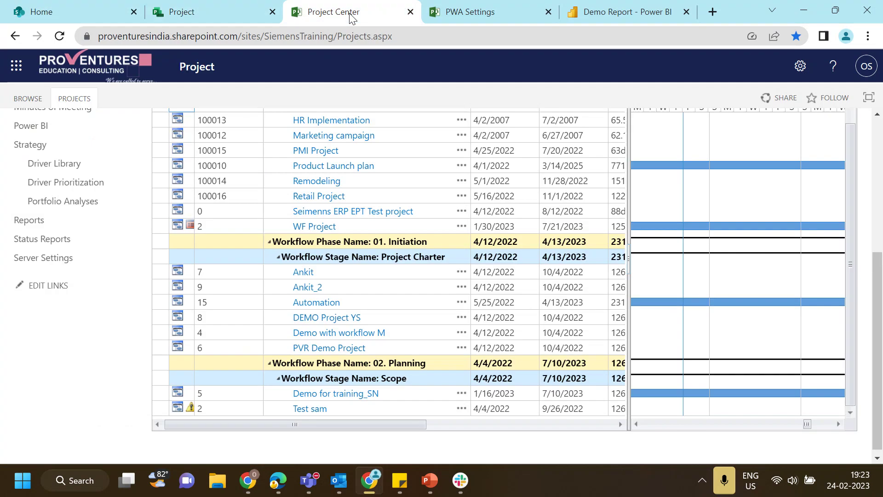
Step: Review the project list grouped by workflow phase and collapse the unnamed workflow stage group
{"action": "scroll", "coordinate": [506, 322], "scroll_direction": "up", "scroll_amount": 1}
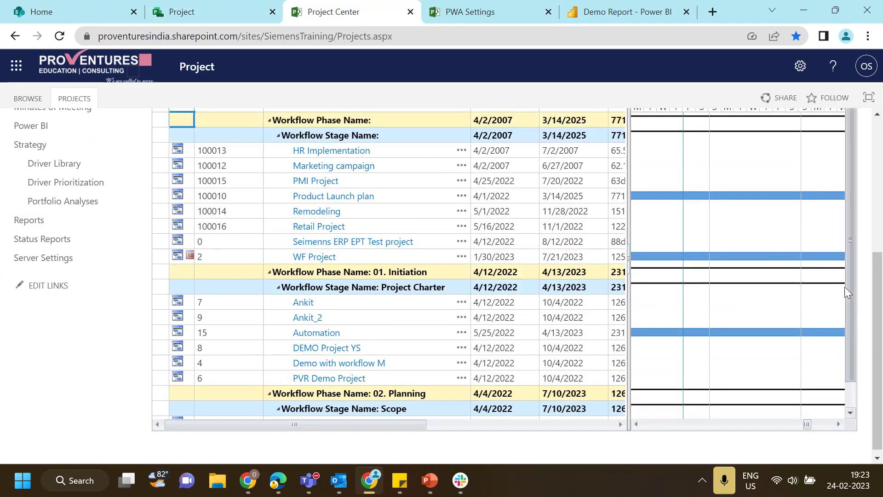
{"action": "left_click_drag", "start_coordinate": [879, 288], "coordinate": [880, 172]}
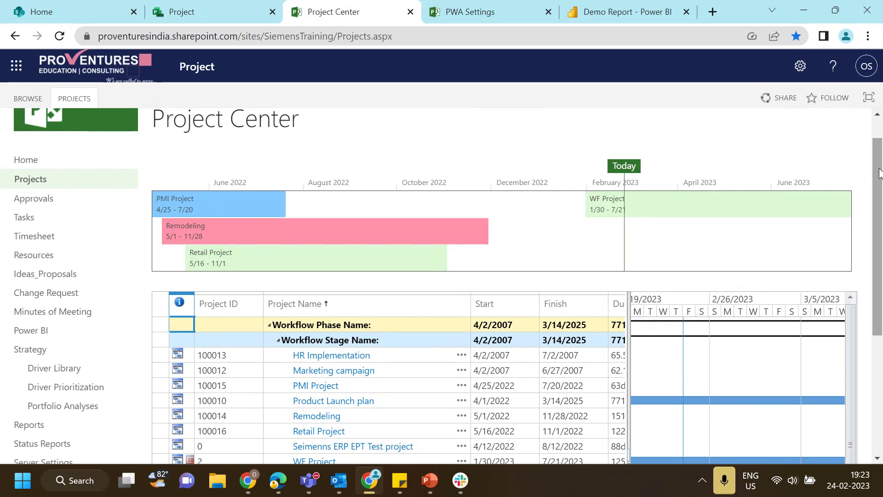
{"action": "left_click_drag", "start_coordinate": [880, 172], "coordinate": [882, 262]}
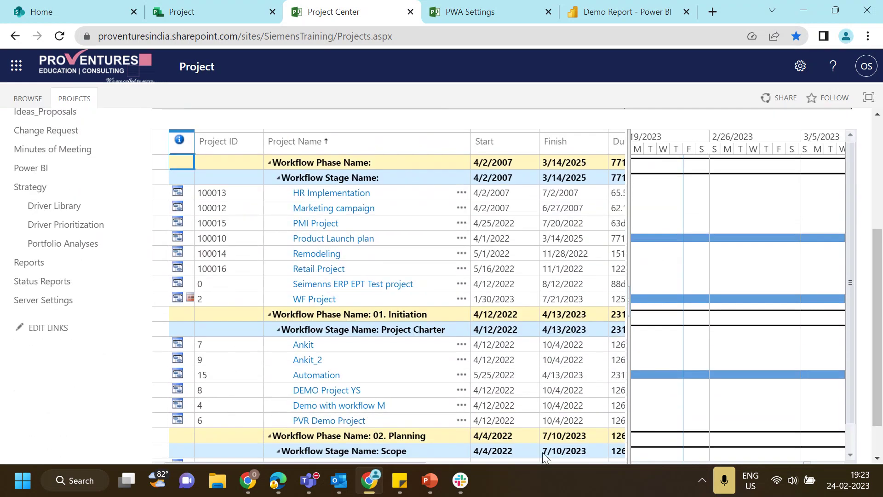
{"action": "scroll", "coordinate": [877, 276], "scroll_direction": "down", "scroll_amount": 1}
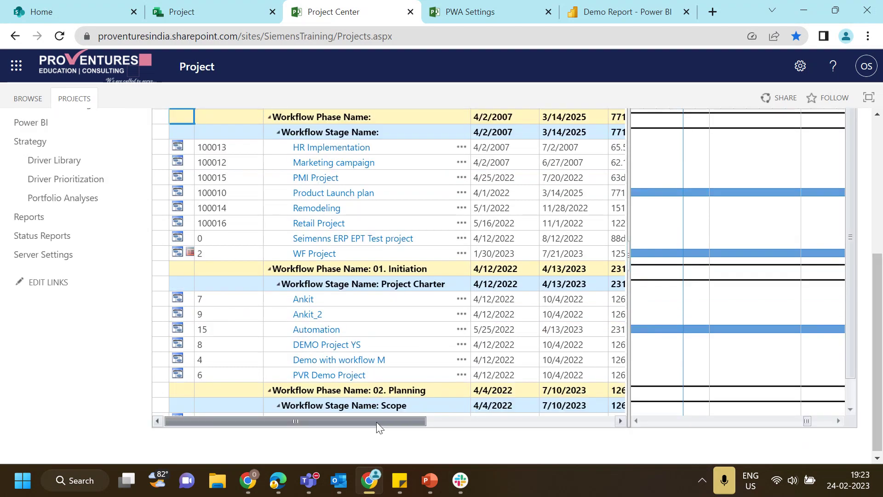
{"action": "scroll", "coordinate": [378, 422], "scroll_direction": "up", "scroll_amount": 1}
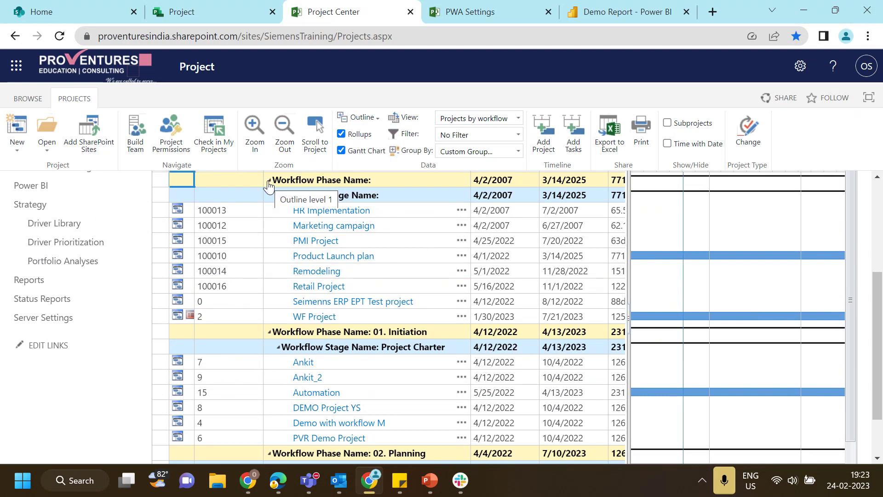
{"action": "left_click", "coordinate": [278, 195]}
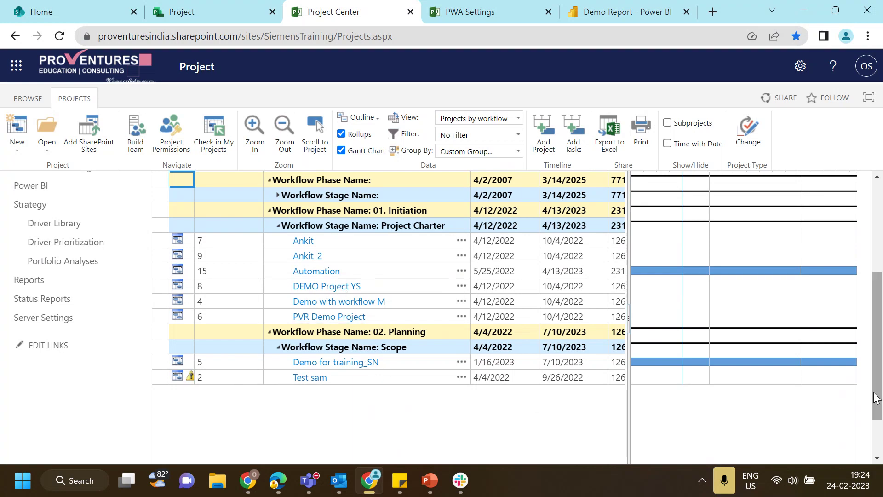
Step: Examine the date, duration, completion, owner, workflow phase and workflow stage columns of the Initiation and Planning projects
{"action": "left_click_drag", "start_coordinate": [878, 372], "coordinate": [881, 392]}
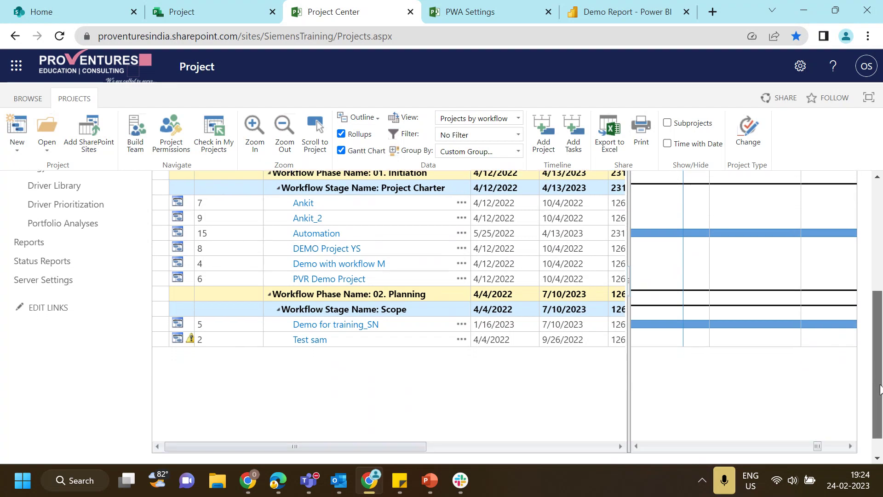
{"action": "left_click_drag", "start_coordinate": [401, 444], "coordinate": [543, 445]}
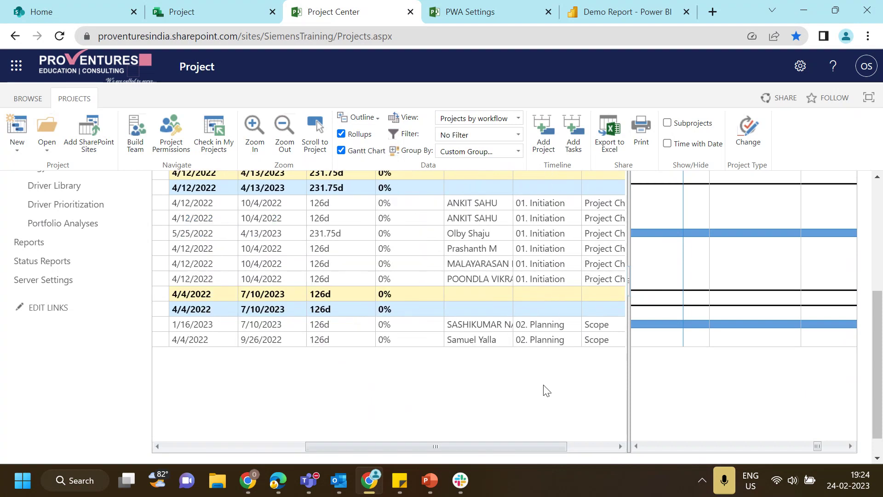
{"action": "mouse_move", "coordinate": [877, 329]}
{"action": "left_mouse_down"}
{"action": "mouse_move", "coordinate": [878, 260]}
{"action": "mouse_move", "coordinate": [881, 341]}
{"action": "left_mouse_up"}
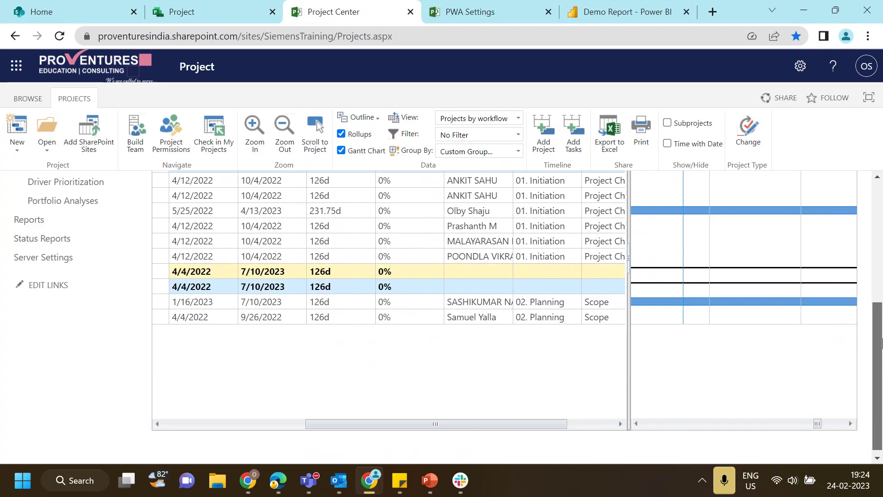
{"action": "left_click_drag", "start_coordinate": [522, 423], "coordinate": [626, 424]}
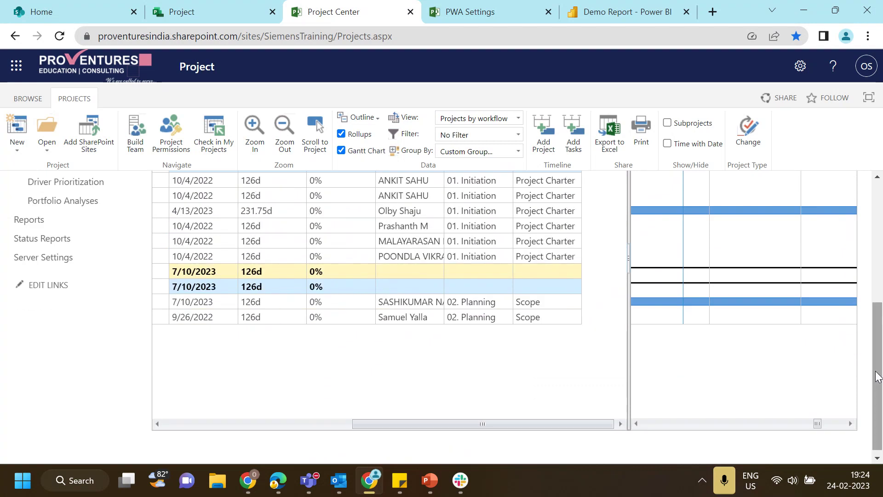
{"action": "mouse_move", "coordinate": [876, 349]}
{"action": "left_mouse_down"}
{"action": "mouse_move", "coordinate": [879, 302]}
{"action": "mouse_move", "coordinate": [879, 355]}
{"action": "left_mouse_up"}
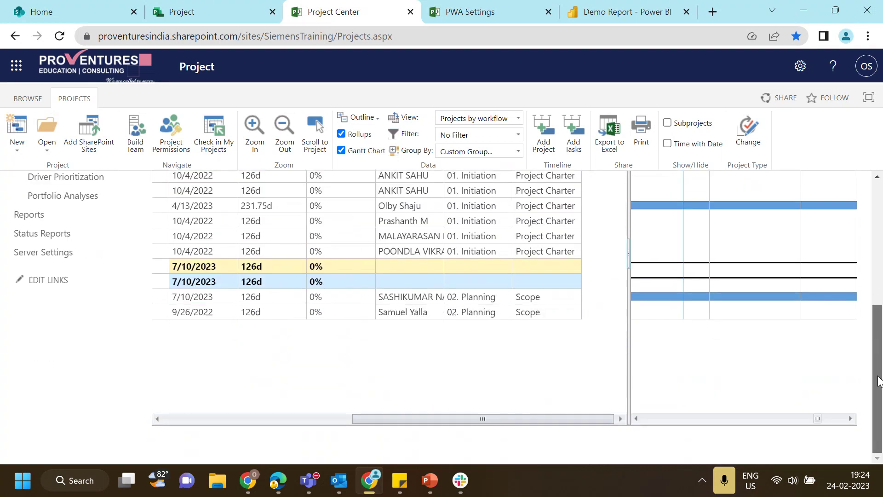
{"action": "left_click_drag", "start_coordinate": [335, 414], "coordinate": [287, 415]}
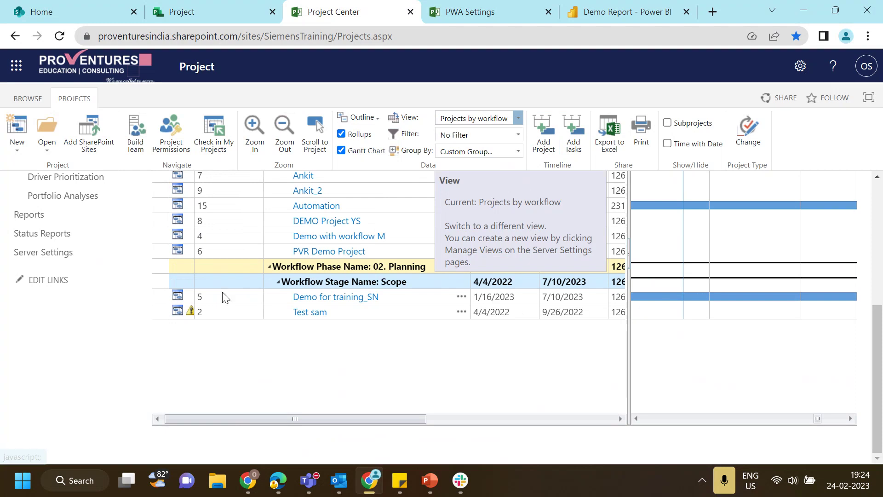
Step: Switch the project list from the workflow view to the Cost view
{"action": "left_click", "coordinate": [519, 119]}
{"action": "left_click", "coordinate": [487, 134]}
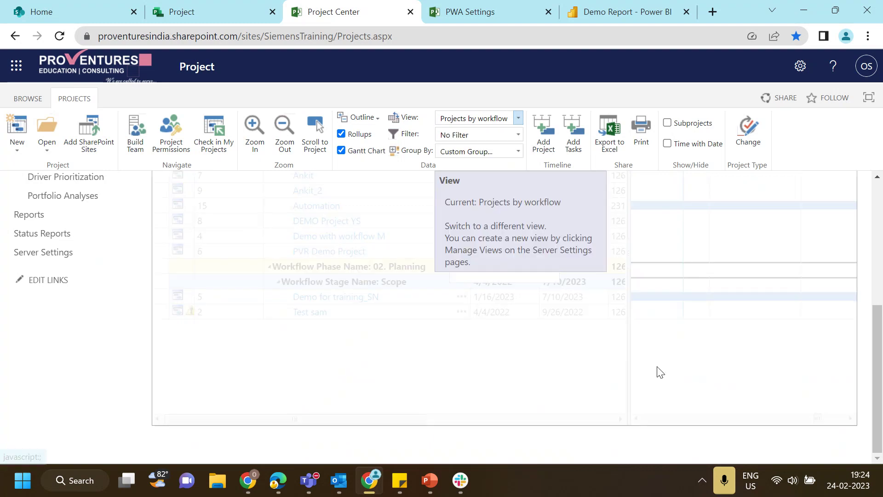
{"action": "left_click_drag", "start_coordinate": [878, 378], "coordinate": [881, 318]}
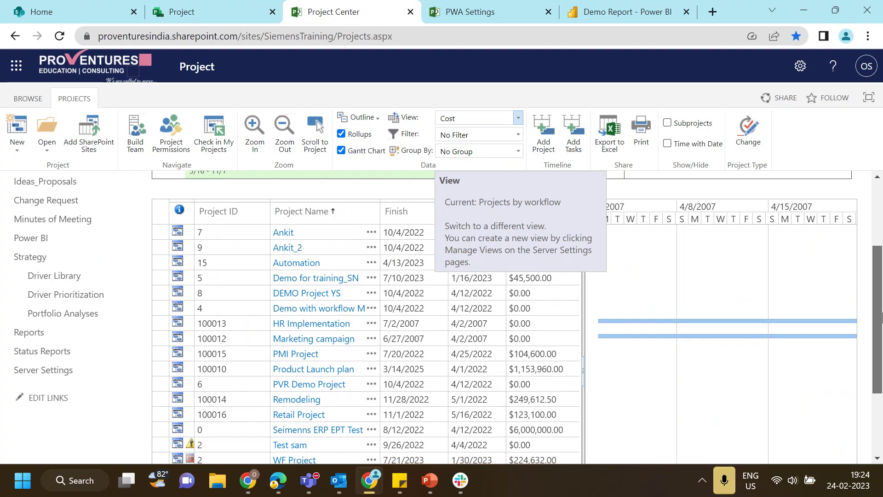
Step: Examine the projects' cost, baseline cost, actual cost, fixed cost, cost variance and remaining cost columns, and return to the first column
{"action": "left_click", "coordinate": [512, 399]}
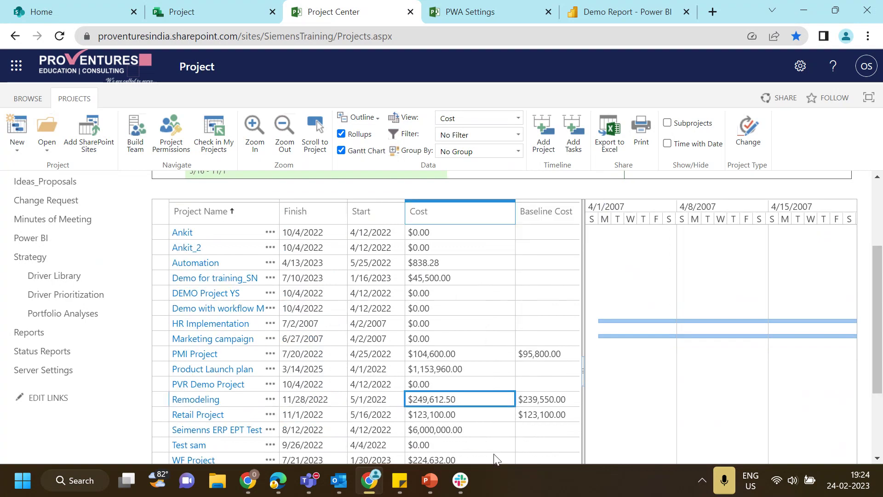
{"action": "key", "text": "Left"}
{"action": "key", "text": "Left"}
{"action": "key", "text": "Left"}
{"action": "key", "text": "Left"}
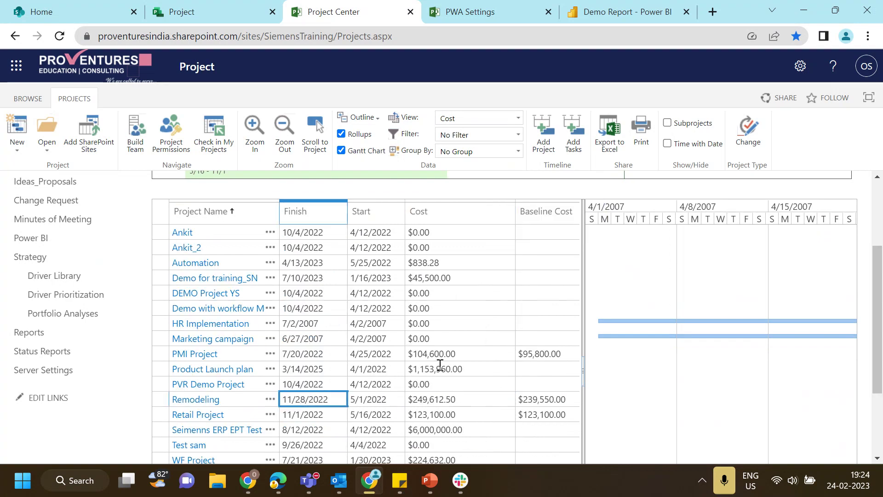
{"action": "key", "text": "Right"}
{"action": "key", "text": "Right"}
{"action": "key", "text": "Right"}
{"action": "key", "text": "Right"}
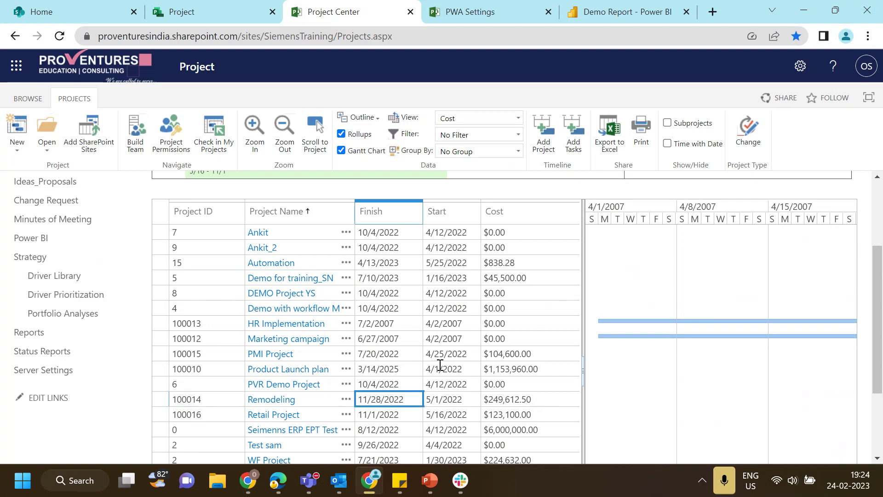
{"action": "key", "text": "Right"}
{"action": "key", "text": "Right"}
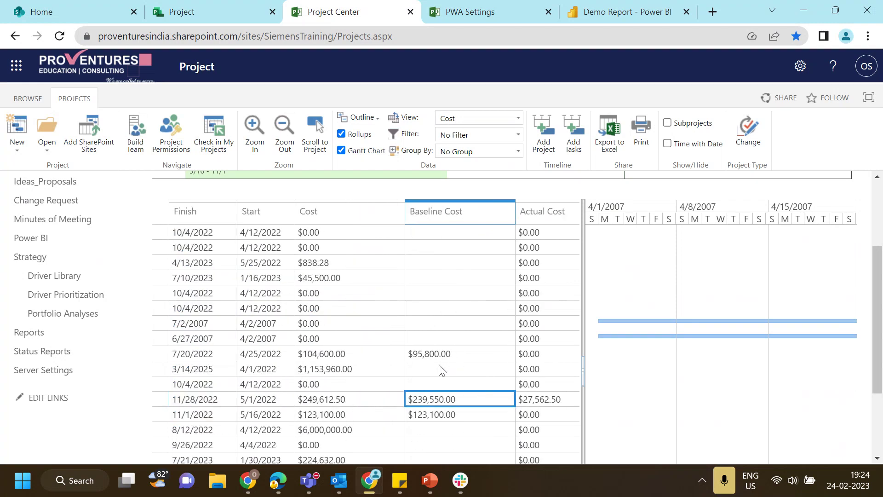
{"action": "key", "text": "Right"}
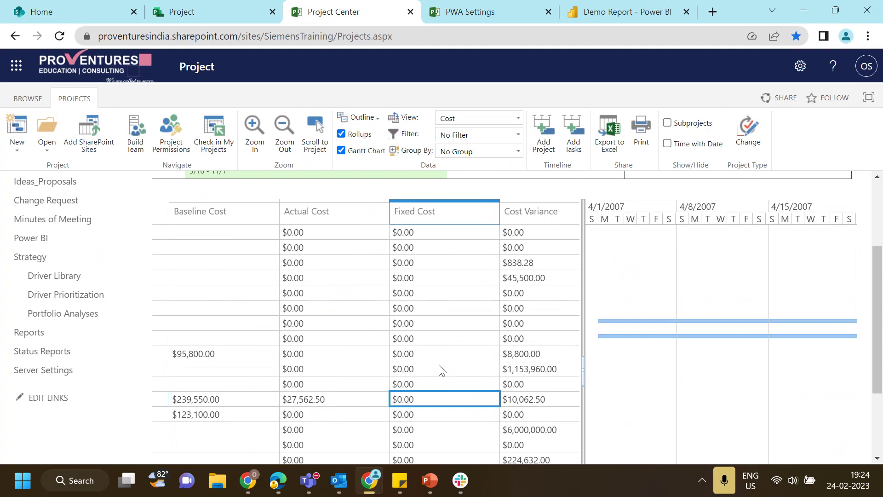
{"action": "key", "text": "Right"}
{"action": "key", "text": "Right"}
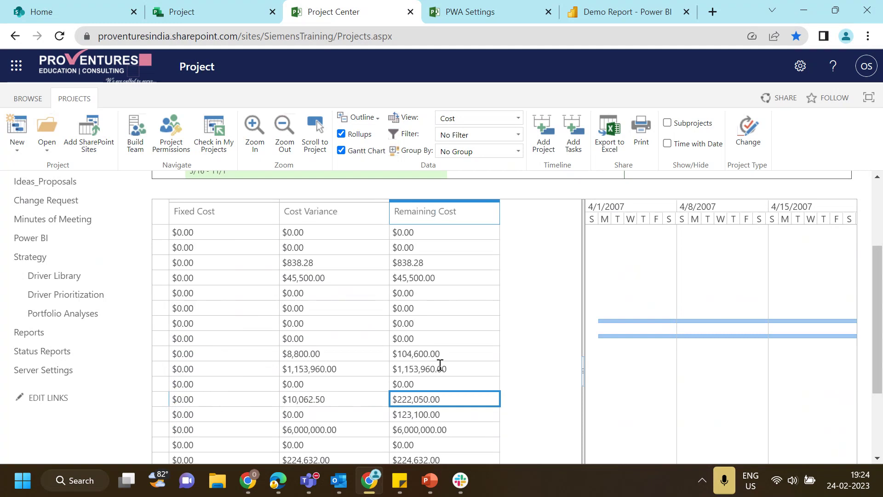
{"action": "key", "text": "Home"}
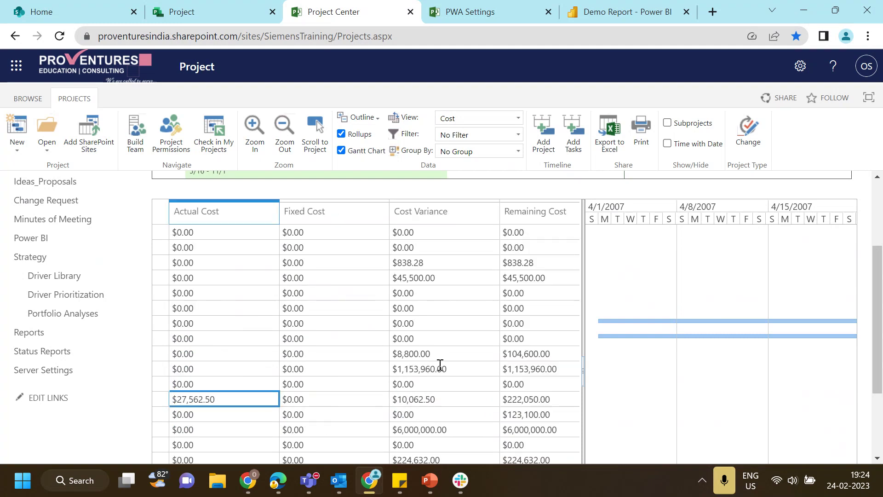
{"action": "key", "text": "Home"}
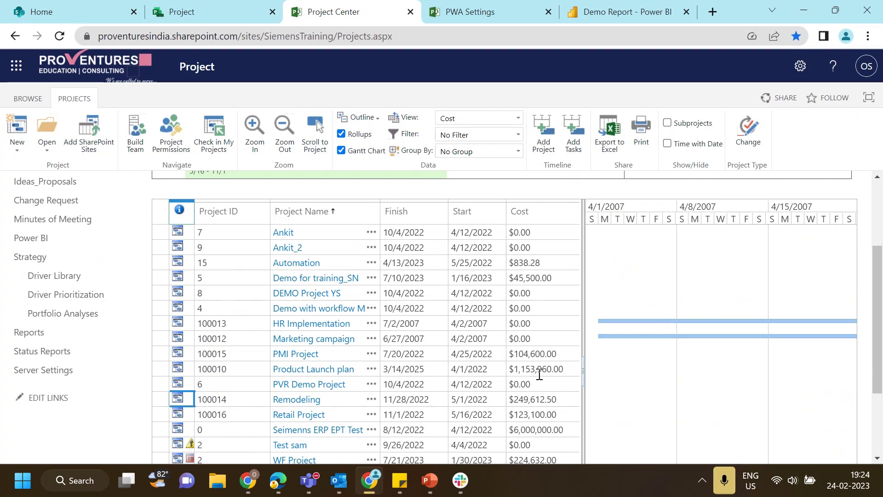
Step: Open the Resource Center and slightly widen the Email Address column of the resource list
{"action": "left_click_drag", "start_coordinate": [880, 327], "coordinate": [880, 284]}
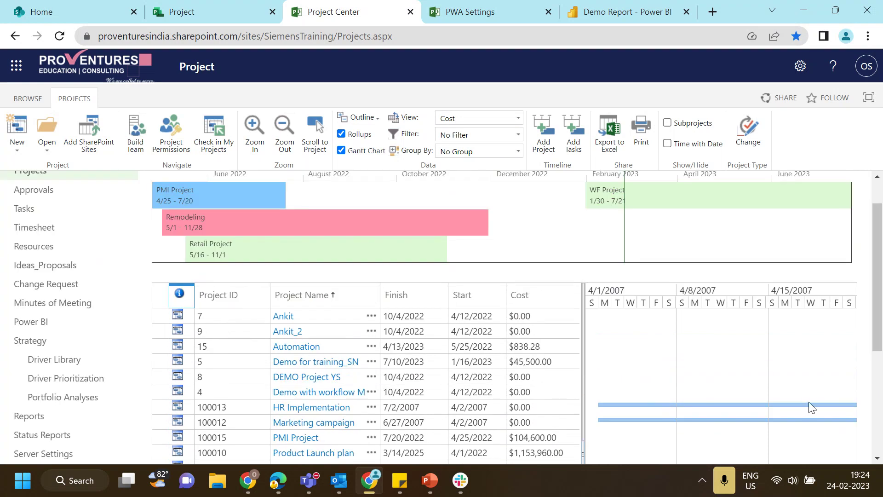
{"action": "left_click_drag", "start_coordinate": [875, 287], "coordinate": [870, 266]}
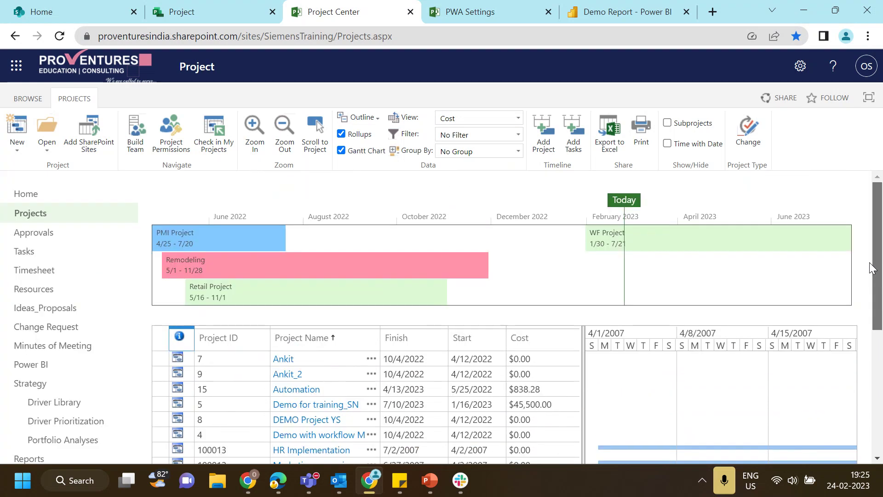
{"action": "left_click", "coordinate": [40, 289]}
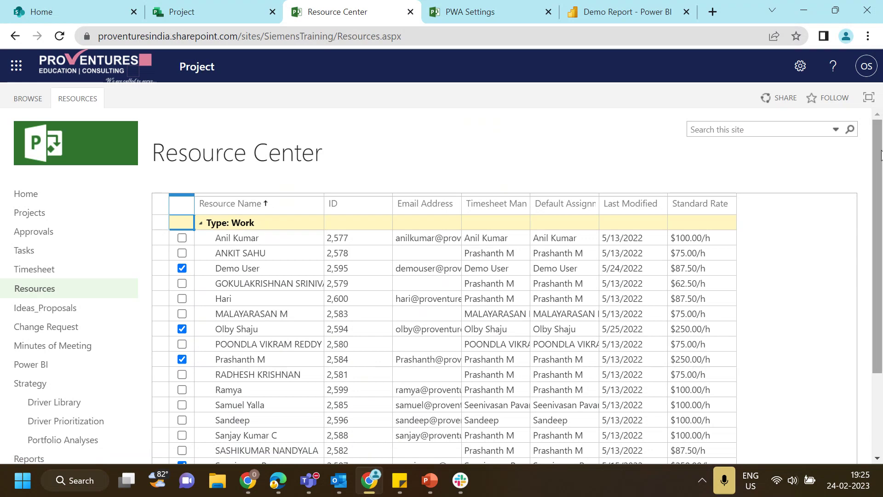
{"action": "mouse_move", "coordinate": [881, 156]}
{"action": "left_mouse_down"}
{"action": "mouse_move", "coordinate": [881, 234]}
{"action": "mouse_move", "coordinate": [882, 158]}
{"action": "left_mouse_up"}
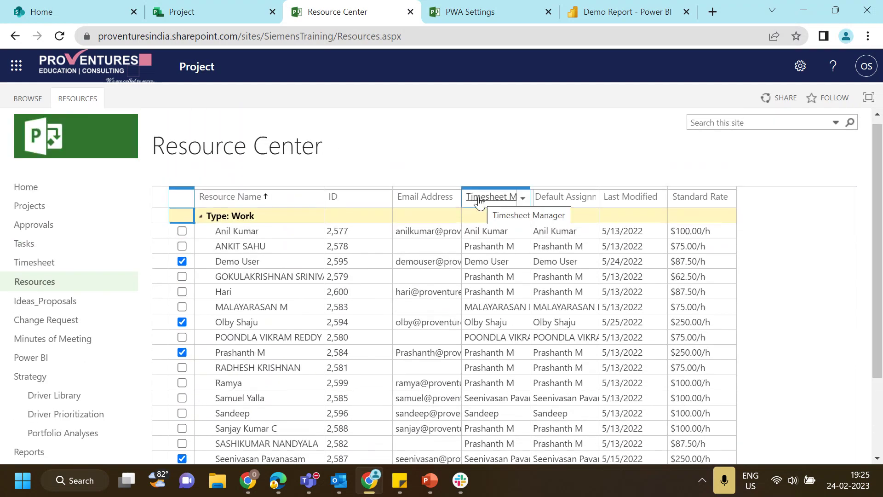
{"action": "mouse_move", "coordinate": [462, 197]}
{"action": "left_mouse_down"}
{"action": "mouse_move", "coordinate": [489, 197]}
{"action": "mouse_move", "coordinate": [468, 198]}
{"action": "left_mouse_up"}
{"action": "mouse_move", "coordinate": [880, 266]}
{"action": "left_mouse_down"}
{"action": "mouse_move", "coordinate": [882, 362]}
{"action": "mouse_move", "coordinate": [881, 278]}
{"action": "left_mouse_up"}
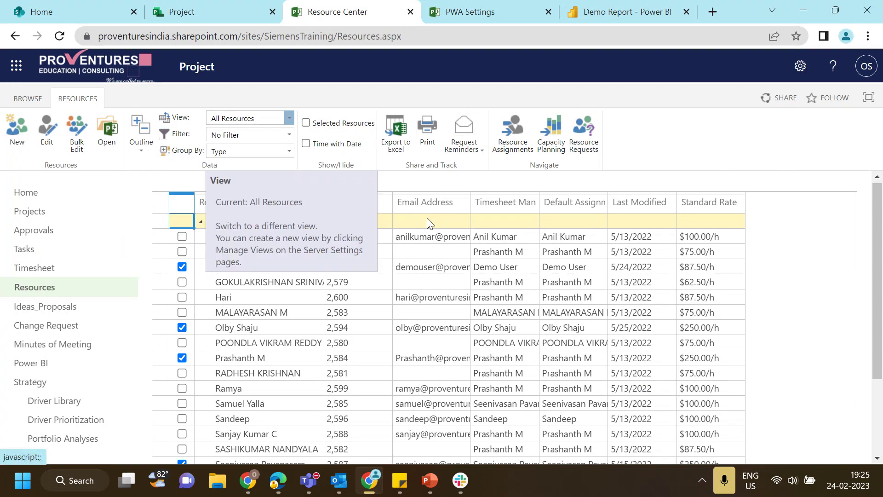
Step: Return to the Project Center and open WF Project in Microsoft Project, accepting the file security warning
{"action": "left_click", "coordinate": [29, 211]}
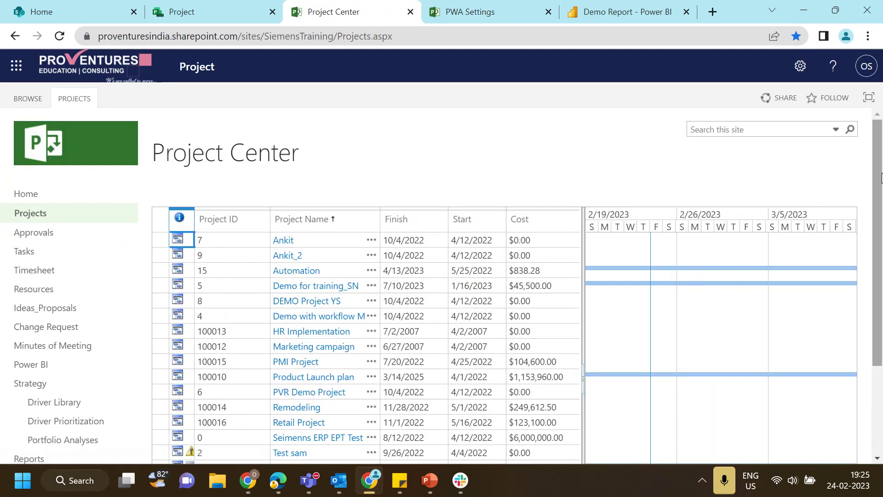
{"action": "left_click_drag", "start_coordinate": [878, 174], "coordinate": [878, 216]}
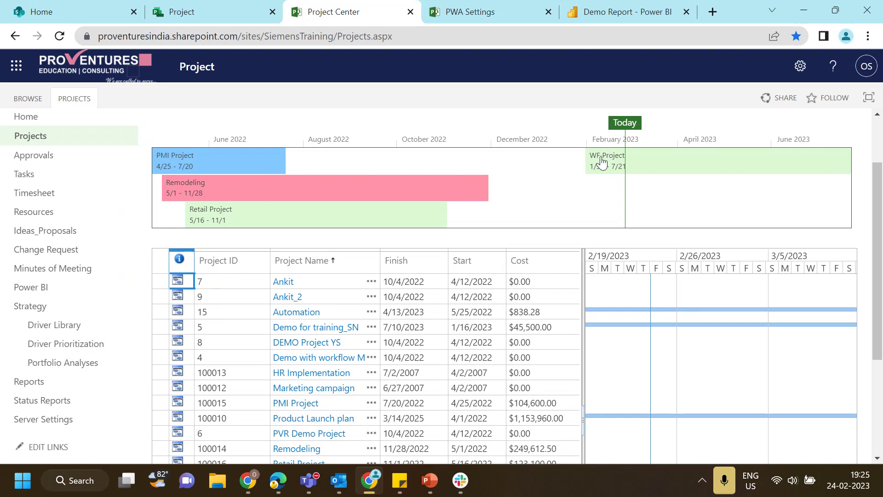
{"action": "left_click_drag", "start_coordinate": [877, 216], "coordinate": [882, 274]}
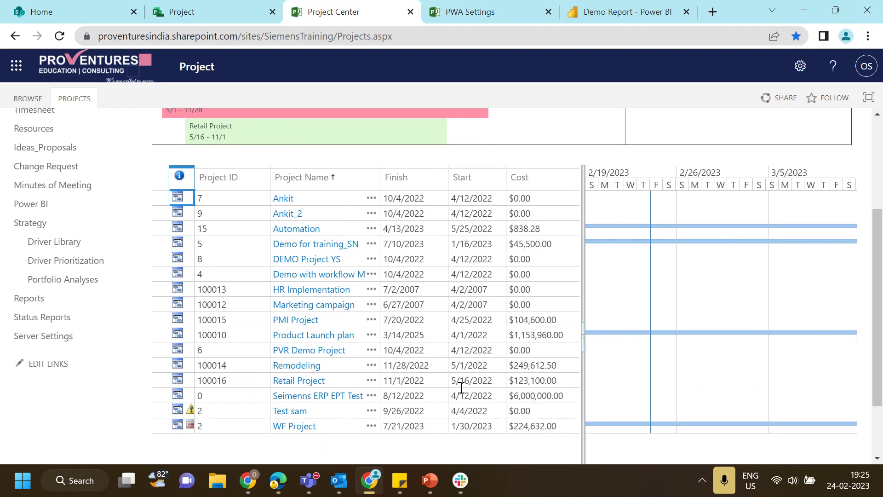
{"action": "left_click", "coordinate": [177, 424]}
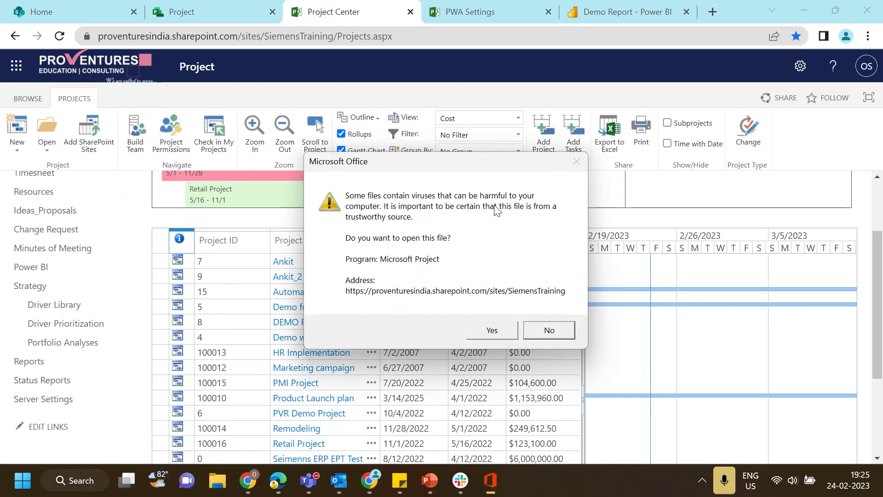
{"action": "left_click", "coordinate": [493, 330]}
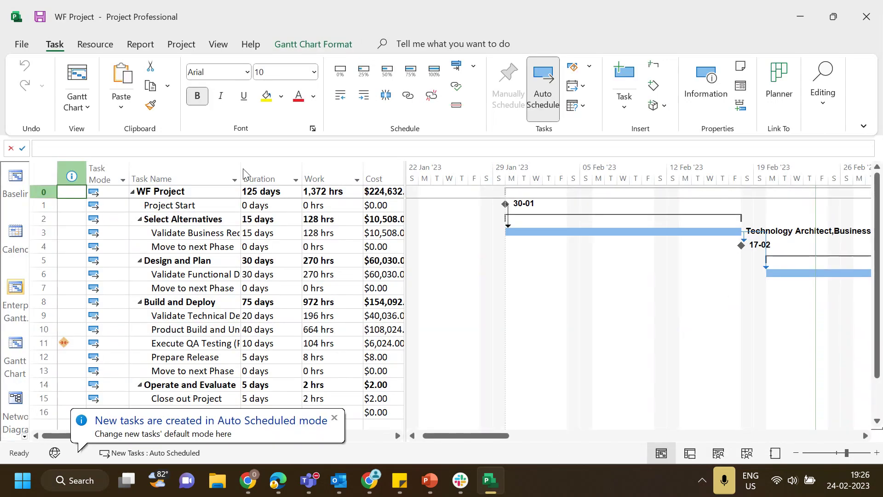
Step: Widen the Task Name column and the task table pane beside the Gantt chart, and select the Validate Technical Design task
{"action": "left_click_drag", "start_coordinate": [239, 171], "coordinate": [305, 171]}
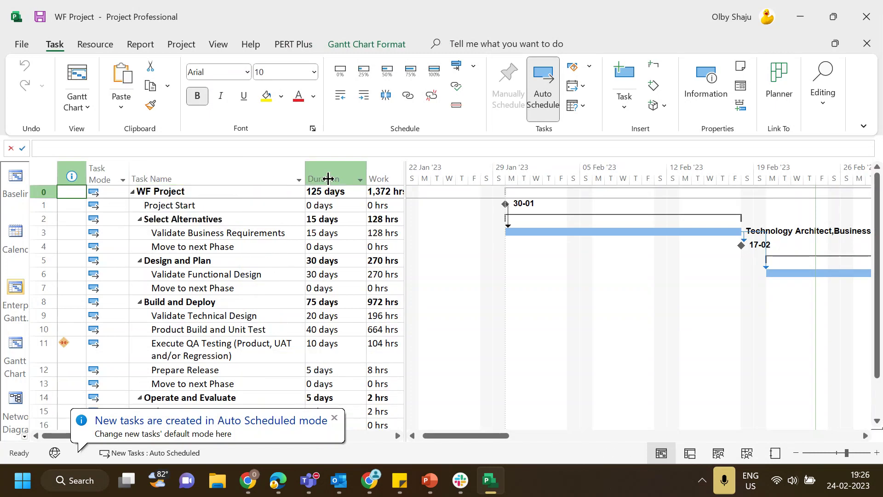
{"action": "left_click_drag", "start_coordinate": [404, 226], "coordinate": [506, 223]}
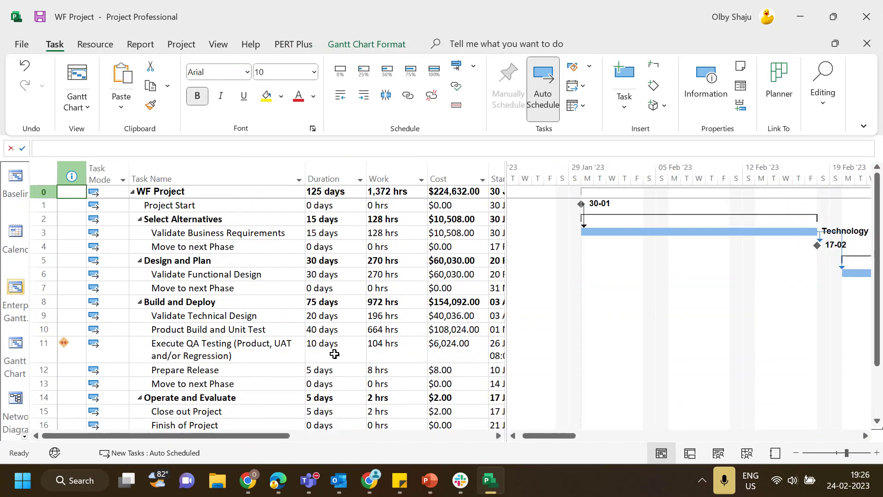
{"action": "left_click", "coordinate": [287, 320]}
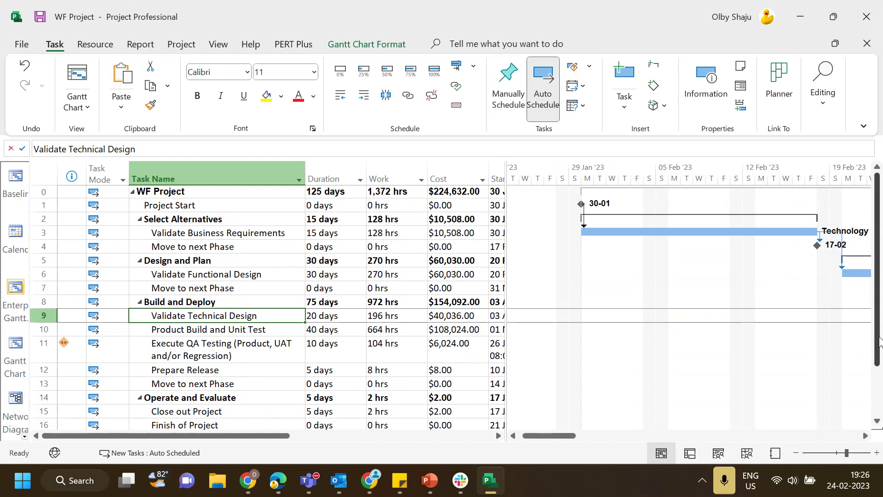
Step: Collapse the task outline to Level 1, and expand it again to all subtasks
{"action": "mouse_move", "coordinate": [558, 435]}
{"action": "left_mouse_down"}
{"action": "mouse_move", "coordinate": [717, 435]}
{"action": "mouse_move", "coordinate": [551, 435]}
{"action": "left_mouse_up"}
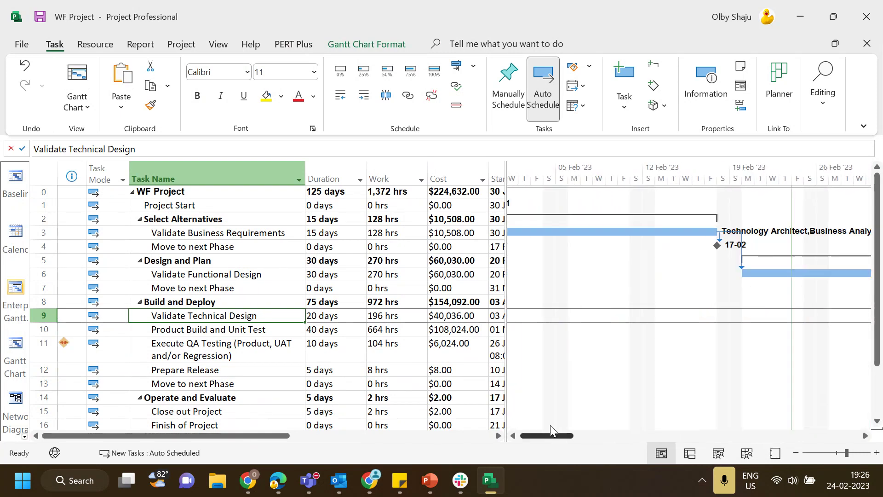
{"action": "left_click", "coordinate": [225, 43]}
{"action": "left_click", "coordinate": [313, 86]}
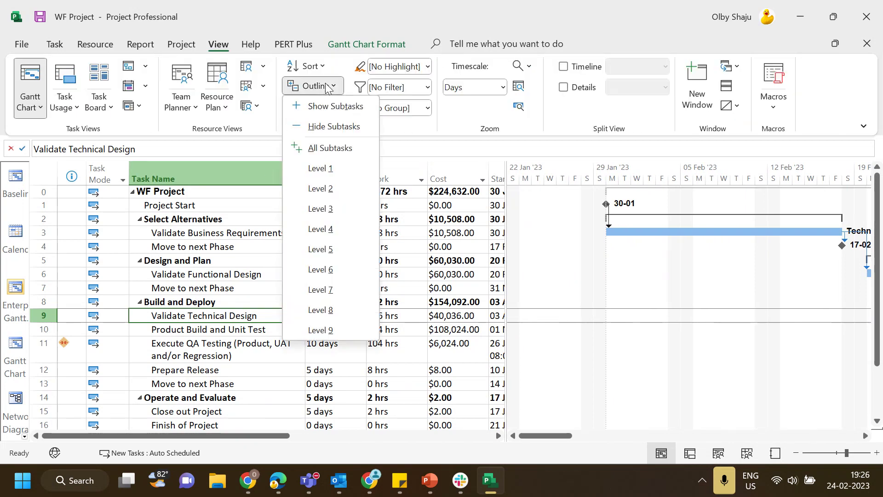
{"action": "left_click", "coordinate": [325, 173]}
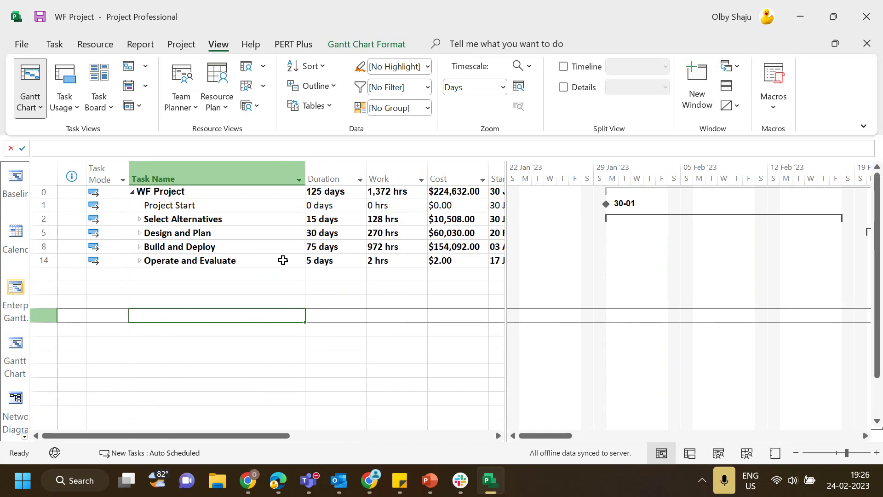
{"action": "left_click", "coordinate": [335, 87]}
{"action": "left_click", "coordinate": [342, 148]}
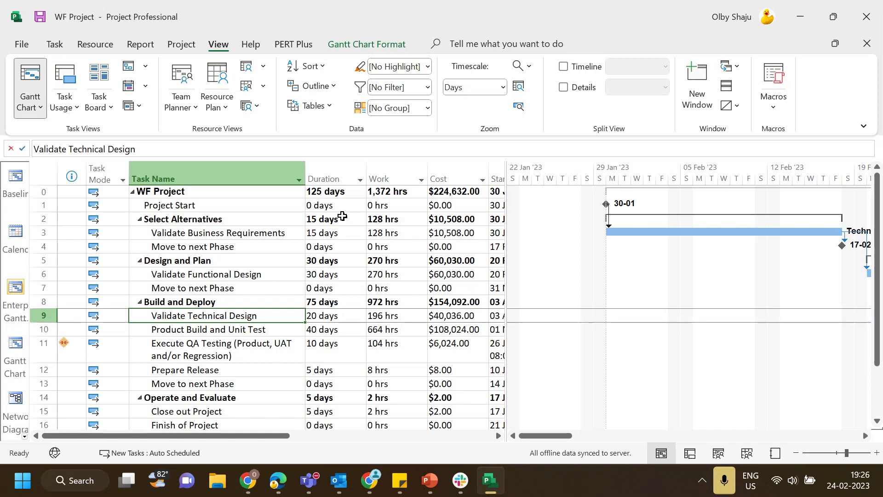
Step: Switch the task table to the built-in Entry table and check the start and finish dates of Validate Business Requirements
{"action": "left_click", "coordinate": [340, 233]}
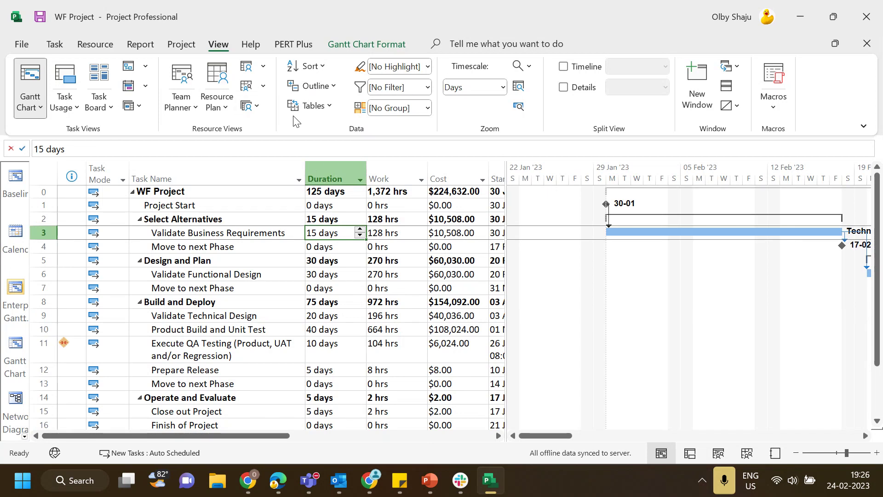
{"action": "left_click", "coordinate": [313, 106]}
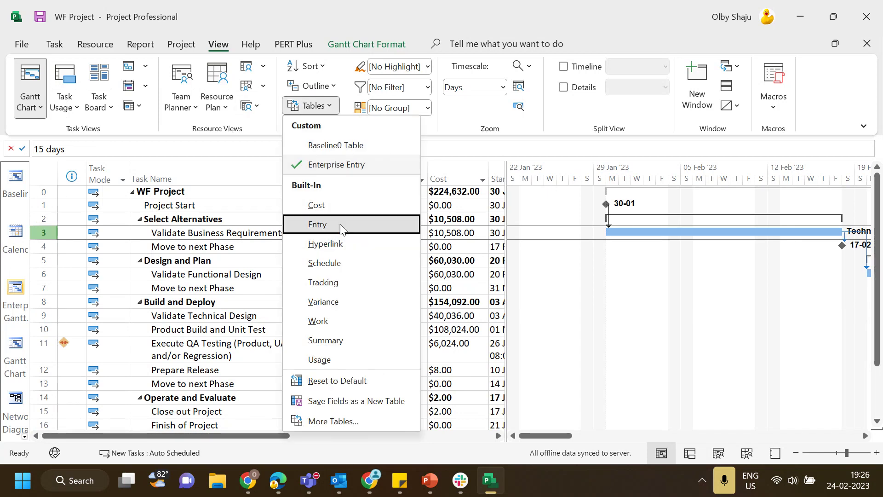
{"action": "left_click", "coordinate": [317, 224]}
{"action": "key", "text": "Return"}
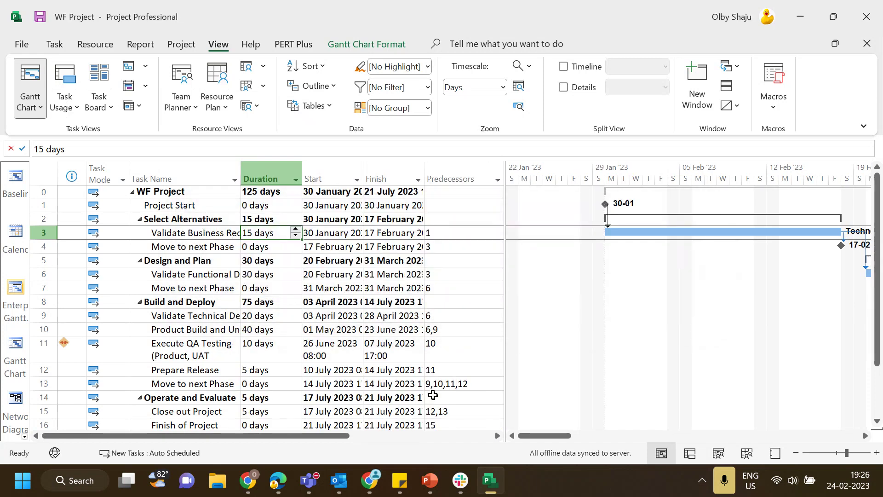
{"action": "left_click_drag", "start_coordinate": [328, 437], "coordinate": [420, 440]}
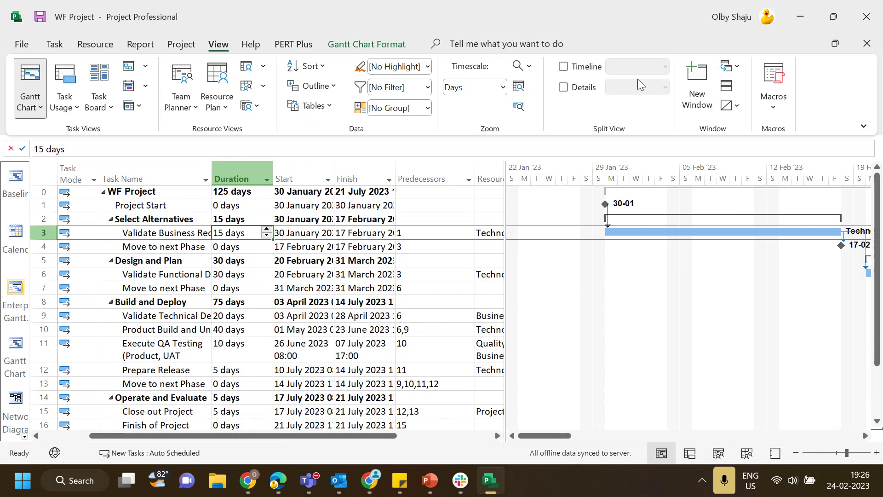
{"action": "left_click_drag", "start_coordinate": [365, 441], "coordinate": [356, 435]}
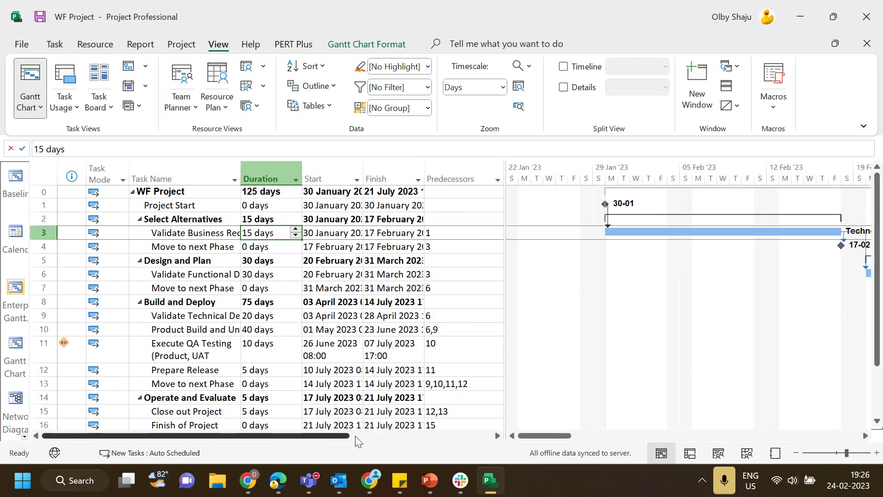
{"action": "left_click", "coordinate": [335, 234]}
{"action": "left_click", "coordinate": [413, 233]}
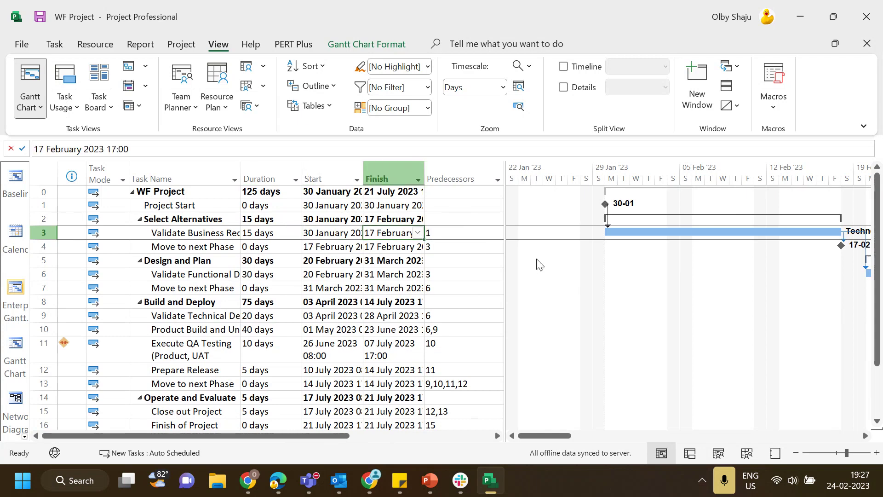
Step: View the project information of WF Project and close it without changes
{"action": "left_click", "coordinate": [181, 44]}
{"action": "left_click", "coordinate": [182, 87]}
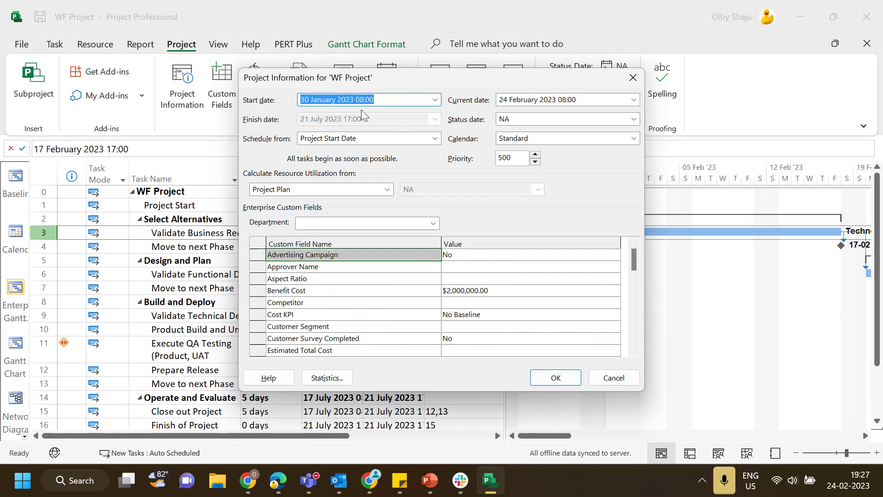
{"action": "left_click", "coordinate": [614, 377]}
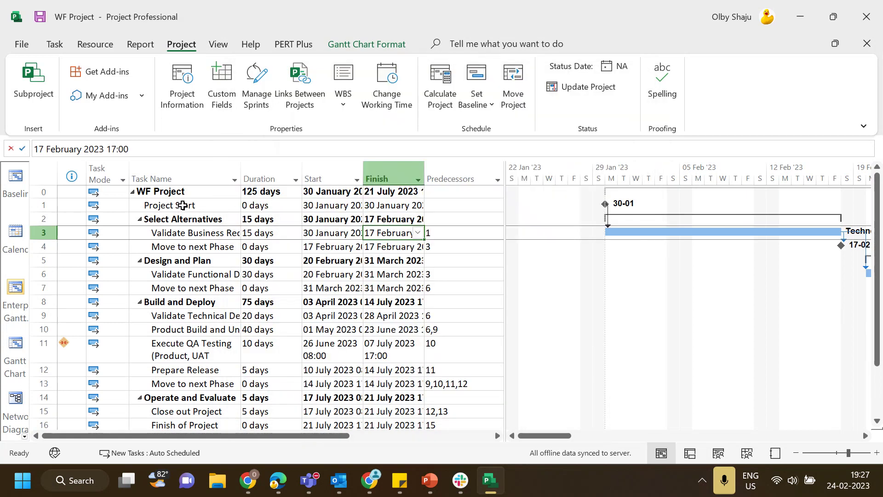
Step: Examine the schedule from Project Start to Finish of Project, including the finish date in the WF Project summary row
{"action": "left_click", "coordinate": [183, 206]}
{"action": "scroll", "coordinate": [210, 222], "scroll_direction": "down", "scroll_amount": 5}
{"action": "scroll", "coordinate": [205, 203], "scroll_direction": "up", "scroll_amount": 5}
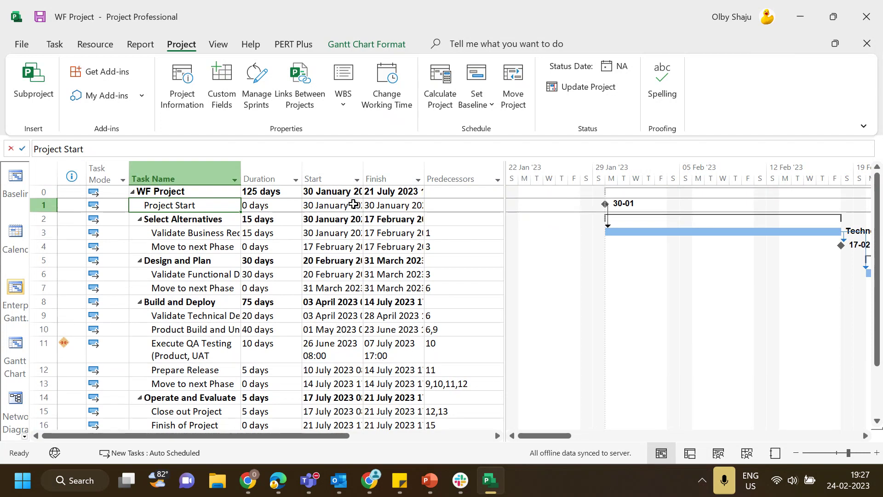
{"action": "scroll", "coordinate": [203, 292], "scroll_direction": "down", "scroll_amount": 2}
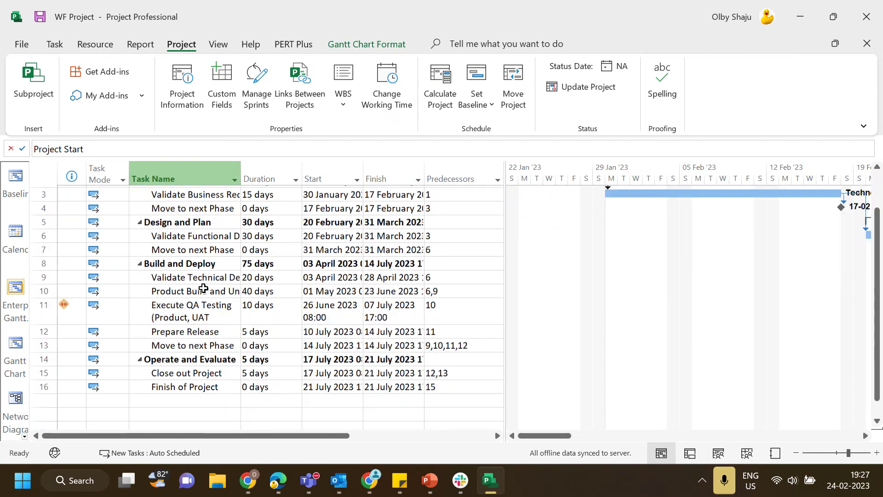
{"action": "scroll", "coordinate": [204, 288], "scroll_direction": "up", "scroll_amount": 2}
{"action": "scroll", "coordinate": [203, 288], "scroll_direction": "down", "scroll_amount": 1}
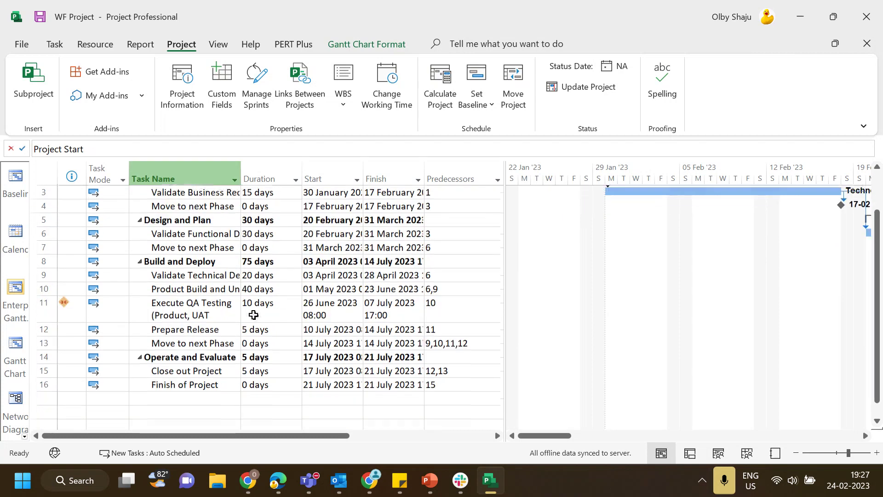
{"action": "scroll", "coordinate": [245, 308], "scroll_direction": "up", "scroll_amount": 1}
{"action": "left_click", "coordinate": [416, 193]}
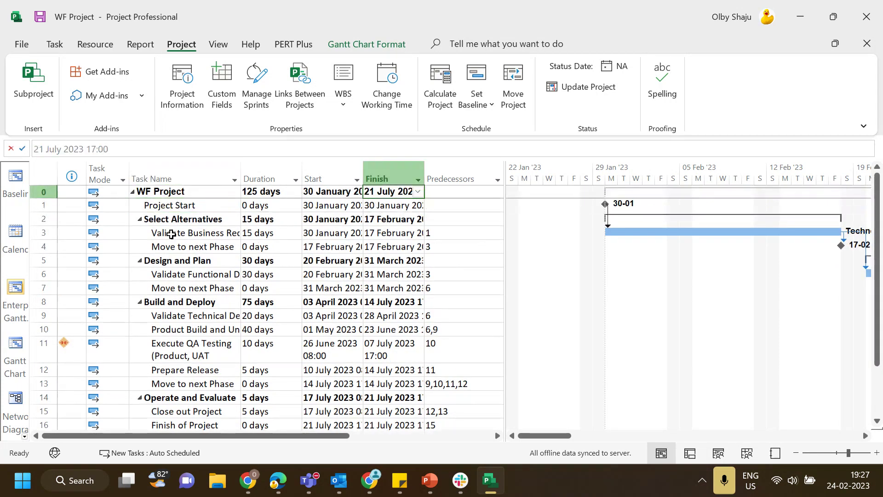
{"action": "left_click", "coordinate": [34, 192]}
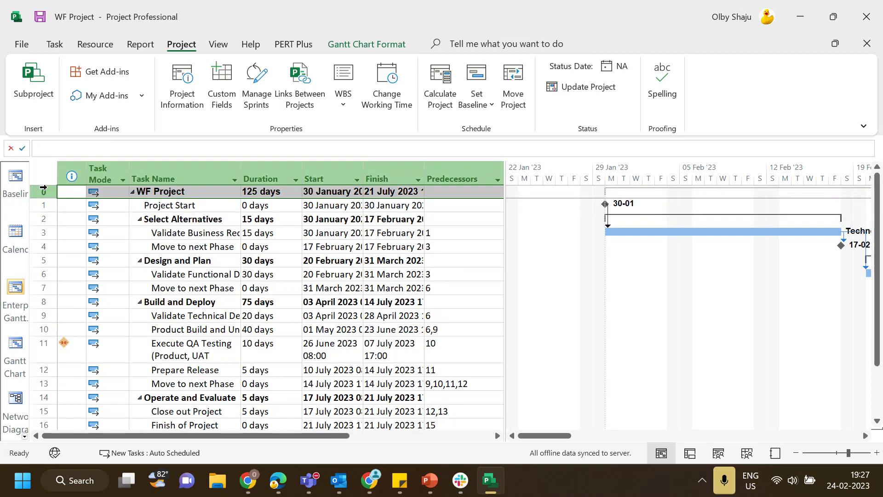
{"action": "left_click", "coordinate": [213, 207]}
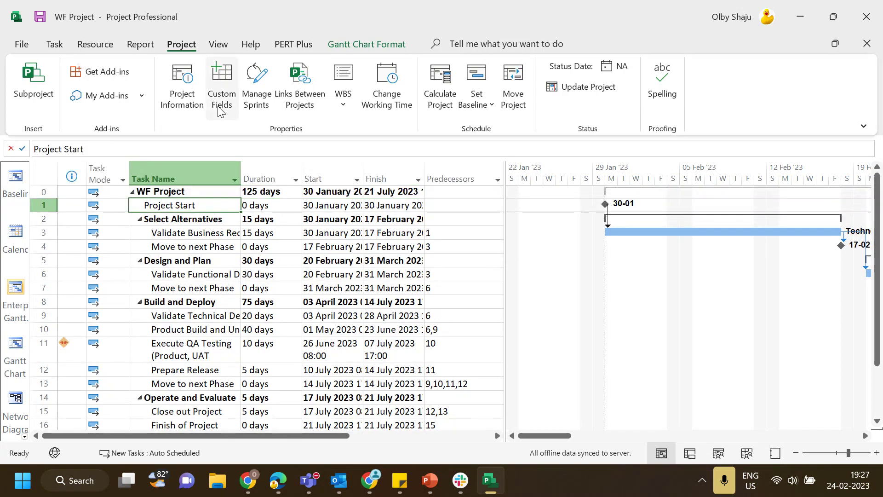
Step: Show the project's Resource Sheet and select the empty Resource Name cell below the last resource
{"action": "left_click", "coordinate": [56, 45]}
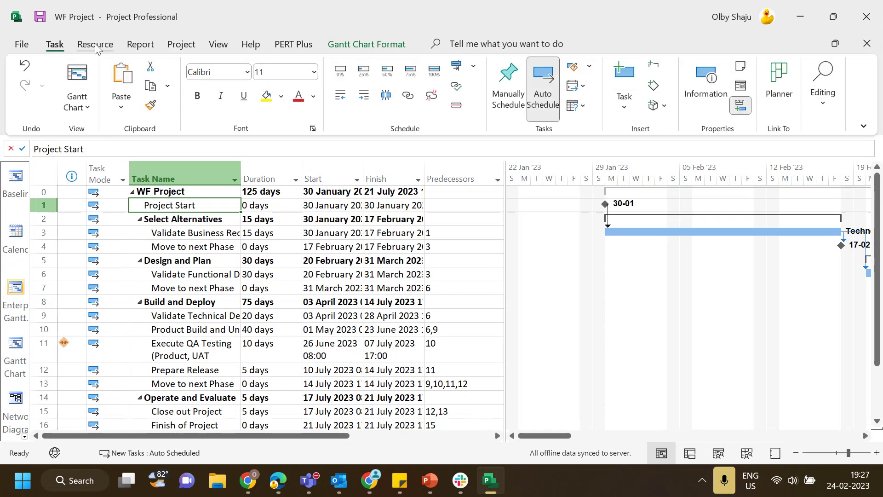
{"action": "left_click", "coordinate": [223, 46]}
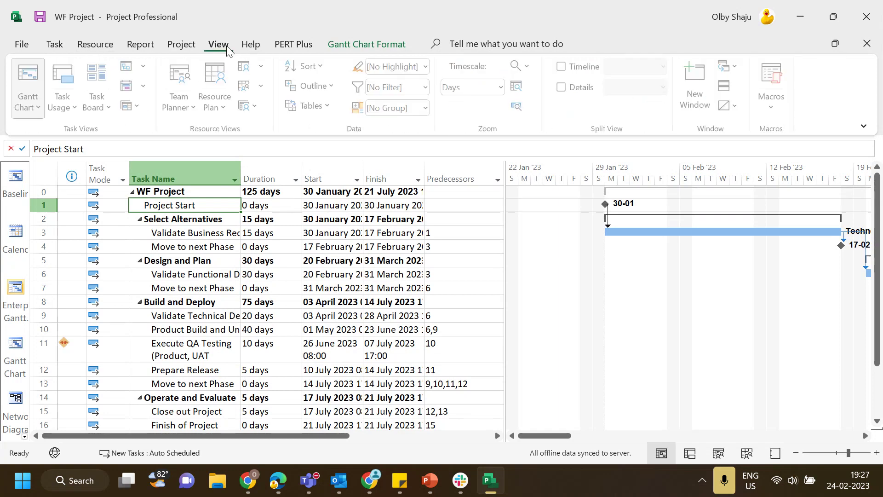
{"action": "left_click", "coordinate": [246, 85]}
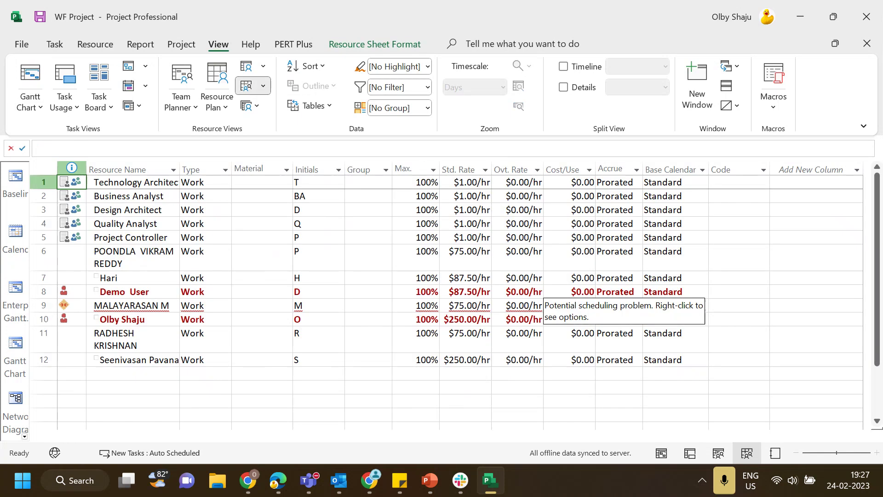
{"action": "left_click", "coordinate": [121, 373]}
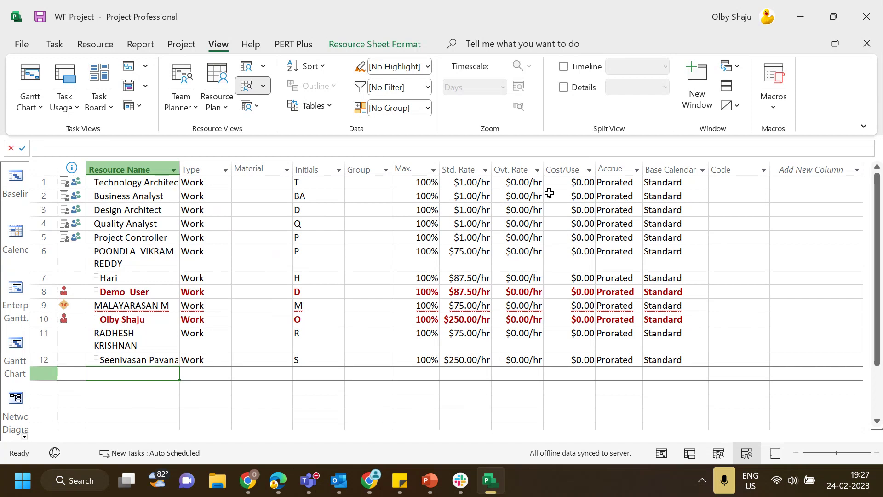
Step: Build the team from enterprise resources, adding the twelfth person in the enterprise resource list to WF Project
{"action": "left_click", "coordinate": [98, 46]}
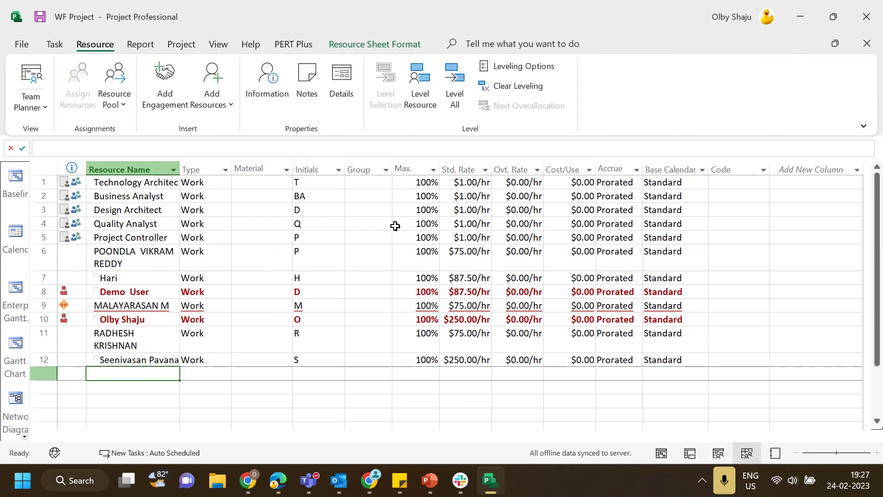
{"action": "left_click", "coordinate": [227, 108]}
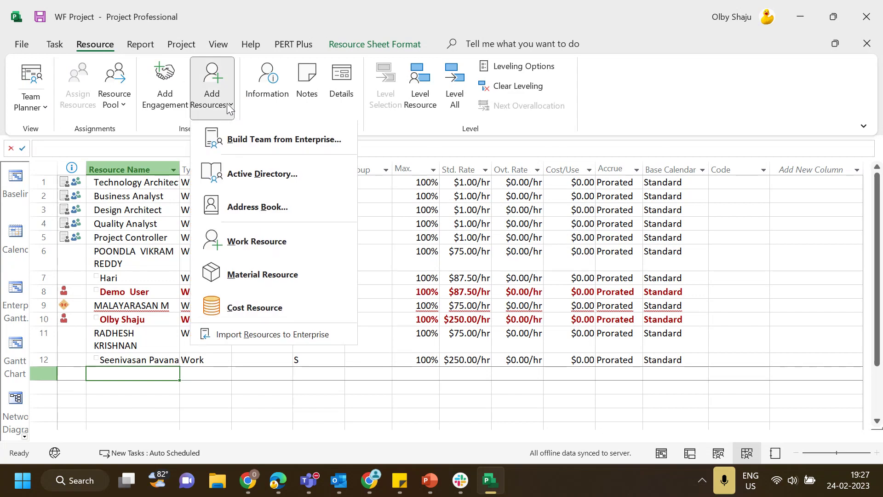
{"action": "left_click", "coordinate": [309, 146]}
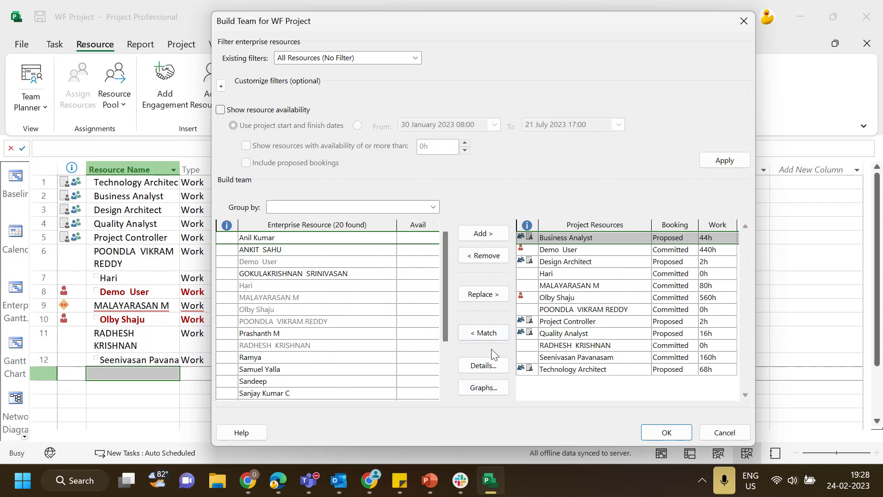
{"action": "left_click", "coordinate": [306, 371]}
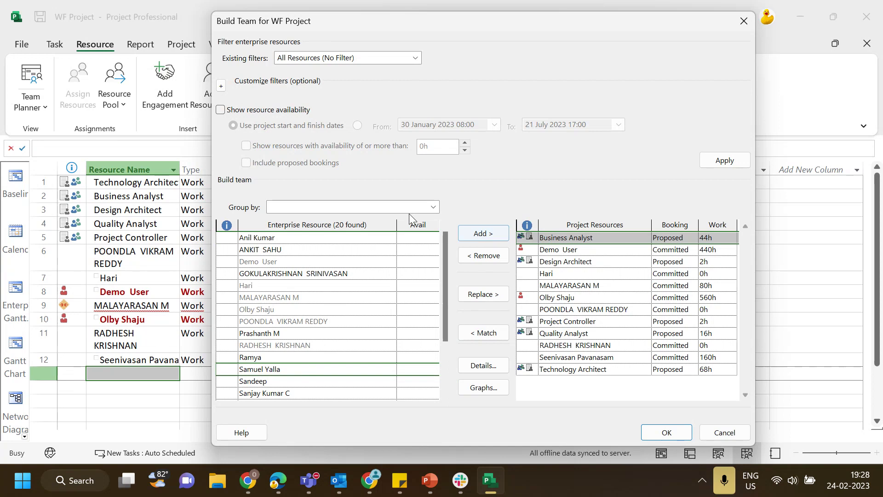
{"action": "left_click", "coordinate": [484, 234]}
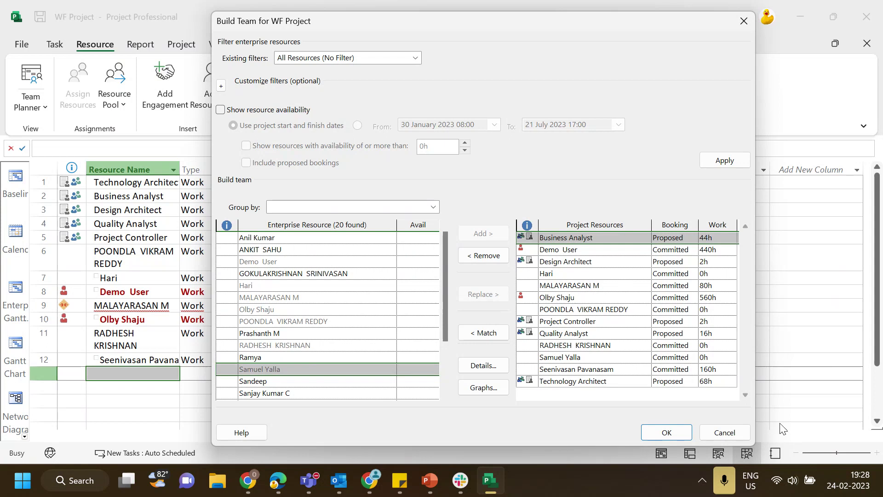
{"action": "left_click", "coordinate": [666, 432]}
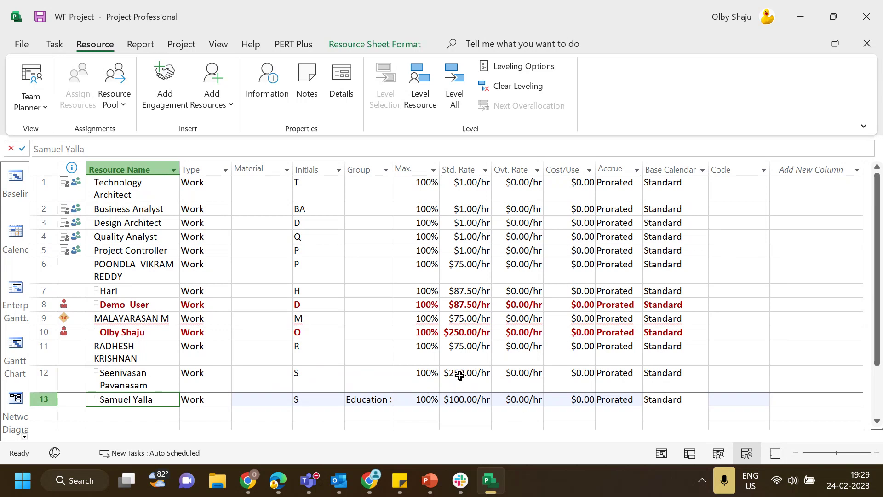
Step: Return to the Gantt Chart and show the Task Form details pane for the Validate Business Requirements task
{"action": "left_click", "coordinate": [54, 43]}
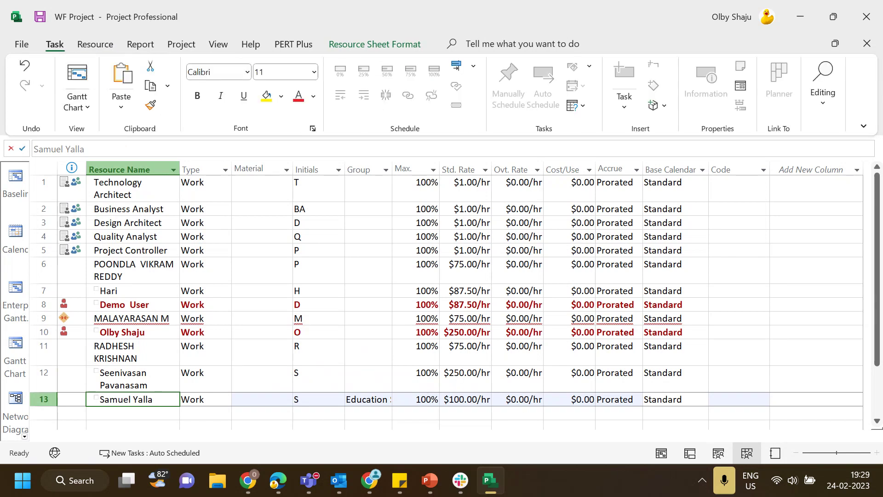
{"action": "left_click", "coordinate": [76, 73]}
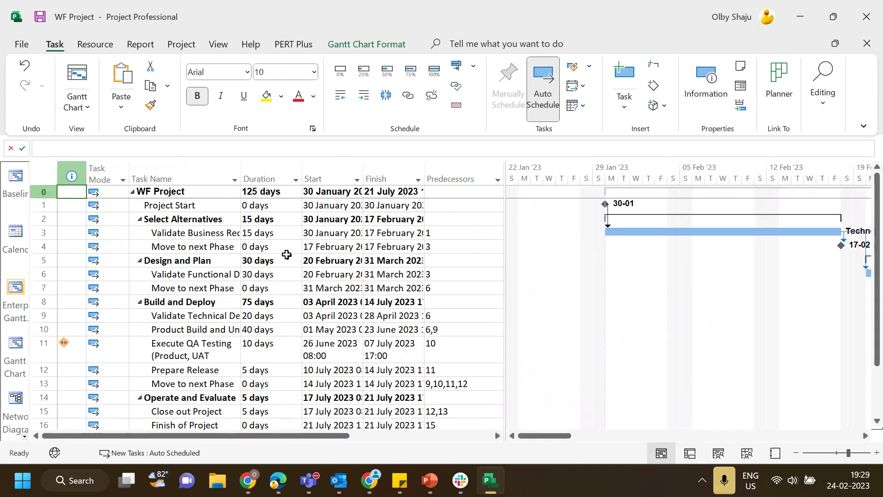
{"action": "left_click", "coordinate": [209, 234]}
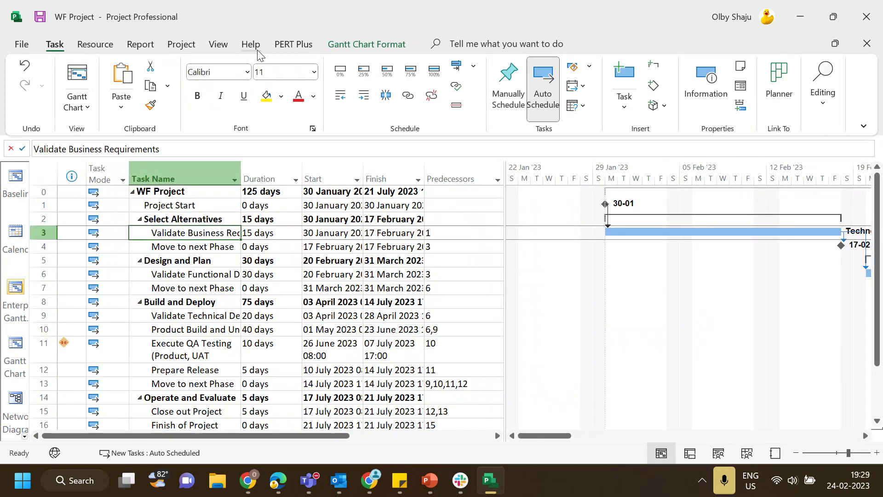
{"action": "left_click", "coordinate": [219, 46]}
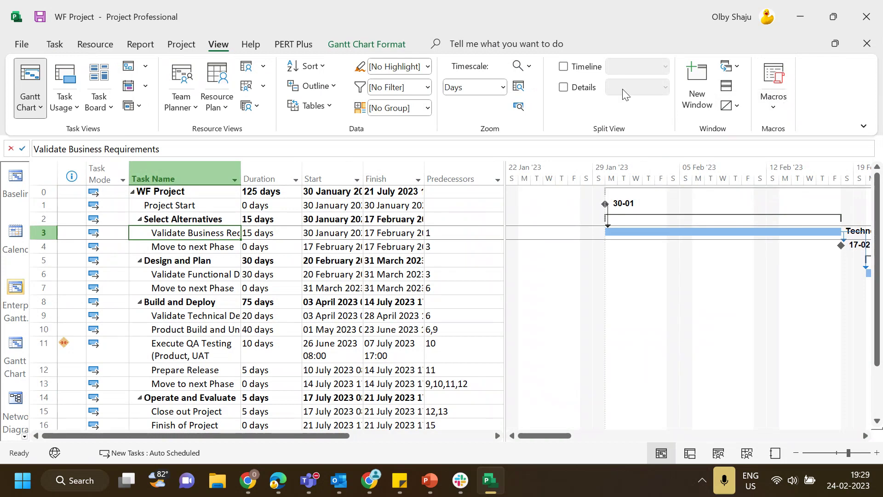
{"action": "left_click", "coordinate": [575, 91]}
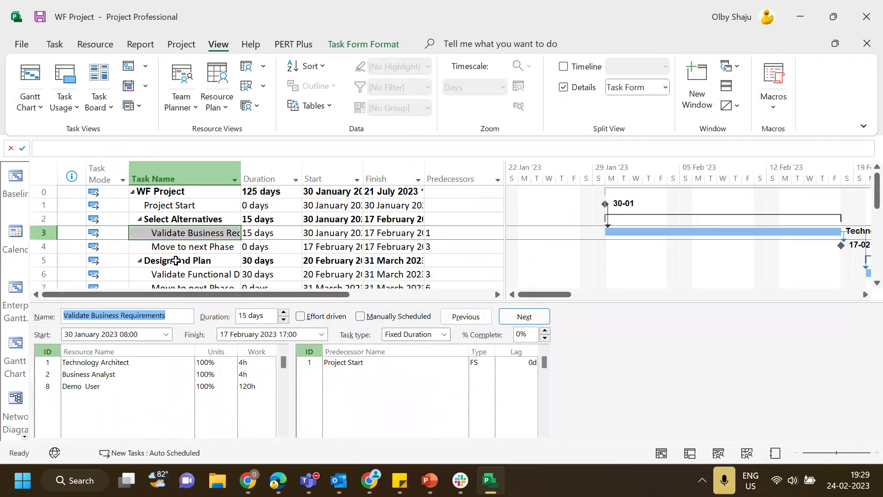
{"action": "left_click", "coordinate": [230, 232]}
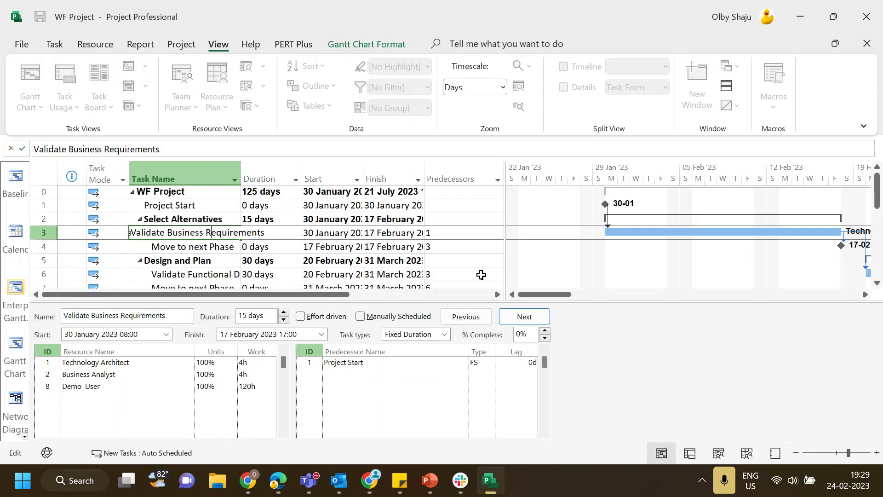
{"action": "left_click", "coordinate": [212, 247]}
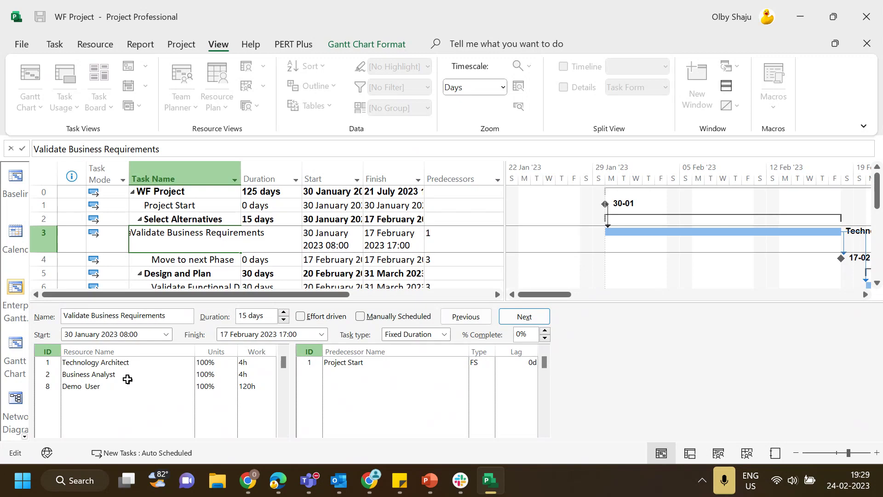
Step: Assign the newly added team member to the Validate Functional Design task at 25% units
{"action": "left_click", "coordinate": [213, 263]}
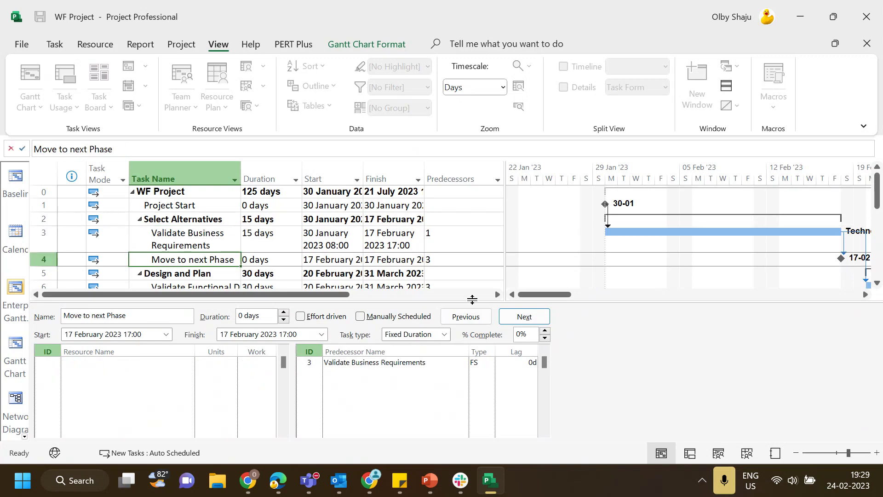
{"action": "scroll", "coordinate": [317, 257], "scroll_direction": "down", "scroll_amount": 1}
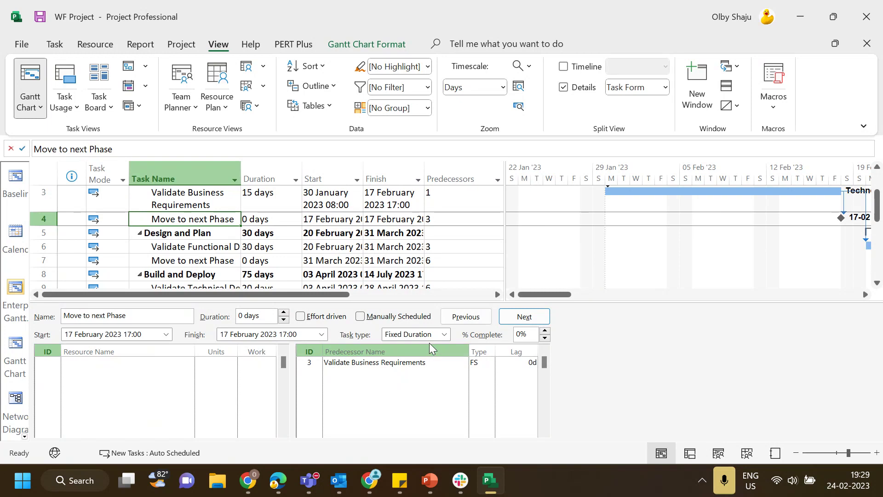
{"action": "left_click", "coordinate": [205, 248]}
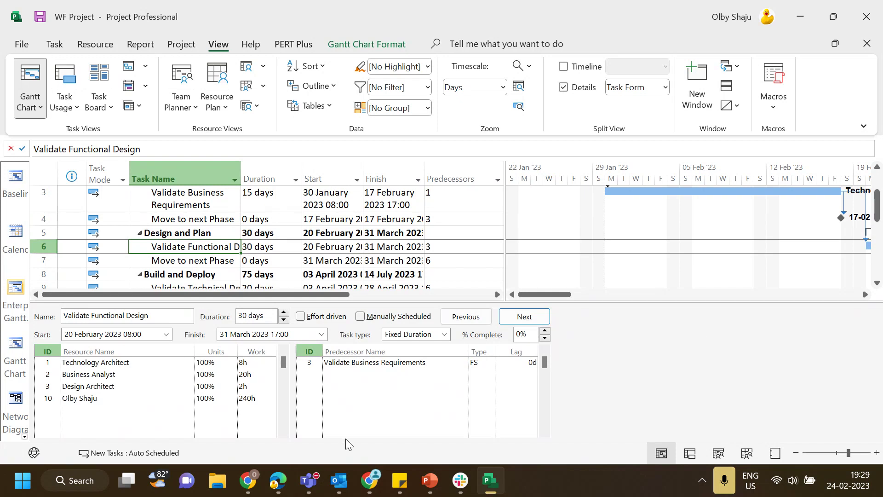
{"action": "left_click", "coordinate": [99, 409]}
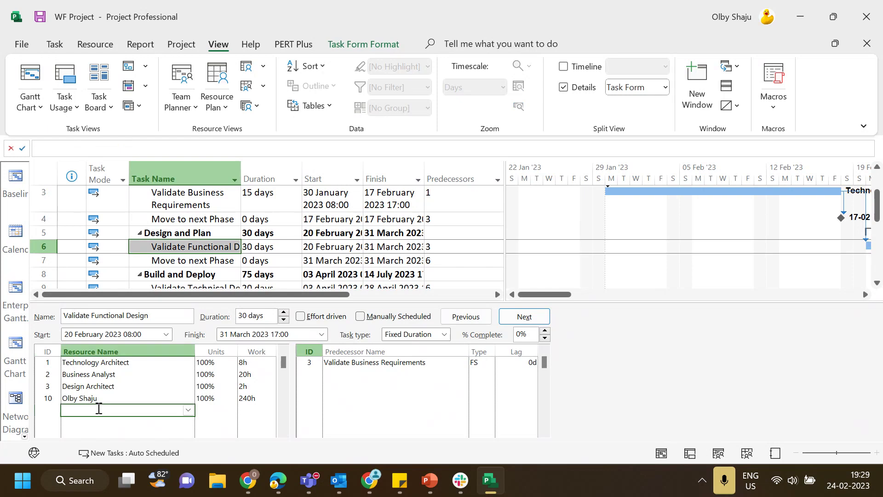
{"action": "left_click", "coordinate": [188, 410]}
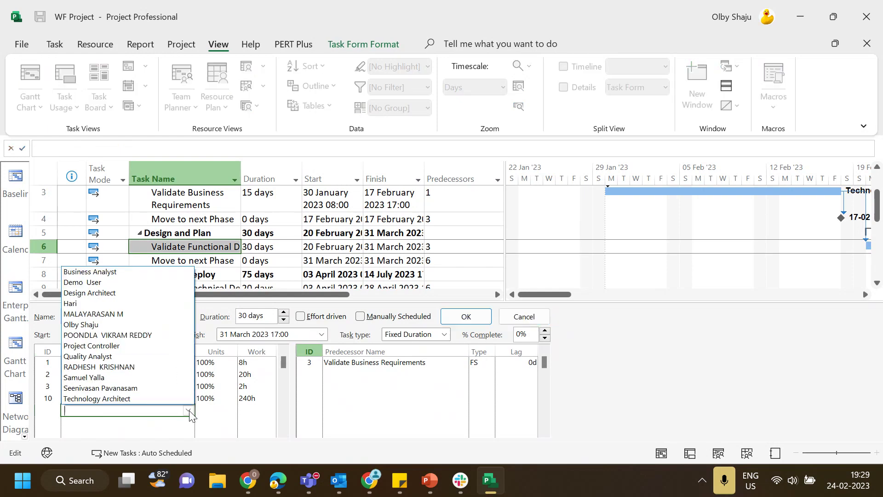
{"action": "left_click", "coordinate": [144, 377]}
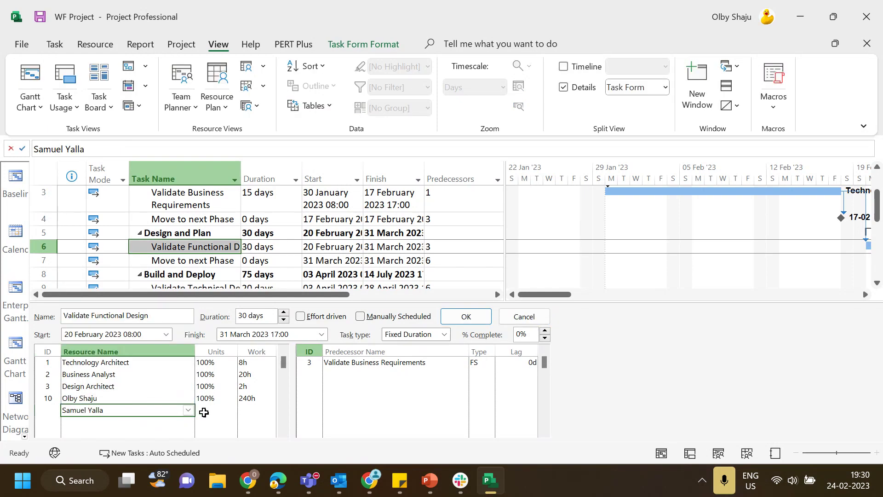
{"action": "left_click", "coordinate": [217, 410]}
{"action": "type", "text": "25"}
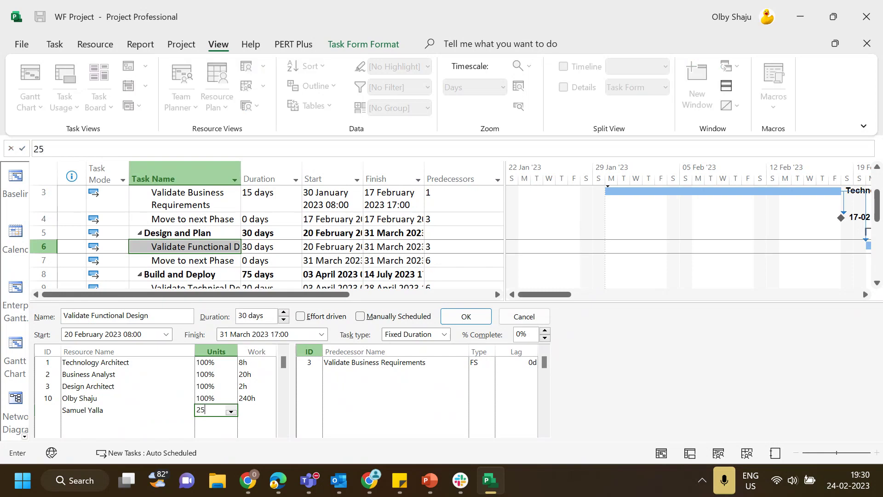
{"action": "left_click", "coordinate": [248, 408]}
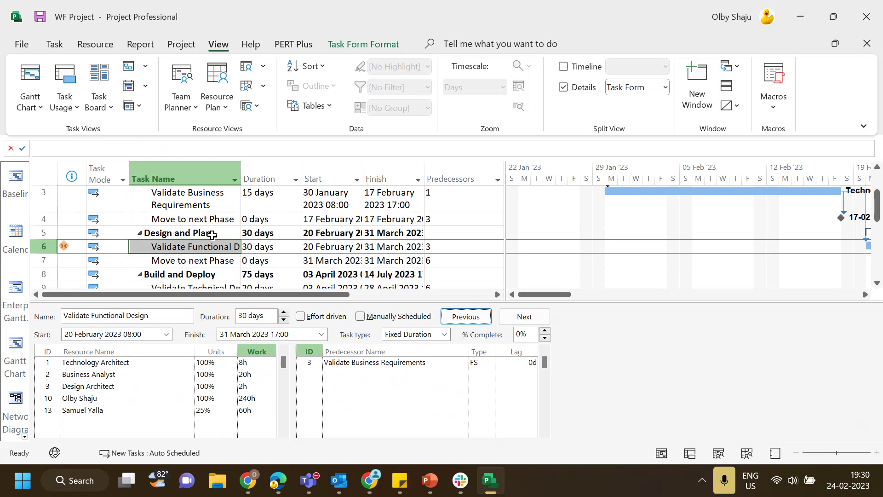
Step: Go to the Execute QA Testing task and enlarge its row to fit the full task name
{"action": "key", "text": "Down"}
{"action": "key", "text": "Down"}
{"action": "key", "text": "Down"}
{"action": "key", "text": "Down"}
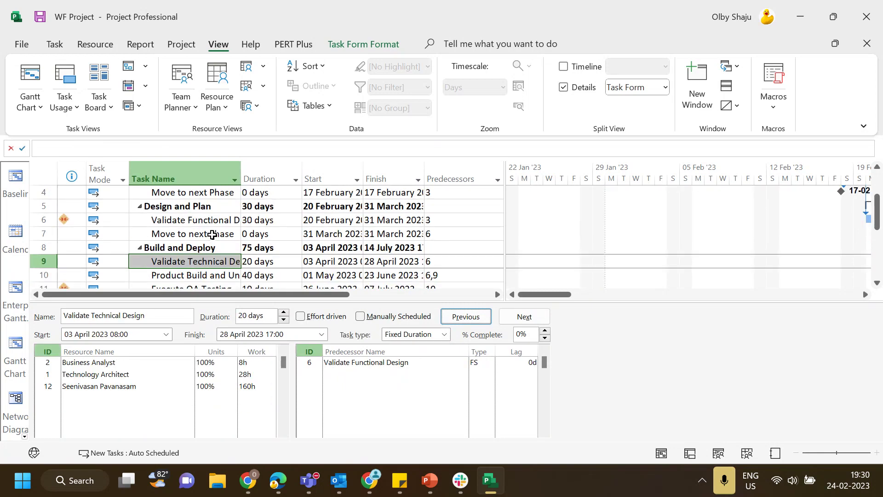
{"action": "key", "text": "Down"}
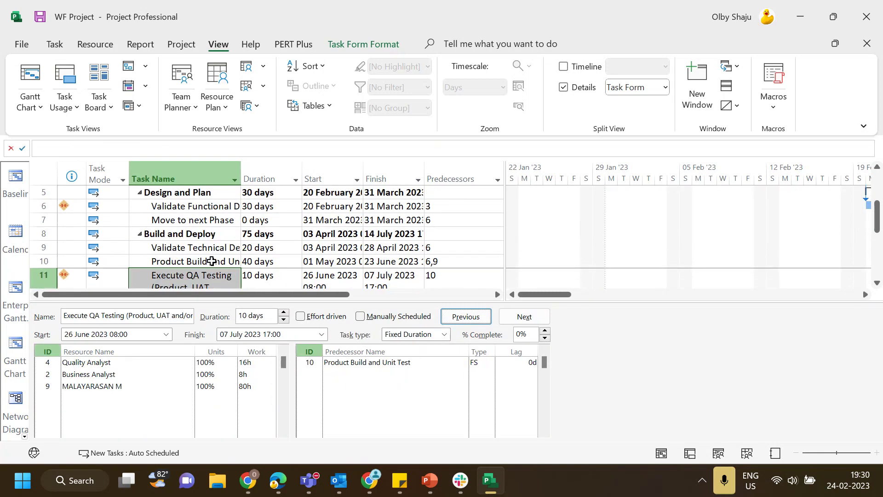
{"action": "key", "text": "Down"}
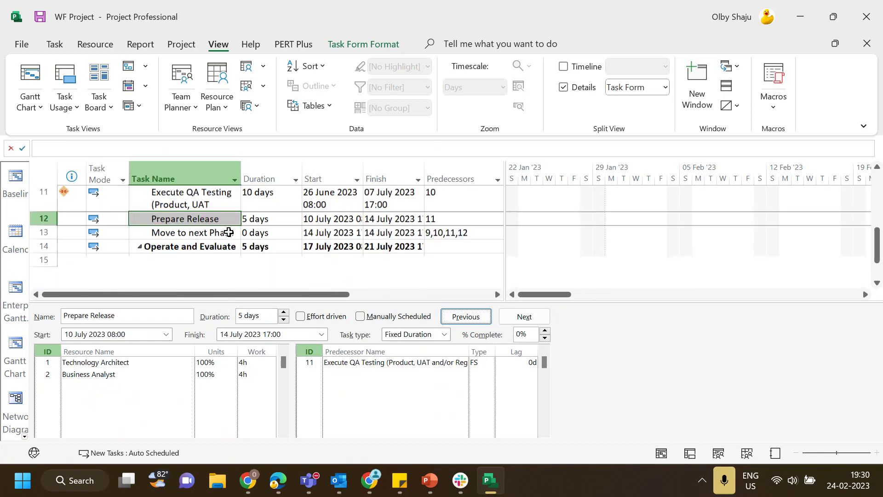
{"action": "key", "text": "Up"}
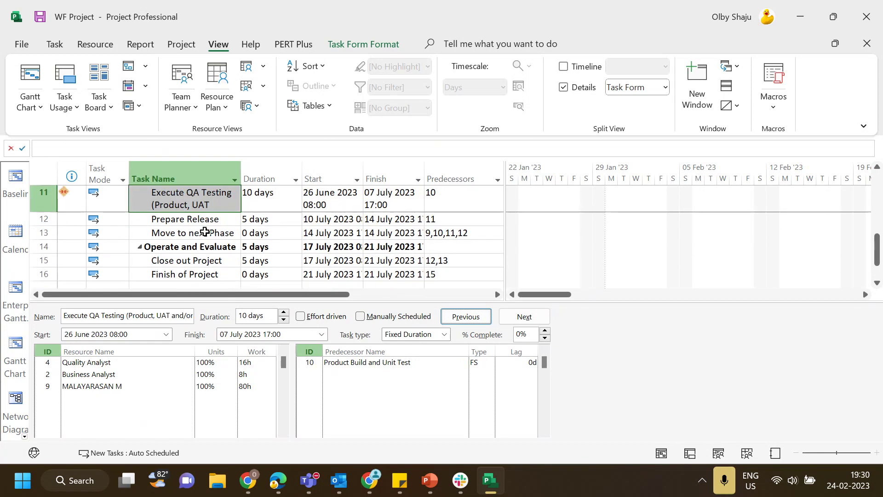
{"action": "left_click", "coordinate": [210, 202]}
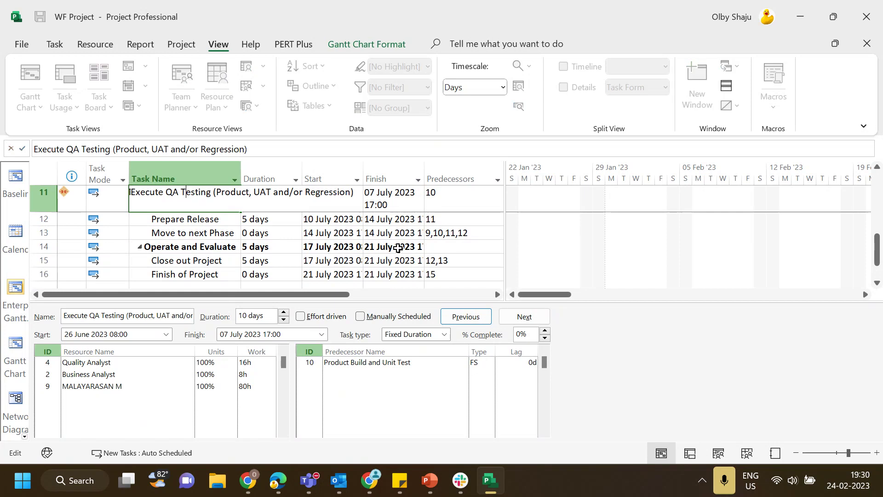
{"action": "left_click", "coordinate": [203, 233]}
{"action": "left_click", "coordinate": [194, 211]}
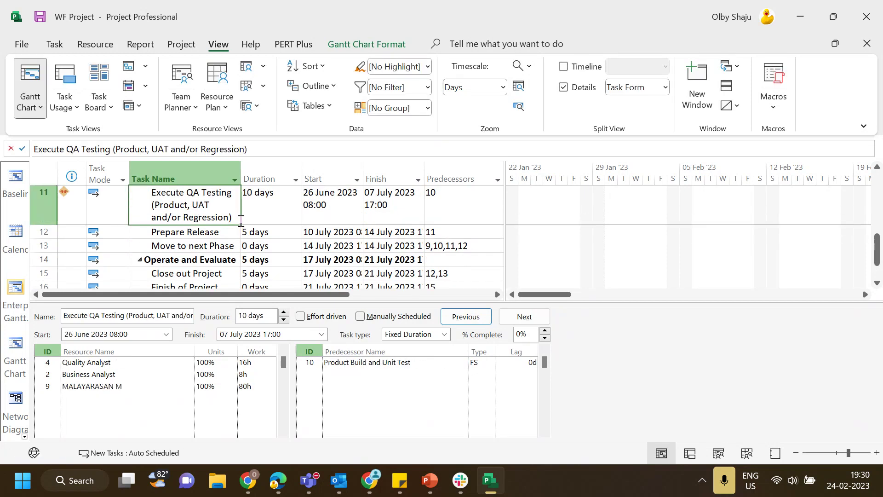
Step: Assign the newly added team member to Execute QA Testing at 50% units and confirm the assignment
{"action": "left_click", "coordinate": [145, 398]}
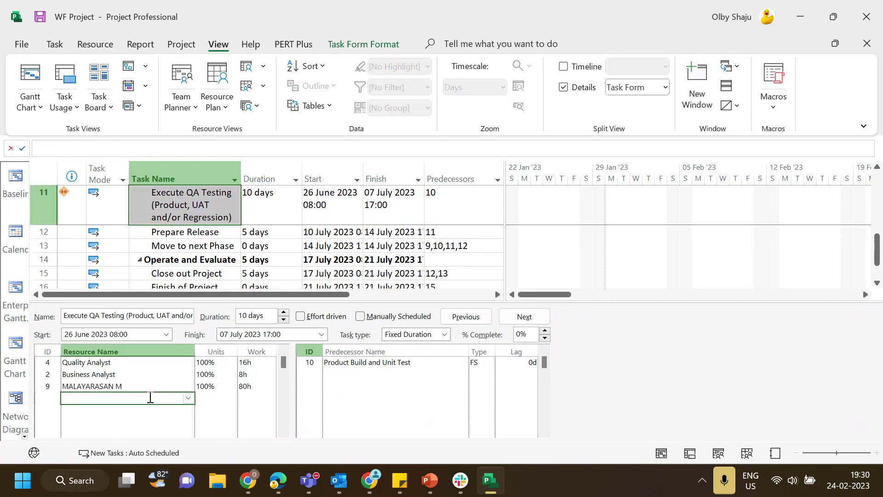
{"action": "left_click", "coordinate": [189, 398]}
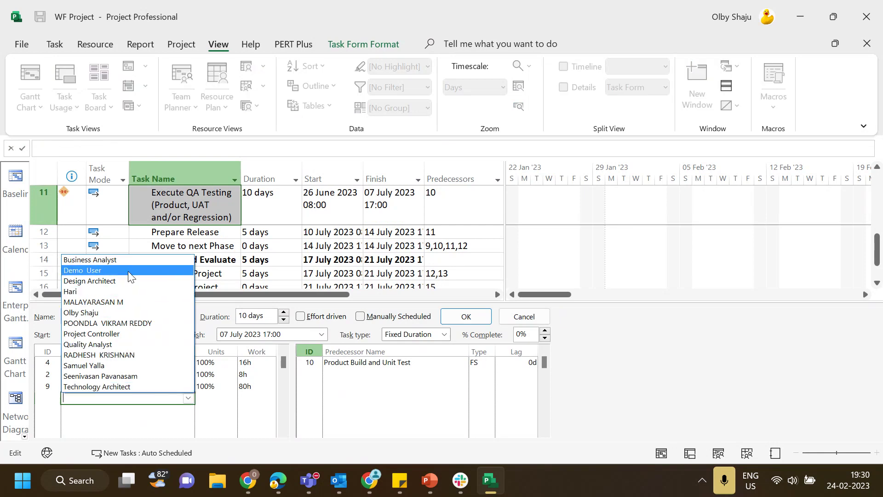
{"action": "left_click", "coordinate": [124, 367]}
{"action": "key", "text": "Tab"}
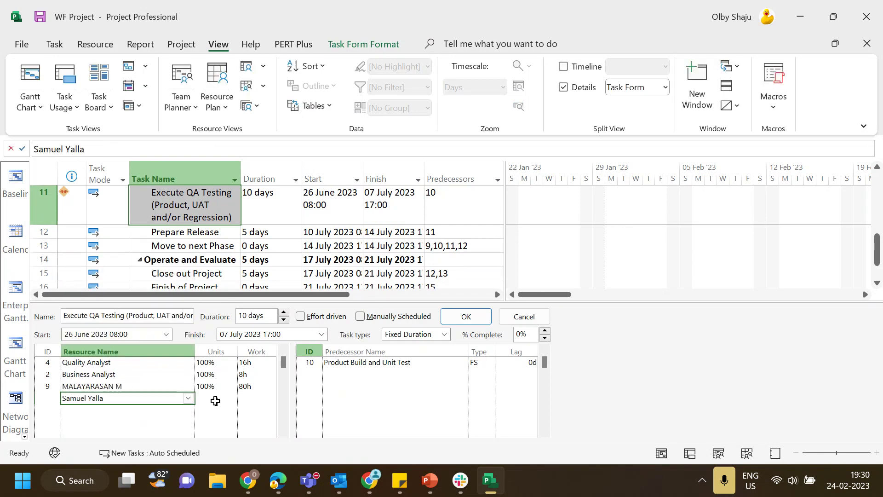
{"action": "type", "text": "5"}
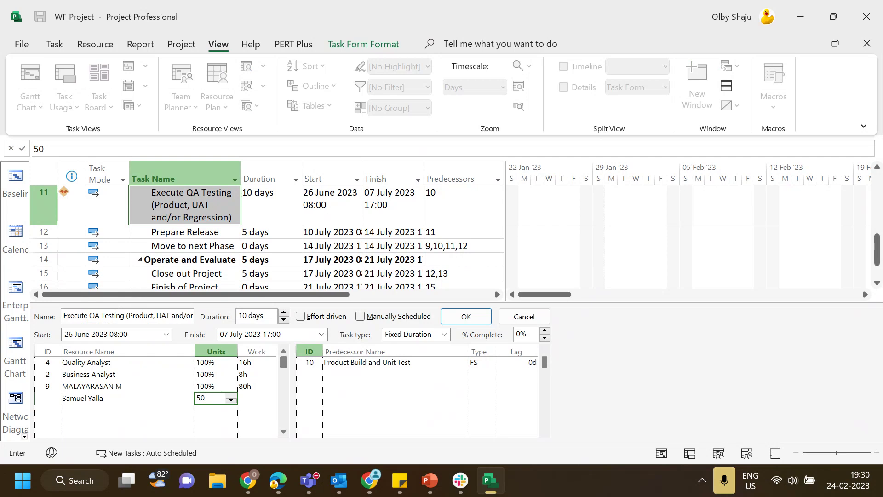
{"action": "type", "text": "0"}
{"action": "left_click", "coordinate": [168, 399]}
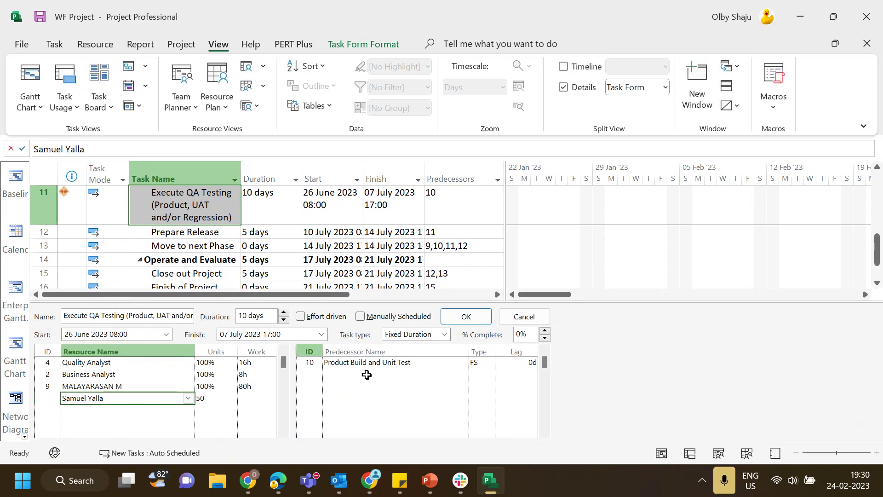
{"action": "left_click", "coordinate": [466, 317]}
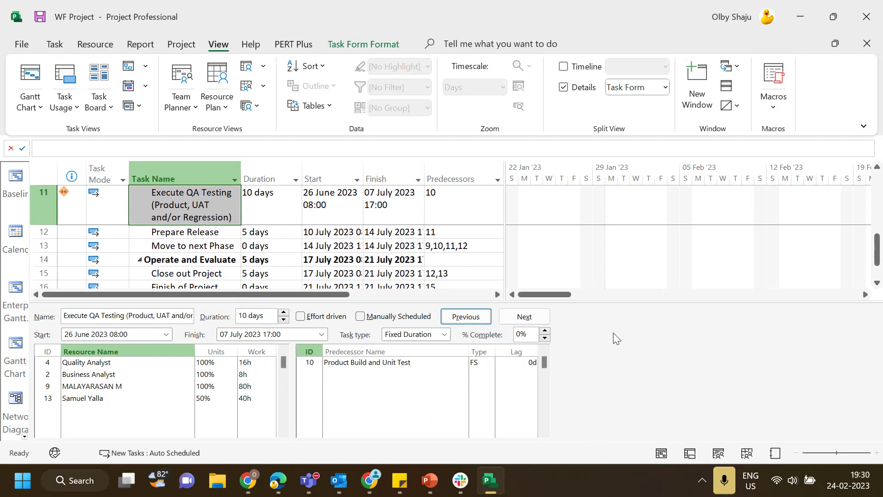
Step: Close the Task Form details pane and widen the Gantt chart area beside the task table
{"action": "double_click", "coordinate": [565, 303]}
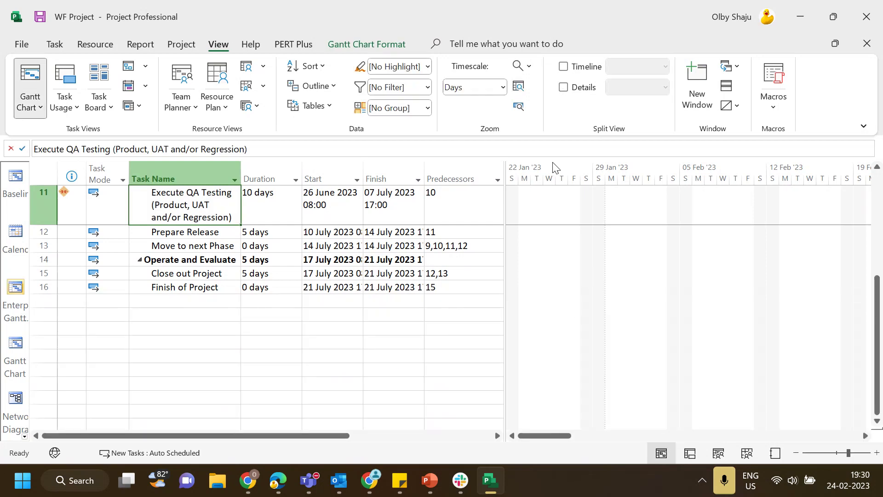
{"action": "scroll", "coordinate": [225, 343], "scroll_direction": "up", "scroll_amount": 4}
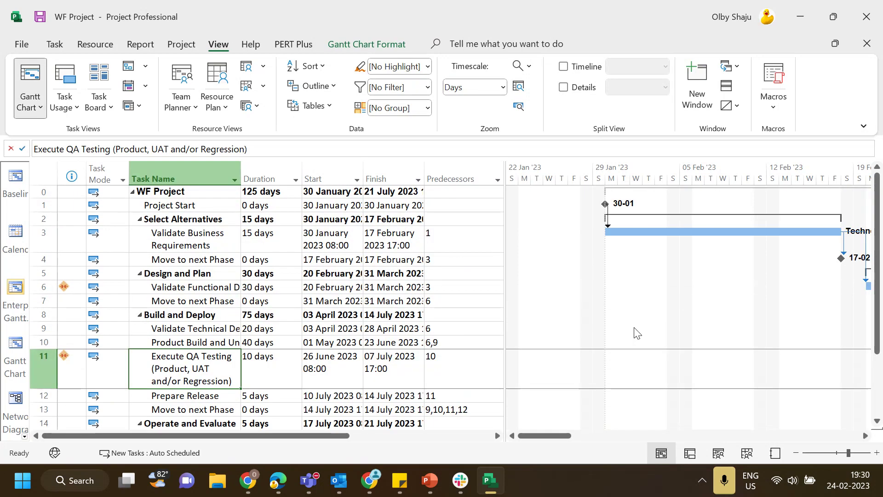
{"action": "left_click_drag", "start_coordinate": [505, 294], "coordinate": [429, 312]}
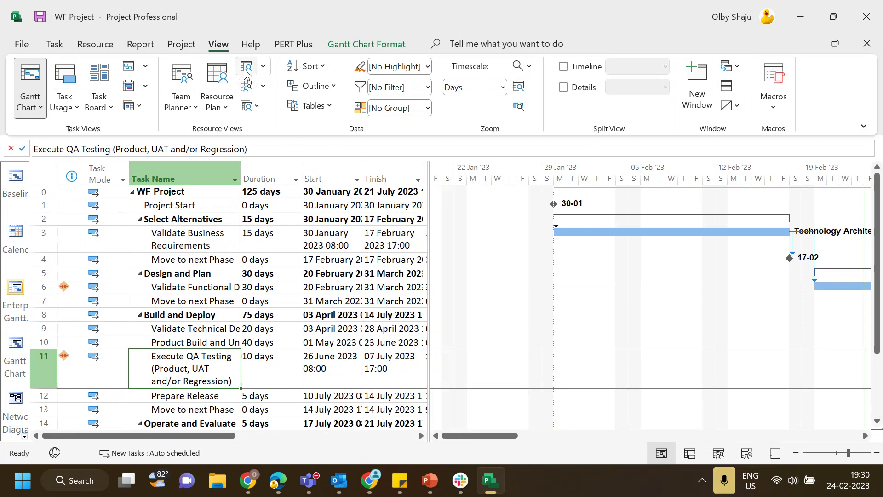
Step: Show the Team Planner and look through the tasks scheduled for each resource
{"action": "left_click", "coordinate": [183, 77]}
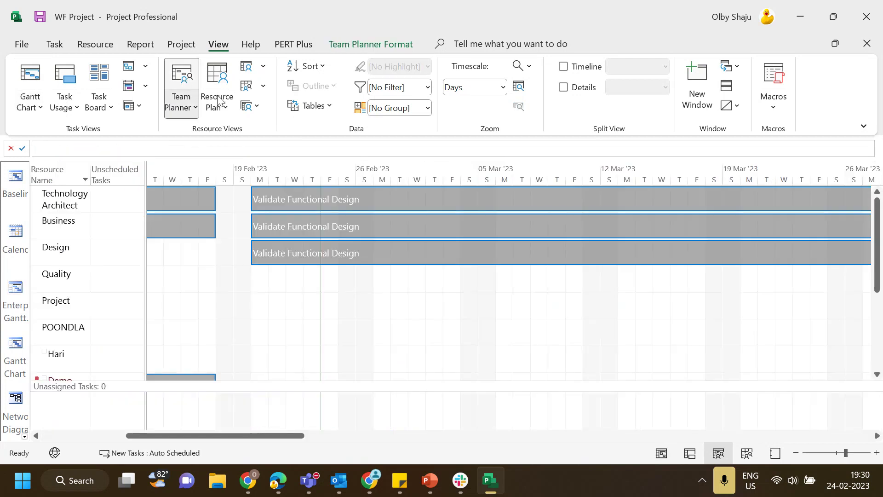
{"action": "scroll", "coordinate": [125, 224], "scroll_direction": "down", "scroll_amount": 3}
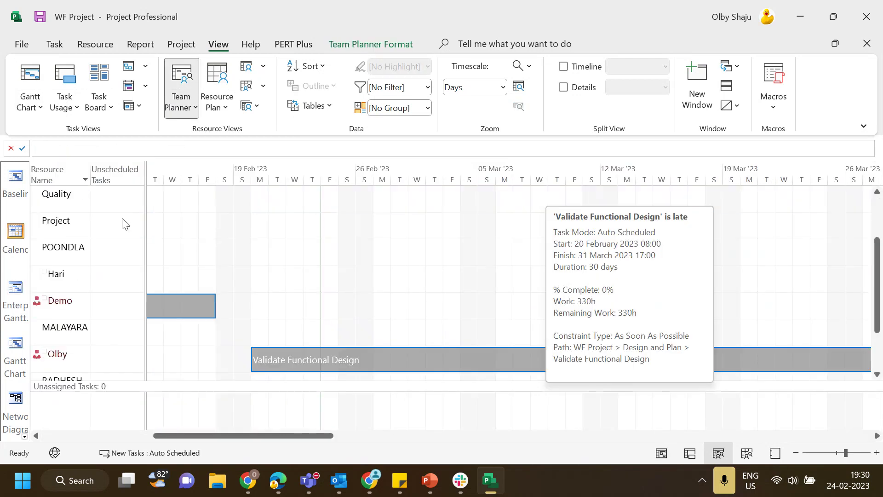
{"action": "scroll", "coordinate": [125, 228], "scroll_direction": "up", "scroll_amount": 3}
{"action": "scroll", "coordinate": [27, 313], "scroll_direction": "down", "scroll_amount": 4}
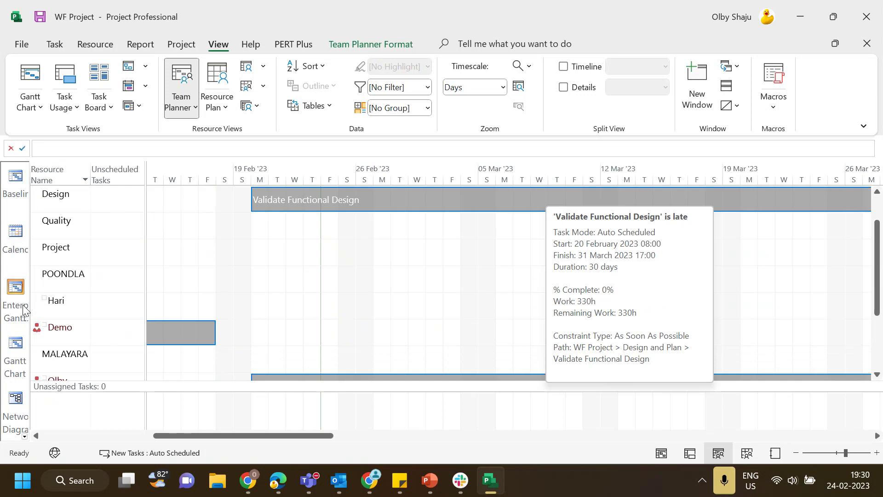
{"action": "scroll", "coordinate": [26, 318], "scroll_direction": "up", "scroll_amount": 4}
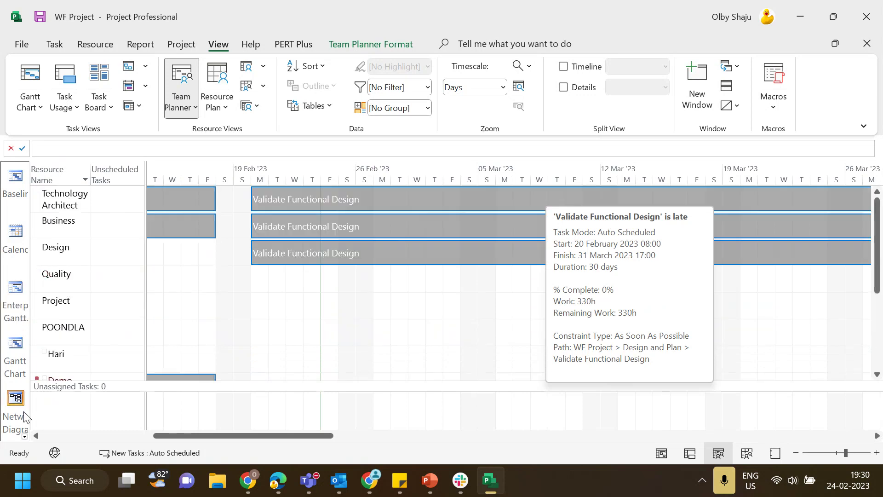
Step: Switch to the Task Usage view and widen the Task Name column to fit the full task names
{"action": "left_click", "coordinate": [25, 436]}
{"action": "left_click", "coordinate": [25, 436]}
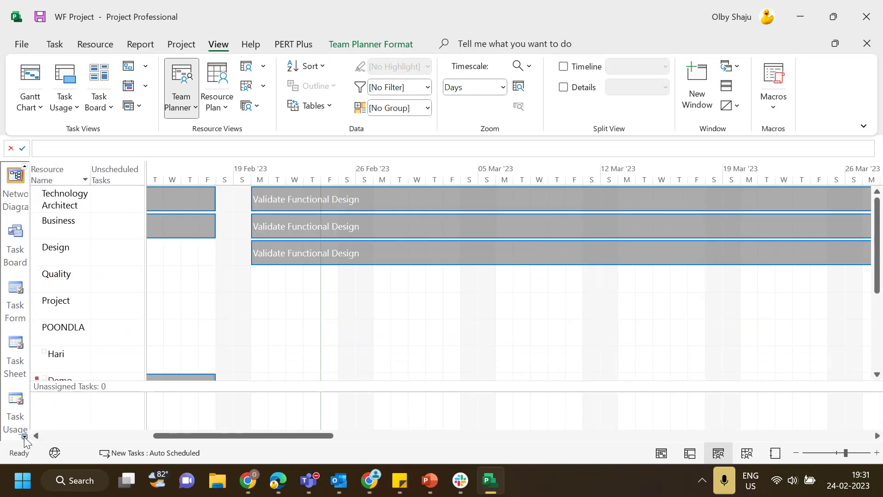
{"action": "left_click", "coordinate": [25, 436]}
{"action": "left_click", "coordinate": [18, 352]}
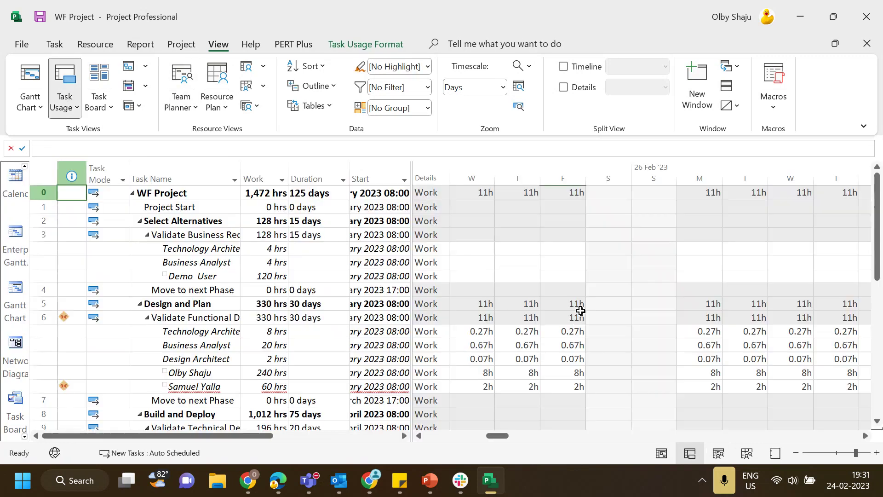
{"action": "left_click", "coordinate": [179, 236]}
{"action": "left_click_drag", "start_coordinate": [243, 173], "coordinate": [301, 172]}
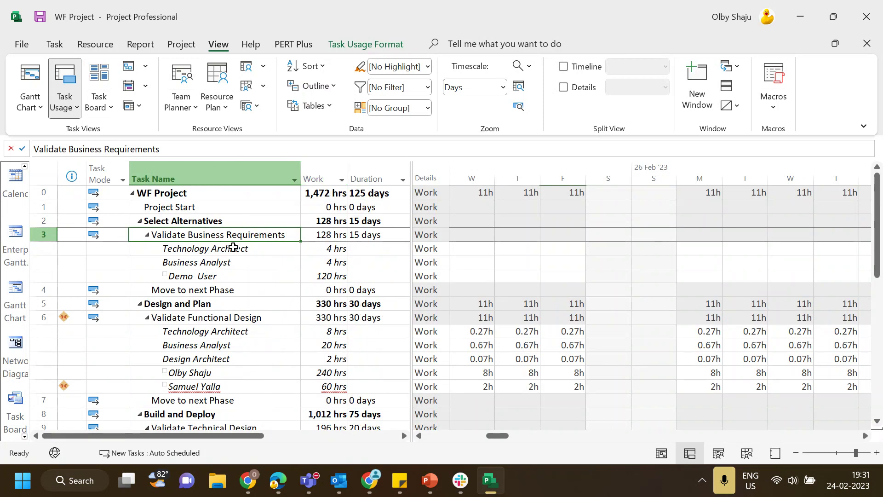
Step: Bring the timescale to the Technology Architect assignment under Validate Business Requirements to examine the daily work hours
{"action": "left_click_drag", "start_coordinate": [232, 249], "coordinate": [236, 276]}
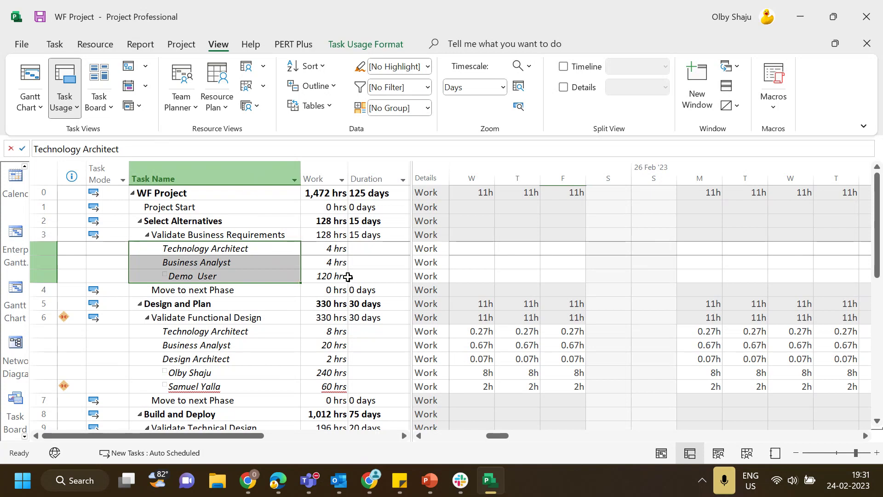
{"action": "left_click", "coordinate": [243, 248]}
{"action": "left_click", "coordinate": [54, 44]}
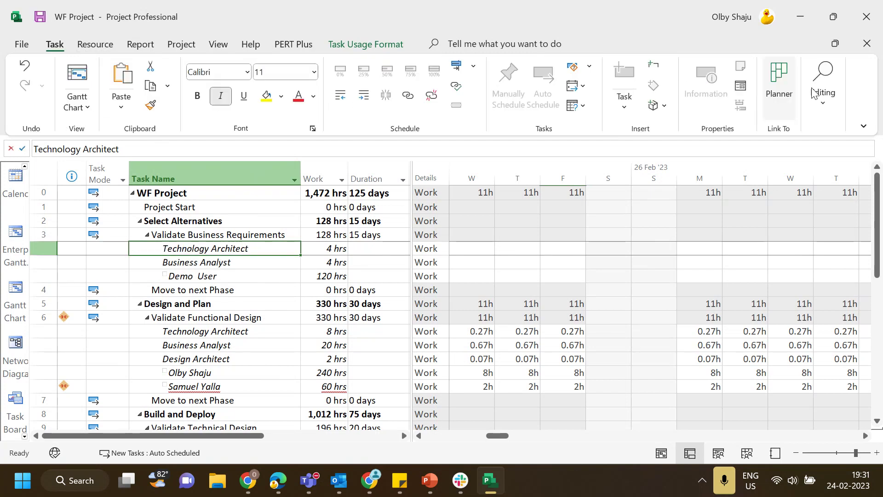
{"action": "left_click", "coordinate": [823, 103]}
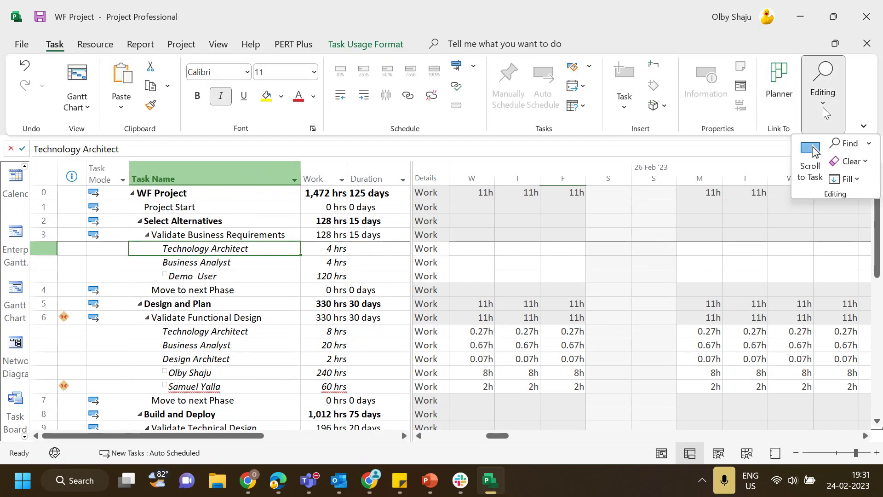
{"action": "left_click", "coordinate": [812, 154]}
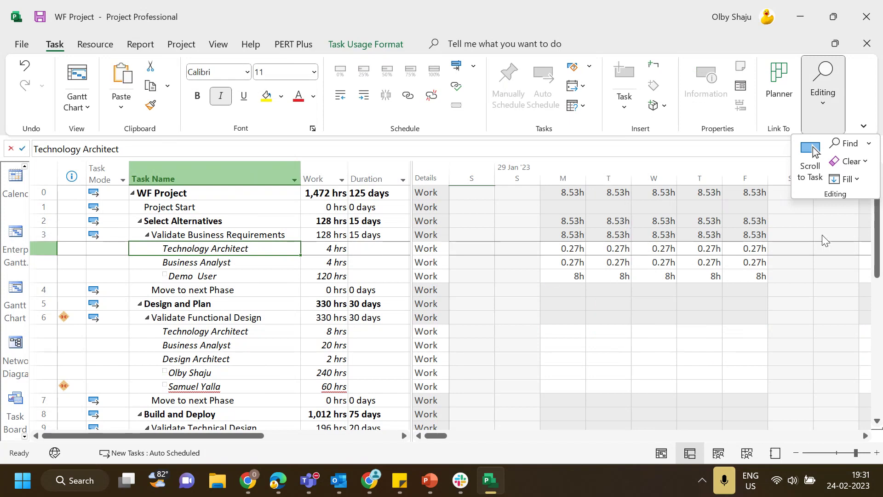
{"action": "left_click", "coordinate": [244, 267]}
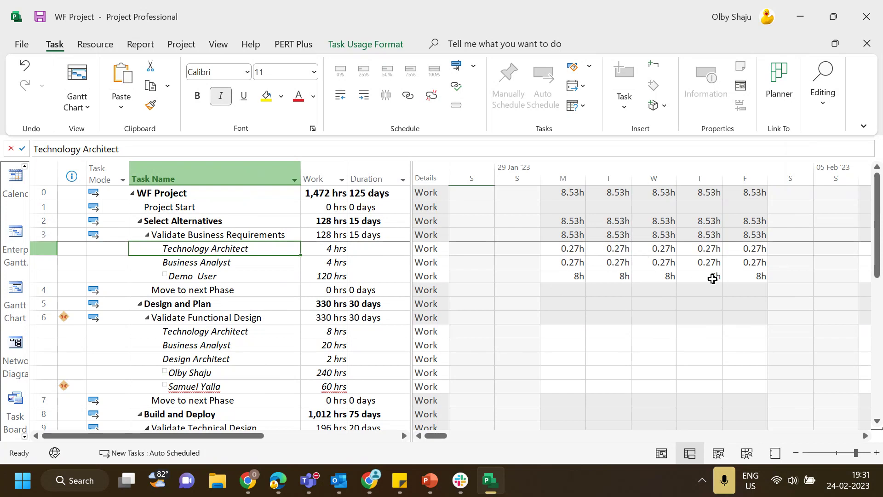
Step: Bring the timescale to the Technology Architect assignment under Validate Functional Design and examine the daily work hours
{"action": "mouse_move", "coordinate": [227, 340]}
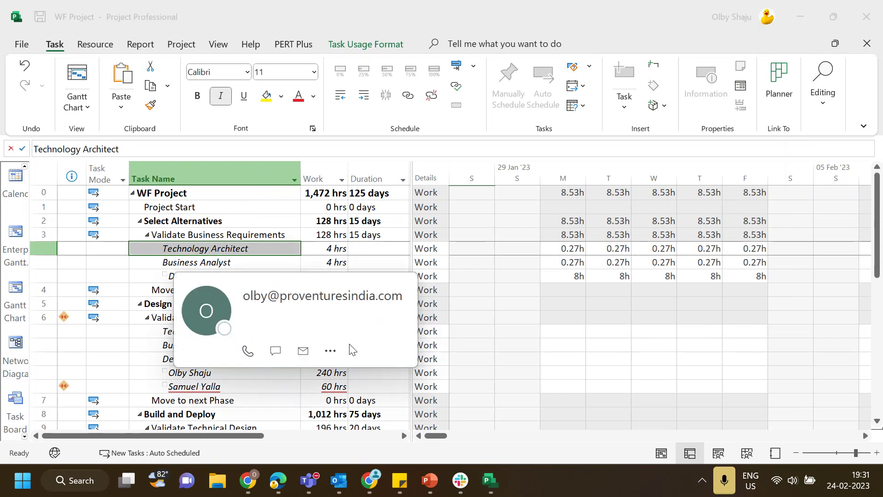
{"action": "left_click", "coordinate": [166, 335]}
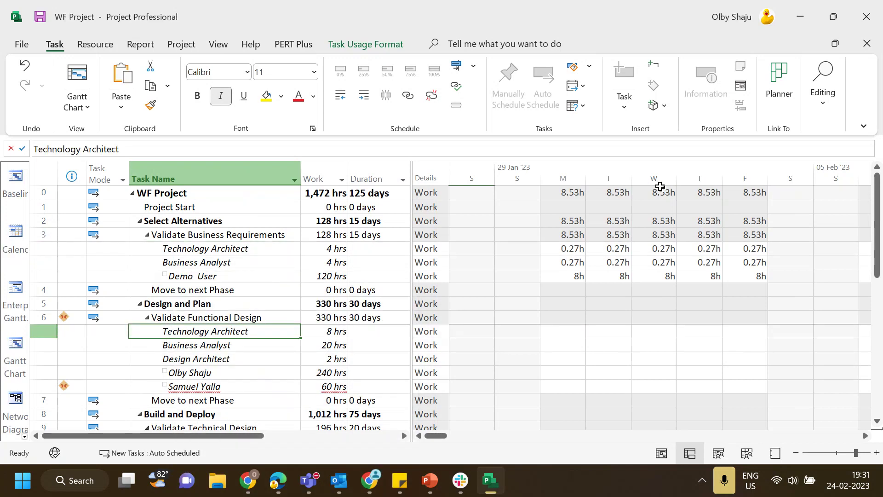
{"action": "left_click", "coordinate": [823, 92]}
{"action": "left_click", "coordinate": [810, 151]}
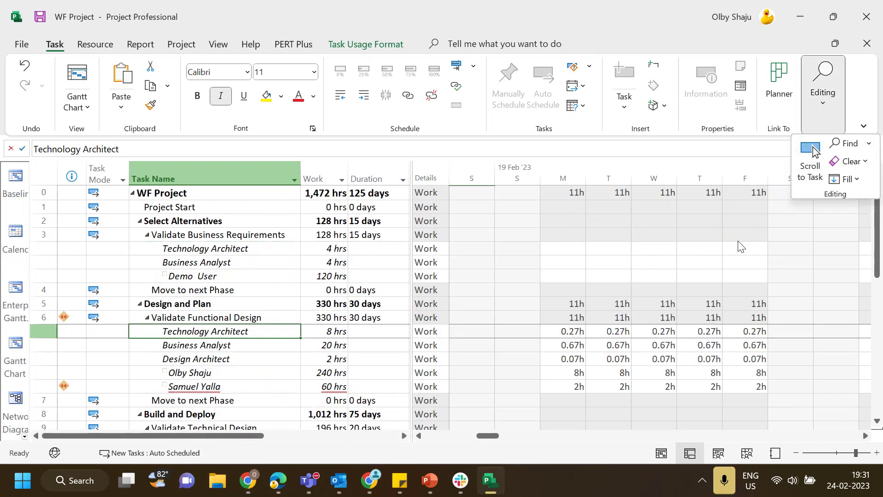
{"action": "scroll", "coordinate": [777, 332], "scroll_direction": "down", "scroll_amount": 9}
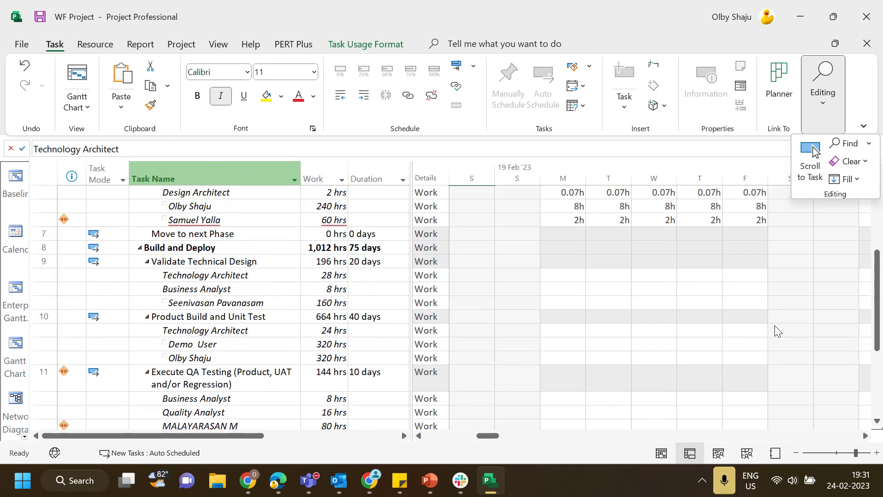
{"action": "scroll", "coordinate": [775, 325], "scroll_direction": "up", "scroll_amount": 9}
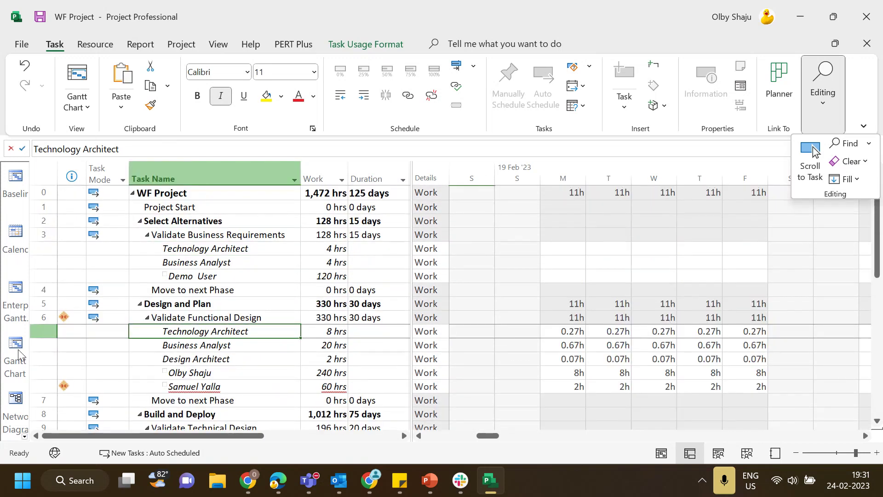
{"action": "scroll", "coordinate": [18, 352], "scroll_direction": "down", "scroll_amount": 1}
{"action": "scroll", "coordinate": [19, 298], "scroll_direction": "up", "scroll_amount": 1}
Step: Switch from Task Usage to the Resource Graph view
{"action": "left_click", "coordinate": [25, 437]}
{"action": "left_click", "coordinate": [25, 437]}
{"action": "left_click", "coordinate": [26, 437]}
{"action": "left_click", "coordinate": [25, 438]}
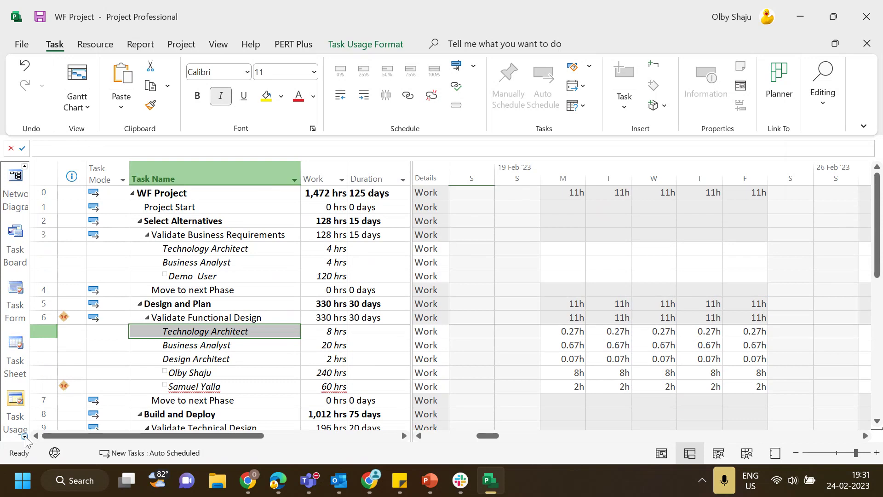
{"action": "left_click", "coordinate": [24, 436]}
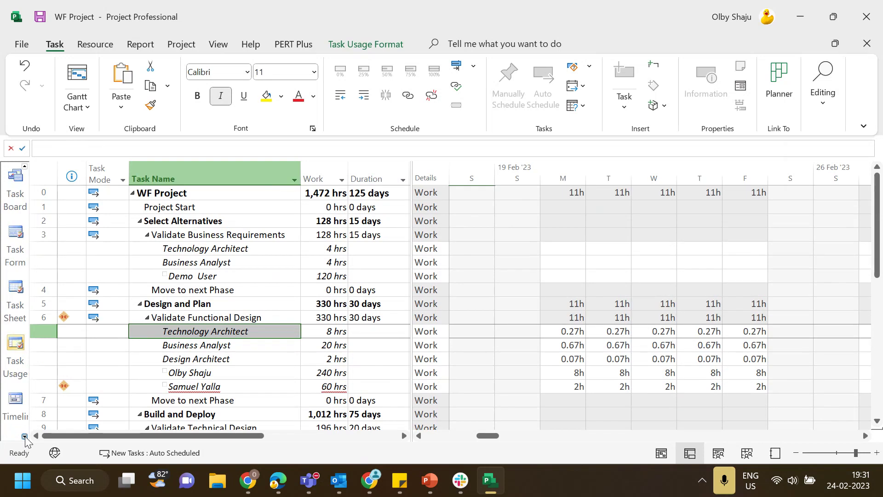
{"action": "left_click", "coordinate": [25, 436]}
{"action": "left_click", "coordinate": [25, 436]}
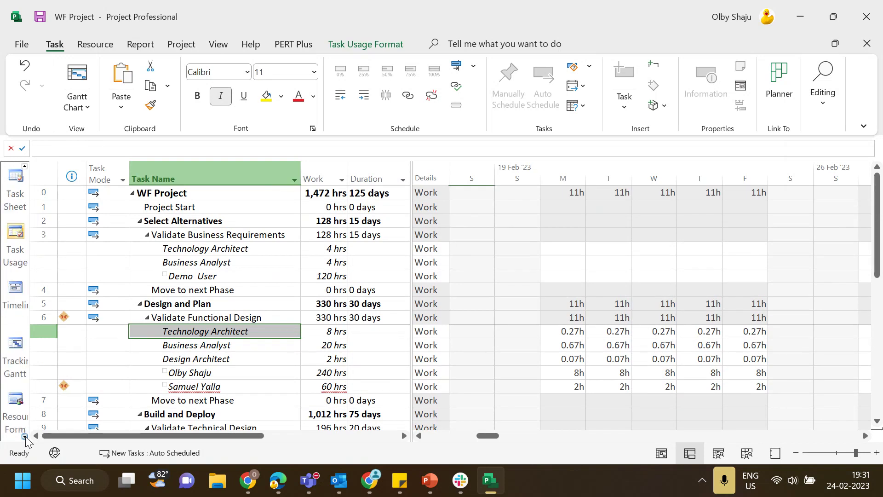
{"action": "left_click", "coordinate": [24, 436]}
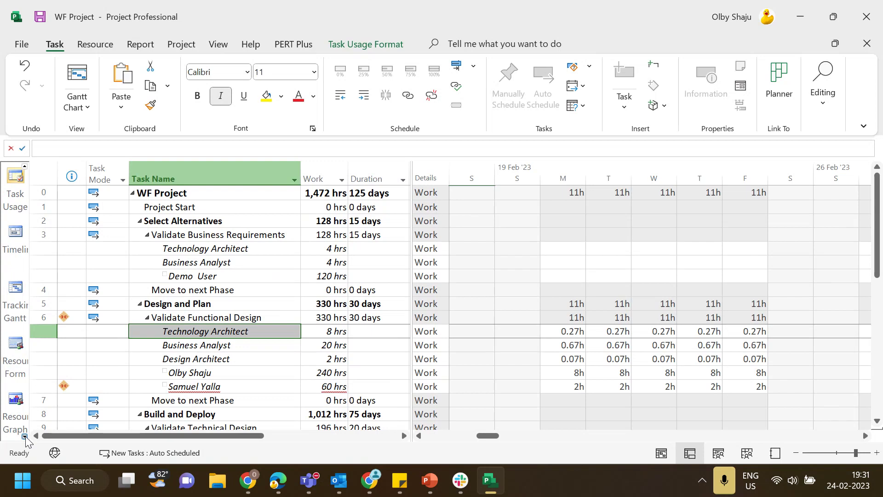
{"action": "left_click", "coordinate": [17, 404]}
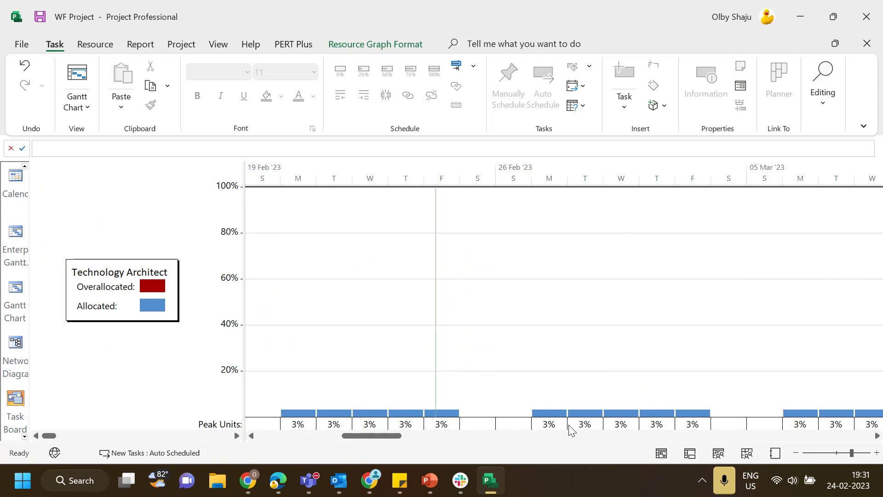
Step: Page through the resource graphs from Business Analyst onward to examine each resource's peak units in February and March 2023
{"action": "left_click", "coordinate": [236, 436]}
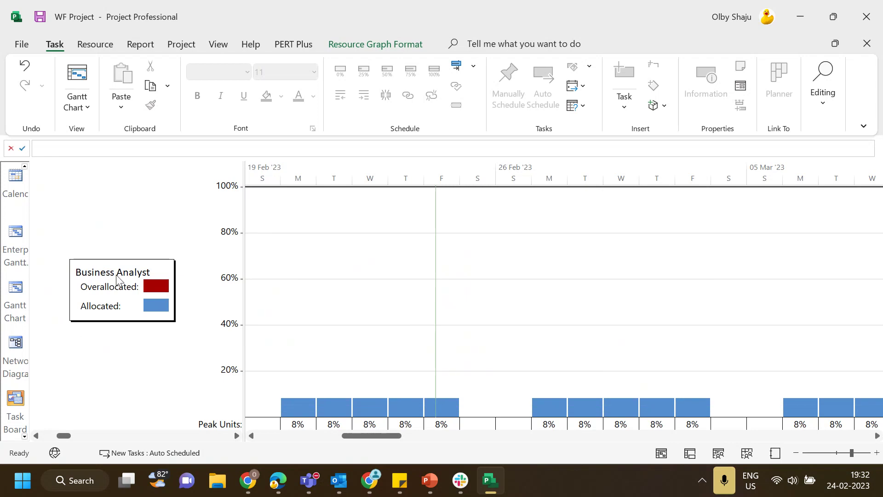
{"action": "left_click", "coordinate": [237, 436]}
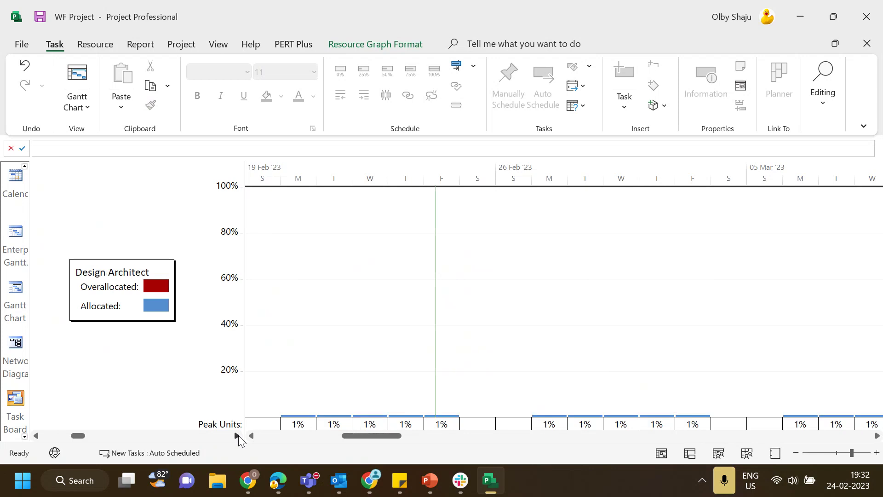
{"action": "left_click", "coordinate": [237, 436]}
{"action": "left_click", "coordinate": [237, 436]}
{"action": "left_click", "coordinate": [237, 435]}
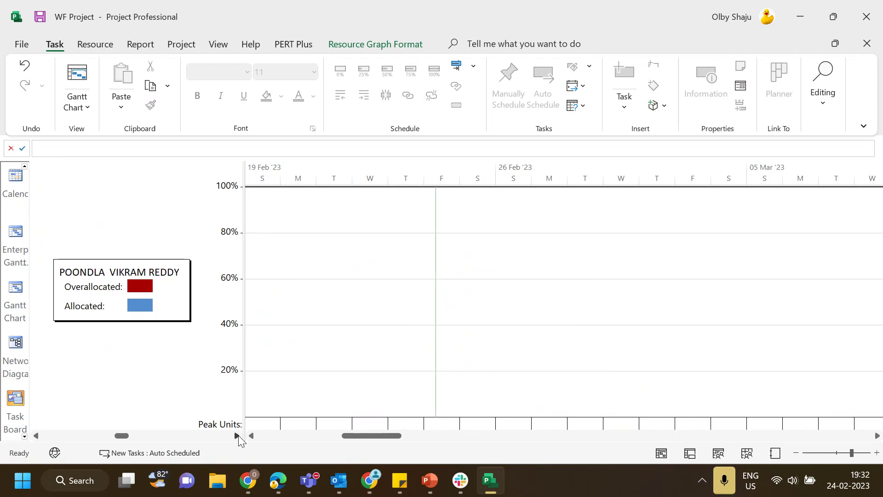
{"action": "left_click", "coordinate": [237, 436]}
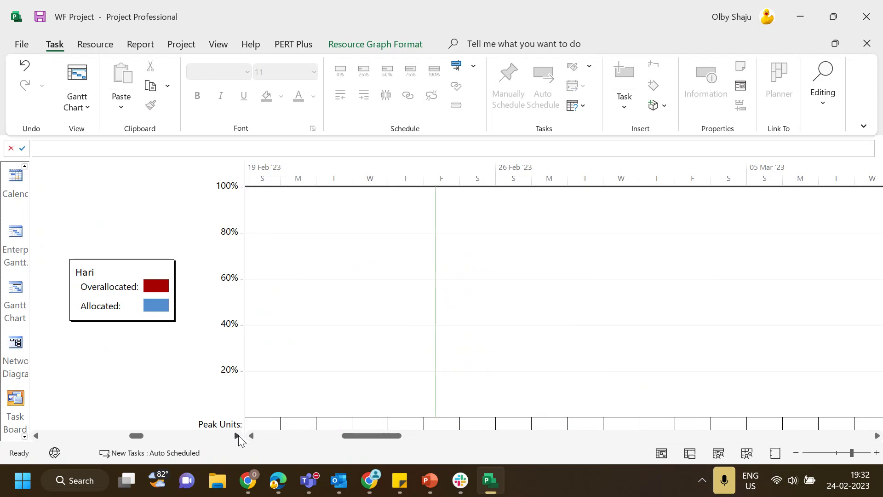
Step: Examine the remaining resources' graphs, moving the timescale ahead to May 2023 and back to 19 February 2023 to compare allocations
{"action": "mouse_move", "coordinate": [375, 439]}
{"action": "left_mouse_down"}
{"action": "mouse_move", "coordinate": [764, 437]}
{"action": "mouse_move", "coordinate": [389, 437]}
{"action": "left_mouse_up"}
{"action": "left_click_drag", "start_coordinate": [367, 465], "coordinate": [453, 438]}
{"action": "left_click", "coordinate": [237, 435]}
{"action": "left_click", "coordinate": [236, 436]}
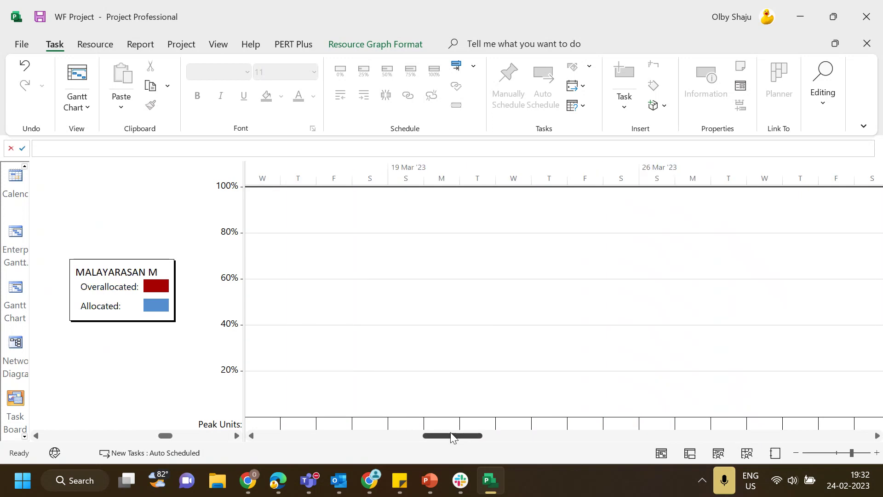
{"action": "left_click_drag", "start_coordinate": [451, 436], "coordinate": [606, 443]}
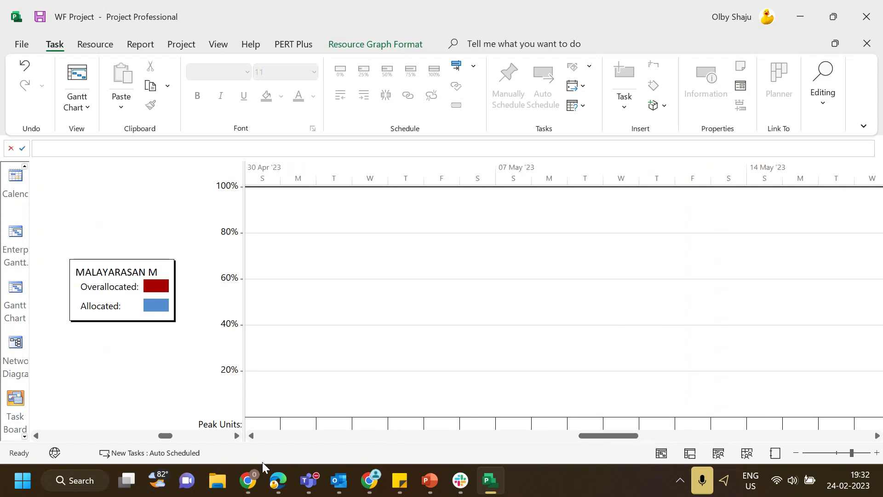
{"action": "left_click", "coordinate": [236, 436]}
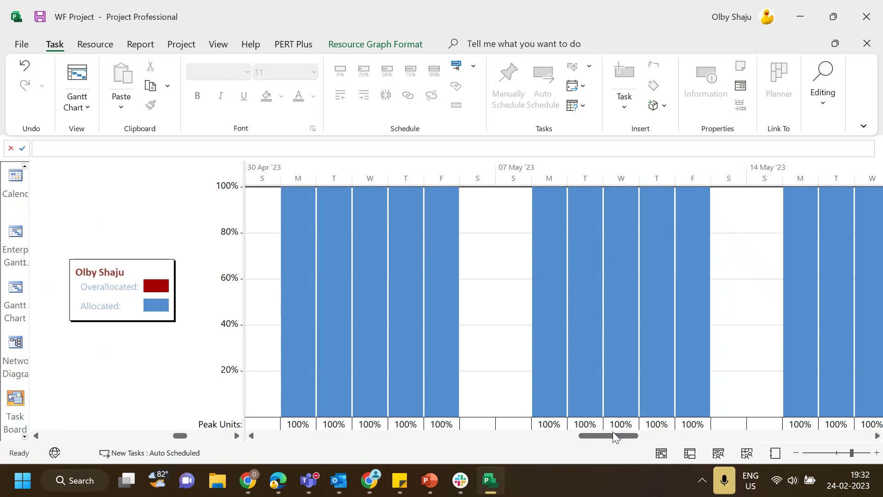
{"action": "left_click_drag", "start_coordinate": [613, 435], "coordinate": [377, 447]}
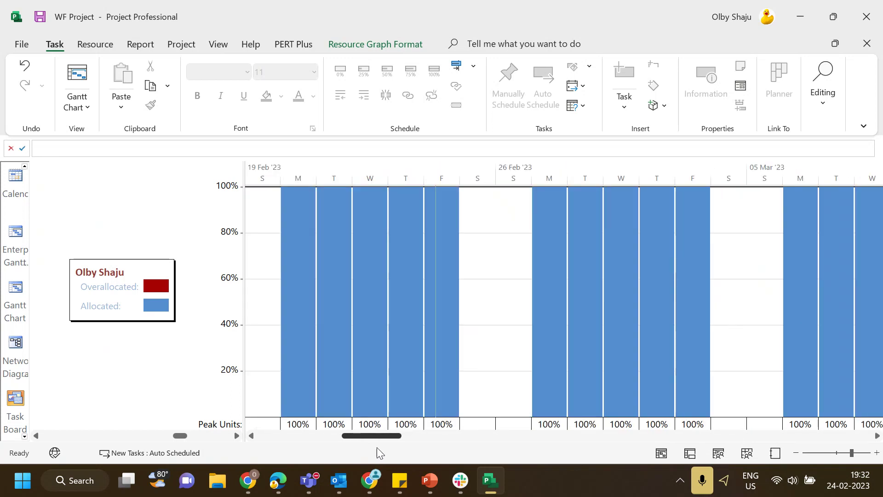
{"action": "left_click", "coordinate": [236, 436]}
{"action": "left_click", "coordinate": [237, 436]}
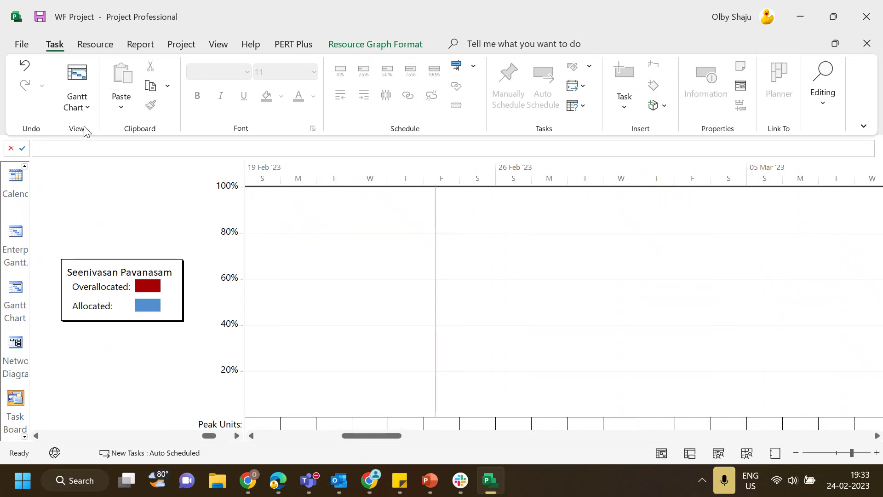
Step: Switch to the Resource Usage view
{"action": "left_click", "coordinate": [218, 43]}
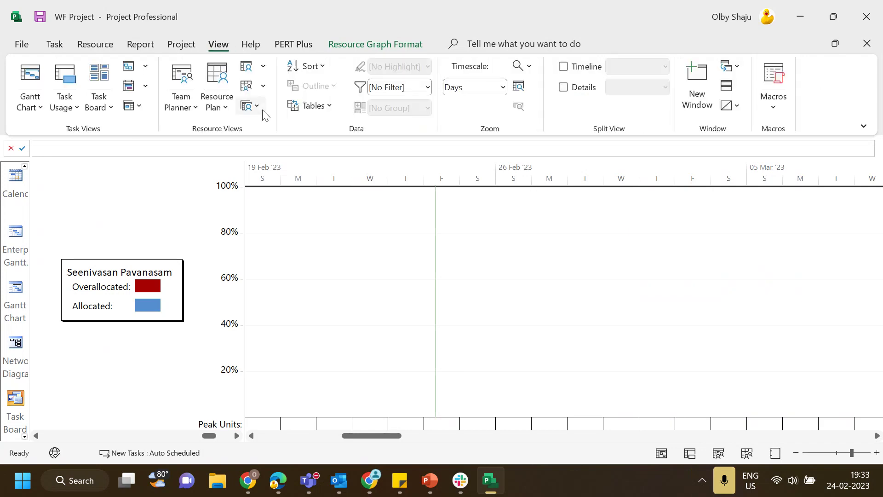
{"action": "left_click", "coordinate": [264, 88]}
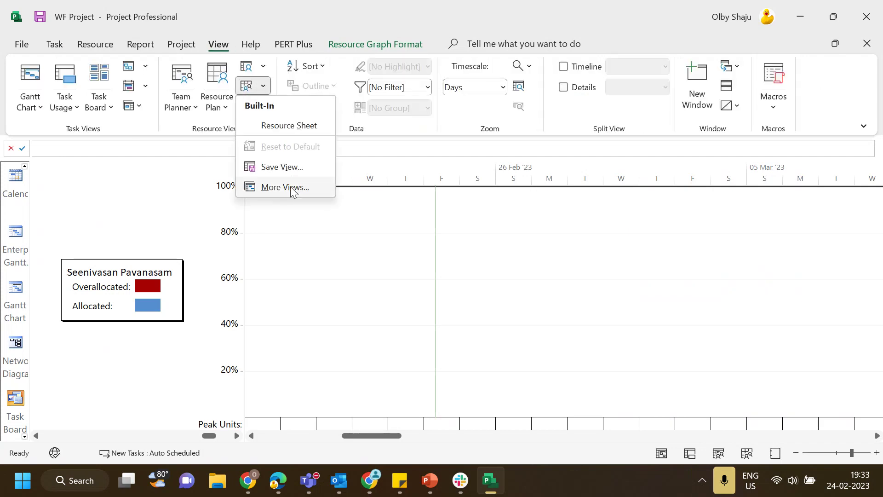
{"action": "left_click", "coordinate": [264, 68]}
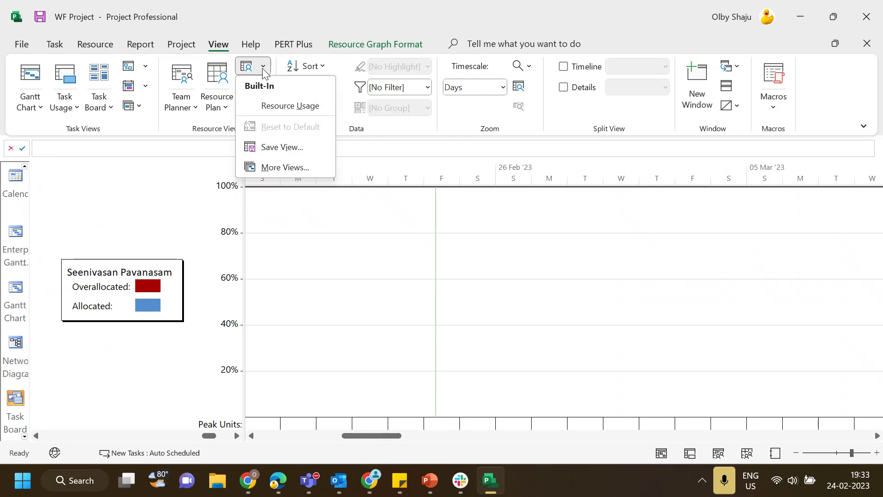
{"action": "left_click", "coordinate": [286, 105]}
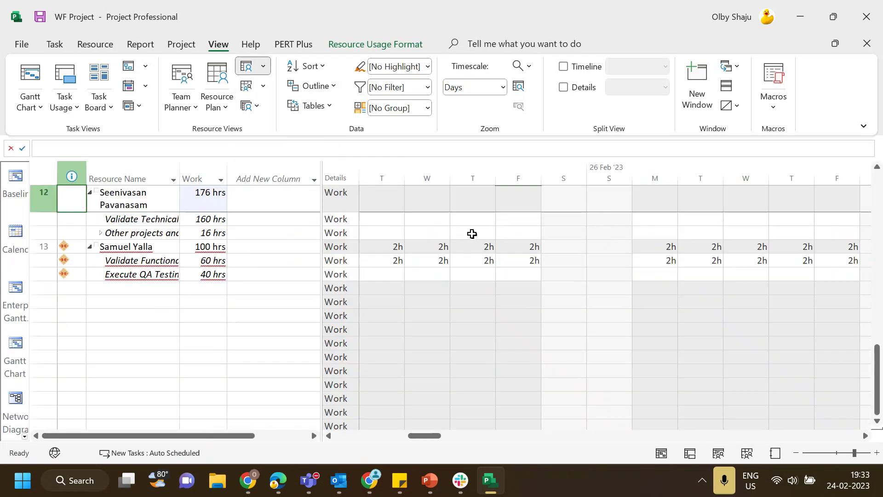
Step: Collapse the Unassigned group and widen the Resource Name column to fit the full assignment names
{"action": "scroll", "coordinate": [206, 314], "scroll_direction": "up", "scroll_amount": 15}
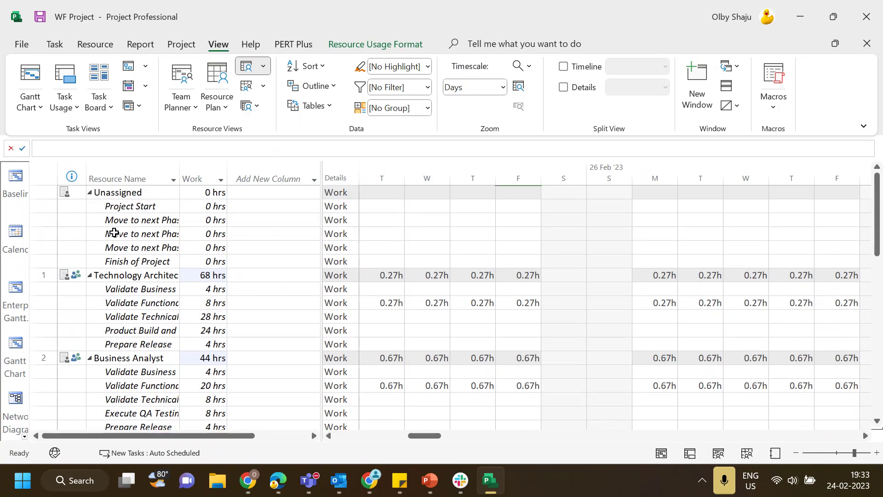
{"action": "left_click", "coordinate": [89, 192]}
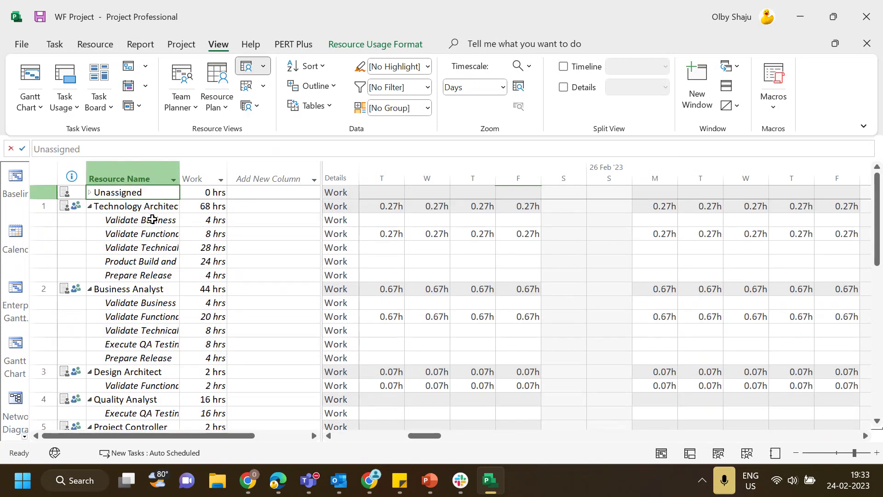
{"action": "left_click", "coordinate": [152, 219]}
{"action": "left_click_drag", "start_coordinate": [180, 167], "coordinate": [244, 175]}
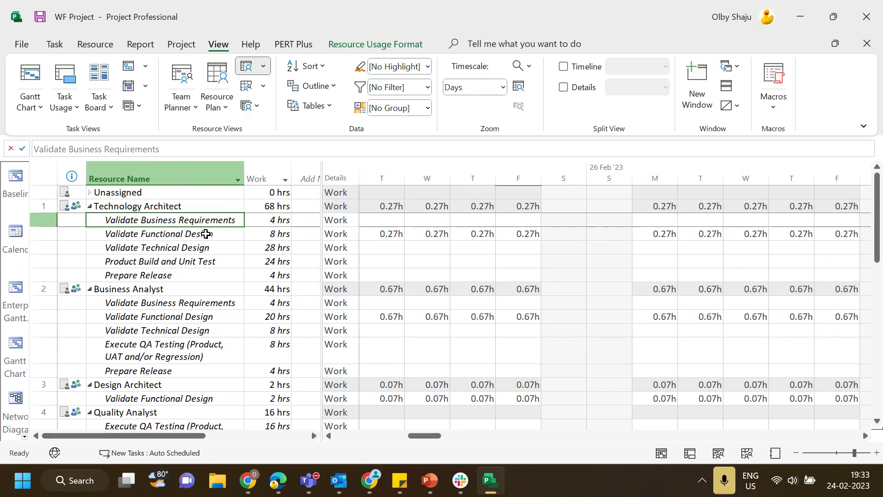
Step: Examine the Technology Architect's total work, its assigned tasks from Validate Business Requirements to Prepare Release, and their individual work hours
{"action": "left_click", "coordinate": [207, 207]}
{"action": "left_click_drag", "start_coordinate": [204, 219], "coordinate": [207, 276]}
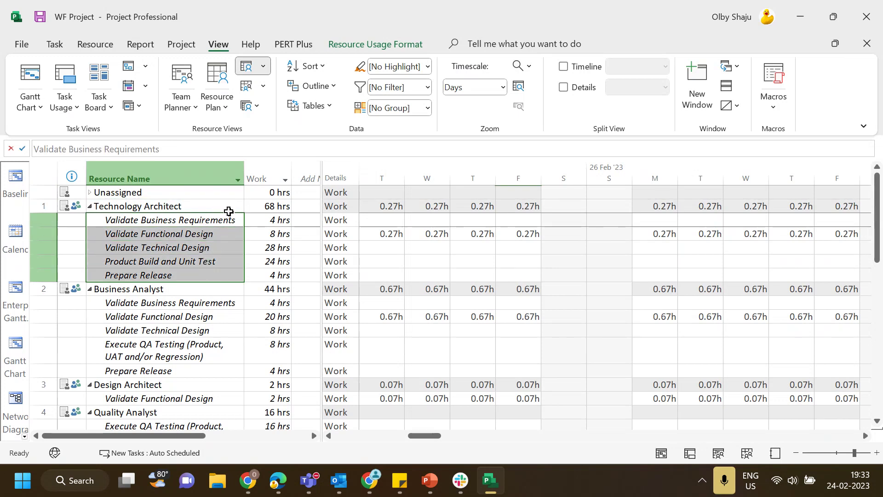
{"action": "left_click", "coordinate": [208, 208]}
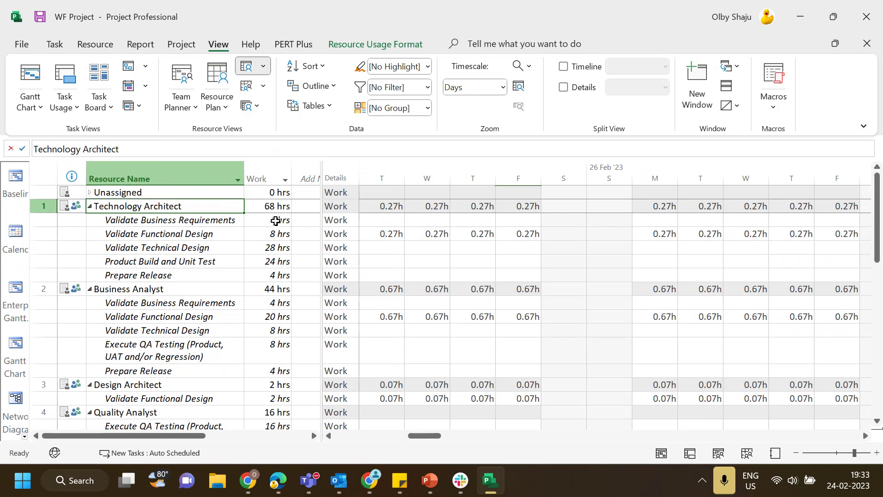
{"action": "left_click", "coordinate": [259, 206]}
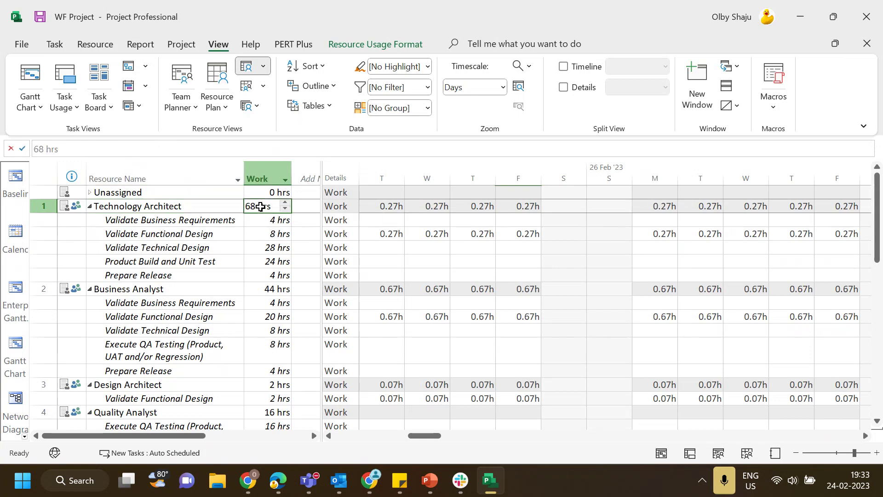
{"action": "left_click", "coordinate": [216, 219]}
{"action": "left_click_drag", "start_coordinate": [256, 220], "coordinate": [263, 277]}
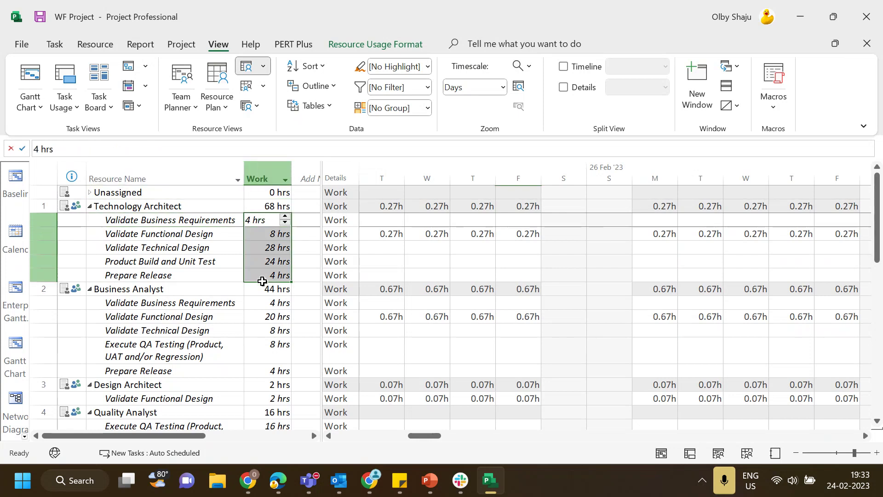
{"action": "left_click", "coordinate": [204, 233]}
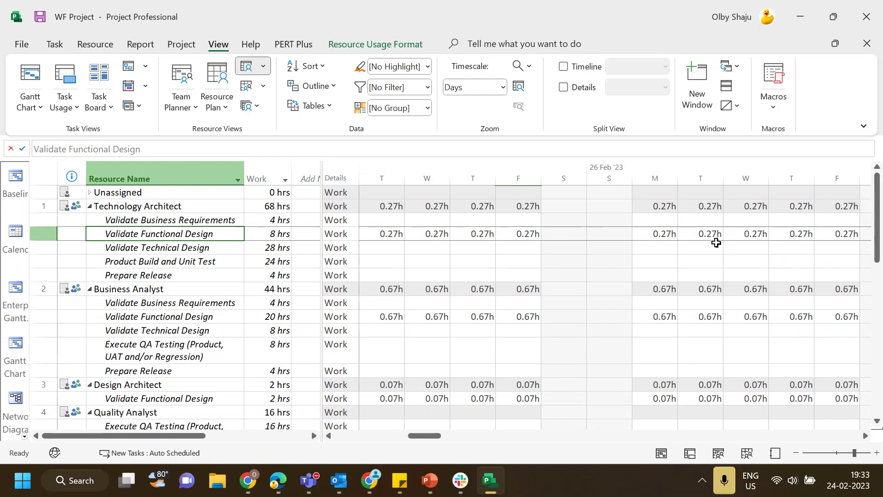
Step: Look through the other resources' usage and examine Demo User's Validate Business Requirements assignment and total work
{"action": "scroll", "coordinate": [207, 297], "scroll_direction": "down", "scroll_amount": 2}
{"action": "scroll", "coordinate": [207, 298], "scroll_direction": "down", "scroll_amount": 10}
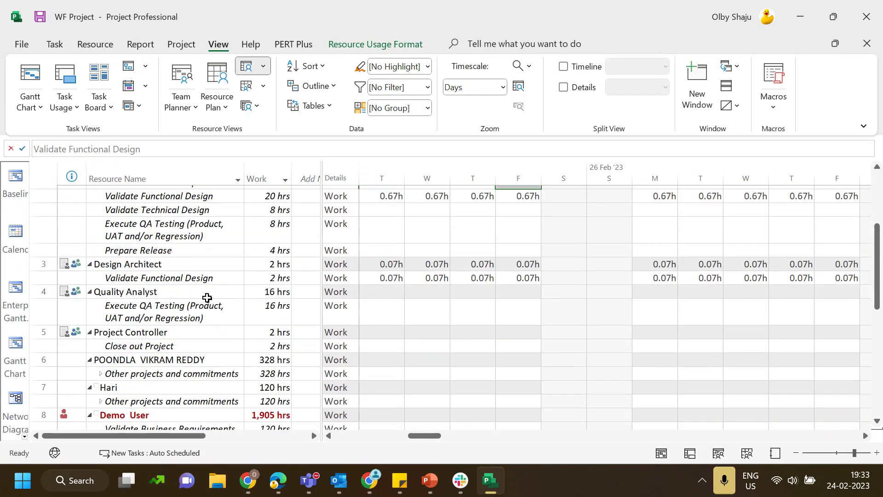
{"action": "scroll", "coordinate": [207, 297], "scroll_direction": "up", "scroll_amount": 2}
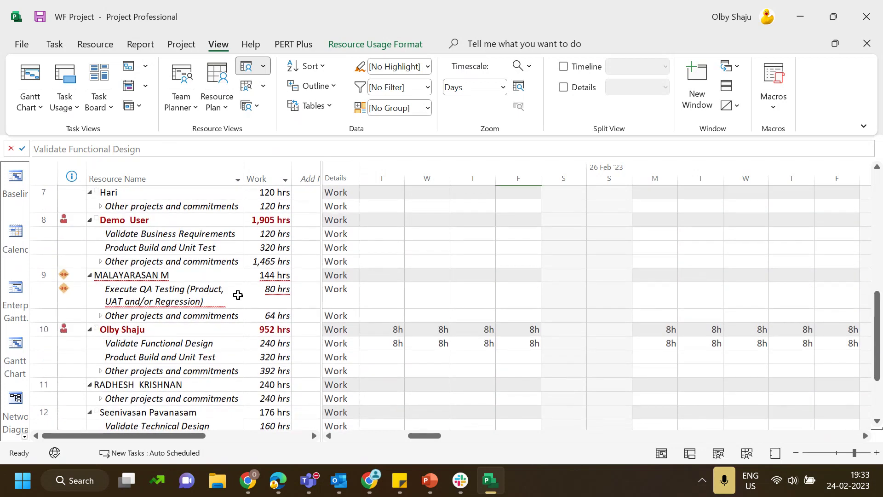
{"action": "left_click", "coordinate": [157, 235]}
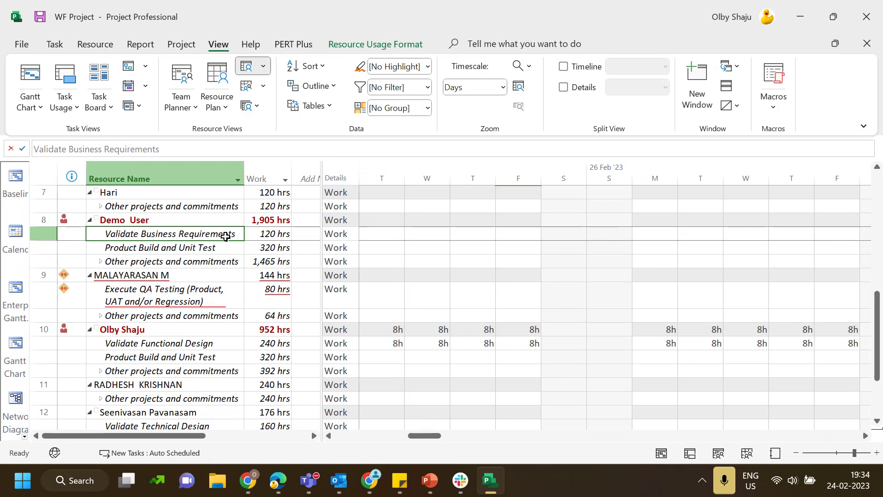
{"action": "left_click", "coordinate": [265, 221]}
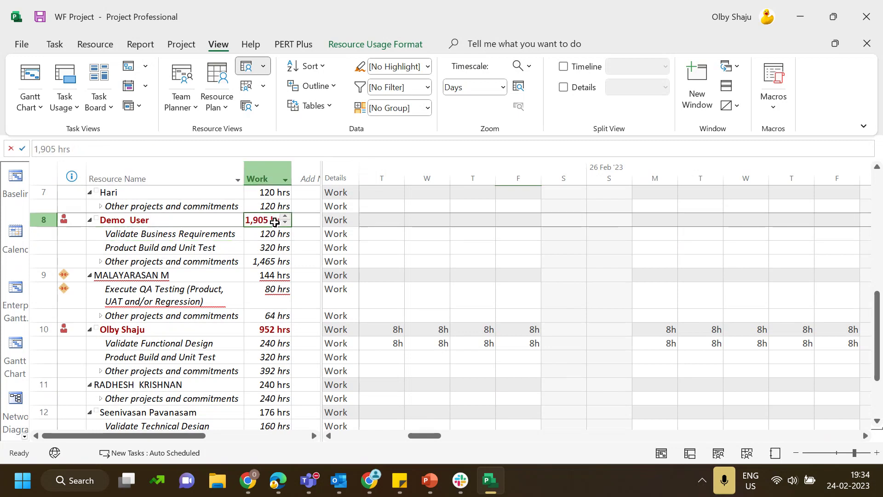
Step: Examine Demo User's Validate Business Requirements and Product Build and Unit Test hours and expand the other projects and commitments
{"action": "left_click", "coordinate": [271, 233]}
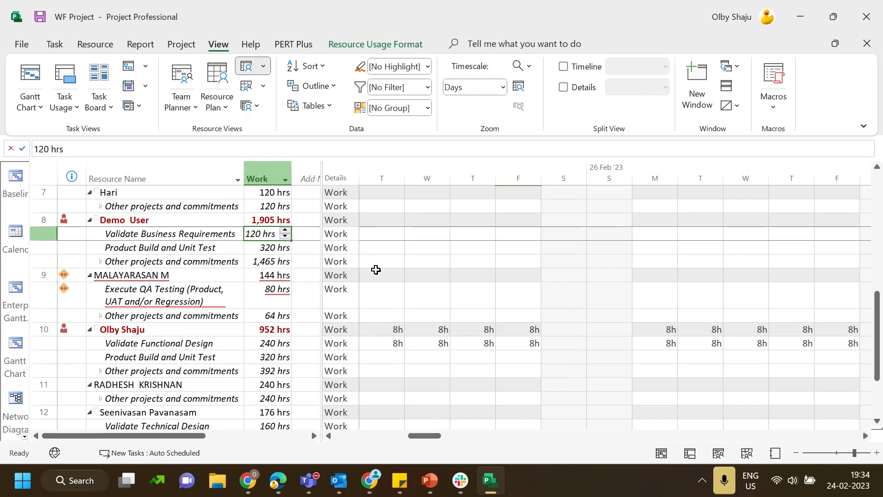
{"action": "left_click", "coordinate": [273, 248]}
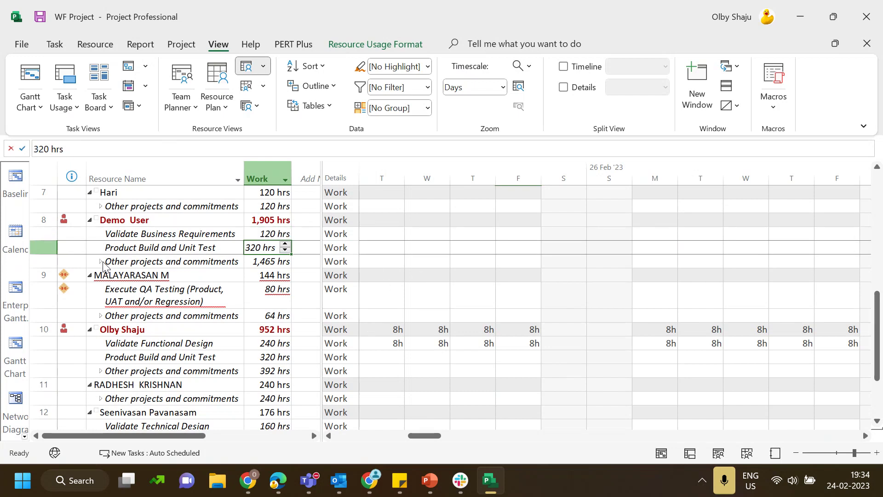
{"action": "left_click", "coordinate": [101, 263]}
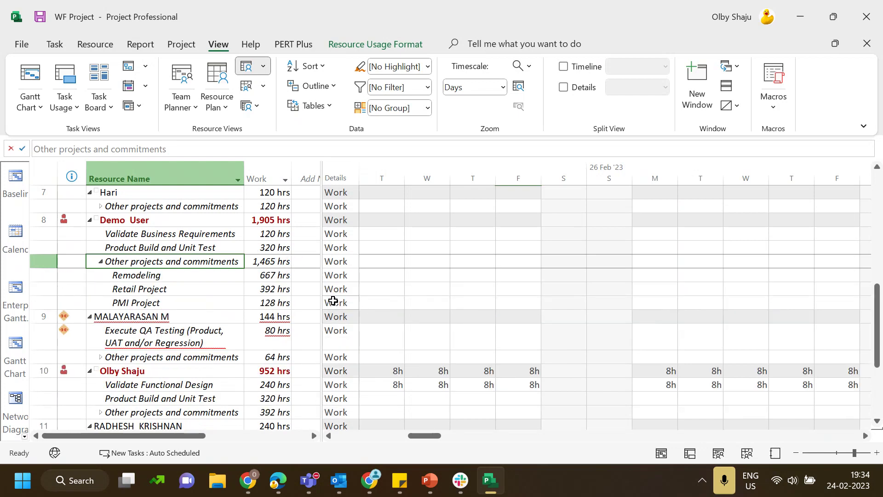
{"action": "left_click_drag", "start_coordinate": [176, 277], "coordinate": [183, 304]}
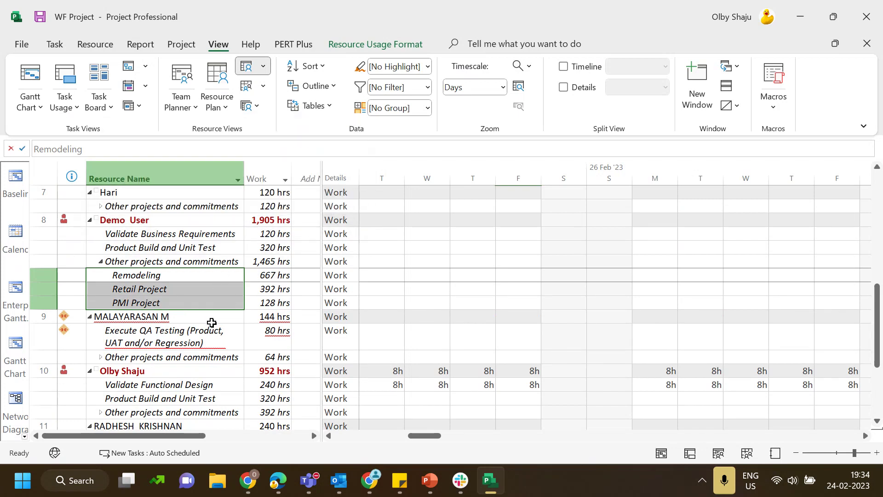
{"action": "scroll", "coordinate": [212, 322], "scroll_direction": "down", "scroll_amount": 1}
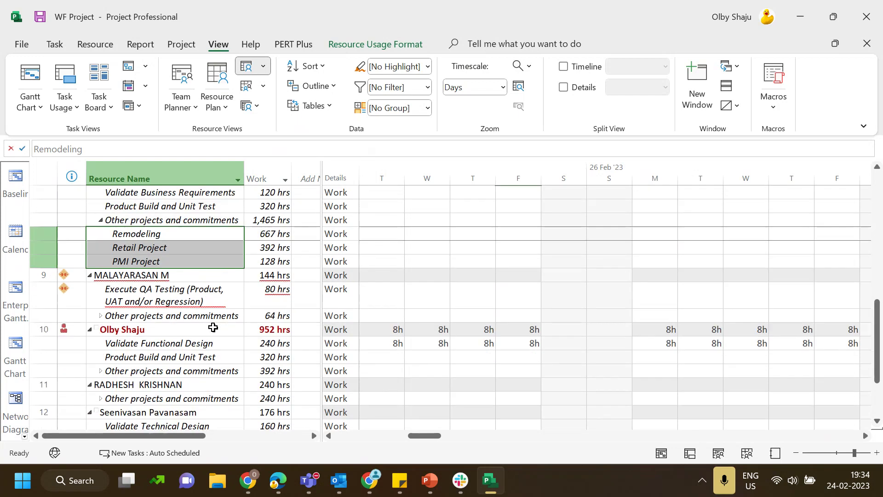
Step: Review the Execute QA Testing assignment and expand the other projects and commitments of the overallocated resource in row 10
{"action": "left_click", "coordinate": [205, 295]}
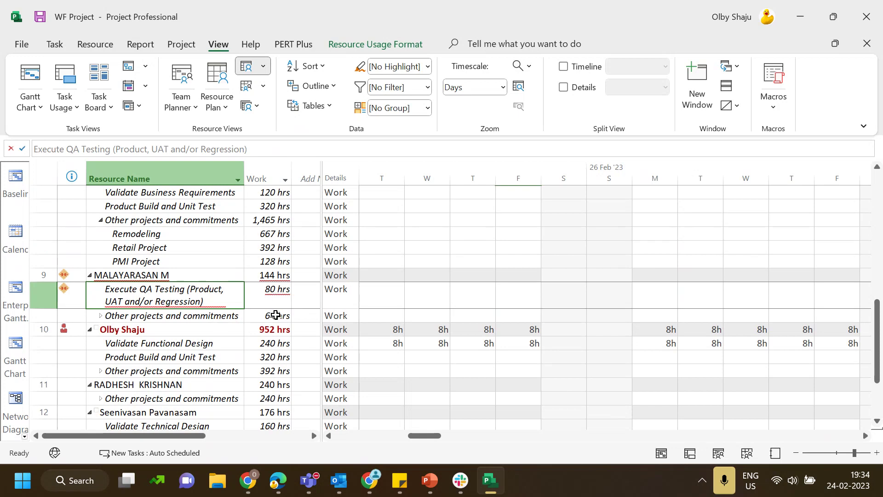
{"action": "scroll", "coordinate": [225, 364], "scroll_direction": "down", "scroll_amount": 1}
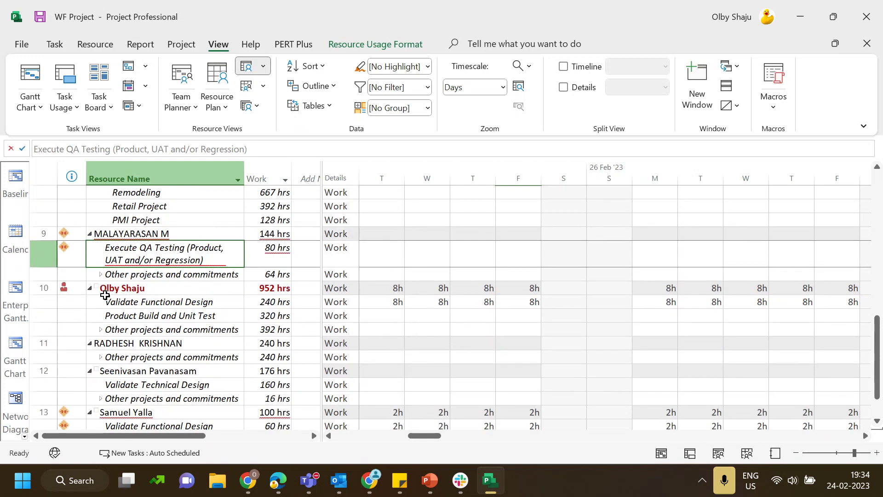
{"action": "left_click_drag", "start_coordinate": [197, 302], "coordinate": [202, 314]}
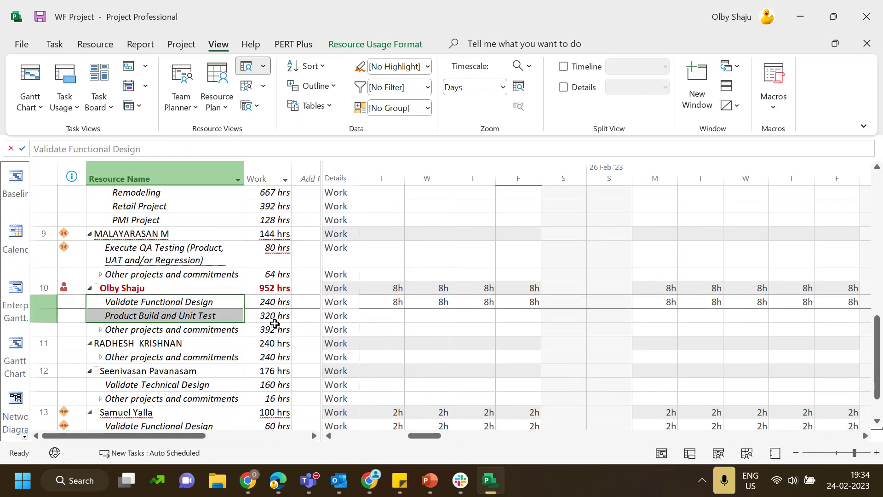
{"action": "left_click", "coordinate": [101, 330]}
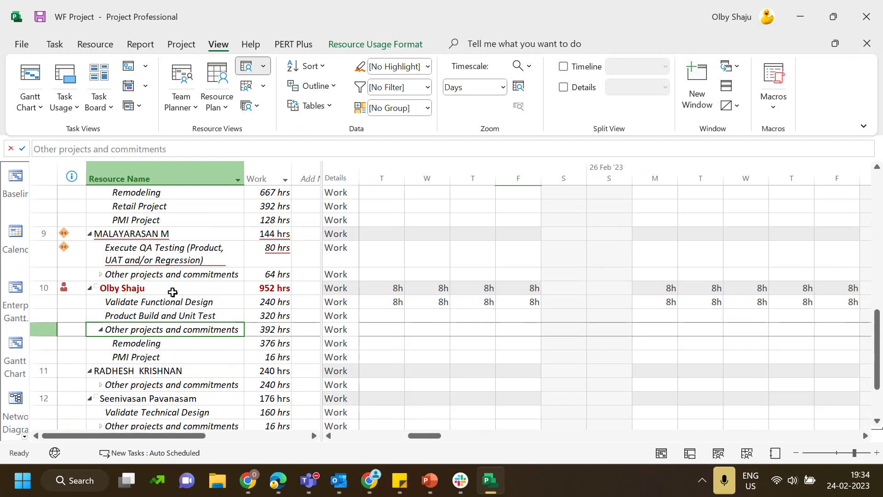
{"action": "scroll", "coordinate": [173, 293], "scroll_direction": "down", "scroll_amount": 3}
{"action": "scroll", "coordinate": [173, 293], "scroll_direction": "up", "scroll_amount": 10}
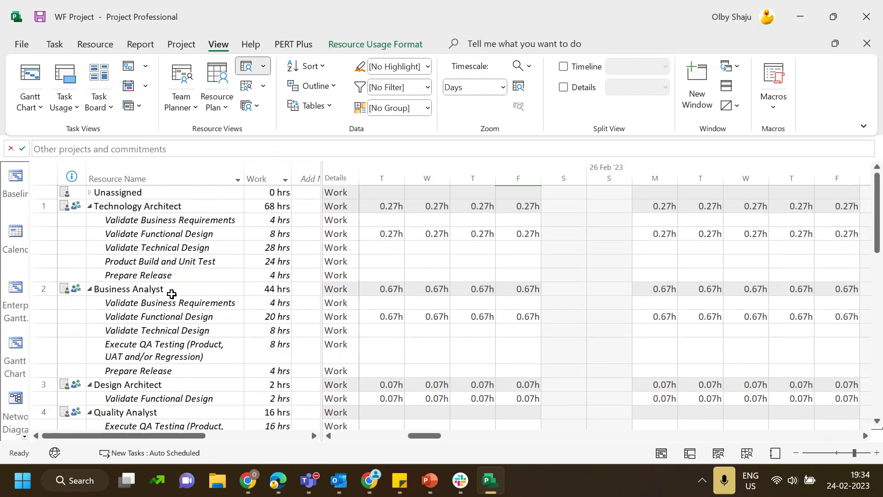
Step: Switch back to the Gantt Chart view of the project's tasks
{"action": "left_click", "coordinate": [30, 80]}
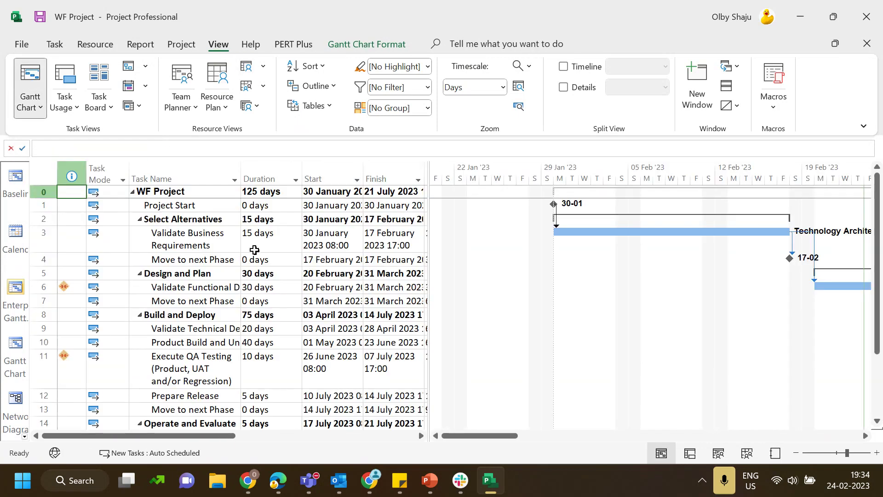
{"action": "left_click", "coordinate": [218, 236]}
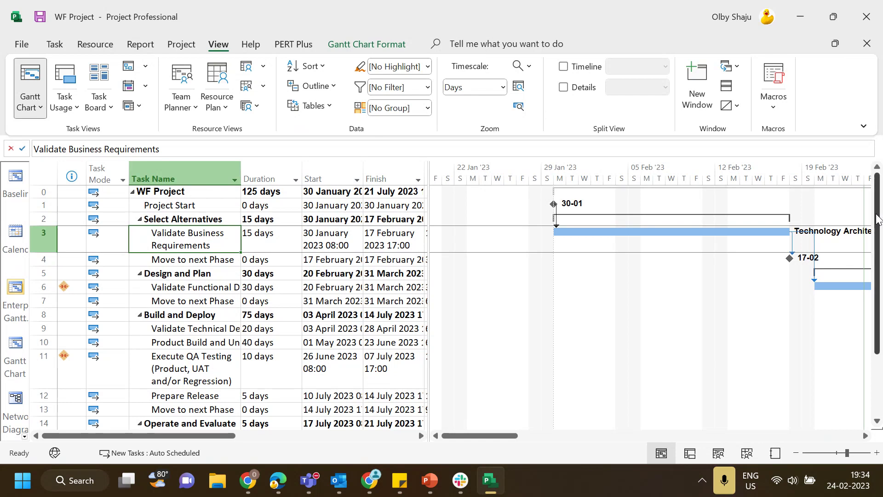
{"action": "mouse_move", "coordinate": [875, 214]}
{"action": "left_mouse_down"}
{"action": "mouse_move", "coordinate": [875, 267]}
{"action": "mouse_move", "coordinate": [875, 202]}
{"action": "left_mouse_up"}
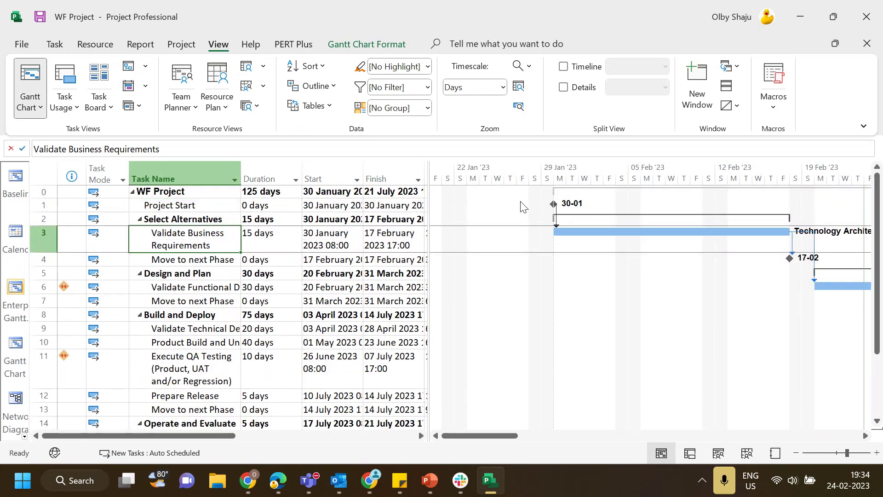
{"action": "left_click", "coordinate": [191, 261]}
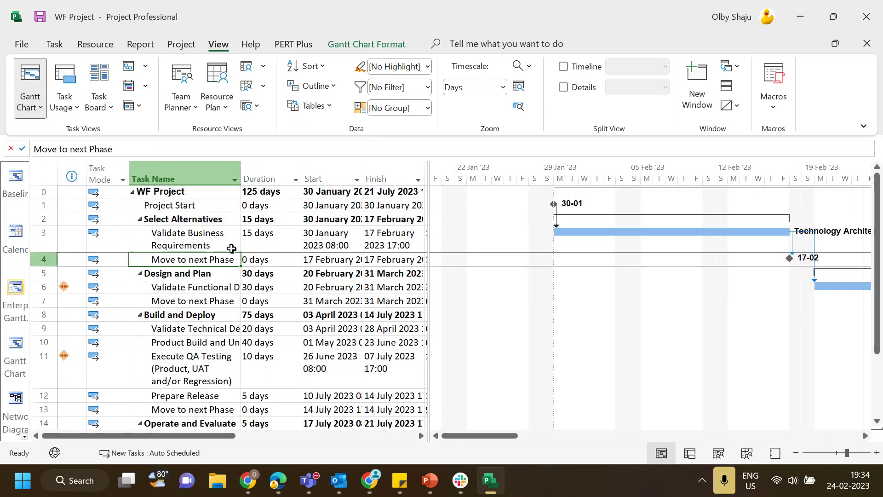
Step: Set the Baseline for the entire project
{"action": "left_click", "coordinate": [184, 44]}
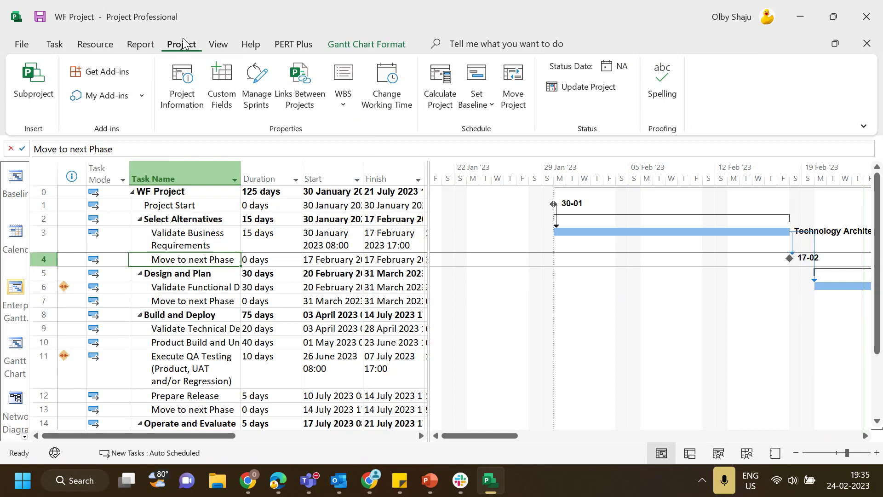
{"action": "left_click", "coordinate": [476, 99]}
{"action": "left_click", "coordinate": [504, 131]}
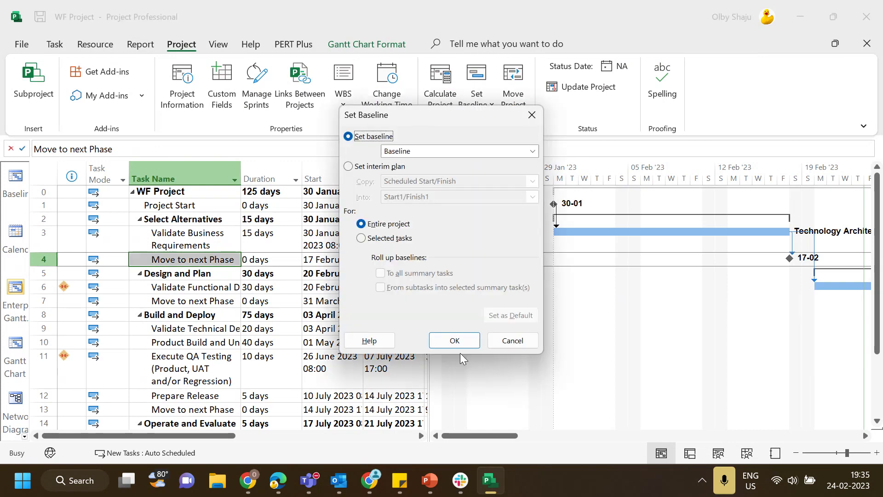
{"action": "left_click", "coordinate": [456, 340]}
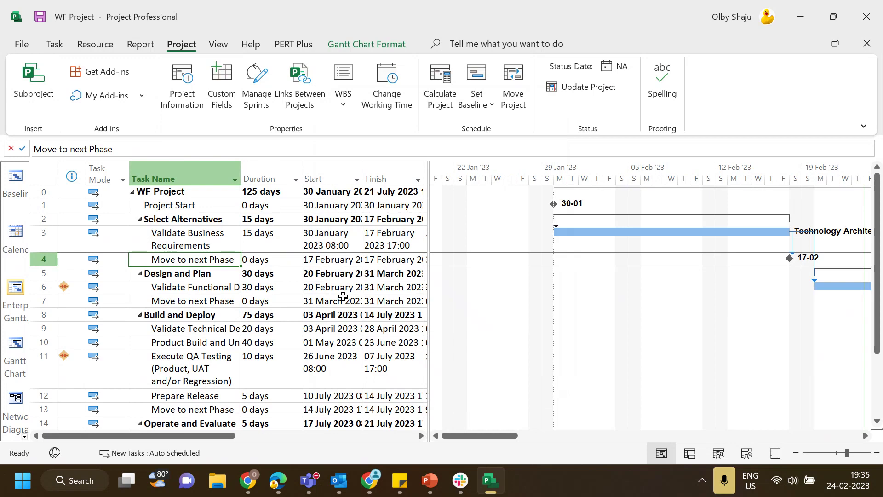
Step: Apply the Tracking table to the Gantt Chart with the Validate Business Requirements task selected
{"action": "left_click", "coordinate": [188, 244]}
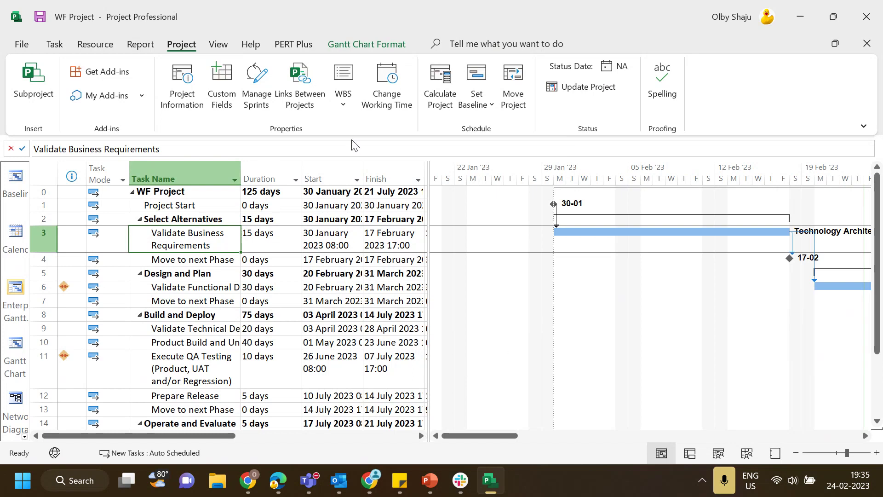
{"action": "left_click", "coordinate": [219, 46]}
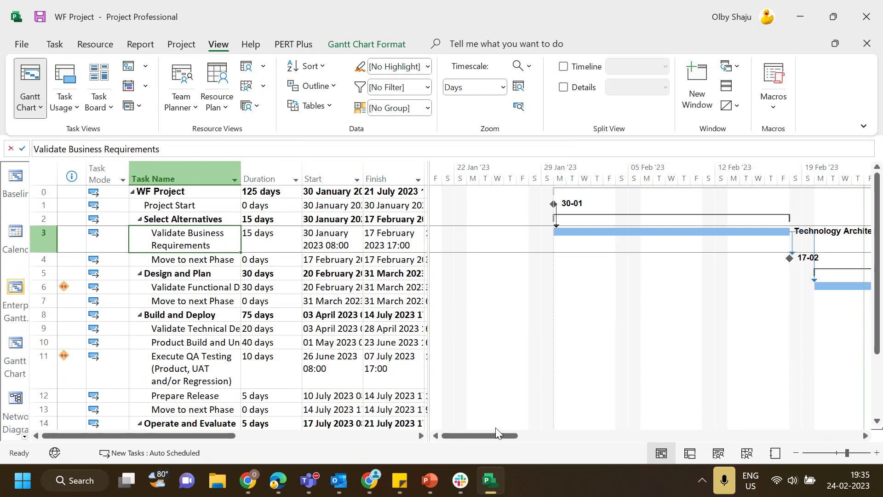
{"action": "left_click_drag", "start_coordinate": [496, 432], "coordinate": [514, 441]}
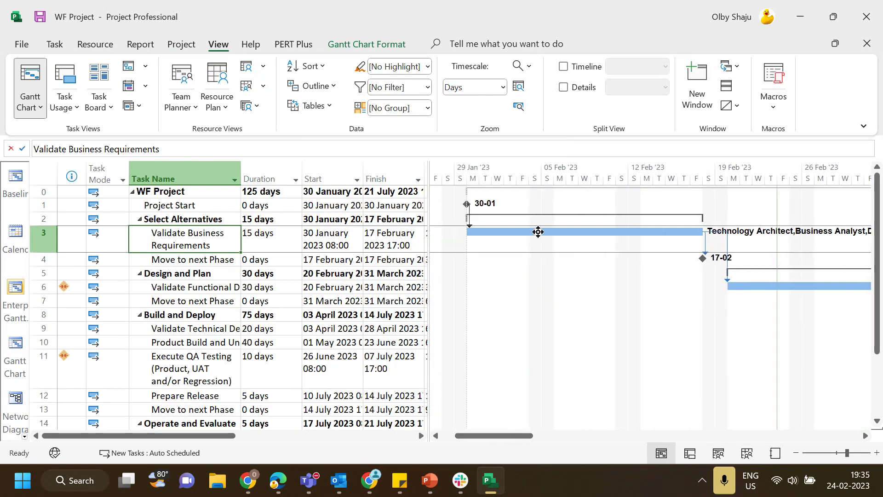
{"action": "left_click", "coordinate": [313, 106]}
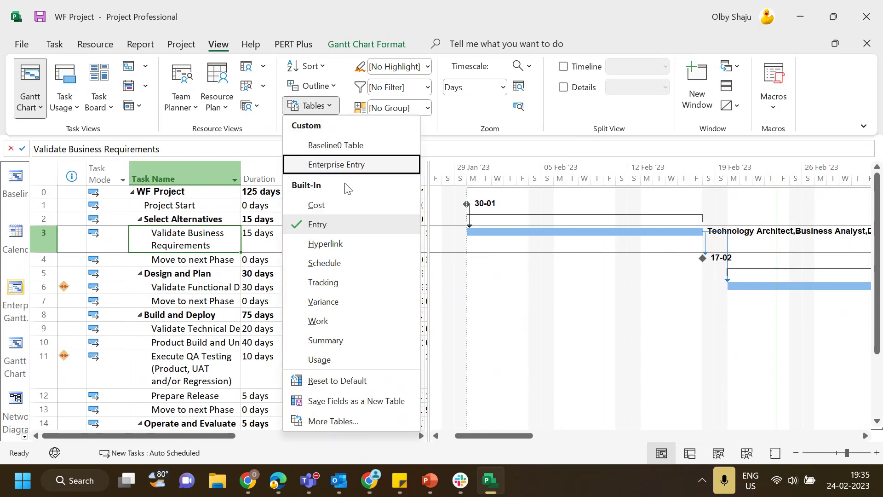
{"action": "left_click", "coordinate": [349, 285]}
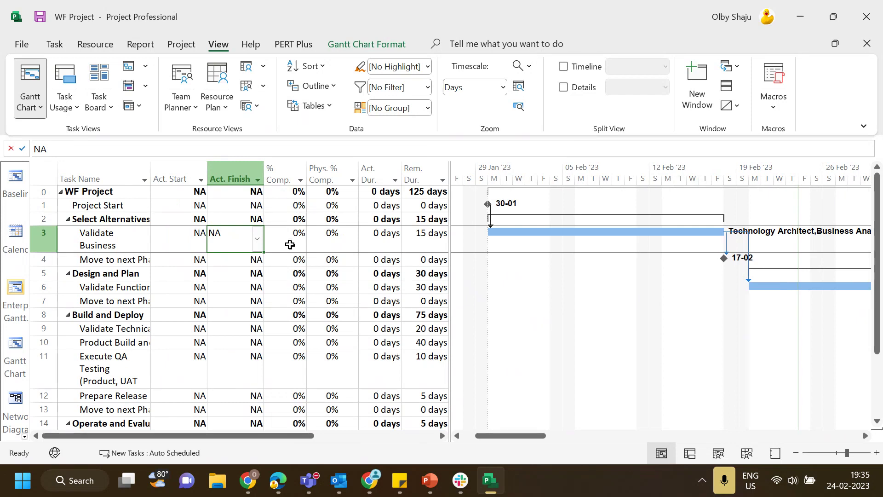
Step: Try to set the percent complete of the Validate Business Requirements task to 100
{"action": "left_click", "coordinate": [292, 234]}
{"action": "type", "text": "100"}
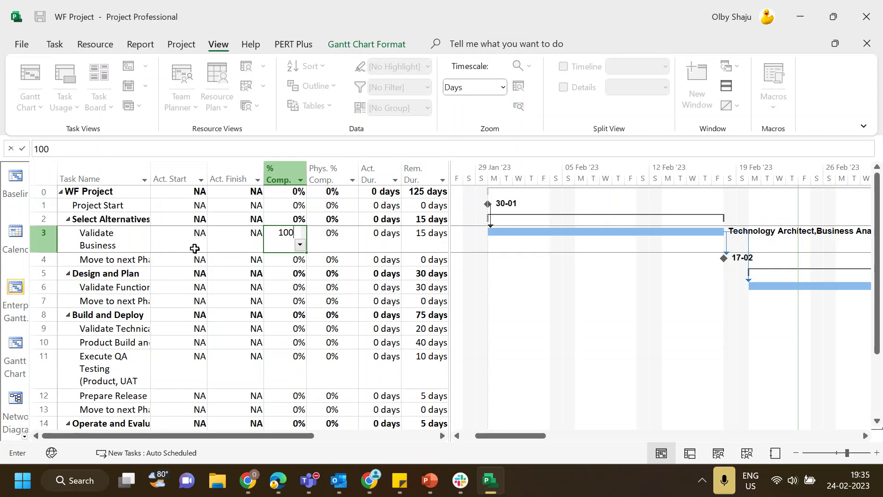
{"action": "key", "text": "Return"}
{"action": "left_click", "coordinate": [446, 280]}
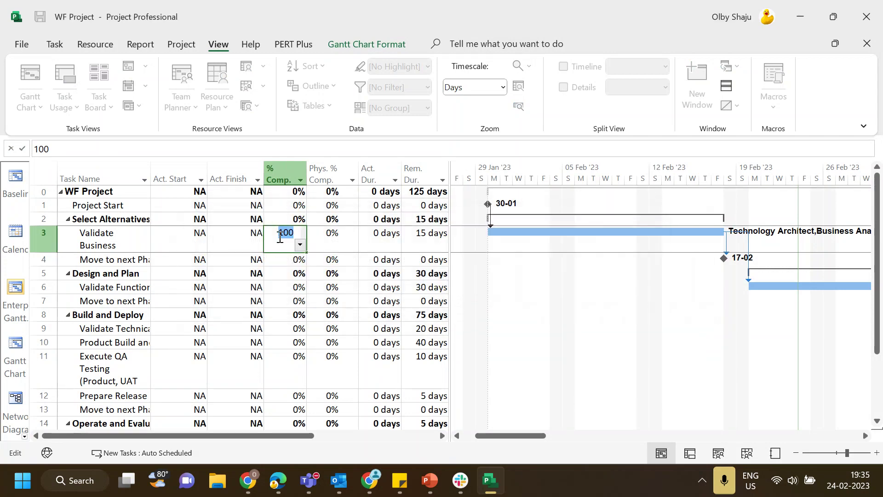
{"action": "left_click", "coordinate": [273, 312]}
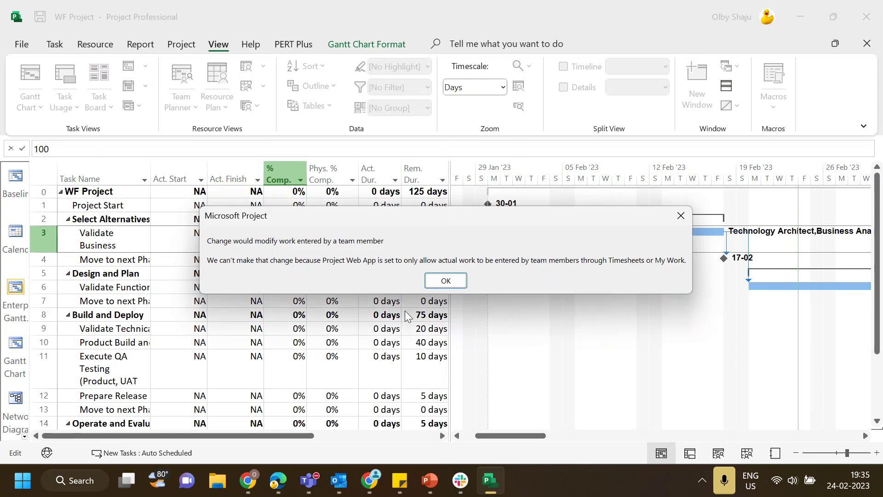
{"action": "left_click", "coordinate": [446, 281]}
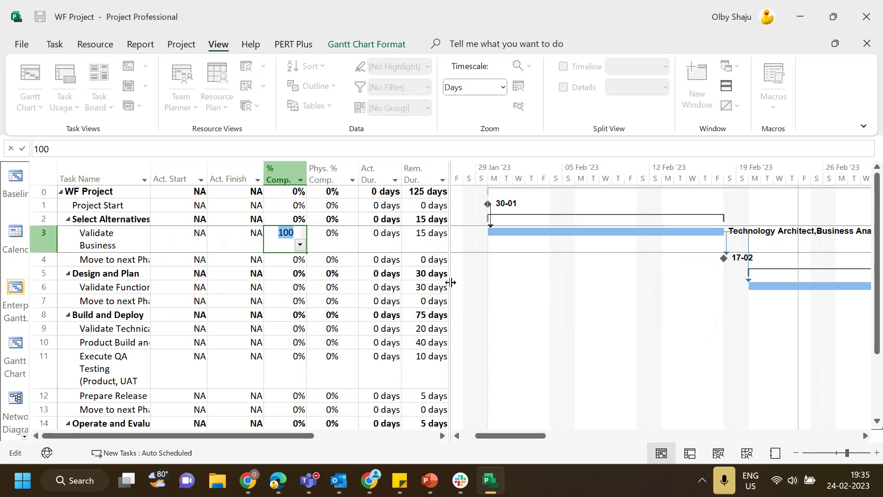
{"action": "left_click", "coordinate": [296, 286]}
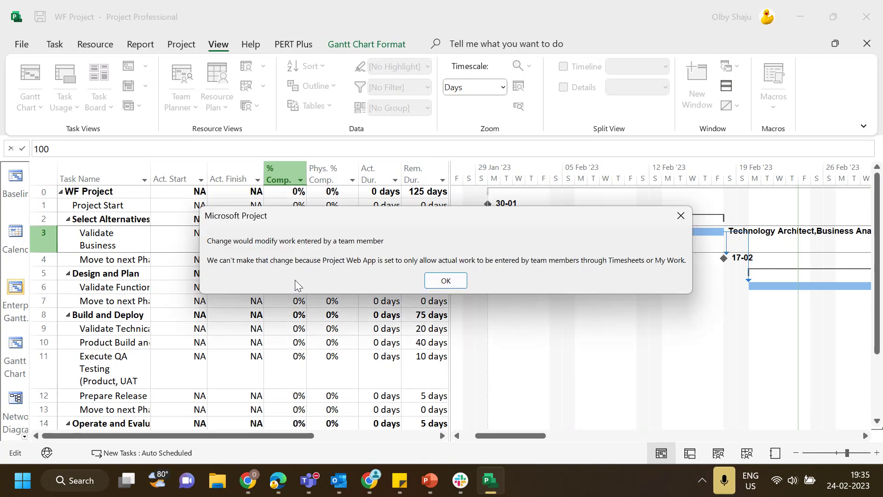
{"action": "key", "text": "Return"}
{"action": "left_click", "coordinate": [191, 240]}
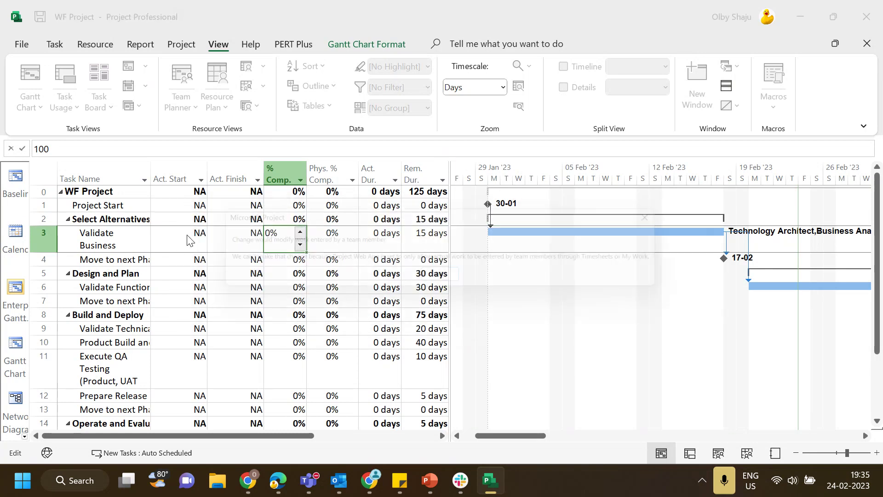
{"action": "key", "text": "Escape"}
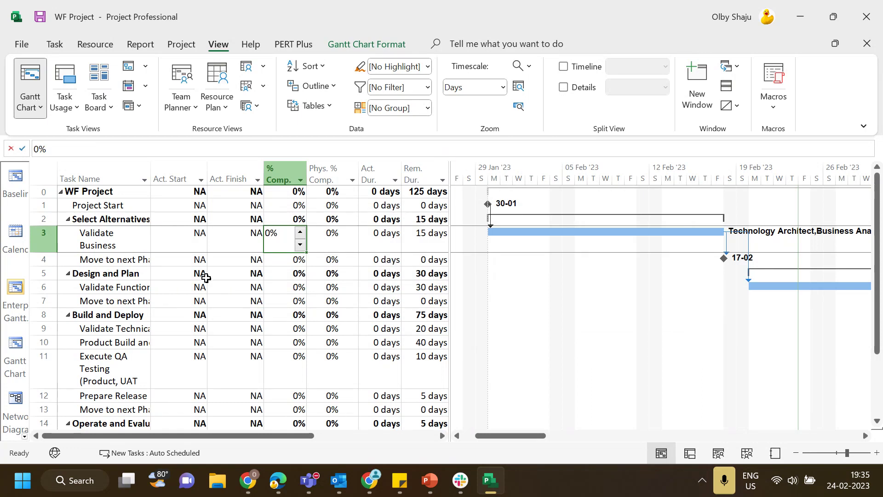
Step: Try to set the actual start of the Validate Business Requirements task to 13 February 2023
{"action": "left_click", "coordinate": [195, 235]}
{"action": "left_click", "coordinate": [201, 241]}
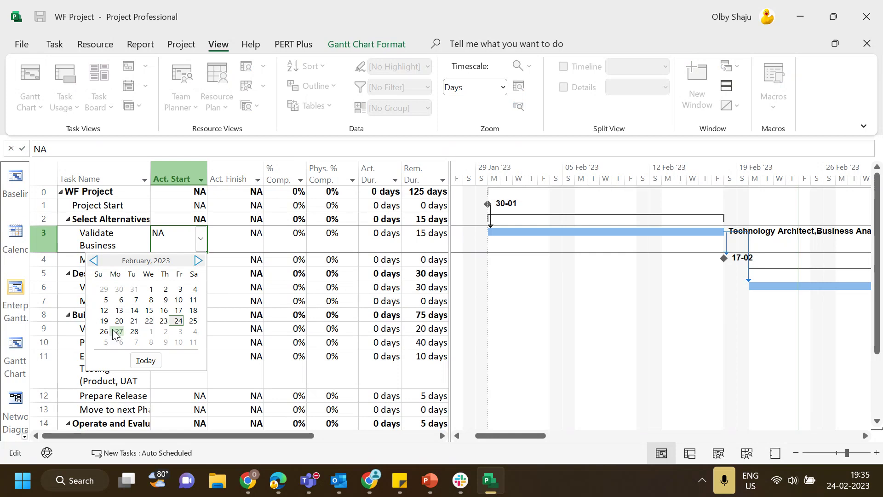
{"action": "left_click", "coordinate": [119, 311]}
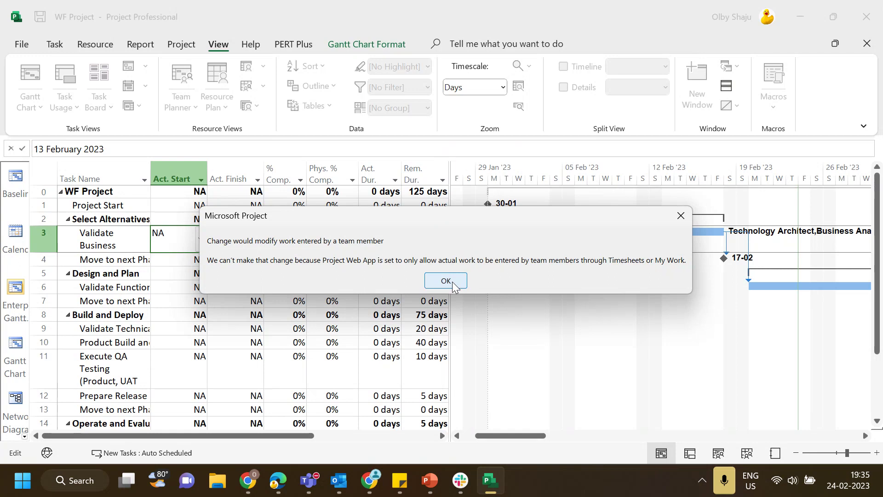
{"action": "left_click", "coordinate": [445, 281]}
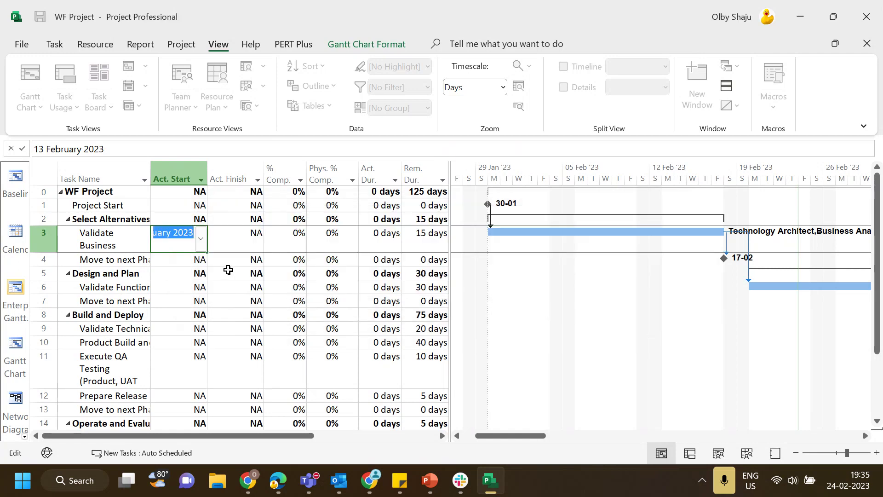
{"action": "key", "text": "Escape"}
{"action": "left_click", "coordinate": [118, 239]}
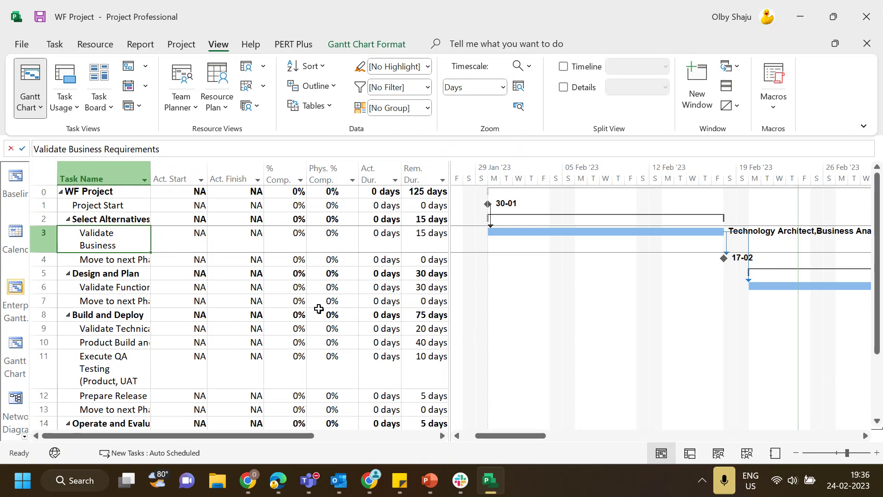
{"action": "left_click", "coordinate": [95, 288]}
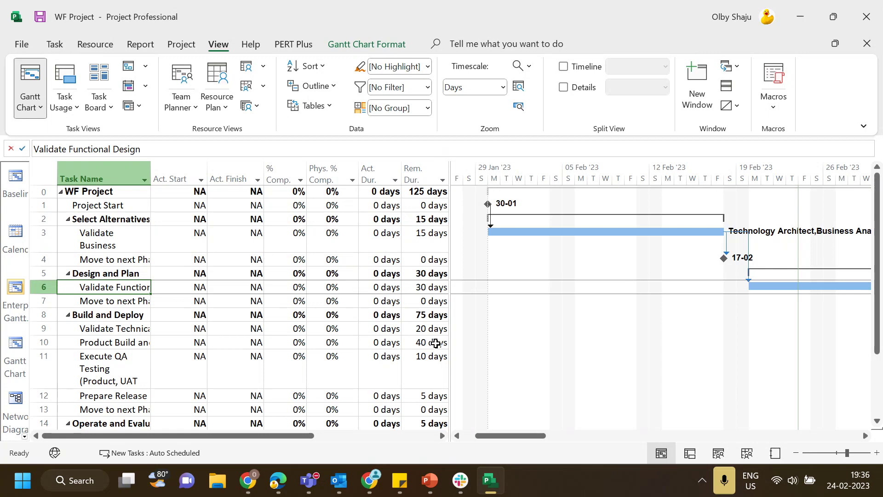
{"action": "left_click", "coordinate": [127, 248]}
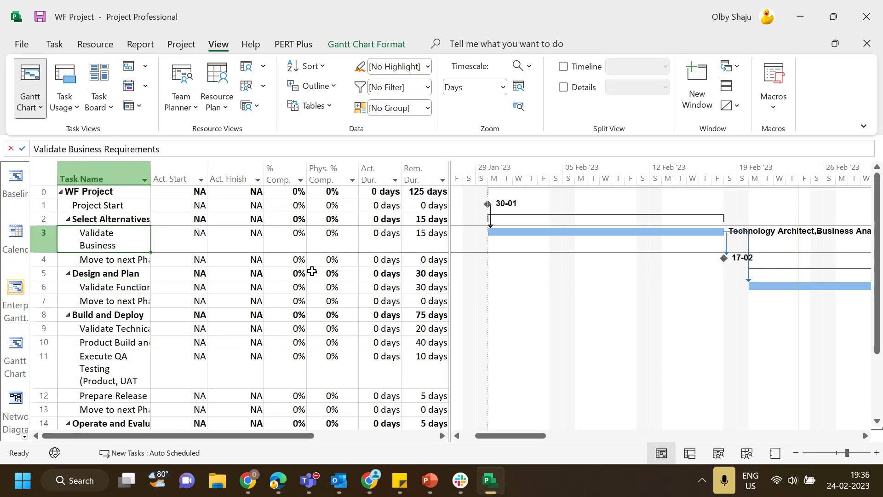
Step: Switch to the Tracking Gantt view and compare the critical task bars with their baseline bars across the project timeline
{"action": "scroll", "coordinate": [23, 350], "scroll_direction": "down", "scroll_amount": 4}
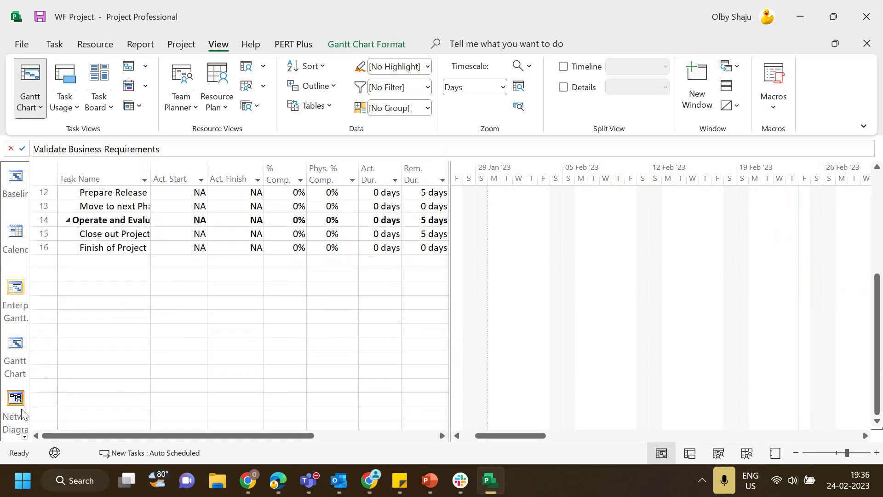
{"action": "left_click", "coordinate": [24, 436]}
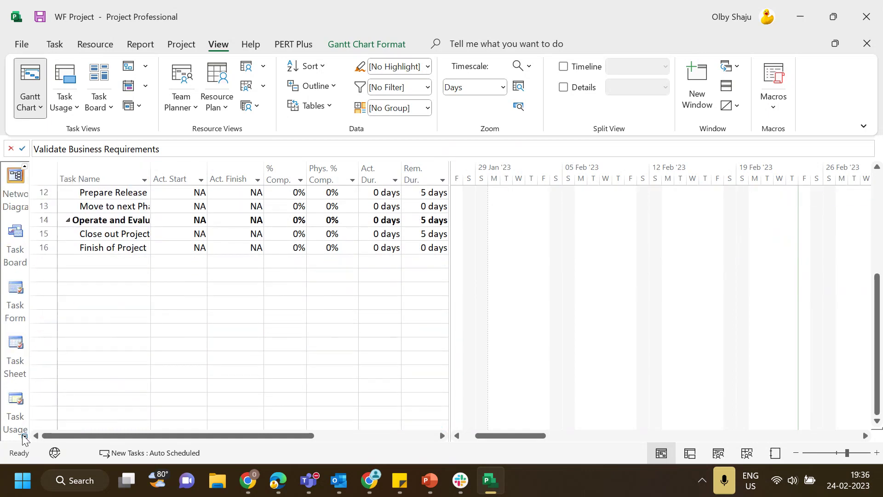
{"action": "left_click", "coordinate": [23, 436]}
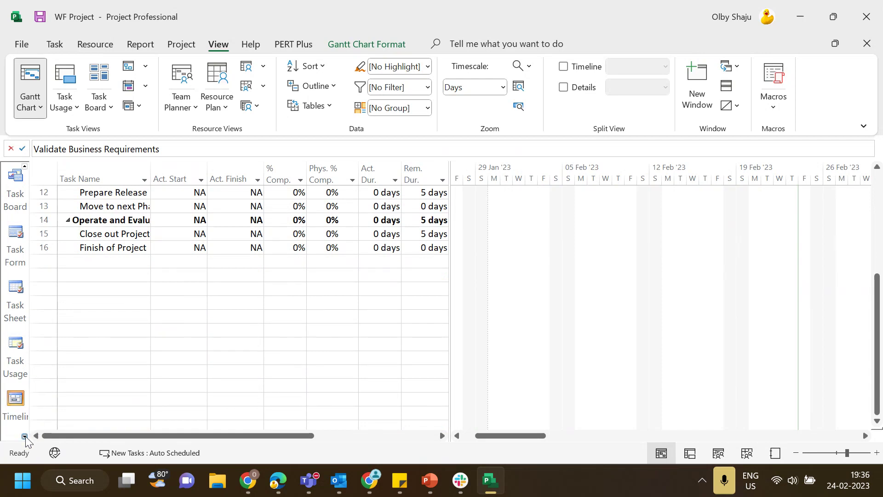
{"action": "left_click", "coordinate": [24, 436]}
{"action": "left_click", "coordinate": [18, 402]}
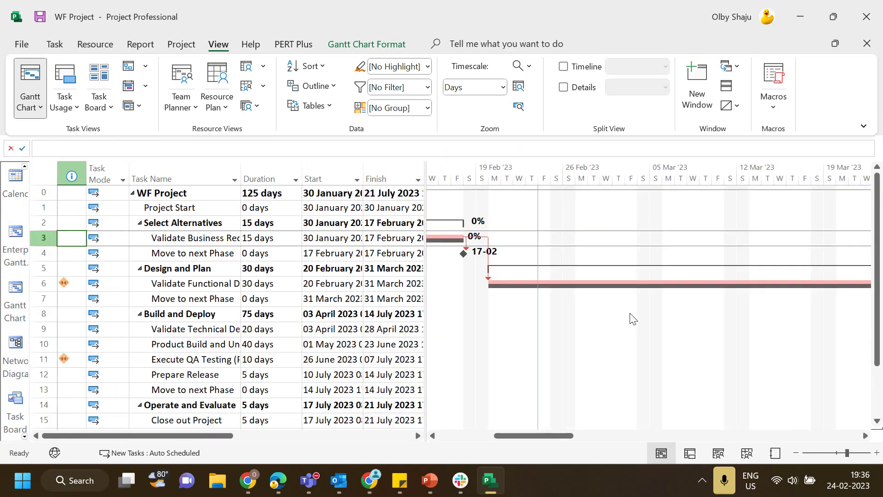
{"action": "left_click_drag", "start_coordinate": [538, 436], "coordinate": [507, 435]}
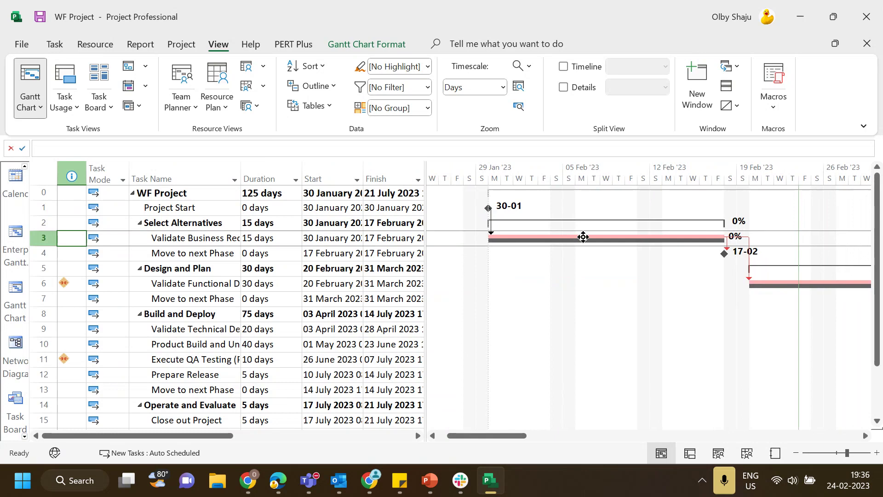
{"action": "mouse_move", "coordinate": [627, 245]}
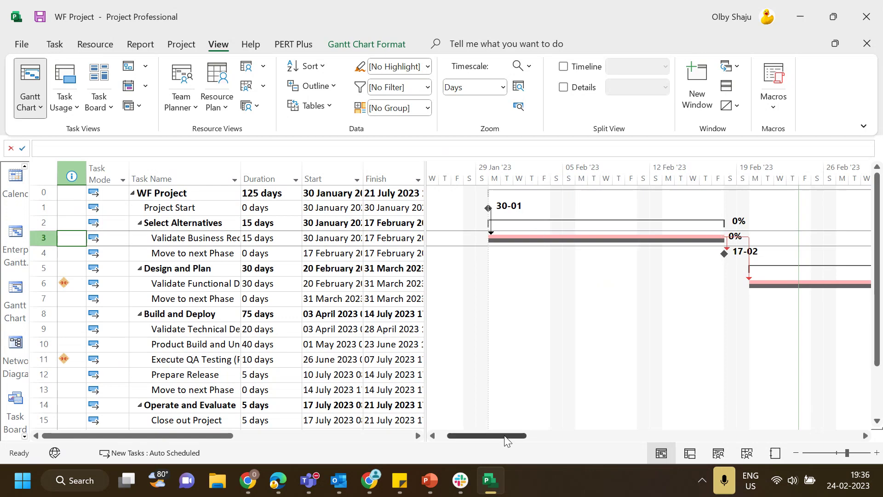
{"action": "mouse_move", "coordinate": [505, 439]}
{"action": "left_mouse_down"}
{"action": "mouse_move", "coordinate": [714, 441]}
{"action": "mouse_move", "coordinate": [511, 436]}
{"action": "left_mouse_up"}
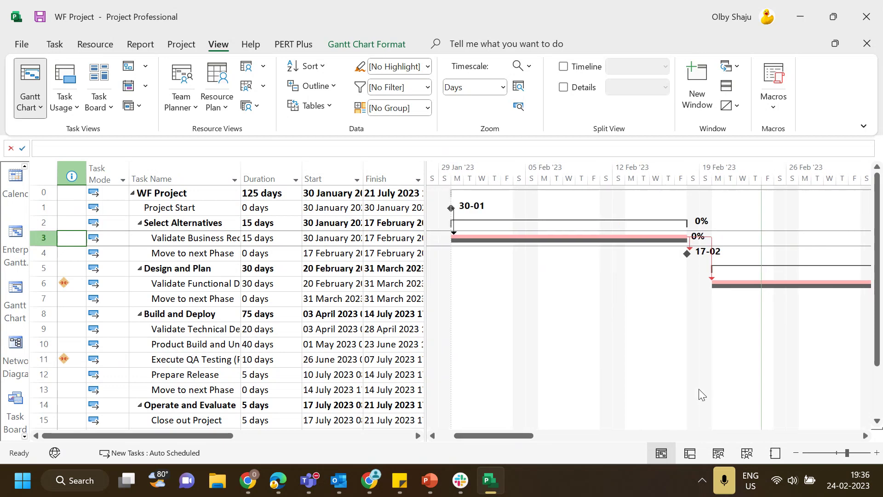
{"action": "left_click", "coordinate": [796, 453]}
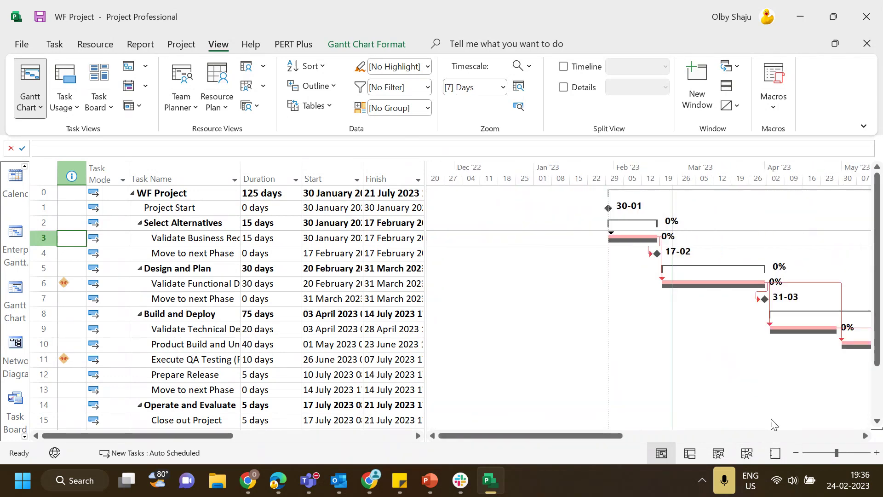
{"action": "left_click_drag", "start_coordinate": [583, 440], "coordinate": [618, 440]}
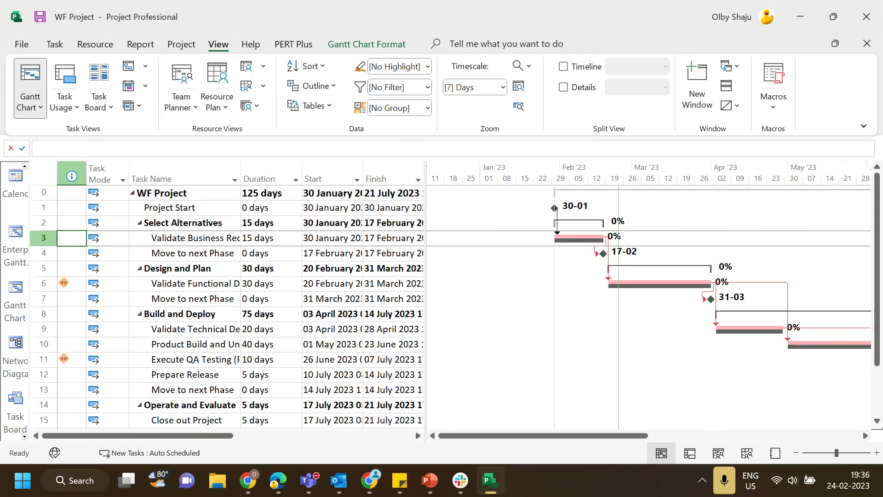
Step: Return to the Gantt Chart view and turn on the Critical Tasks bar style to highlight the critical path
{"action": "left_click", "coordinate": [15, 299]}
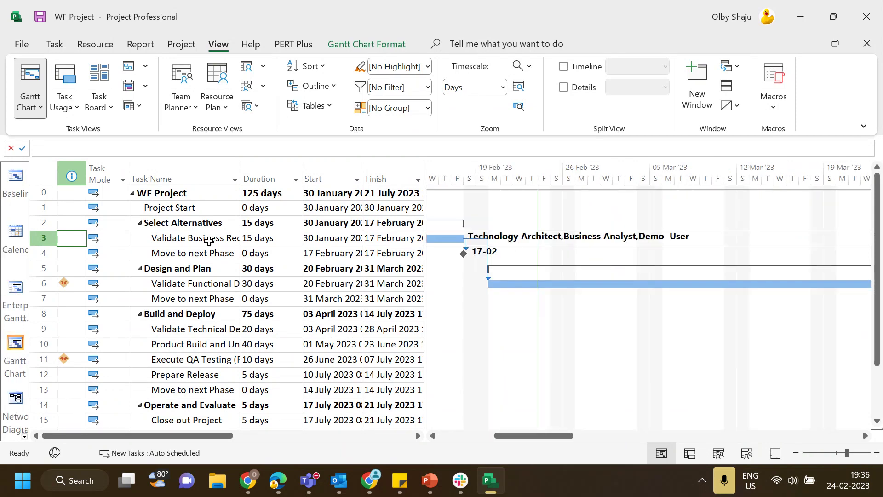
{"action": "left_click", "coordinate": [213, 253]}
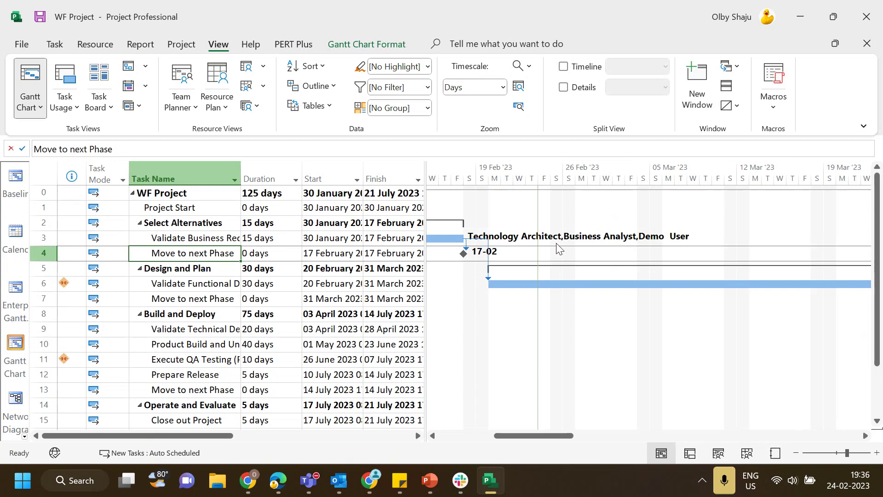
{"action": "left_click_drag", "start_coordinate": [567, 436], "coordinate": [518, 441]}
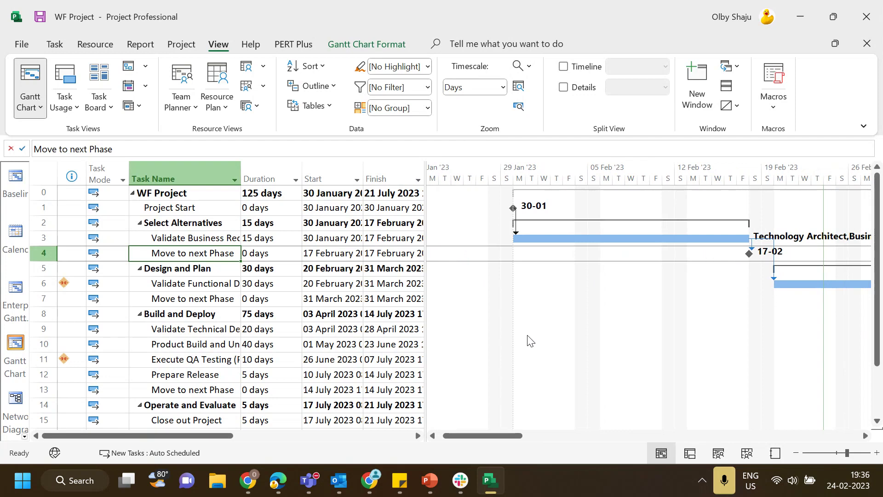
{"action": "right_click", "coordinate": [545, 303]}
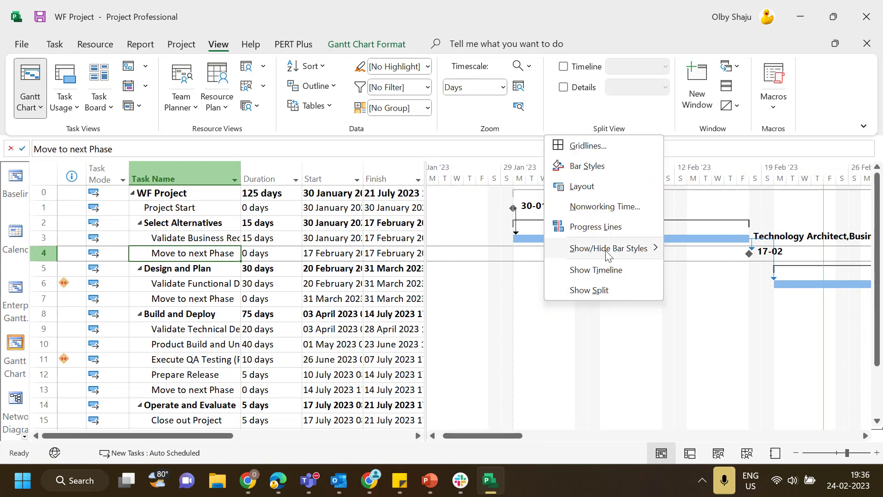
{"action": "mouse_move", "coordinate": [608, 251]}
{"action": "left_click", "coordinate": [690, 256]}
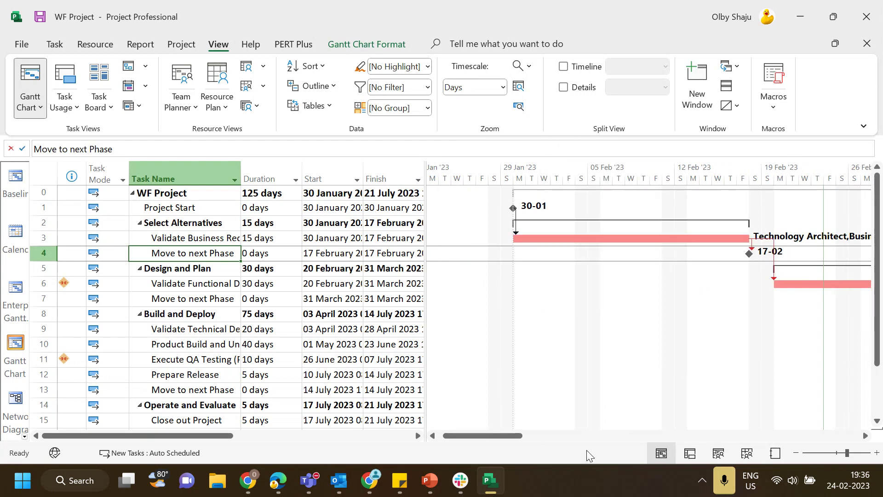
{"action": "mouse_move", "coordinate": [492, 435]}
{"action": "left_mouse_down"}
{"action": "mouse_move", "coordinate": [689, 439]}
{"action": "mouse_move", "coordinate": [498, 440]}
{"action": "left_mouse_up"}
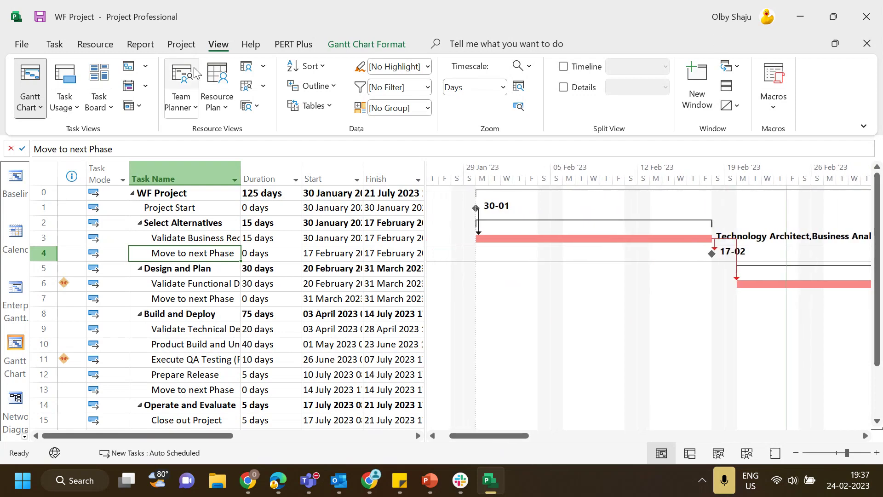
Step: Set the Gantt Chart timescale to Thirds of Months and bring the full project schedule into view
{"action": "left_click", "coordinate": [523, 66]}
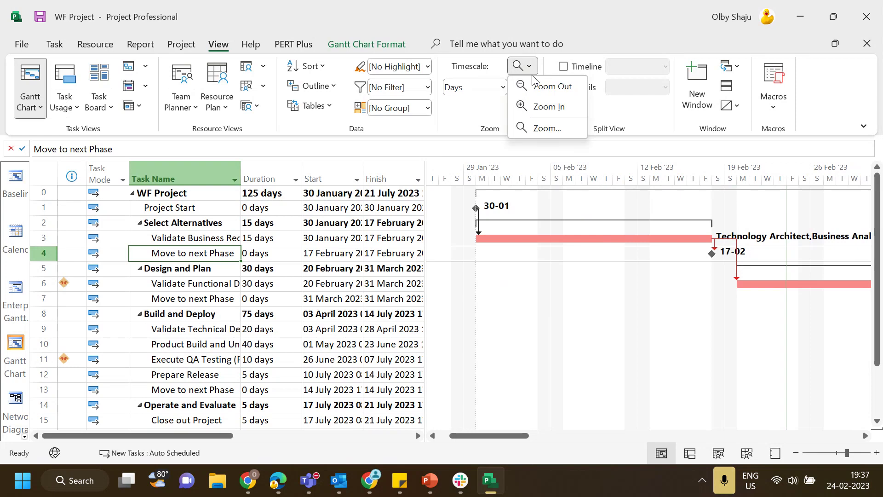
{"action": "left_click", "coordinate": [546, 108]}
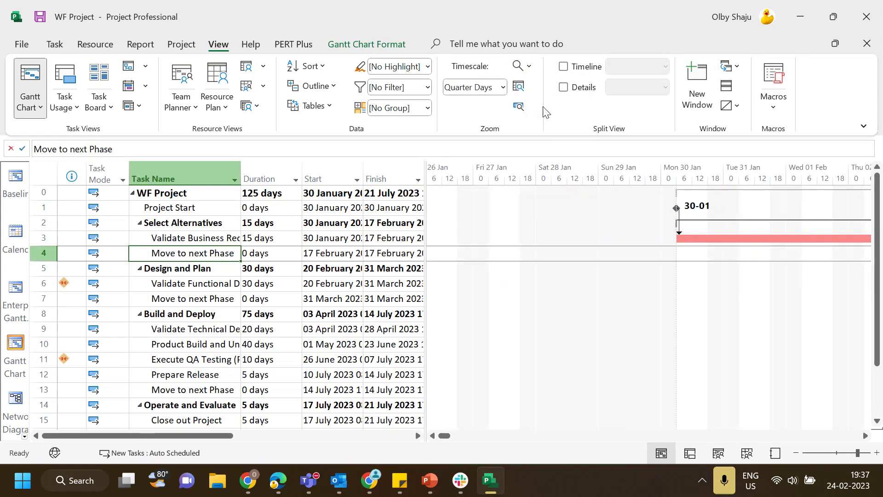
{"action": "left_click", "coordinate": [529, 67]}
{"action": "left_click", "coordinate": [503, 89]}
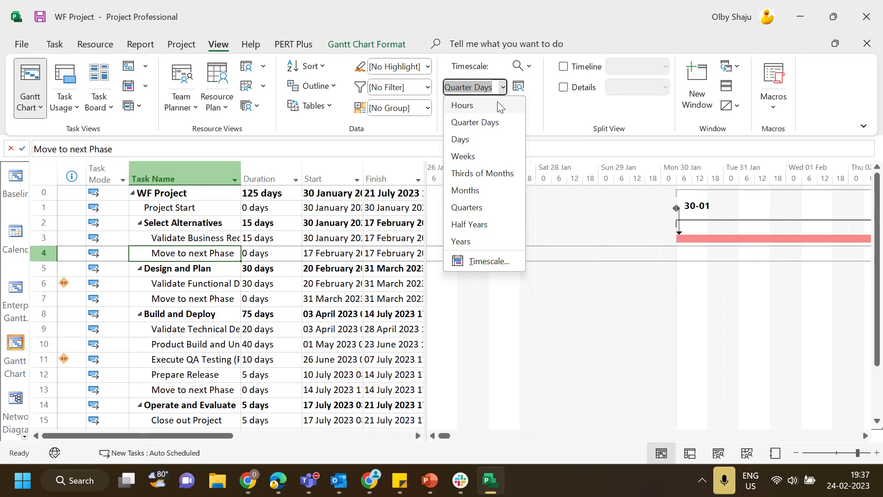
{"action": "left_click", "coordinate": [492, 173]}
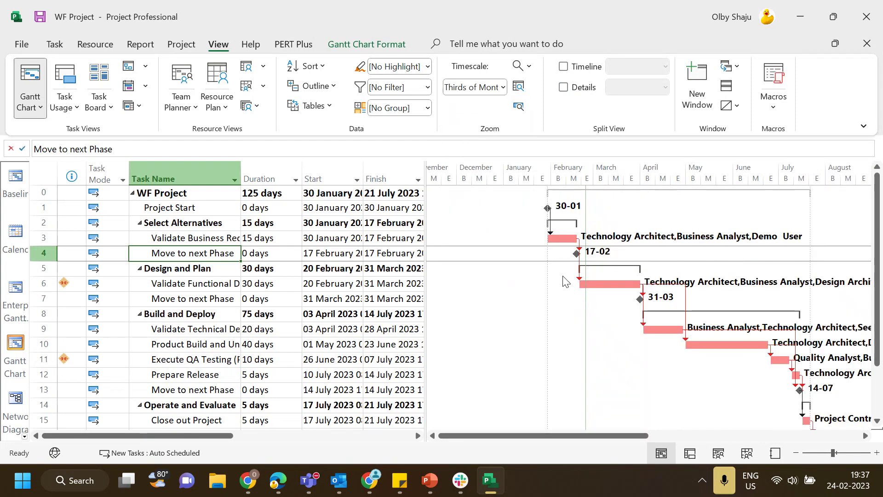
{"action": "left_click_drag", "start_coordinate": [559, 435], "coordinate": [590, 436]}
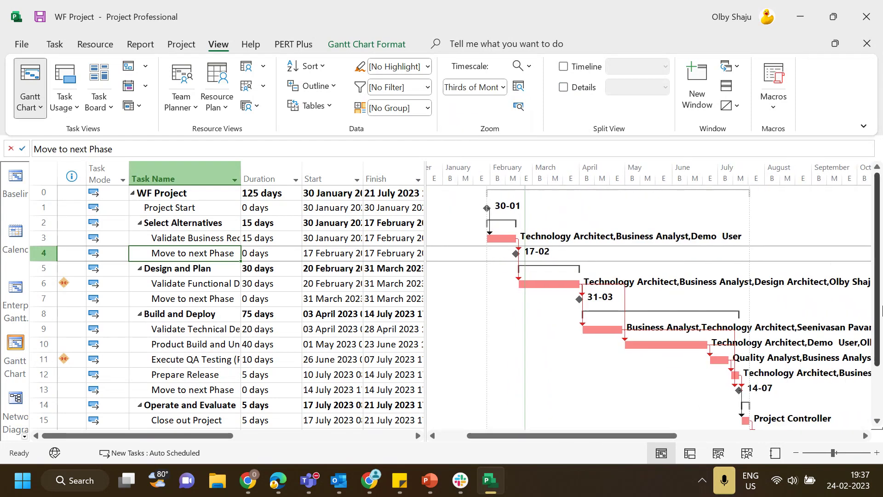
{"action": "mouse_move", "coordinate": [877, 216]}
{"action": "left_mouse_down"}
{"action": "mouse_move", "coordinate": [877, 265]}
{"action": "mouse_move", "coordinate": [877, 203]}
{"action": "left_mouse_up"}
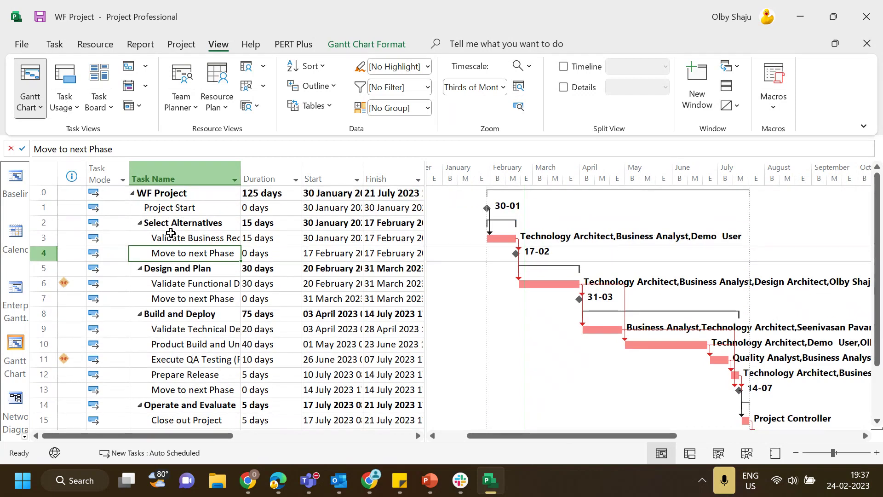
Step: Publish WF Project to Project Web App and return to the Gantt Chart task list
{"action": "left_click", "coordinate": [184, 239]}
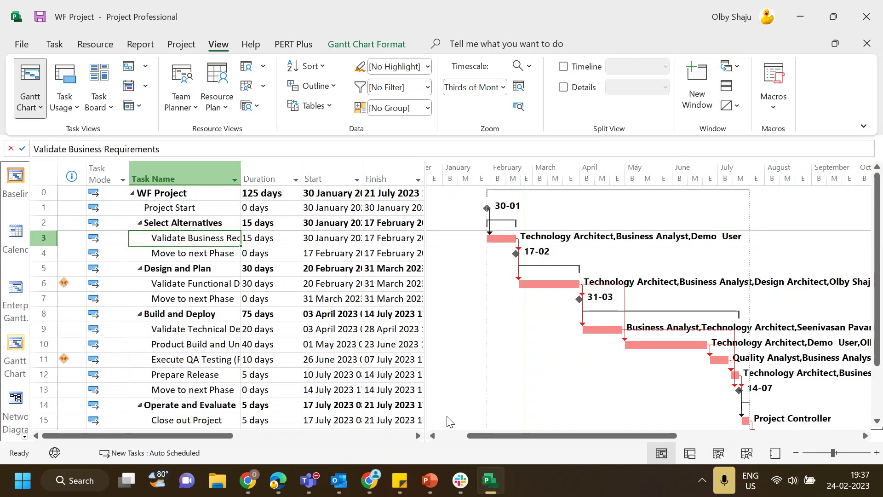
{"action": "left_click", "coordinate": [21, 45]}
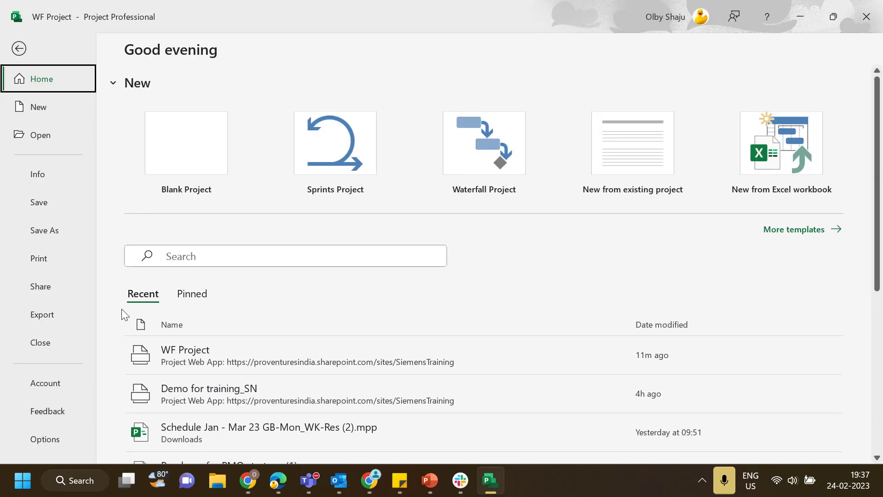
{"action": "left_click", "coordinate": [38, 172]}
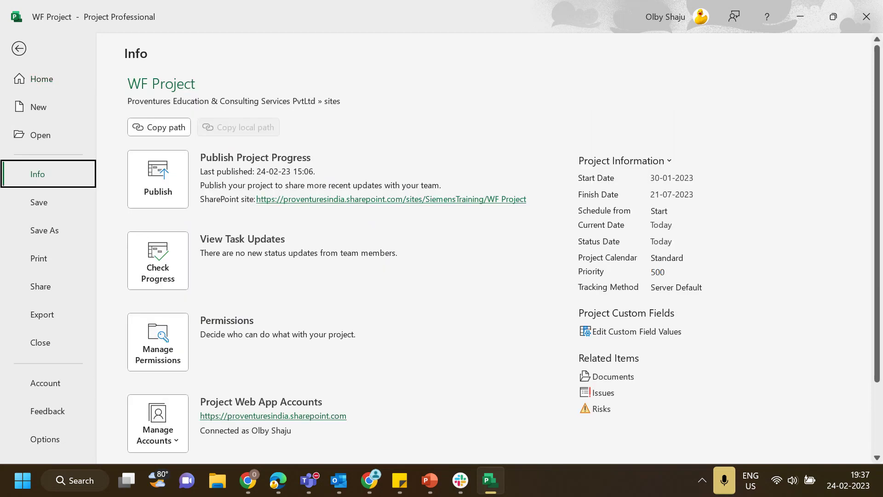
{"action": "left_click", "coordinate": [183, 199]}
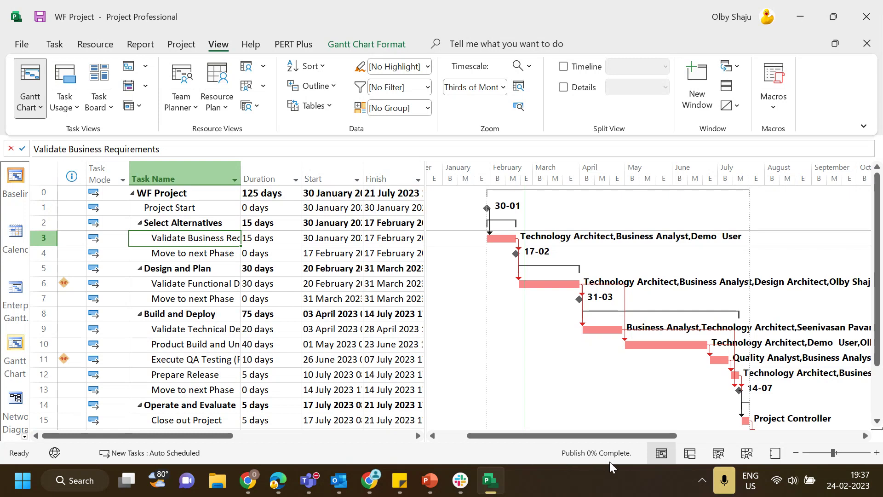
{"action": "left_click", "coordinate": [174, 256]}
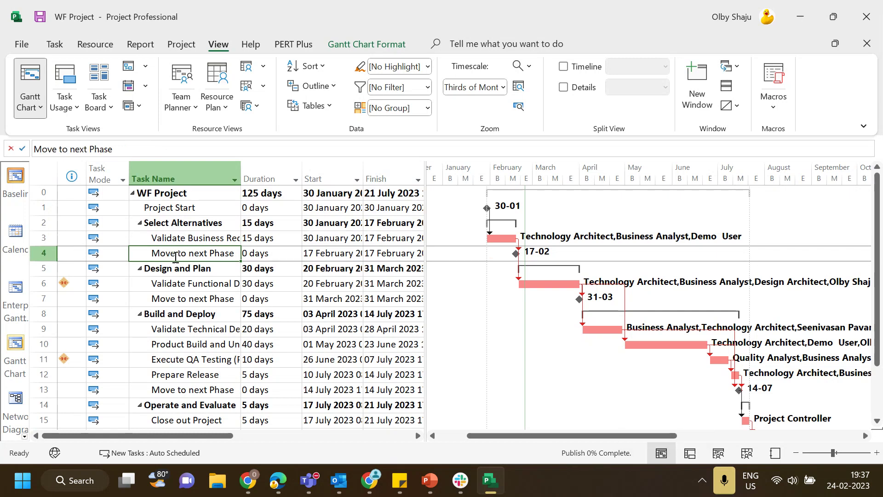
Step: Open the Project Overview dashboard report and review its percent complete, milestones due and late tasks sections
{"action": "left_click", "coordinate": [140, 45]}
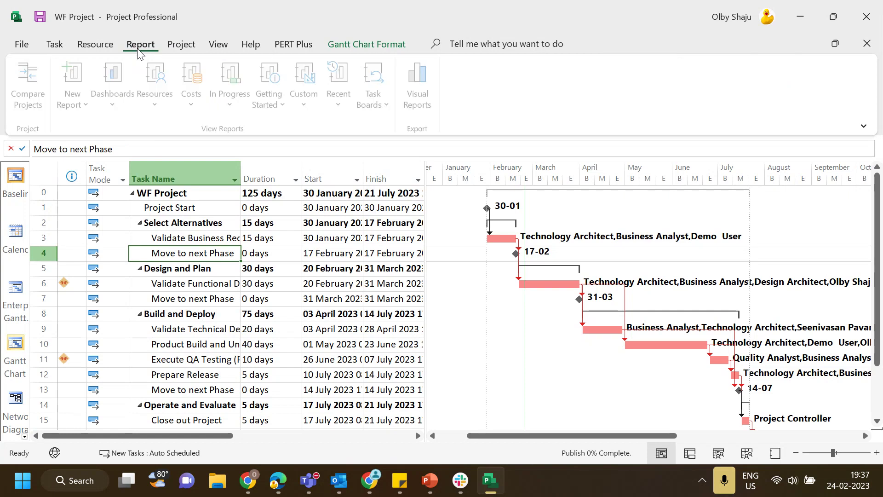
{"action": "left_click", "coordinate": [116, 103]}
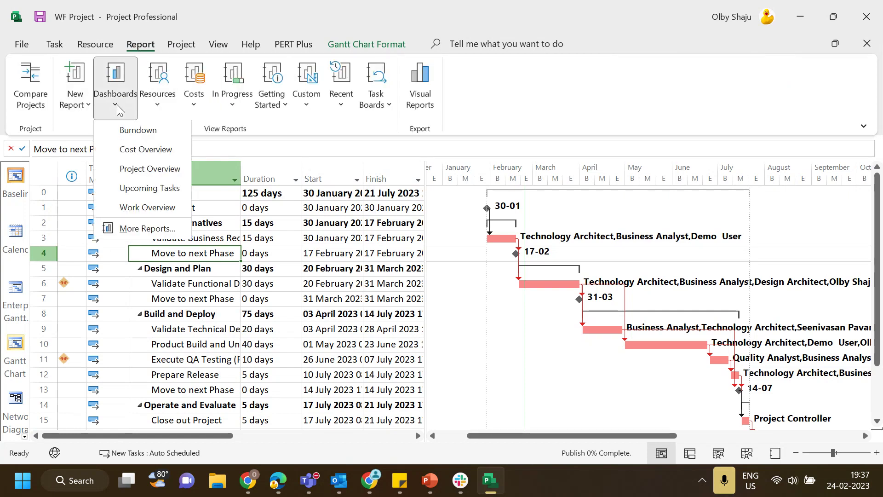
{"action": "left_click", "coordinate": [149, 170]}
{"action": "scroll", "coordinate": [771, 294], "scroll_direction": "down", "scroll_amount": 2}
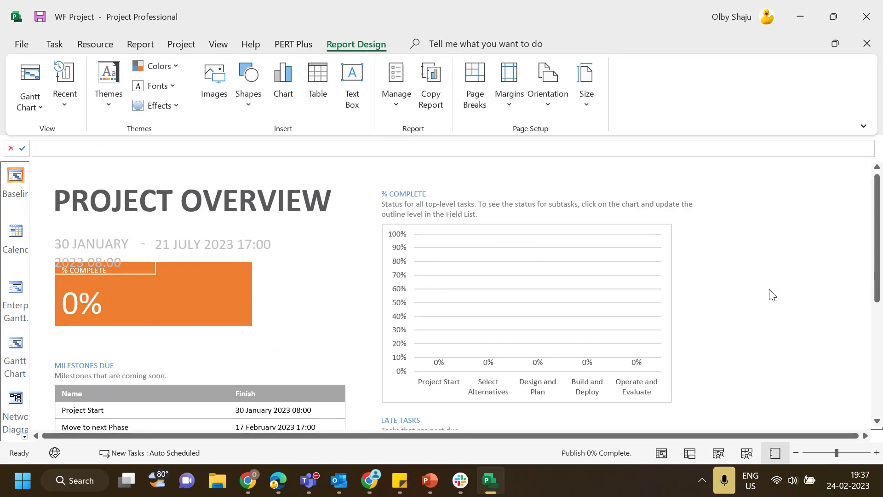
{"action": "left_click_drag", "start_coordinate": [879, 260], "coordinate": [881, 233]}
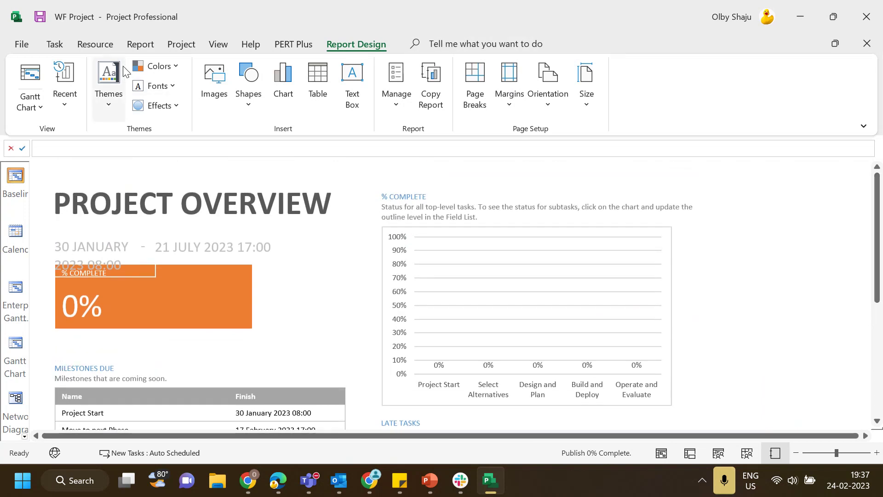
Step: Open the Cost Overview dashboard report and review its cost figures, Progress Versus Cost chart and Cost Status section
{"action": "left_click", "coordinate": [149, 43]}
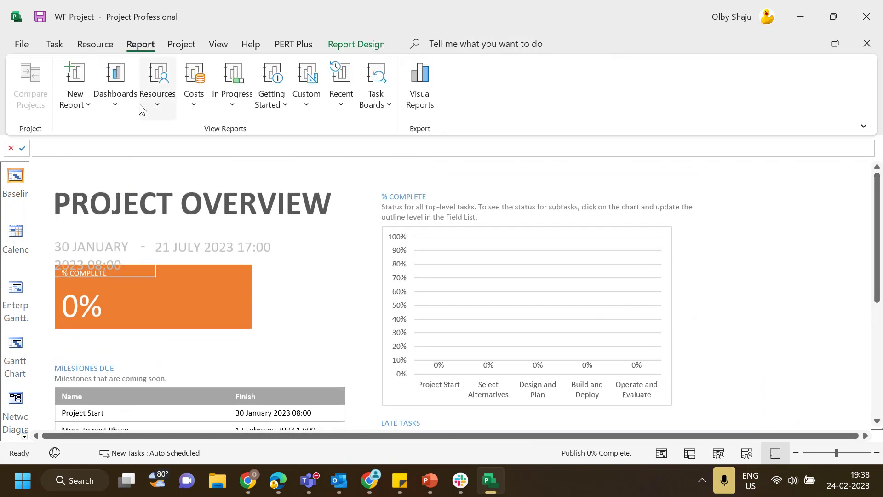
{"action": "left_click", "coordinate": [124, 111]}
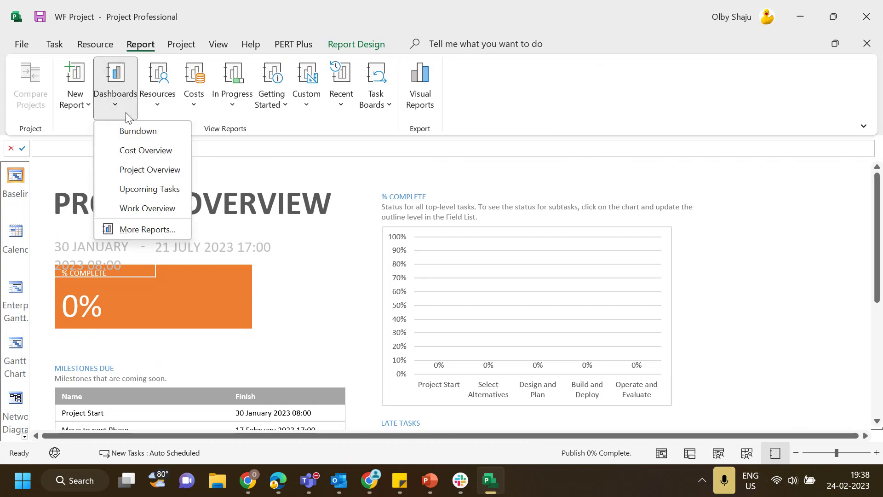
{"action": "left_click", "coordinate": [146, 151]}
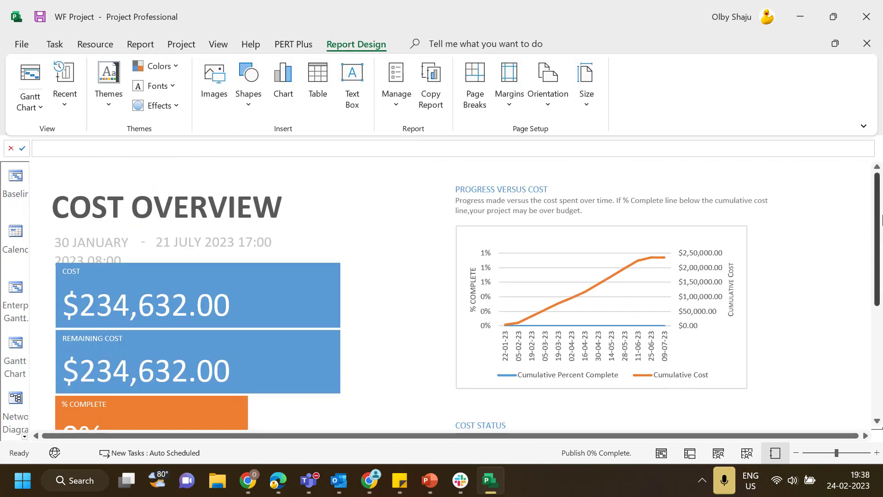
{"action": "mouse_move", "coordinate": [881, 212]}
{"action": "left_mouse_down"}
{"action": "mouse_move", "coordinate": [881, 345]}
{"action": "mouse_move", "coordinate": [881, 220]}
{"action": "left_mouse_up"}
{"action": "scroll", "coordinate": [402, 282], "scroll_direction": "down", "scroll_amount": 2}
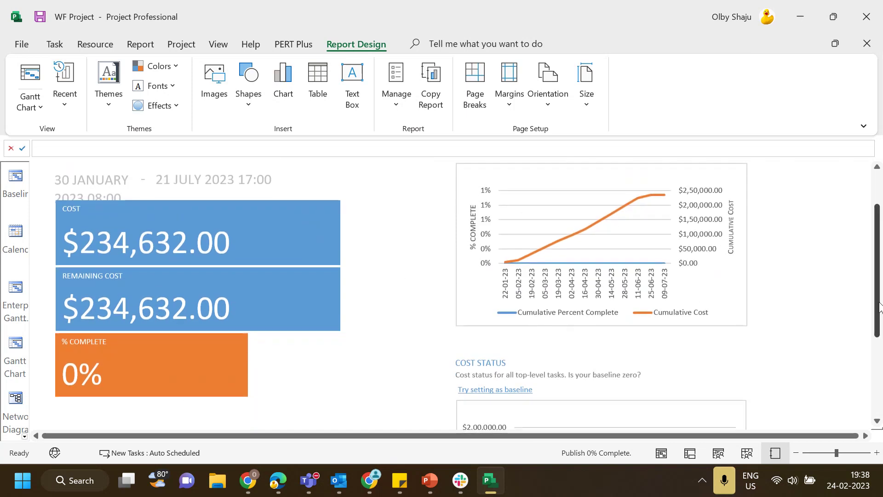
{"action": "scroll", "coordinate": [875, 256], "scroll_direction": "up", "scroll_amount": 2}
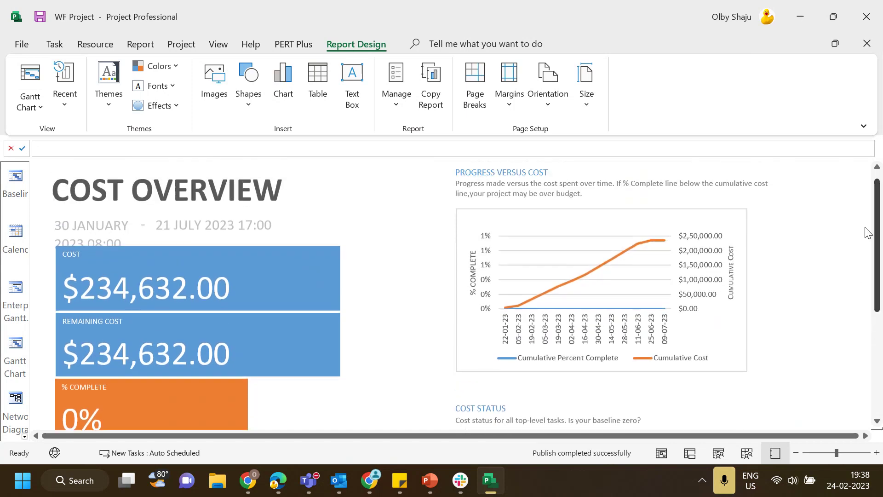
Step: Open the Upcoming Tasks dashboard report and review its work complete and remaining tasks sections
{"action": "left_click", "coordinate": [140, 44]}
{"action": "left_click", "coordinate": [117, 102]}
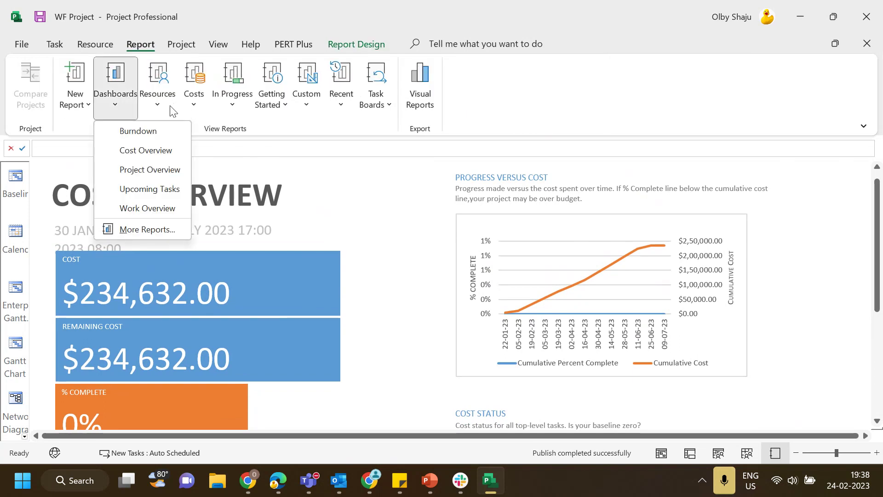
{"action": "left_click", "coordinate": [150, 190]}
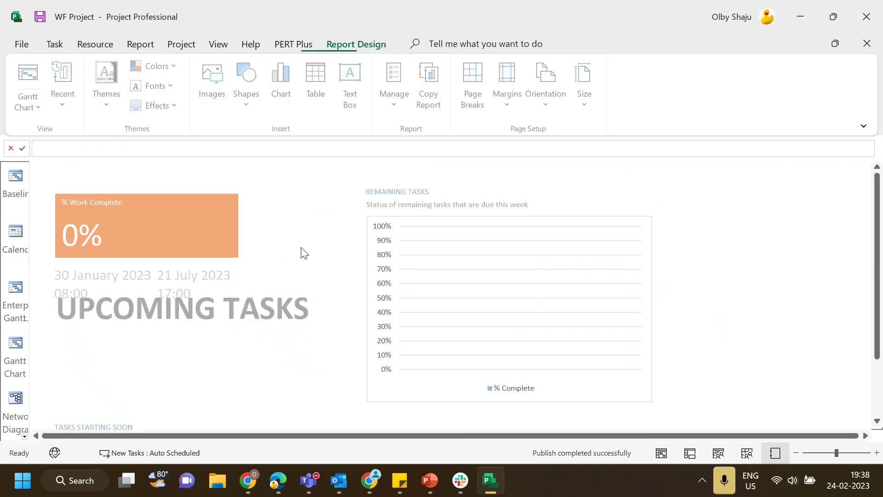
{"action": "left_click_drag", "start_coordinate": [878, 225], "coordinate": [876, 203]}
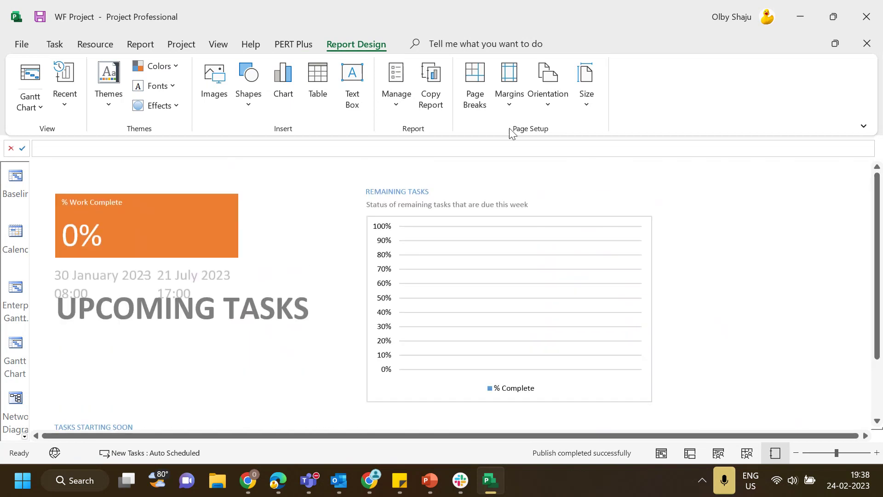
Step: Open the Resource Overview report and review its Resource Stats, Work Status and Resource Status sections
{"action": "left_click", "coordinate": [103, 46]}
{"action": "left_click", "coordinate": [144, 46]}
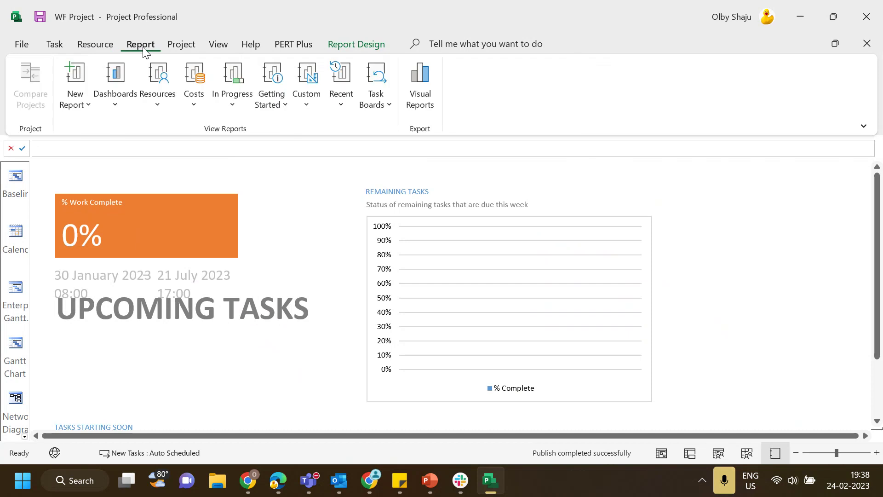
{"action": "left_click", "coordinate": [158, 109]}
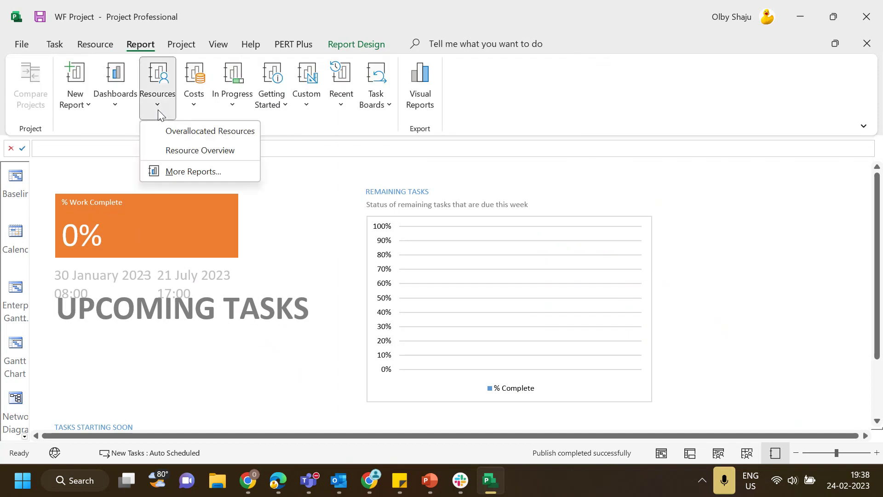
{"action": "left_click", "coordinate": [184, 153]}
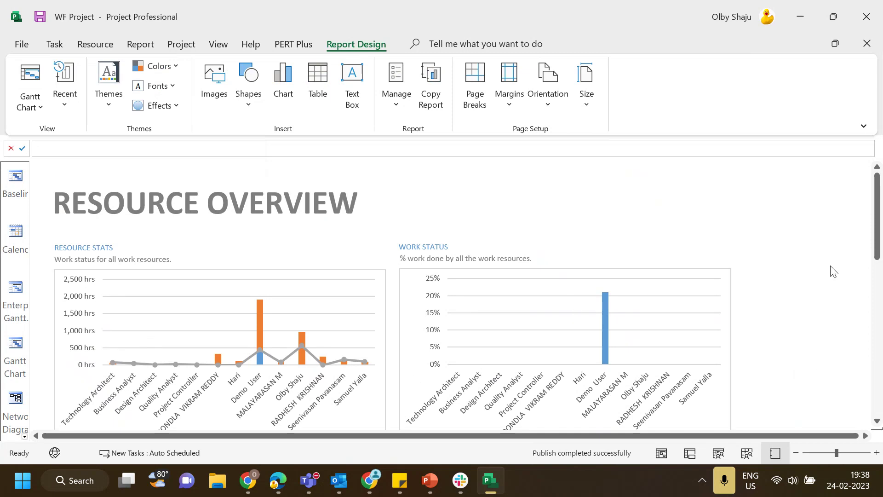
{"action": "left_click_drag", "start_coordinate": [878, 209], "coordinate": [881, 295]}
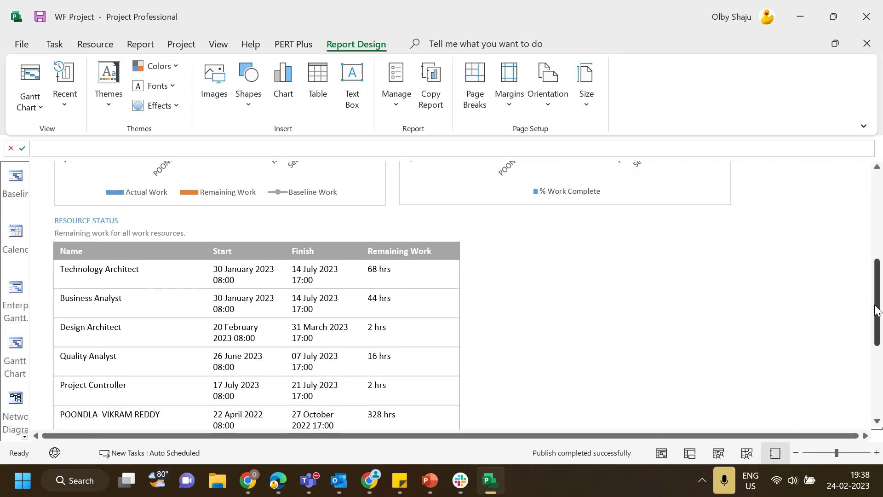
{"action": "left_click_drag", "start_coordinate": [877, 298], "coordinate": [877, 221]}
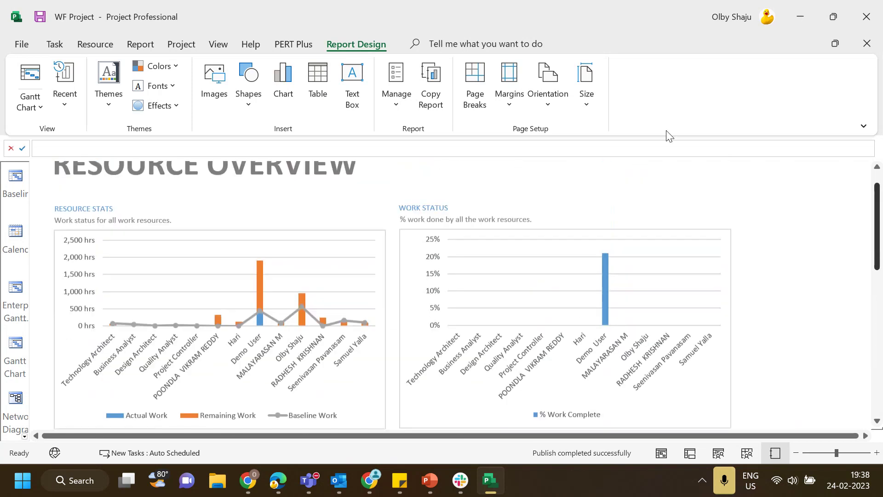
Step: Open the Cash Flow cost report and examine its cost chart, including the fields available for that chart
{"action": "left_click", "coordinate": [142, 48]}
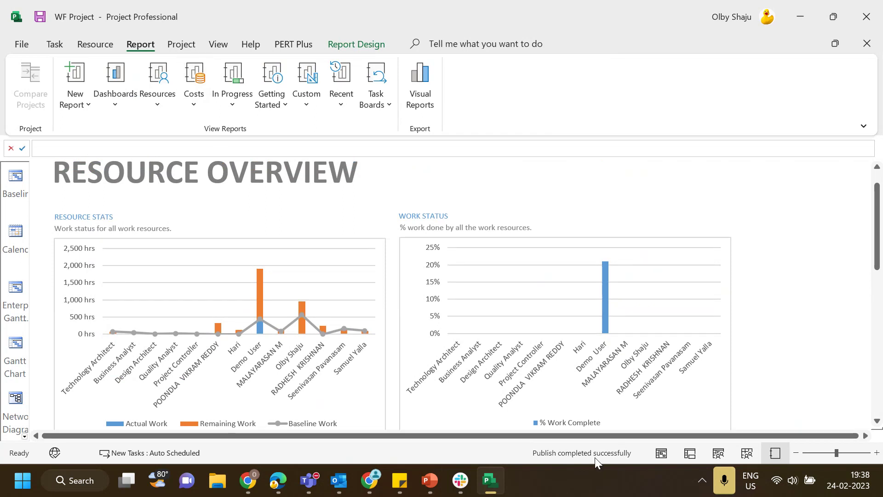
{"action": "left_click", "coordinate": [160, 109]}
{"action": "left_click", "coordinate": [195, 104]}
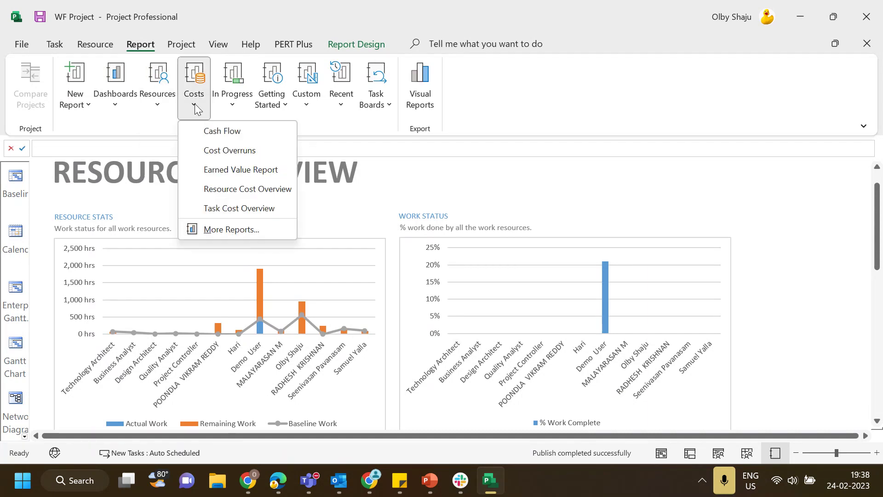
{"action": "left_click", "coordinate": [233, 132]}
{"action": "mouse_move", "coordinate": [878, 256]}
{"action": "left_mouse_down"}
{"action": "mouse_move", "coordinate": [881, 348]}
{"action": "mouse_move", "coordinate": [877, 227]}
{"action": "mouse_move", "coordinate": [874, 268]}
{"action": "left_mouse_up"}
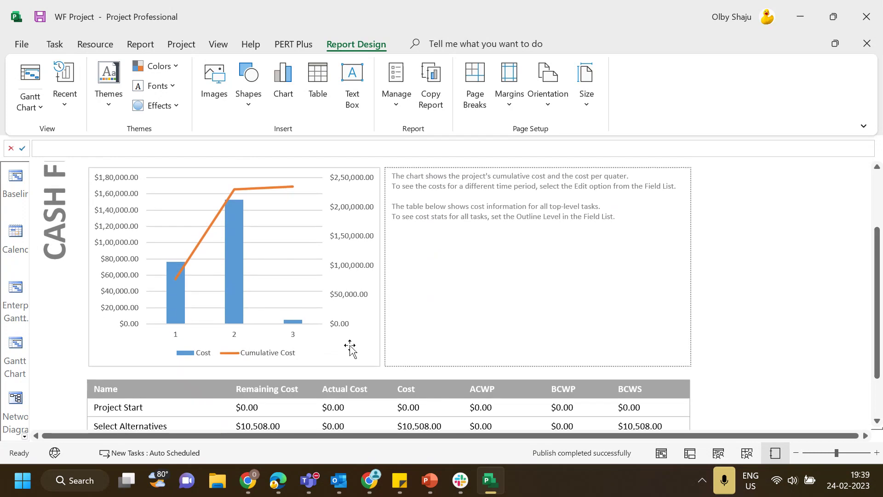
{"action": "scroll", "coordinate": [352, 341], "scroll_direction": "up", "scroll_amount": 2}
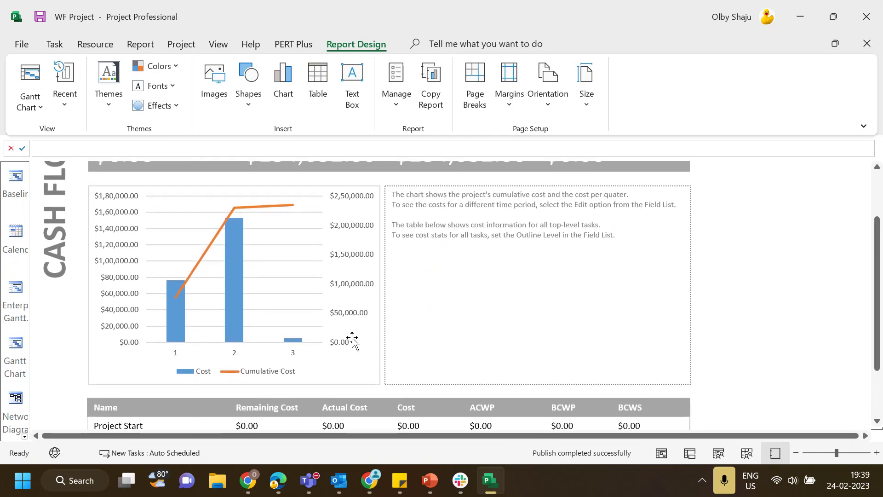
{"action": "scroll", "coordinate": [350, 338], "scroll_direction": "up", "scroll_amount": 1}
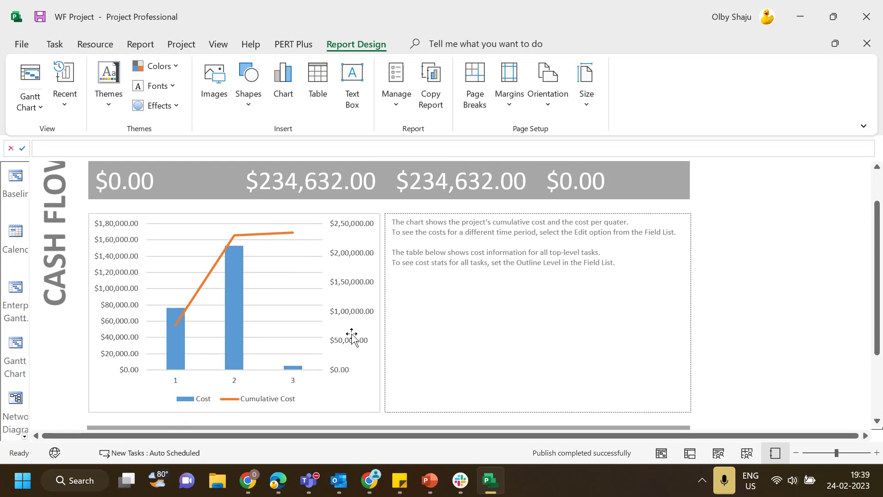
{"action": "left_click", "coordinate": [346, 311]}
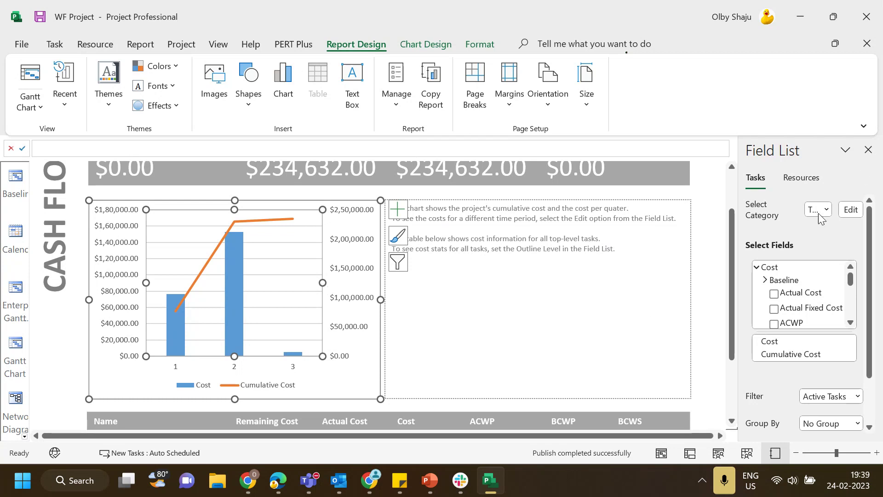
{"action": "left_click", "coordinate": [869, 149]}
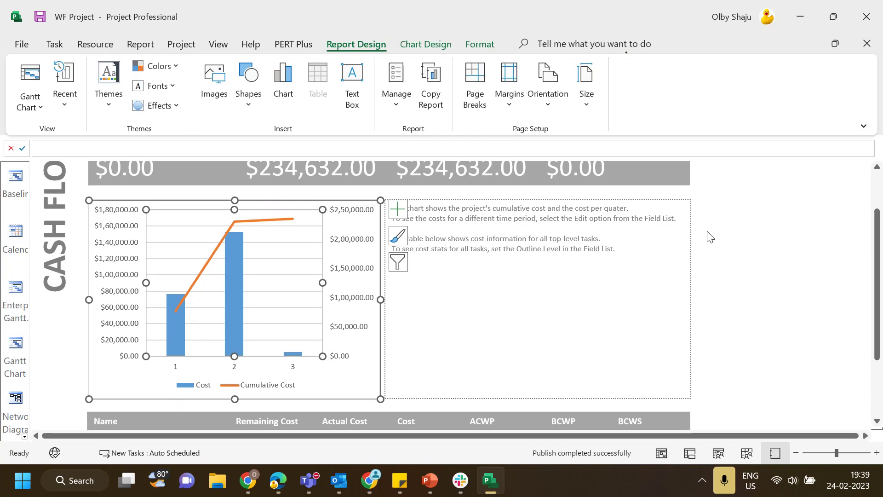
Step: Open the in-progress Milestone Report and review its late, upcoming and completed milestones
{"action": "left_click", "coordinate": [140, 44]}
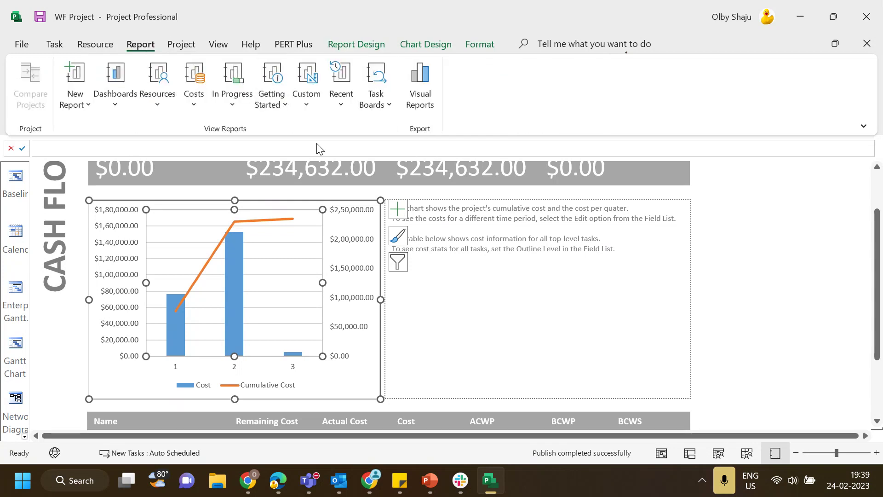
{"action": "left_click", "coordinate": [232, 112]}
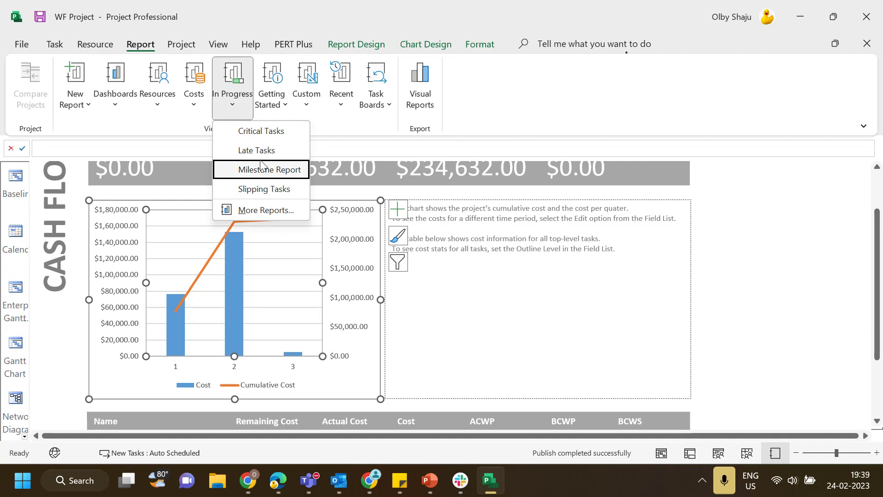
{"action": "left_click", "coordinate": [283, 177]}
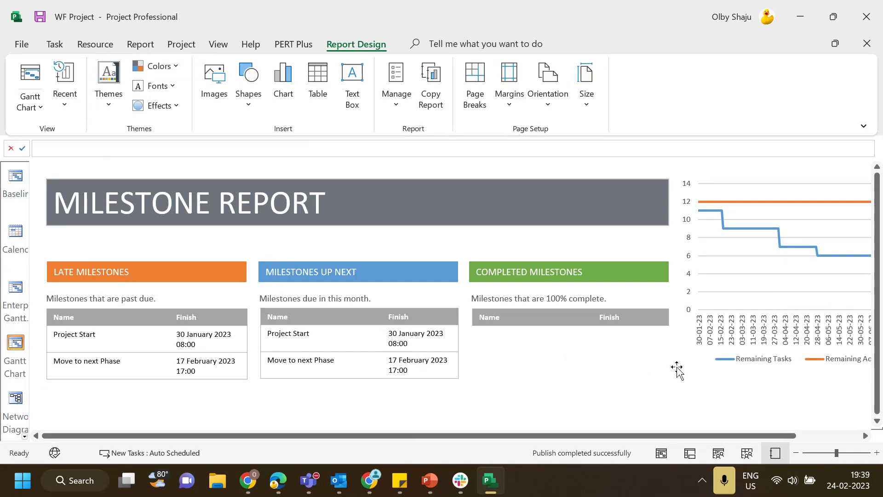
{"action": "mouse_move", "coordinate": [682, 435]}
{"action": "left_mouse_down"}
{"action": "mouse_move", "coordinate": [746, 437]}
{"action": "mouse_move", "coordinate": [666, 437]}
{"action": "left_mouse_up"}
Step: Return to the Gantt Chart and close WF Project, saving the changes and checking it in
{"action": "left_click", "coordinate": [59, 43]}
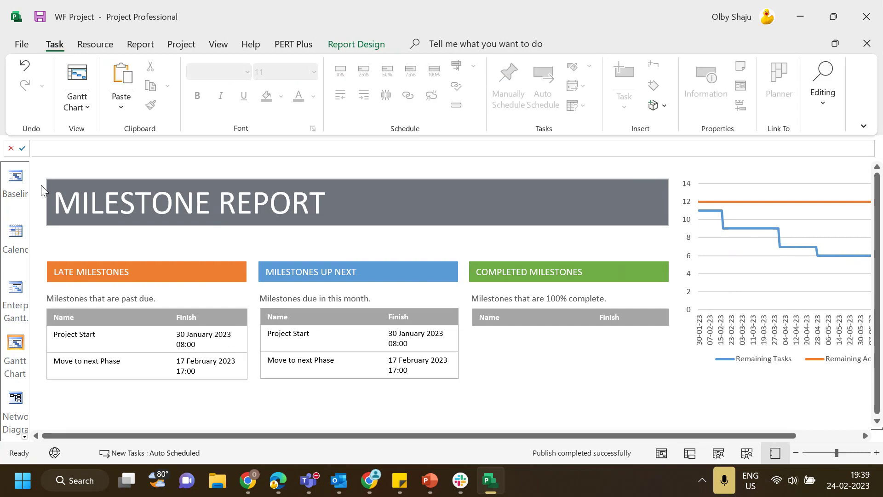
{"action": "left_click", "coordinate": [76, 76]}
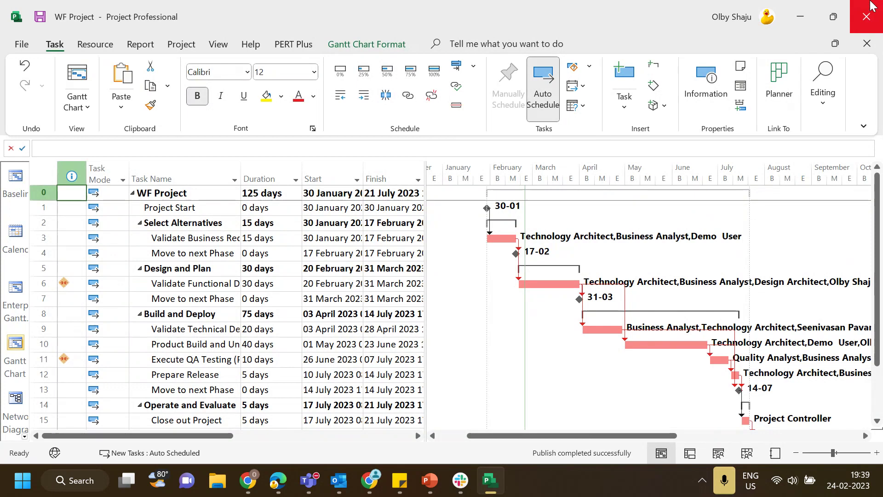
{"action": "left_click", "coordinate": [866, 14]}
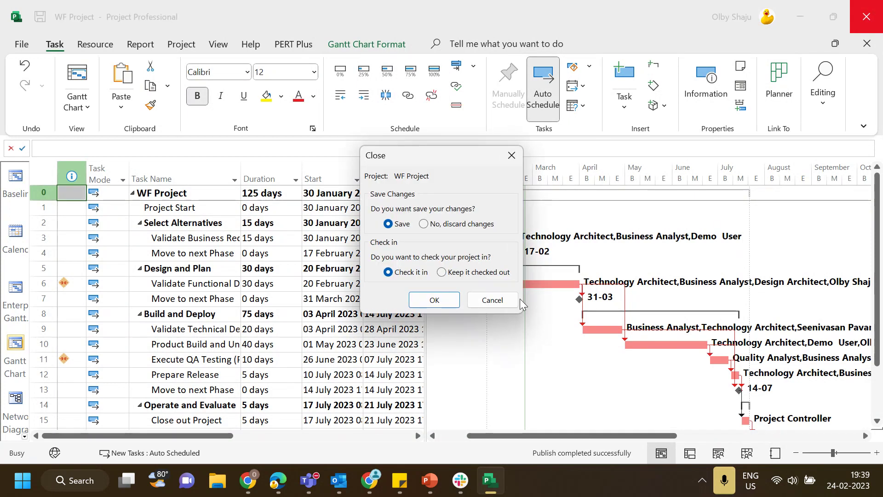
{"action": "left_click", "coordinate": [435, 300]}
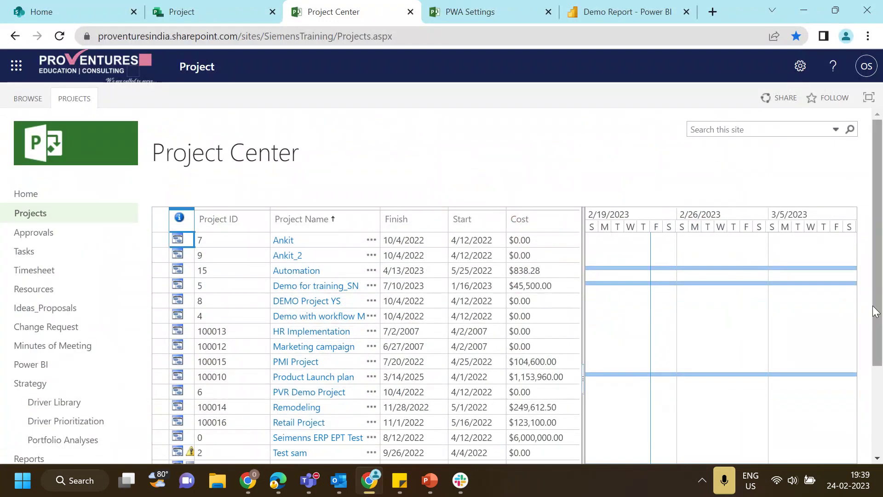
Step: Open WF Project from the Project Center in Project Web App and select the Validate Functional Design task in its schedule
{"action": "left_click_drag", "start_coordinate": [878, 248], "coordinate": [882, 357]}
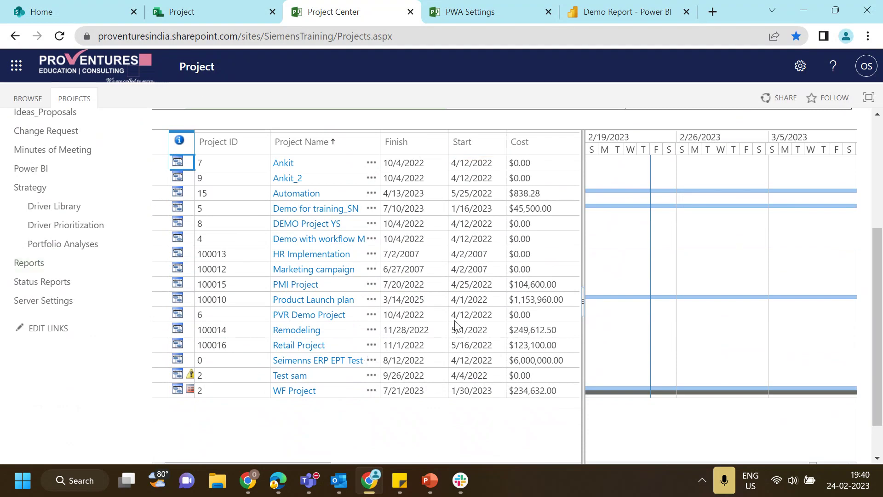
{"action": "left_click", "coordinate": [282, 392]}
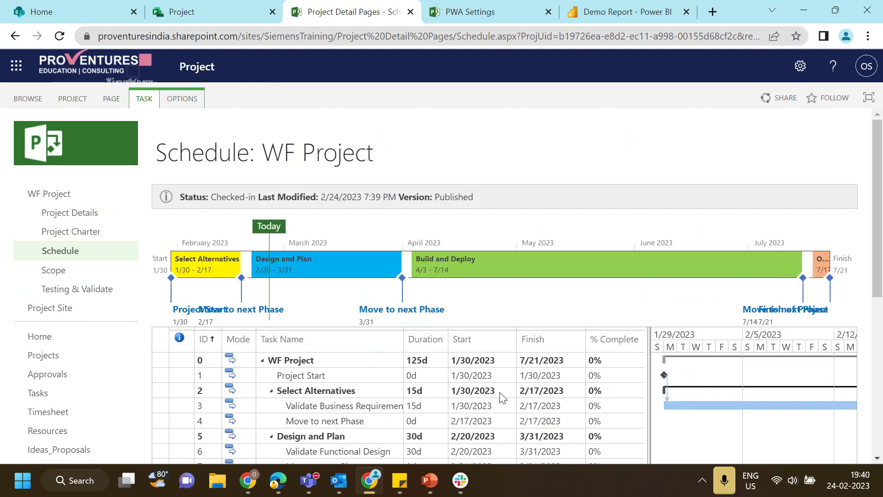
{"action": "left_click_drag", "start_coordinate": [879, 195], "coordinate": [880, 286]}
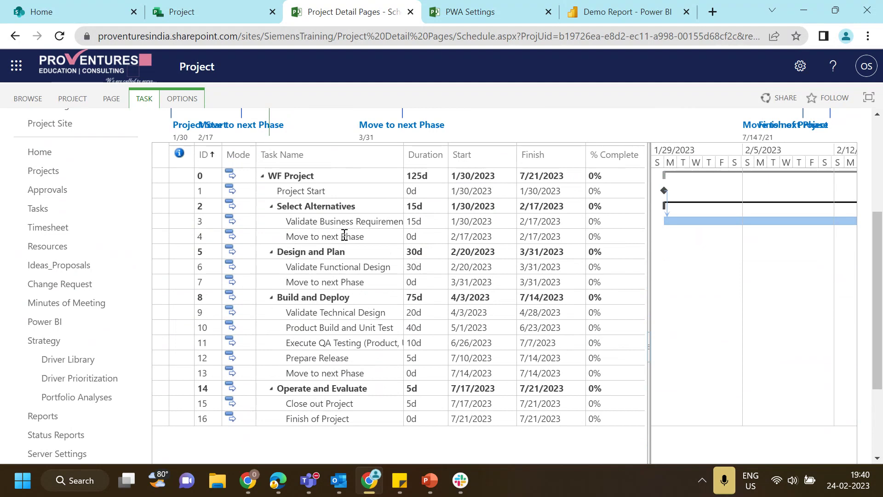
{"action": "left_click", "coordinate": [337, 266]}
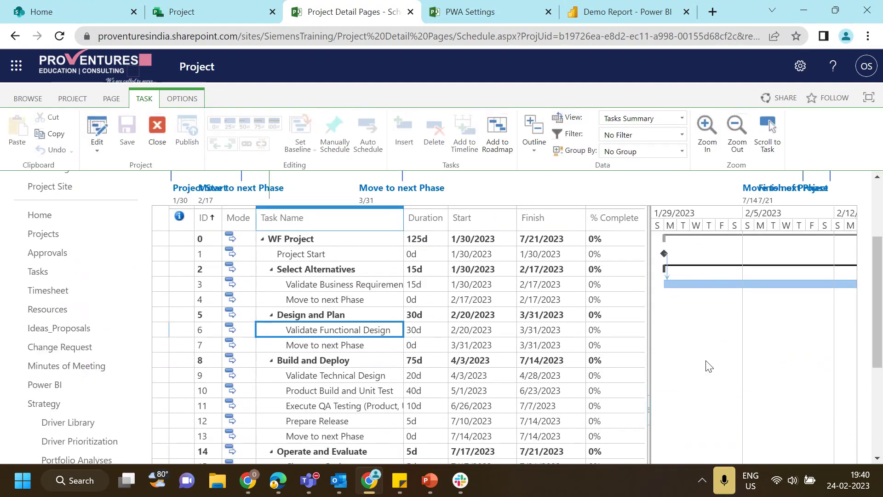
Step: Widen the Resource Names column of the WF Project schedule so the resources assigned to each task can be read
{"action": "scroll", "coordinate": [880, 308], "scroll_direction": "down", "scroll_amount": 3}
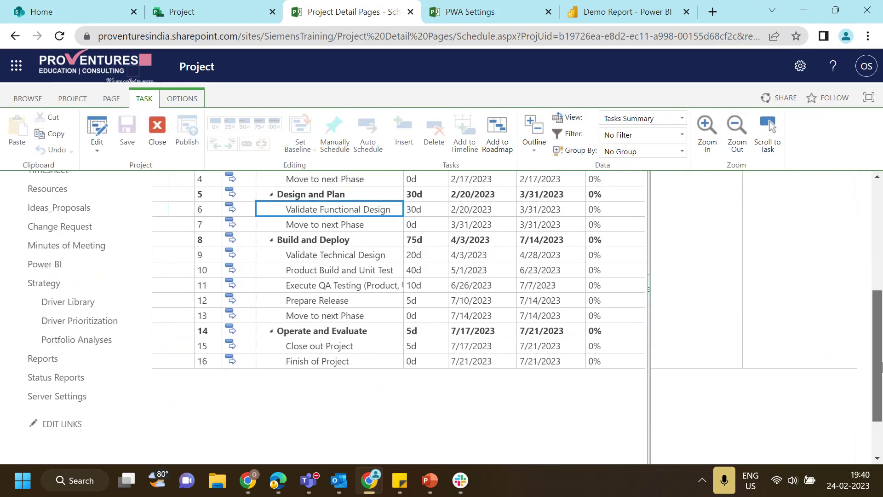
{"action": "left_click_drag", "start_coordinate": [454, 419], "coordinate": [575, 420]}
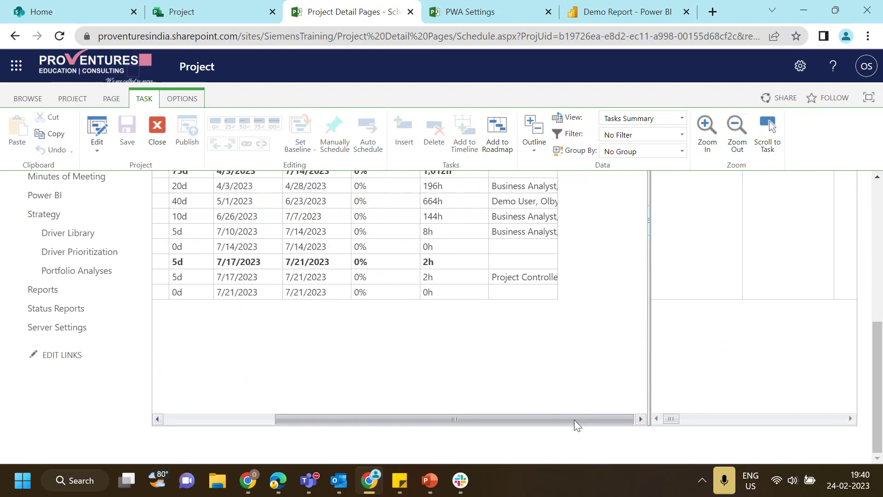
{"action": "left_click_drag", "start_coordinate": [878, 360], "coordinate": [881, 285]}
{"action": "left_click", "coordinate": [532, 310]}
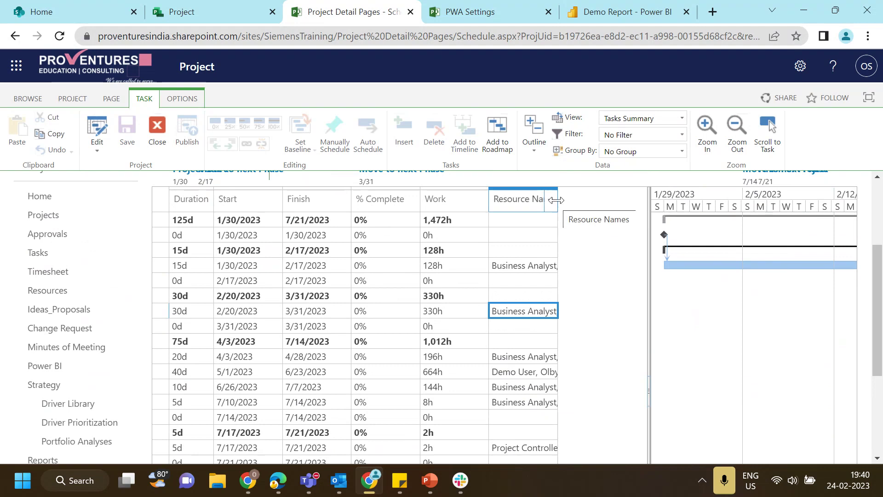
{"action": "left_click_drag", "start_coordinate": [556, 200], "coordinate": [646, 199]}
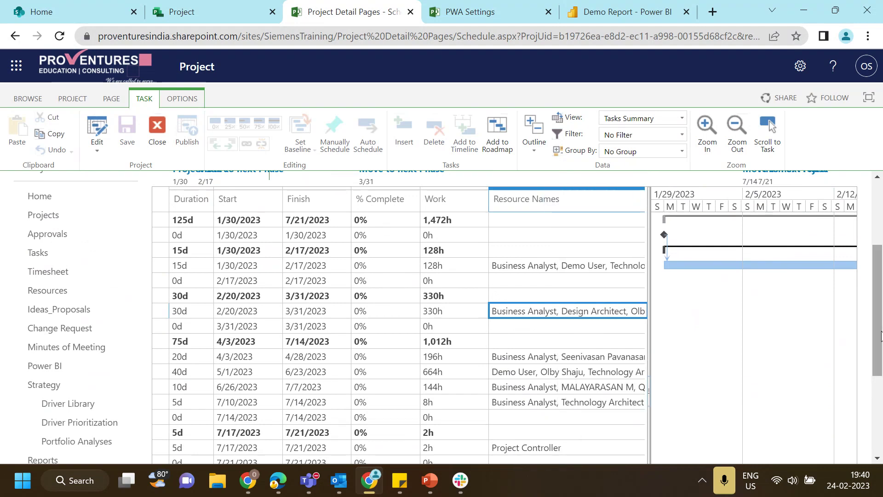
{"action": "scroll", "coordinate": [881, 336], "scroll_direction": "down", "scroll_amount": 4}
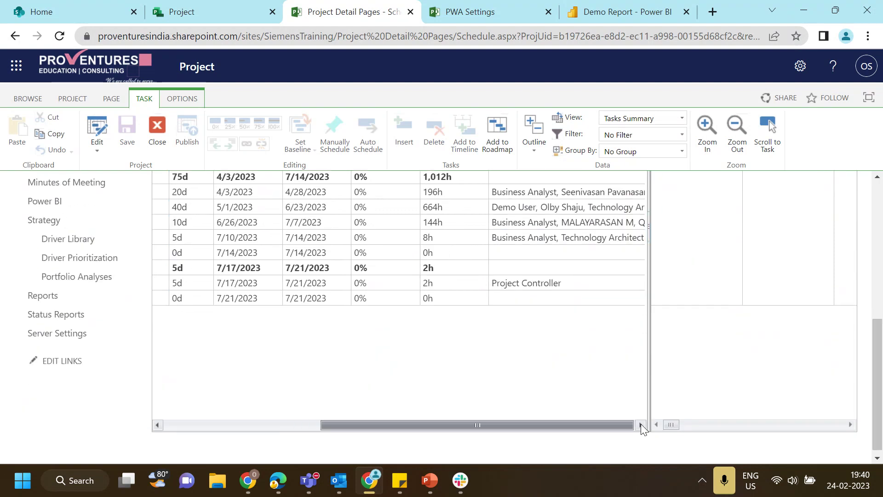
{"action": "left_click", "coordinate": [641, 424]}
{"action": "left_click_drag", "start_coordinate": [879, 375], "coordinate": [879, 297]}
{"action": "left_click_drag", "start_coordinate": [602, 226], "coordinate": [645, 221]}
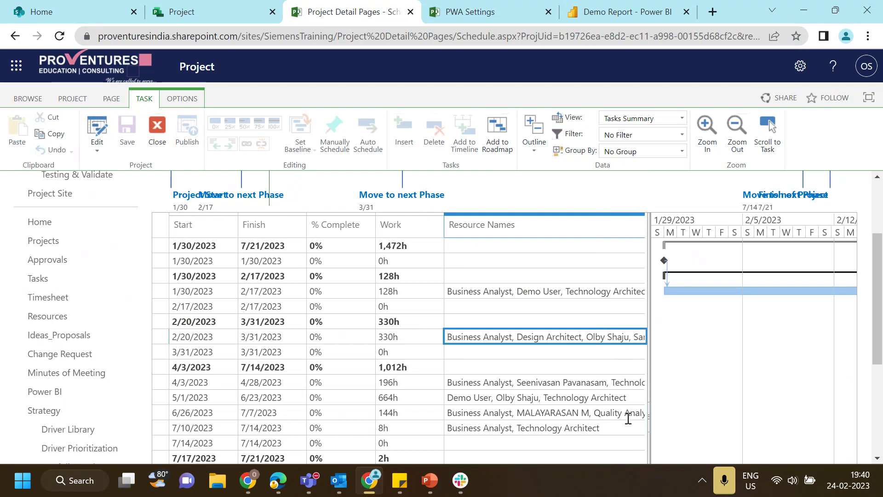
Step: Review the WF Project schedule's task names, durations and dates from the first task
{"action": "left_click_drag", "start_coordinate": [879, 319], "coordinate": [882, 409]}
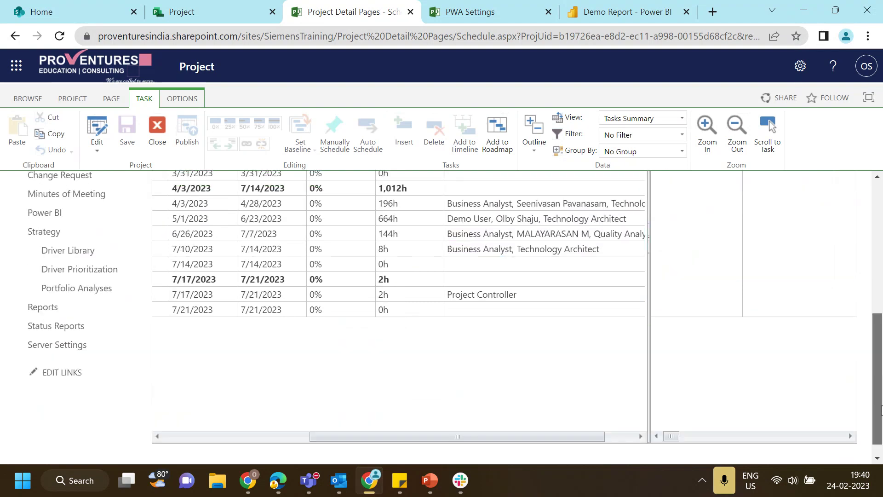
{"action": "left_click_drag", "start_coordinate": [524, 419], "coordinate": [402, 417]}
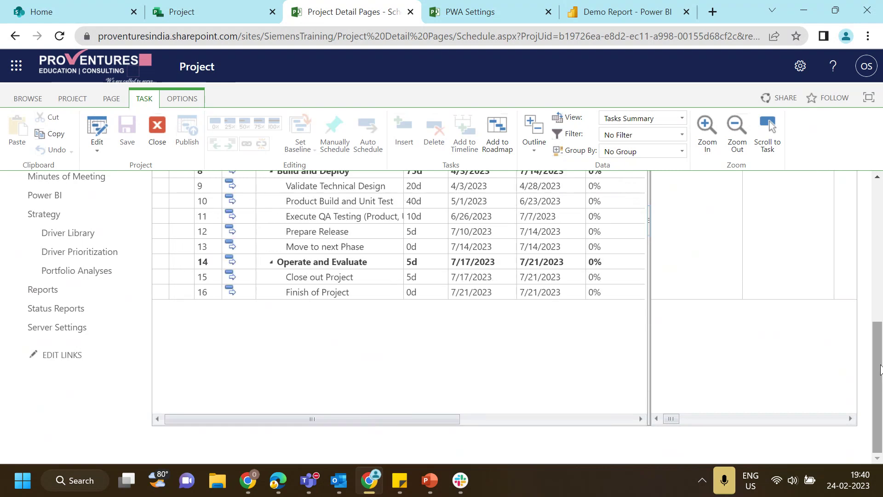
{"action": "left_click_drag", "start_coordinate": [881, 368], "coordinate": [882, 289]}
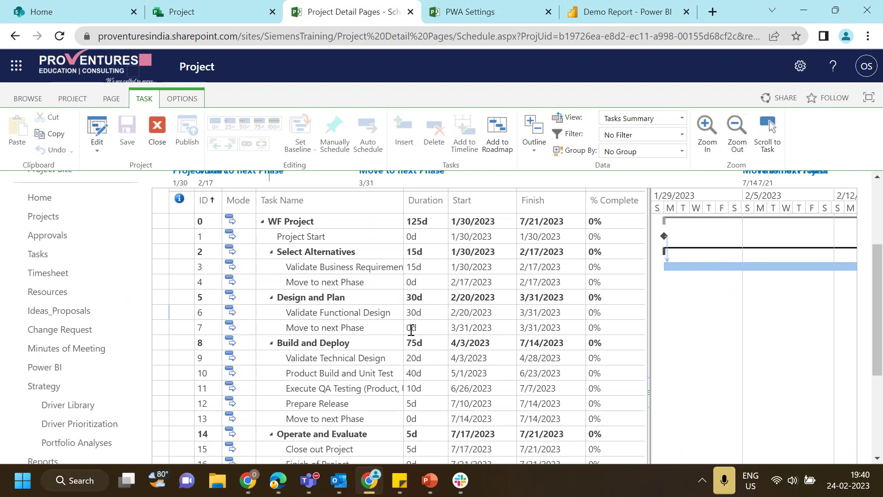
Step: Inspect the Validate Functional Design task and the Move to next Phase milestone under Select Alternatives in the WF Project schedule
{"action": "left_click", "coordinate": [361, 315]}
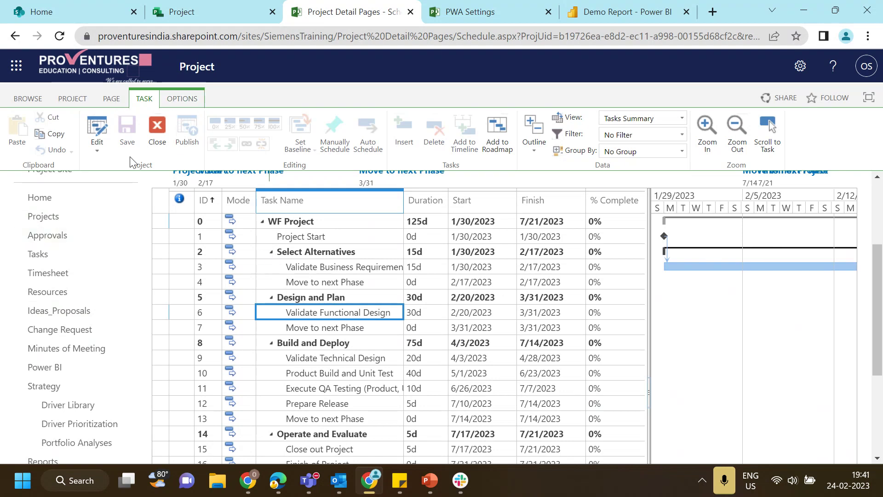
{"action": "left_click", "coordinate": [354, 282]}
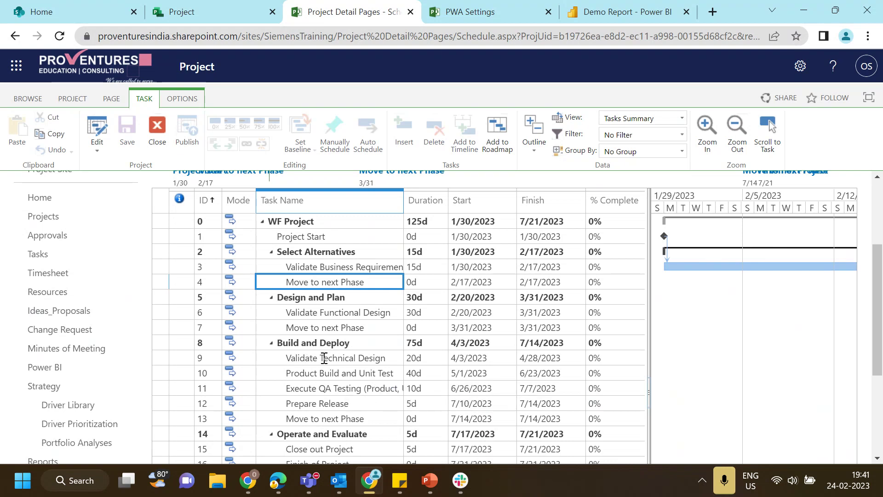
{"action": "left_click", "coordinate": [377, 316]}
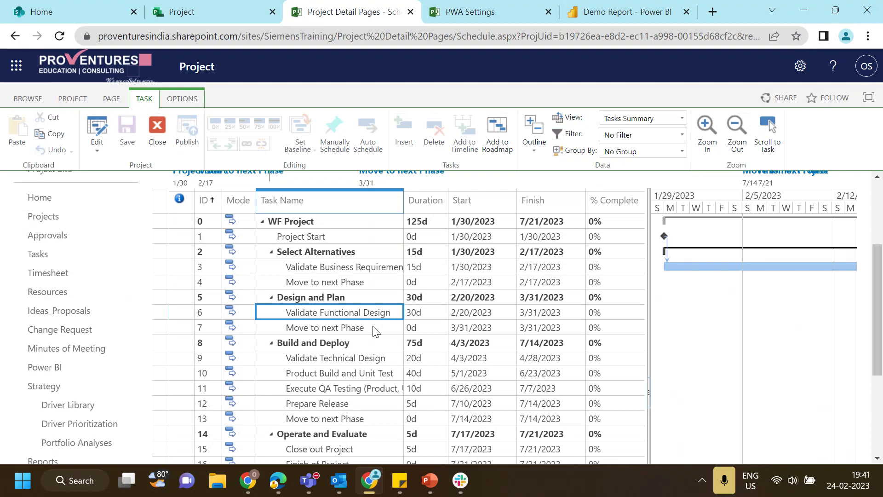
{"action": "left_click", "coordinate": [372, 284]}
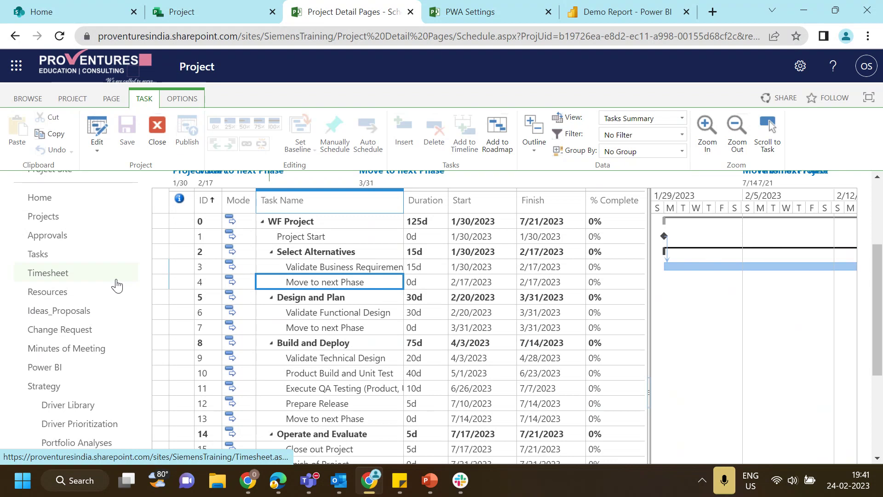
Step: Visit the Tasks page, then open the Resource Center and show its resource commands
{"action": "left_click", "coordinate": [57, 256]}
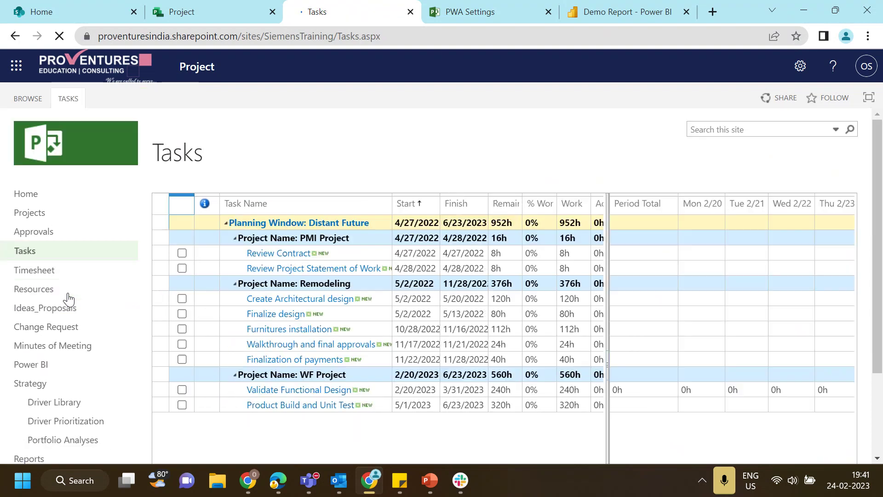
{"action": "left_click", "coordinate": [44, 289]}
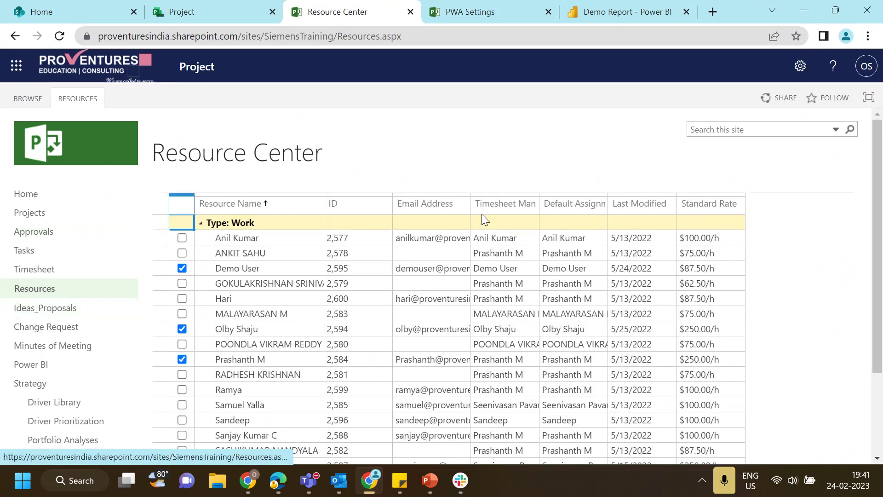
{"action": "left_click", "coordinate": [84, 98]}
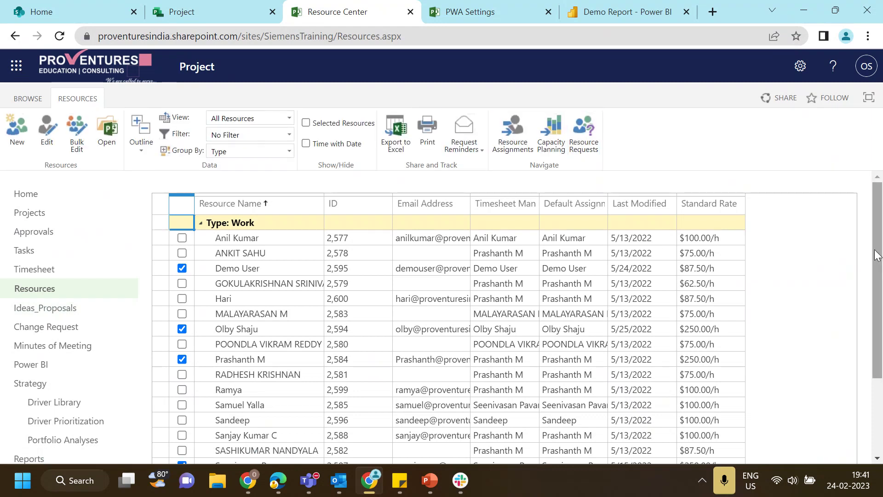
Step: Review the Resource Center's list of work resources, including their timesheet managers and standard rates
{"action": "scroll", "coordinate": [877, 255], "scroll_direction": "down", "scroll_amount": 3}
{"action": "scroll", "coordinate": [877, 255], "scroll_direction": "up", "scroll_amount": 3}
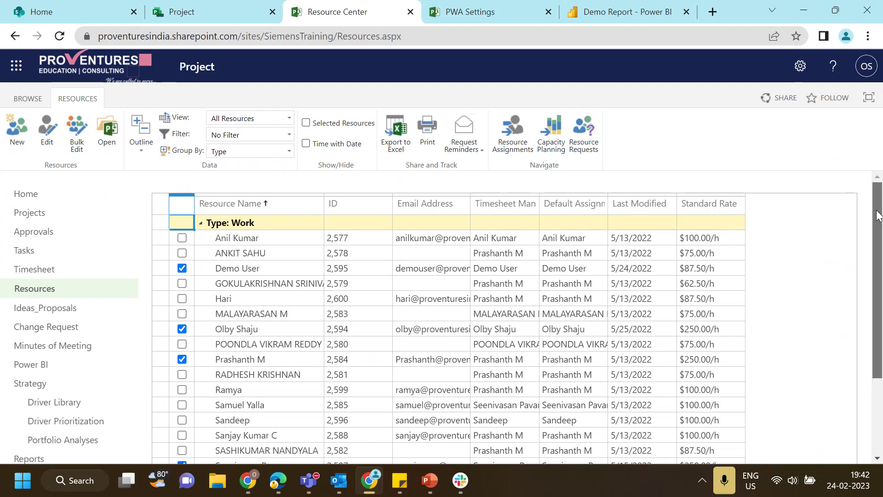
{"action": "left_click_drag", "start_coordinate": [879, 216], "coordinate": [881, 266]}
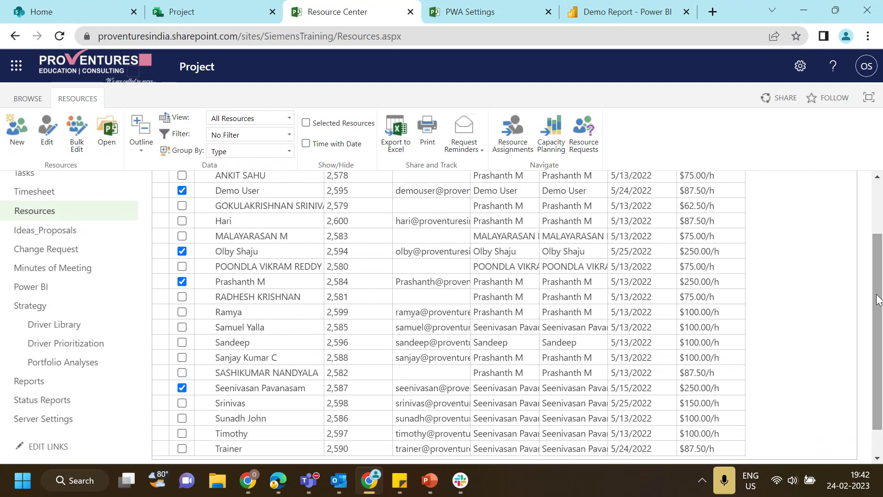
{"action": "scroll", "coordinate": [881, 265], "scroll_direction": "up", "scroll_amount": 2}
{"action": "left_click_drag", "start_coordinate": [881, 266], "coordinate": [881, 300]}
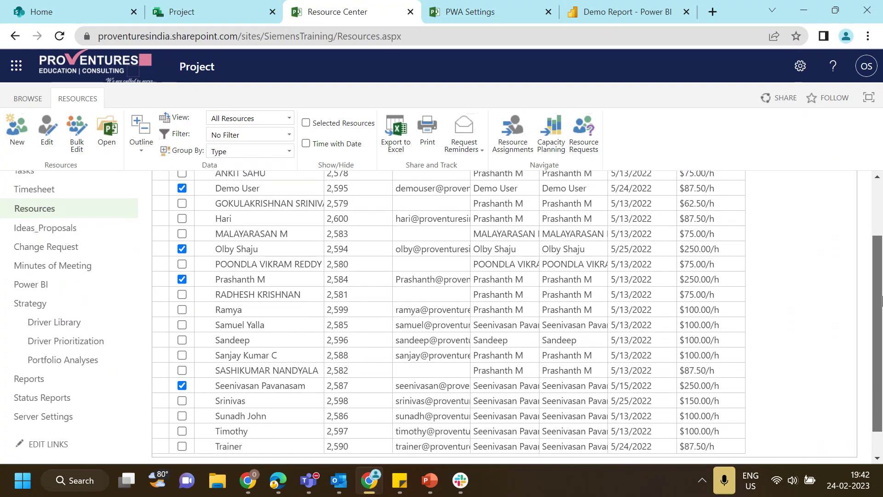
{"action": "scroll", "coordinate": [881, 300], "scroll_direction": "up", "scroll_amount": 3}
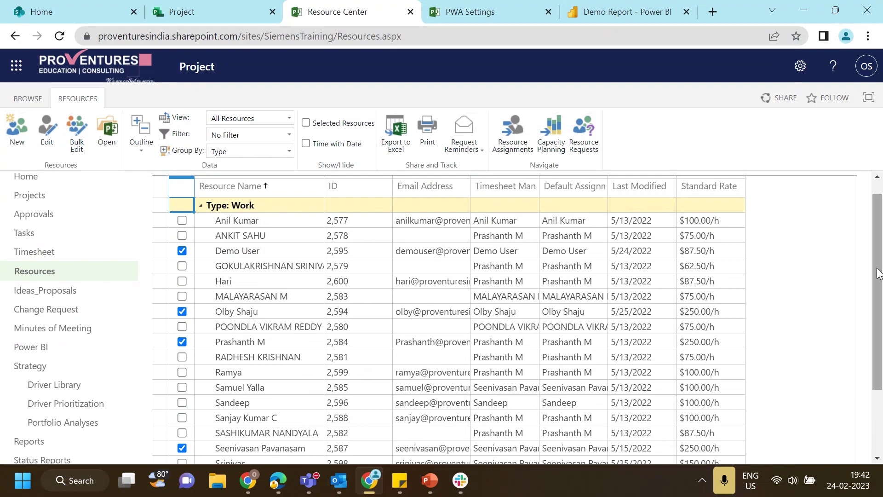
{"action": "left_click_drag", "start_coordinate": [877, 271], "coordinate": [877, 292]}
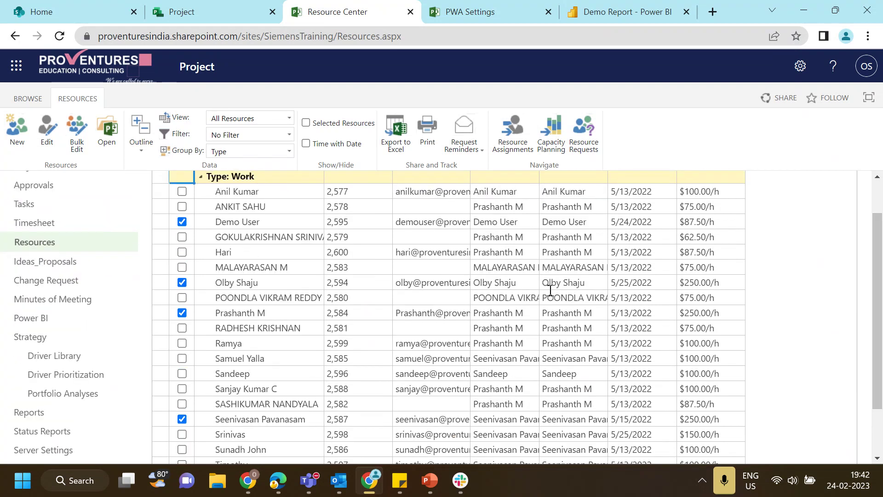
Step: Open Capacity Planning for the selected resources and bring the monthly hours closer to the Resource Assignments column in the Details table
{"action": "left_click", "coordinate": [553, 133]}
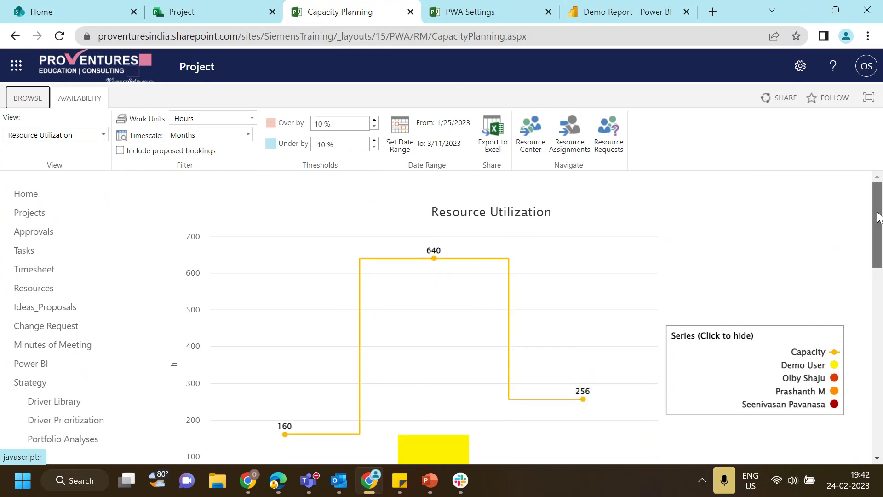
{"action": "left_click_drag", "start_coordinate": [878, 221], "coordinate": [881, 339]}
{"action": "left_click_drag", "start_coordinate": [307, 184], "coordinate": [264, 184]}
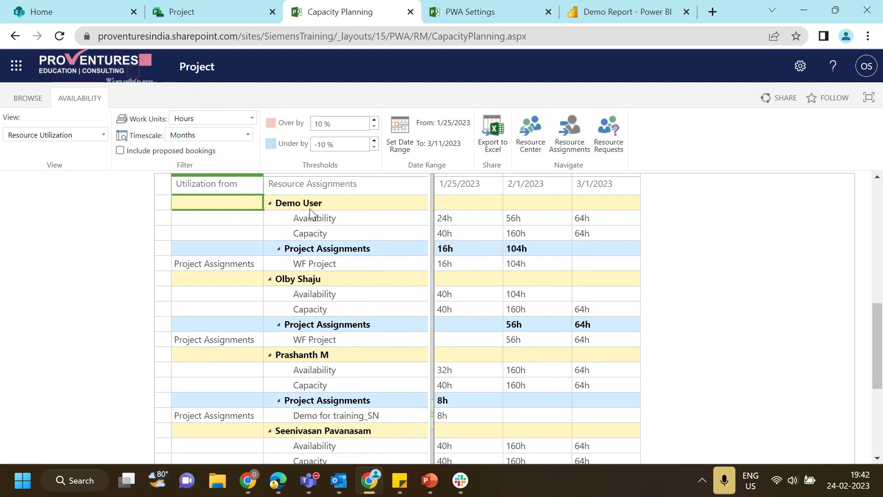
{"action": "left_click", "coordinate": [367, 235]}
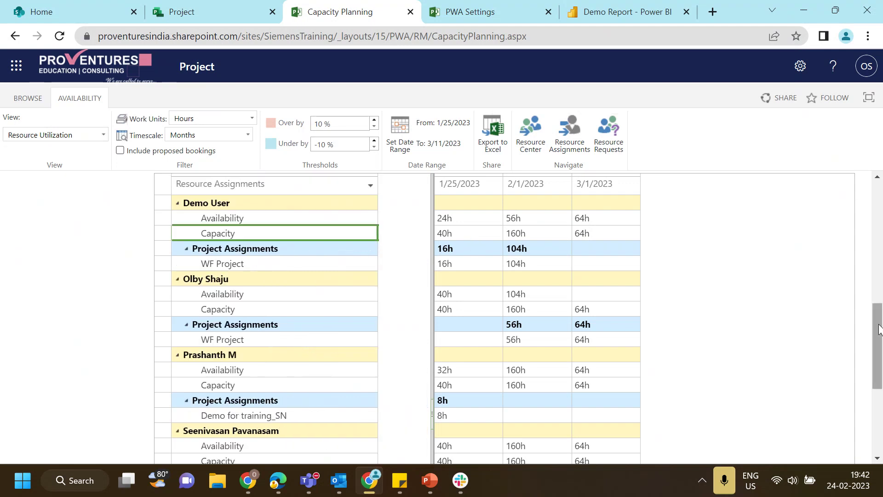
{"action": "mouse_move", "coordinate": [879, 324]}
{"action": "left_mouse_down"}
{"action": "mouse_move", "coordinate": [881, 345]}
{"action": "mouse_move", "coordinate": [882, 307]}
{"action": "left_mouse_up"}
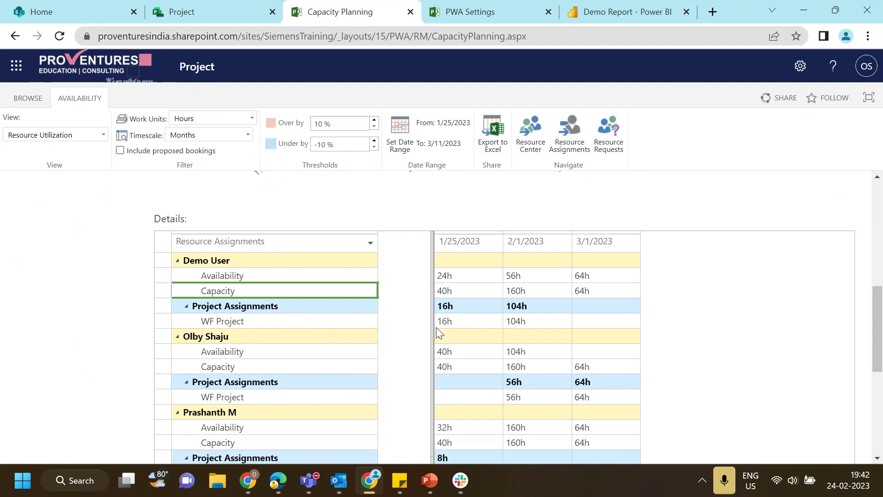
{"action": "left_click_drag", "start_coordinate": [432, 329], "coordinate": [395, 328]}
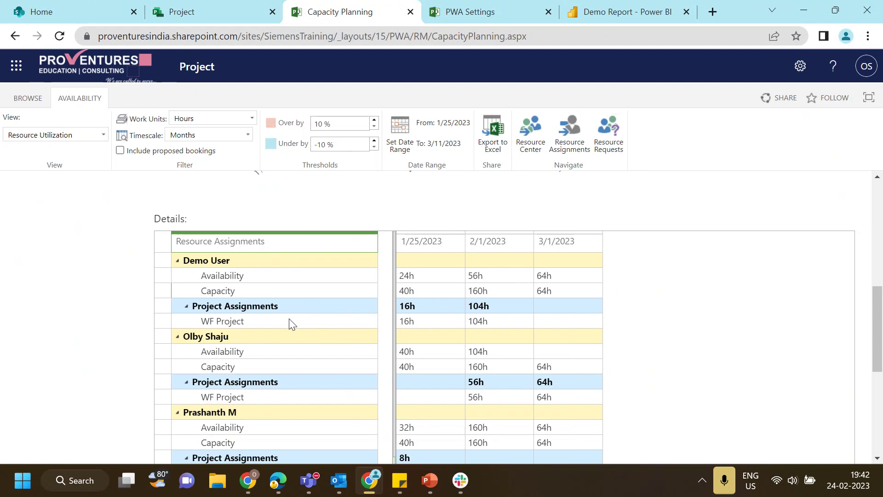
Step: Examine Demo User's availability and WF Project hours in the Details table, then the other selected resources' figures
{"action": "left_click", "coordinate": [435, 278]}
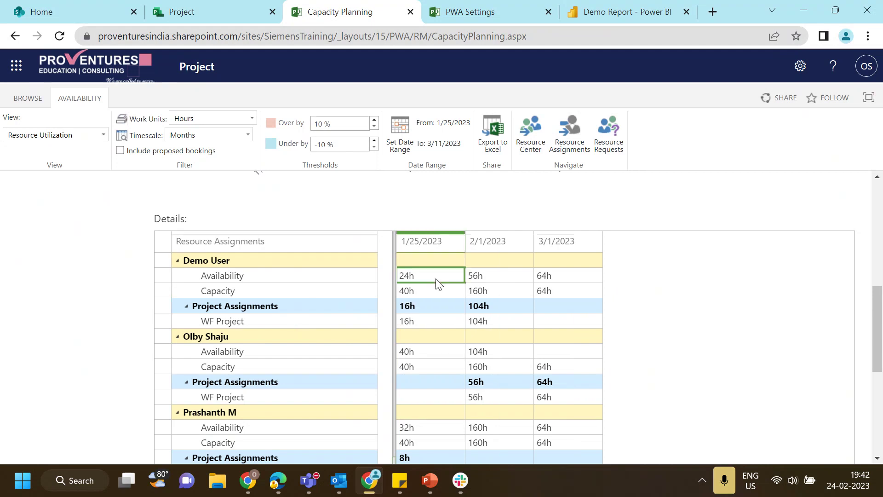
{"action": "left_click", "coordinate": [305, 323]}
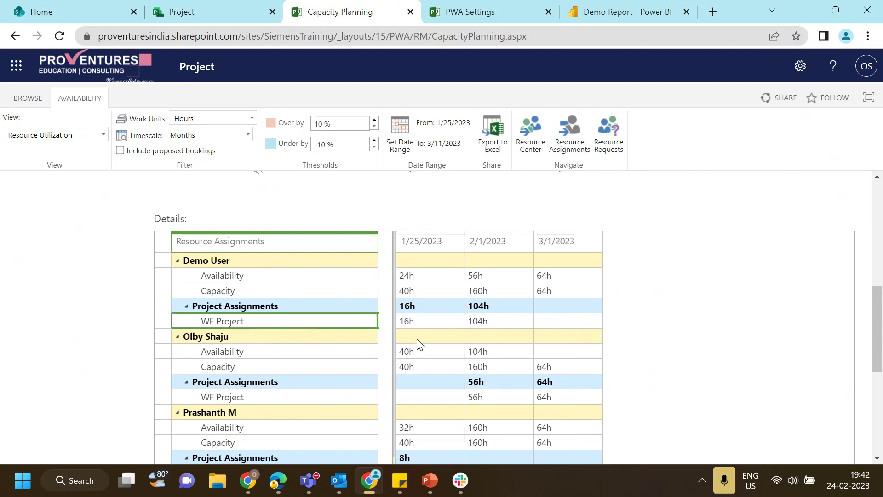
{"action": "left_click", "coordinate": [435, 325]}
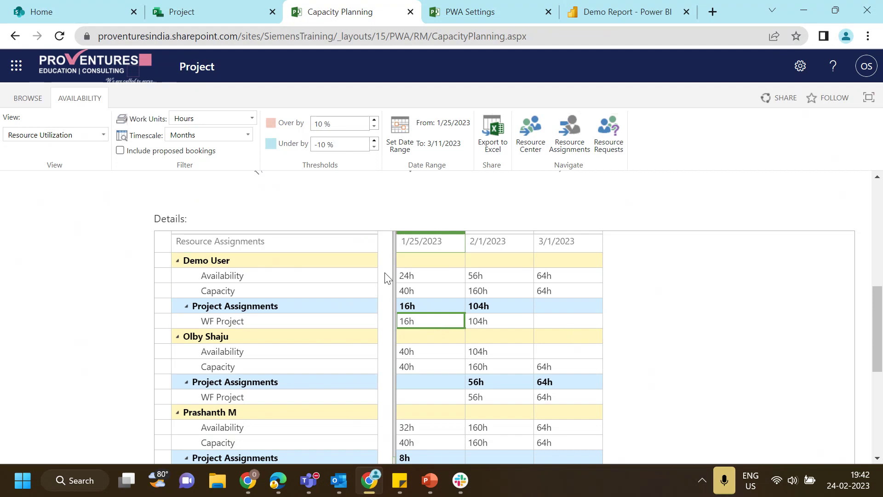
{"action": "left_click", "coordinate": [514, 324]}
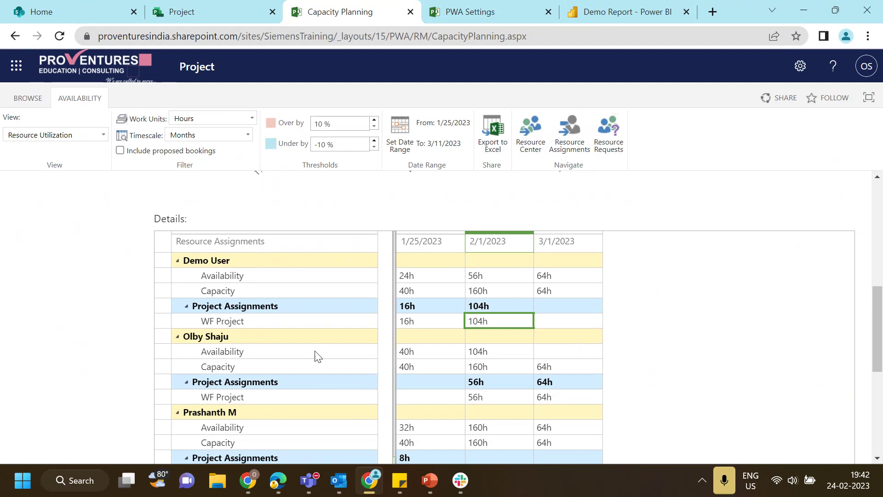
{"action": "left_click_drag", "start_coordinate": [879, 309], "coordinate": [879, 341]}
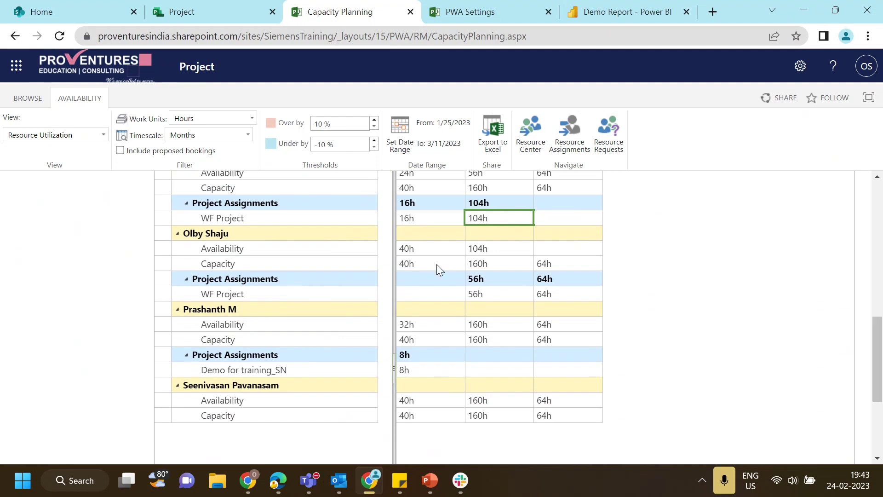
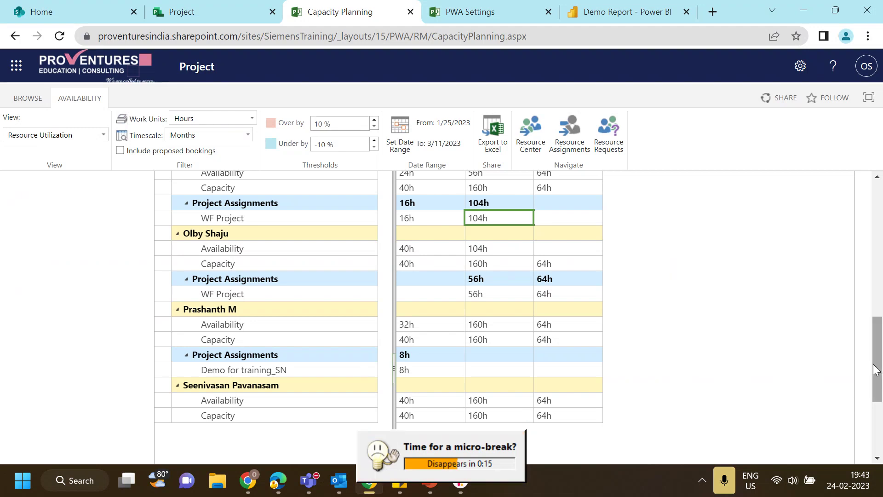
Step: Return to the Resource Utilization chart and inspect the capacity and per-resource hours for 2/1/2023 and 3/1/2023
{"action": "left_click_drag", "start_coordinate": [874, 369], "coordinate": [866, 252]}
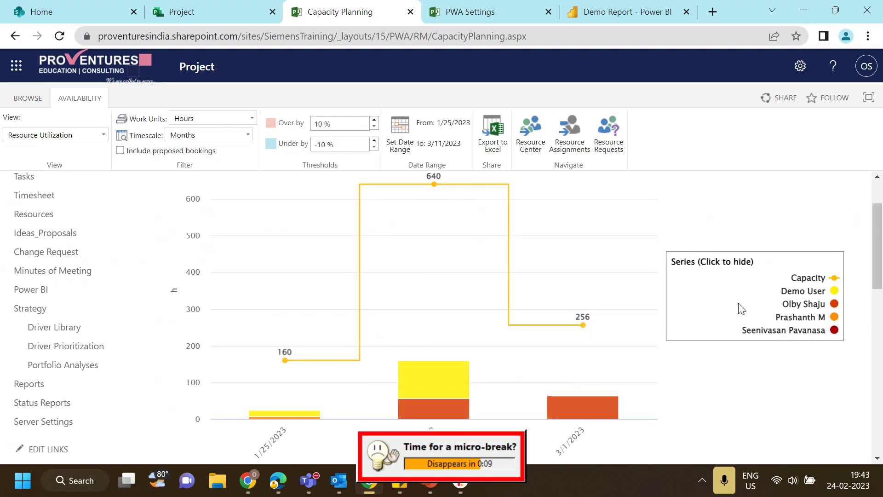
{"action": "mouse_move", "coordinate": [437, 246]}
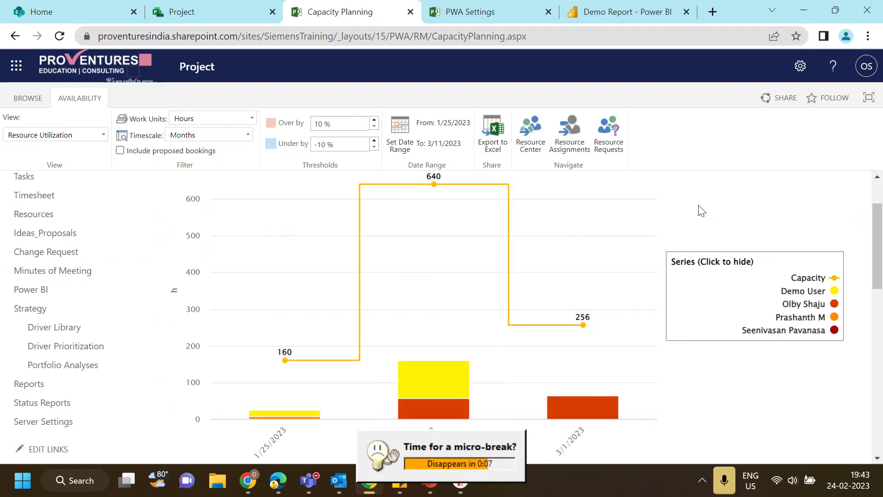
{"action": "mouse_move", "coordinate": [623, 186]}
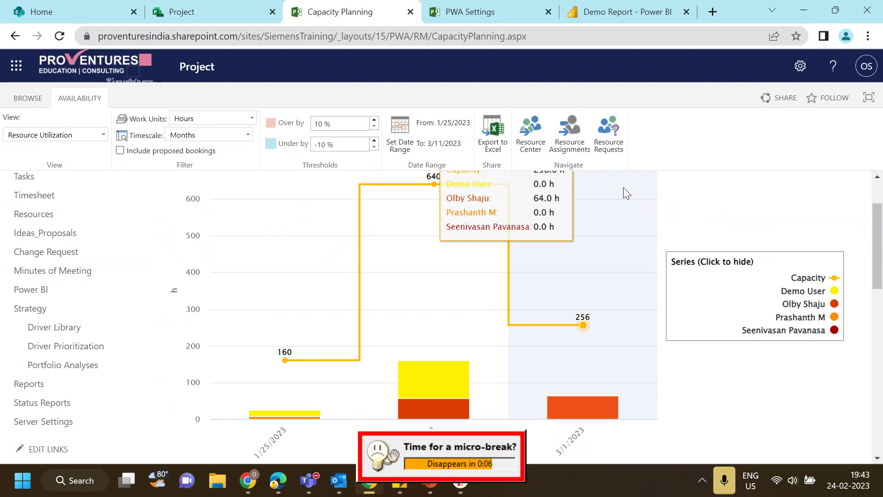
Step: Open the Resource Assignments page and review the tasks assigned under the Business plan and PMI Project projects
{"action": "left_click", "coordinate": [573, 136]}
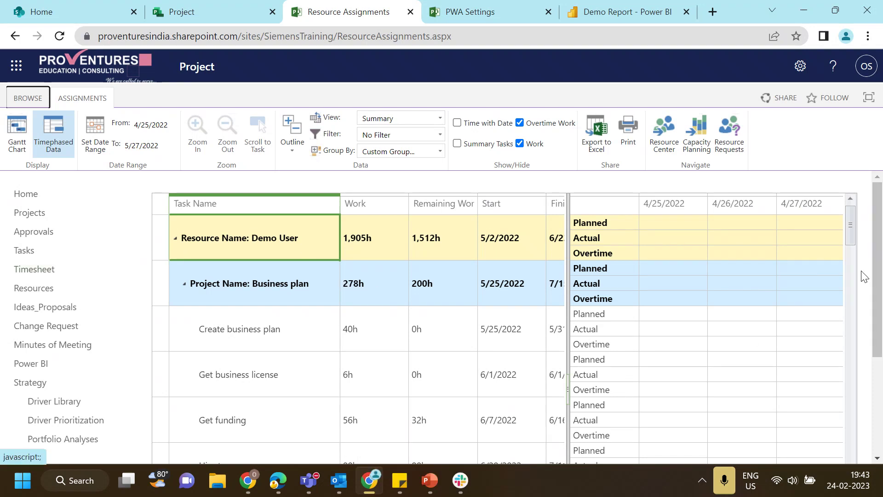
{"action": "scroll", "coordinate": [881, 290], "scroll_direction": "down", "scroll_amount": 2}
{"action": "scroll", "coordinate": [881, 290], "scroll_direction": "down", "scroll_amount": 1}
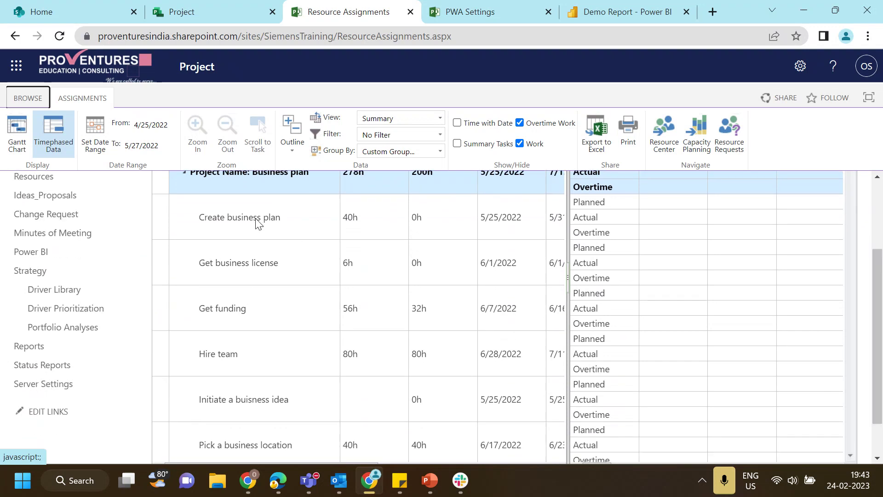
{"action": "scroll", "coordinate": [265, 324], "scroll_direction": "down", "scroll_amount": 3}
{"action": "scroll", "coordinate": [264, 324], "scroll_direction": "up", "scroll_amount": 4}
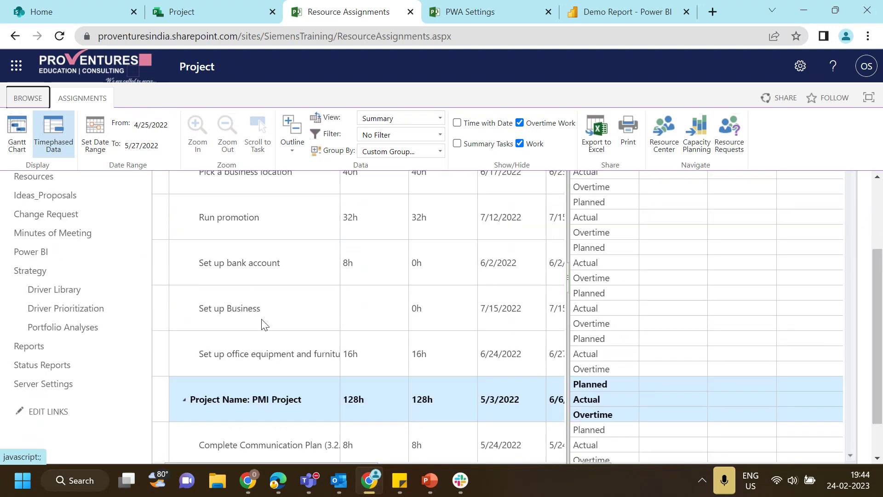
{"action": "scroll", "coordinate": [286, 398], "scroll_direction": "down", "scroll_amount": 5}
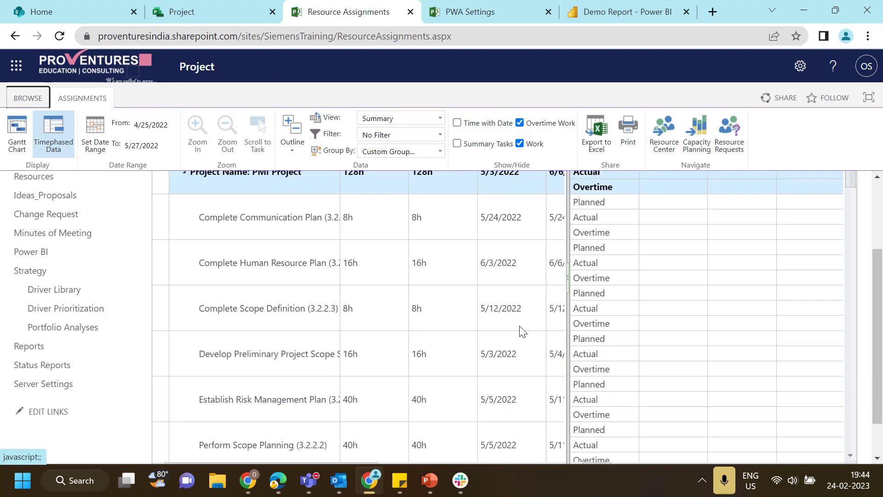
{"action": "scroll", "coordinate": [423, 351], "scroll_direction": "up", "scroll_amount": 4}
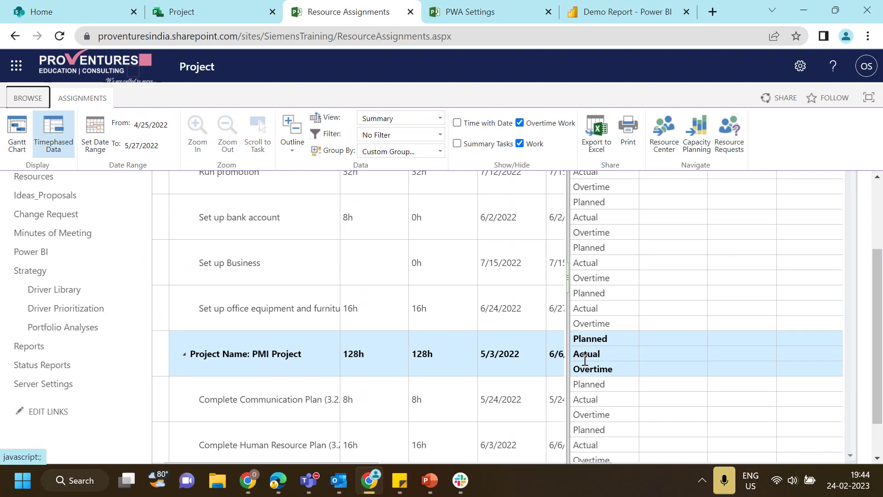
{"action": "scroll", "coordinate": [556, 273], "scroll_direction": "up", "scroll_amount": 5}
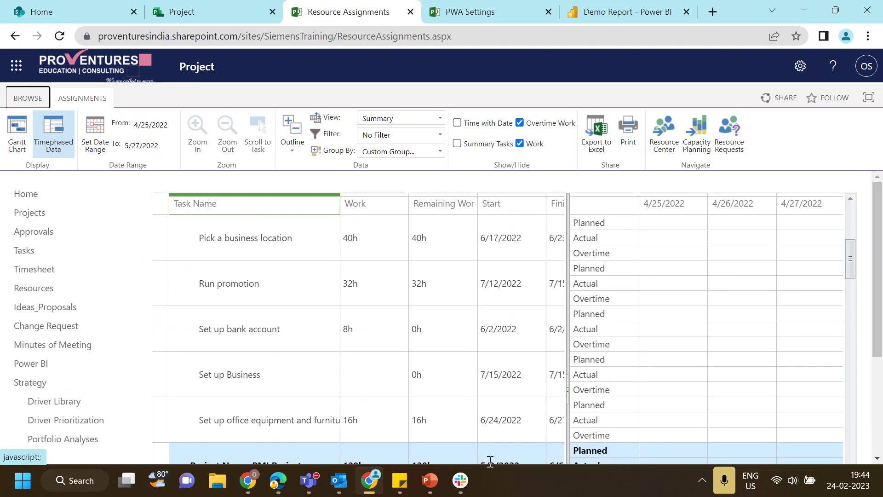
Step: Look through the daily planned and actual work in the timephased grid from 4/25/2022 into early May, ending back at 4/25/2022
{"action": "left_click", "coordinate": [664, 272]}
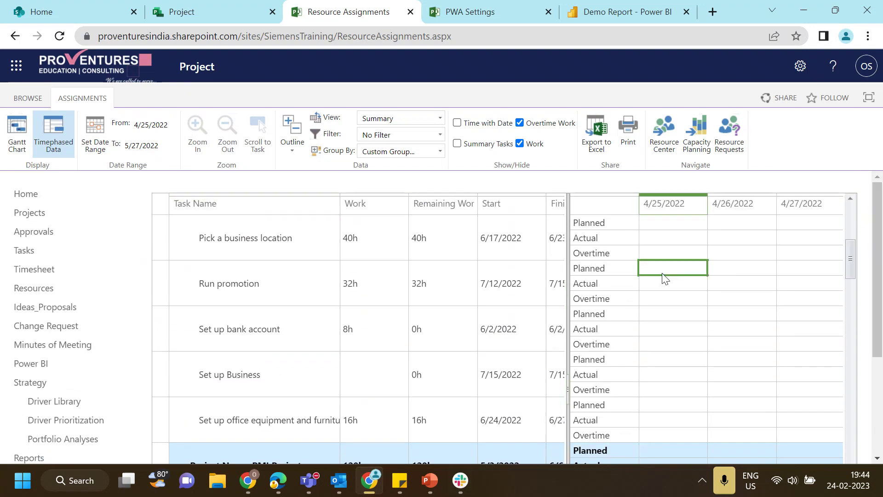
{"action": "key", "text": "Right"}
{"action": "key", "text": "Right"}
{"action": "key", "text": "Right"}
{"action": "key", "text": "Right"}
{"action": "key", "text": "Right"}
{"action": "key", "text": "Right"}
{"action": "key", "text": "Right"}
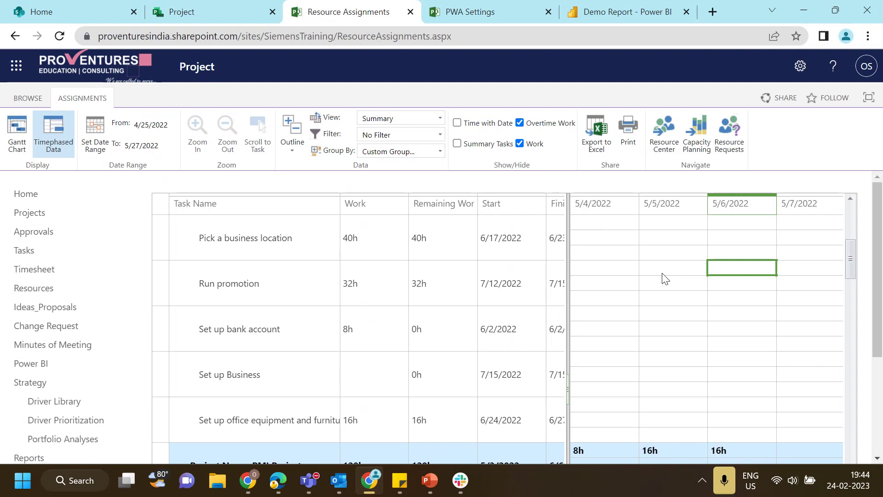
{"action": "key", "text": "Left"}
{"action": "key", "text": "Left"}
{"action": "key", "text": "Left"}
{"action": "key", "text": "Left"}
{"action": "key", "text": "Left"}
{"action": "key", "text": "Left"}
{"action": "key", "text": "Left"}
{"action": "key", "text": "Left"}
{"action": "key", "text": "Left"}
{"action": "key", "text": "Left"}
{"action": "key", "text": "Left"}
{"action": "key", "text": "Left"}
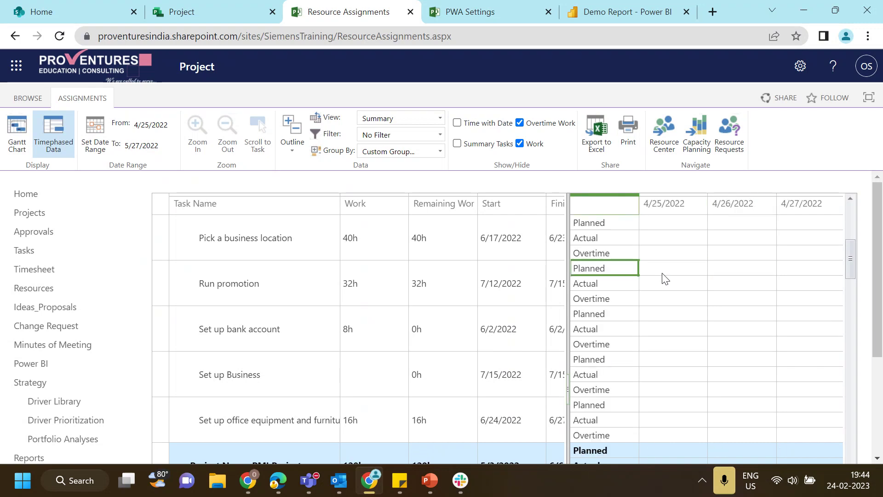
{"action": "left_click", "coordinate": [659, 239]}
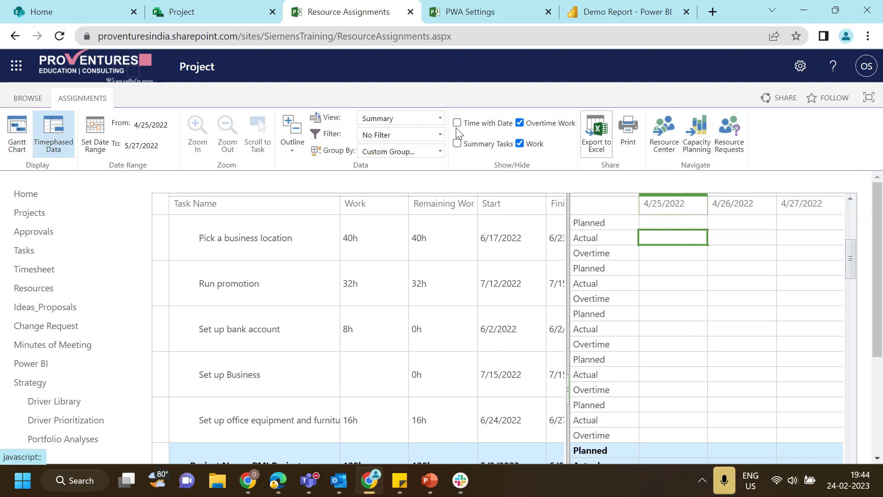
Step: Add the twelfth work resource to the selection in the Resource Center and open Capacity Planning for the selected resources
{"action": "left_click", "coordinate": [41, 289]}
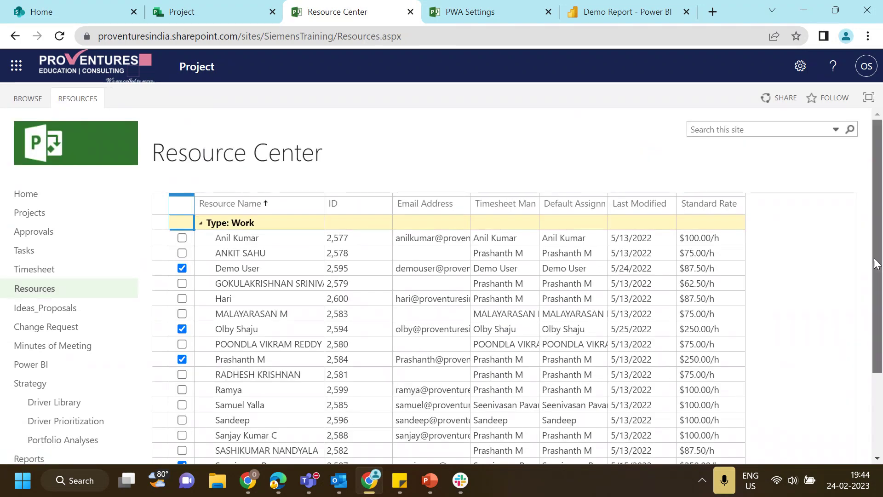
{"action": "scroll", "coordinate": [870, 258], "scroll_direction": "down", "scroll_amount": 3}
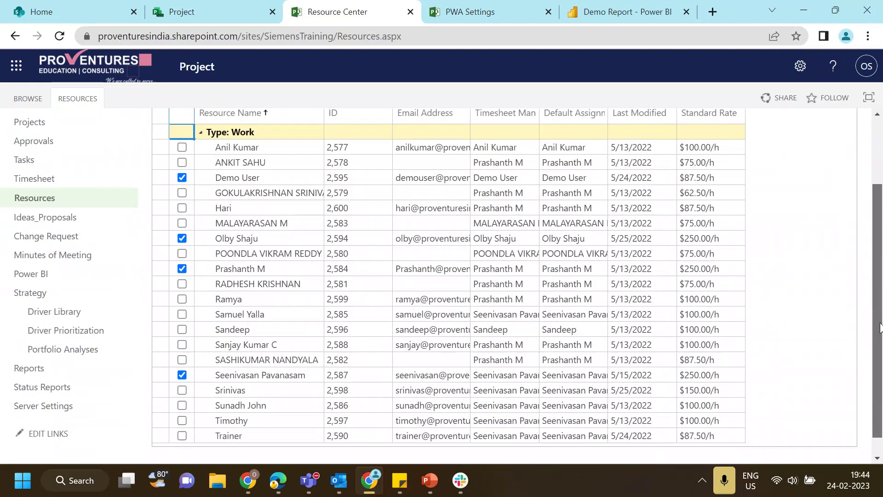
{"action": "left_click", "coordinate": [183, 314]}
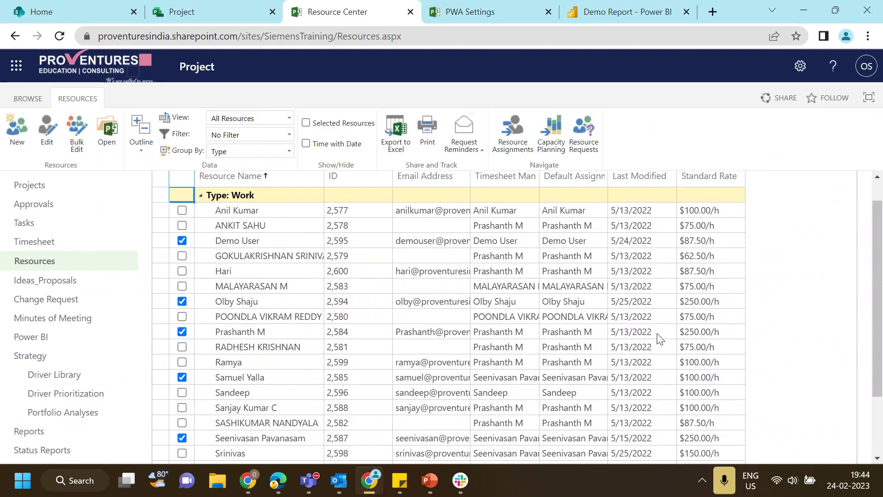
{"action": "left_click", "coordinate": [547, 138]}
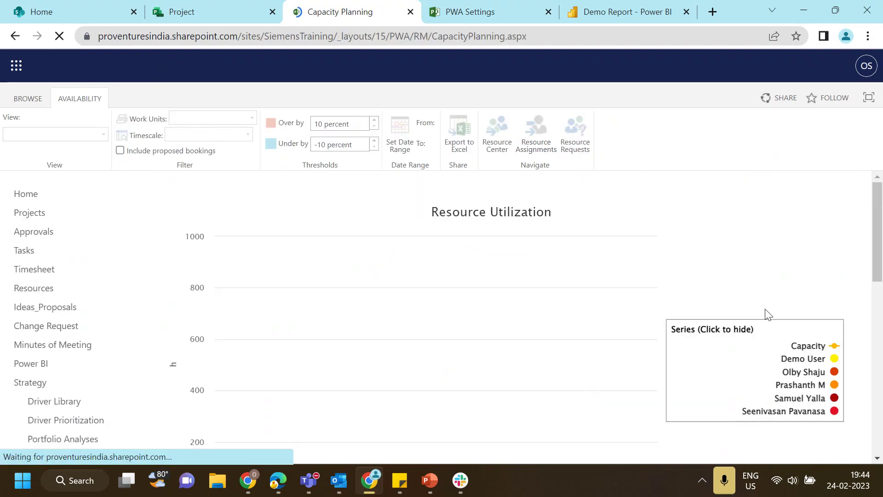
Step: Examine the Resource Utilization chart and the details table of availability, capacity and project assignments for each selected resource
{"action": "left_click_drag", "start_coordinate": [876, 201], "coordinate": [880, 264]}
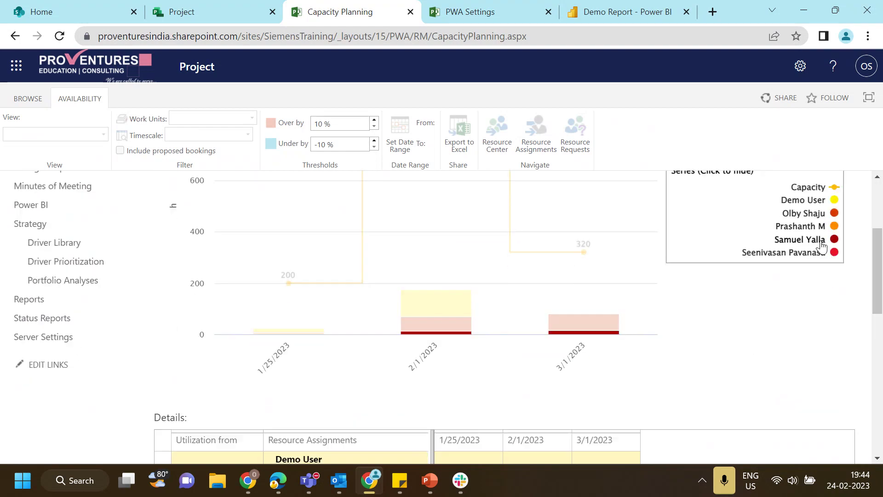
{"action": "left_click_drag", "start_coordinate": [879, 255], "coordinate": [882, 354]}
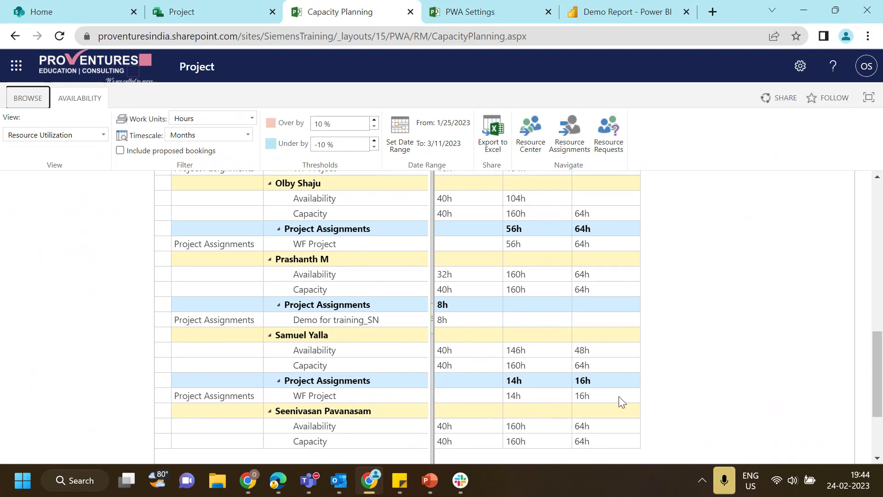
{"action": "left_click_drag", "start_coordinate": [880, 349], "coordinate": [880, 196]}
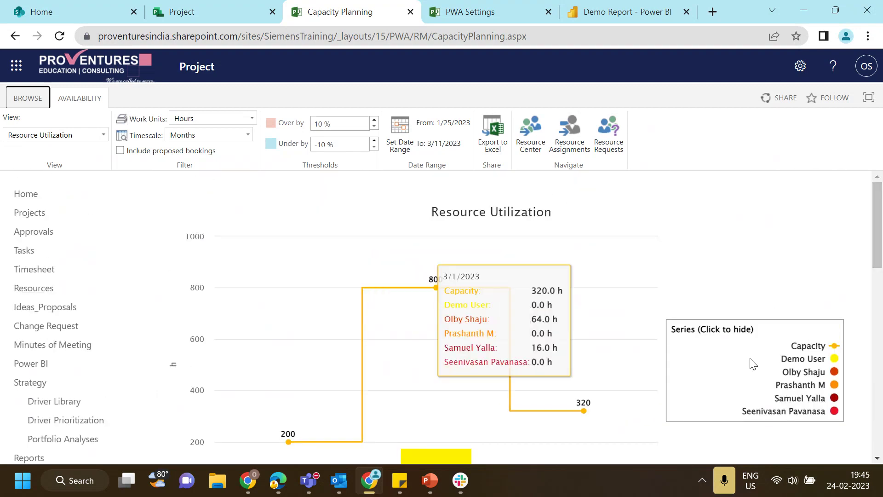
Step: Open the Tasks page and inspect the Review Contract task's start date and its Mon 2/20 timephased cell
{"action": "left_click", "coordinate": [39, 254]}
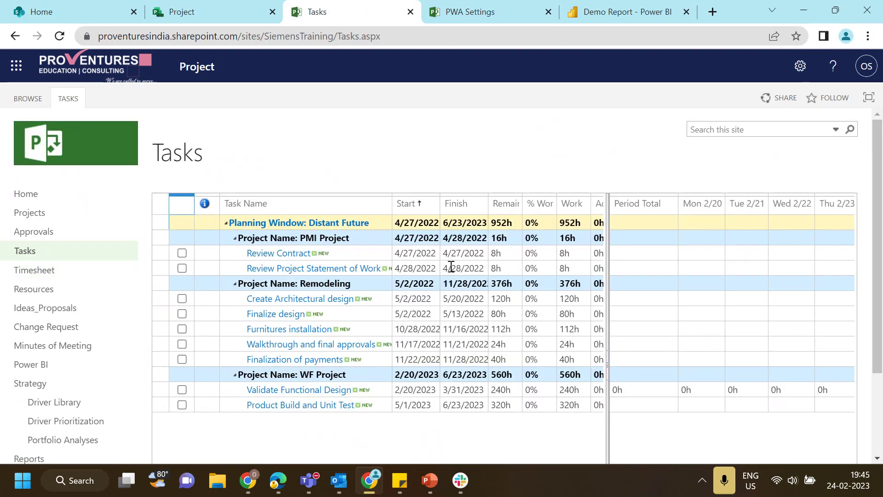
{"action": "left_click", "coordinate": [417, 254]}
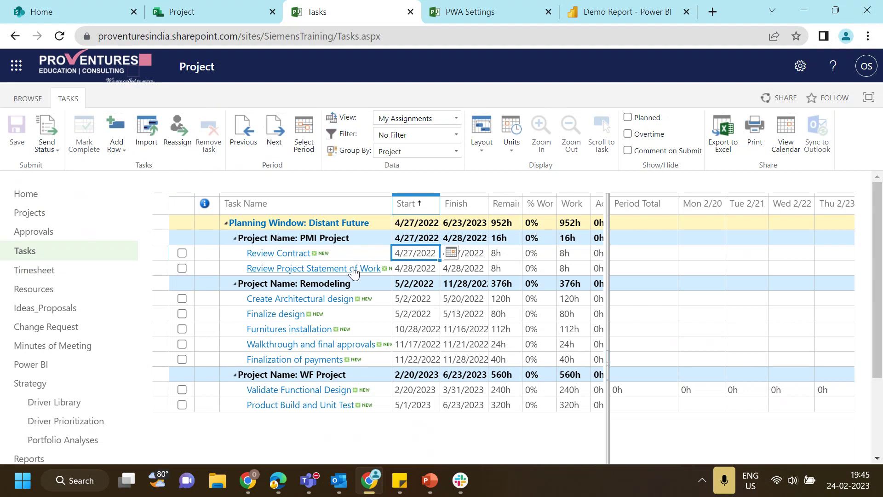
{"action": "left_click", "coordinate": [653, 252]}
{"action": "left_click", "coordinate": [711, 253]}
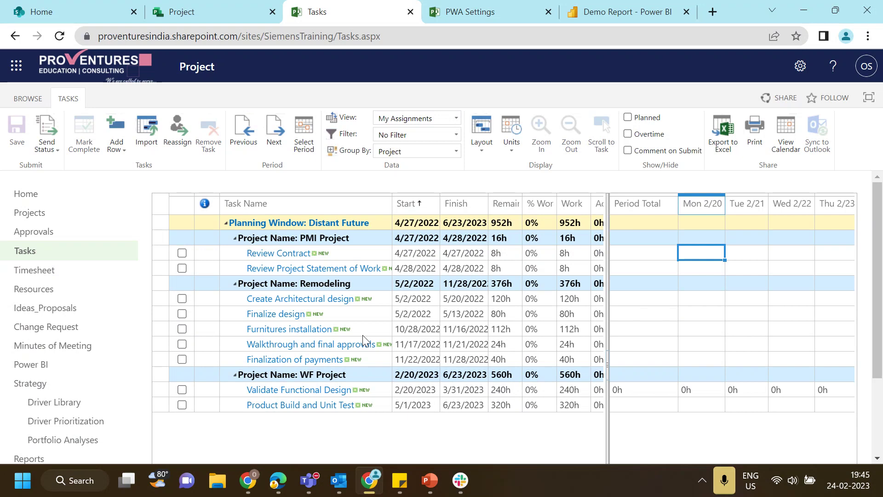
Step: View the Timesheet page and open the Approval Center to check for pending updates
{"action": "left_click", "coordinate": [293, 318]}
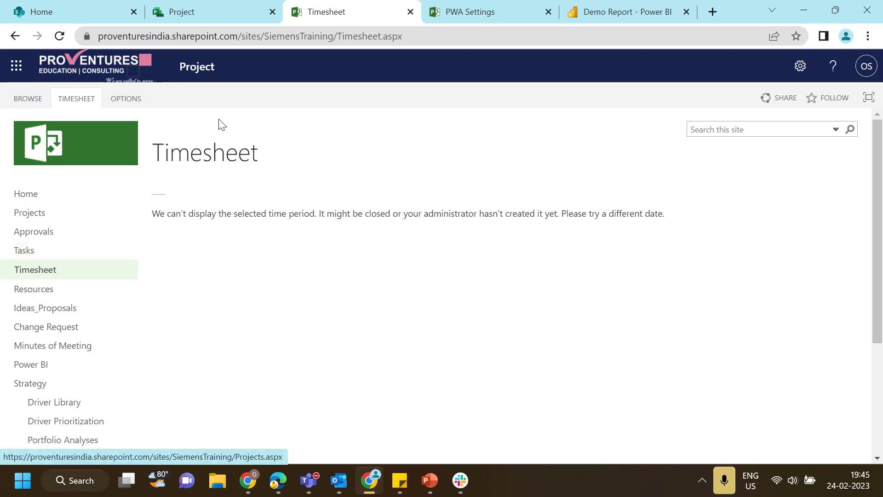
{"action": "left_click", "coordinate": [63, 239]}
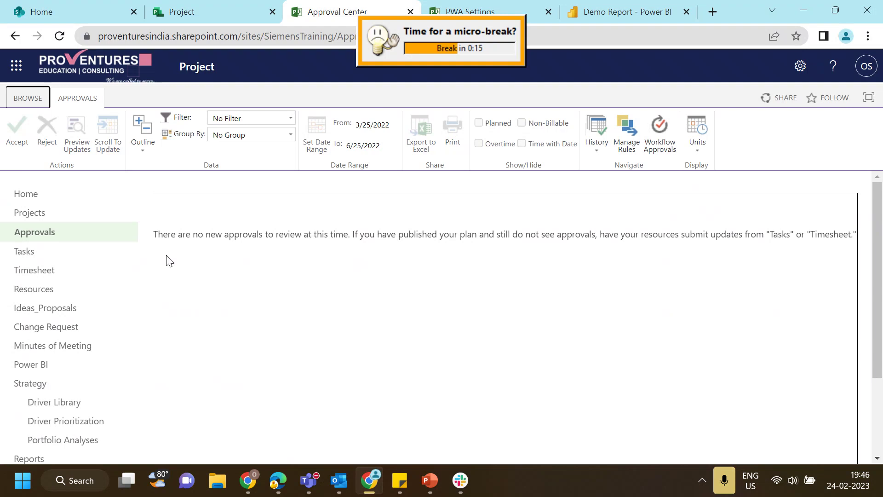
Step: Open the Demo for training_SN project from the Project Center, skipping the micro-break reminder
{"action": "left_click", "coordinate": [66, 220]}
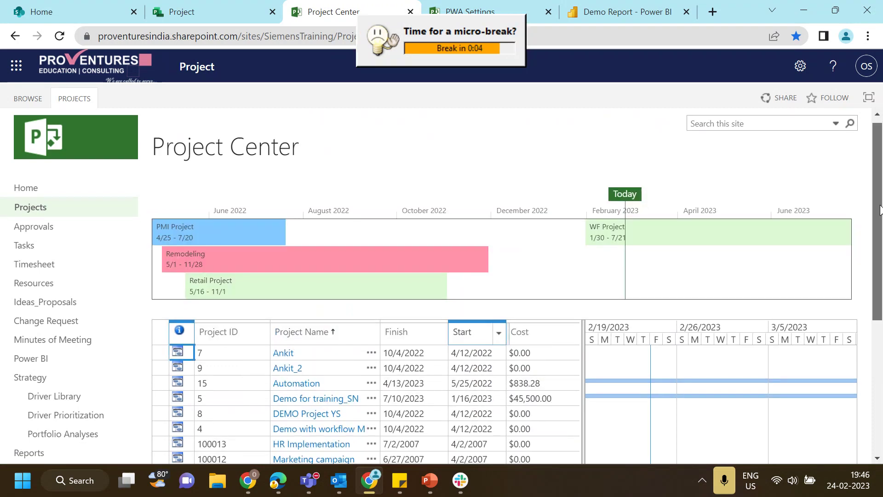
{"action": "left_click_drag", "start_coordinate": [881, 207], "coordinate": [881, 281]}
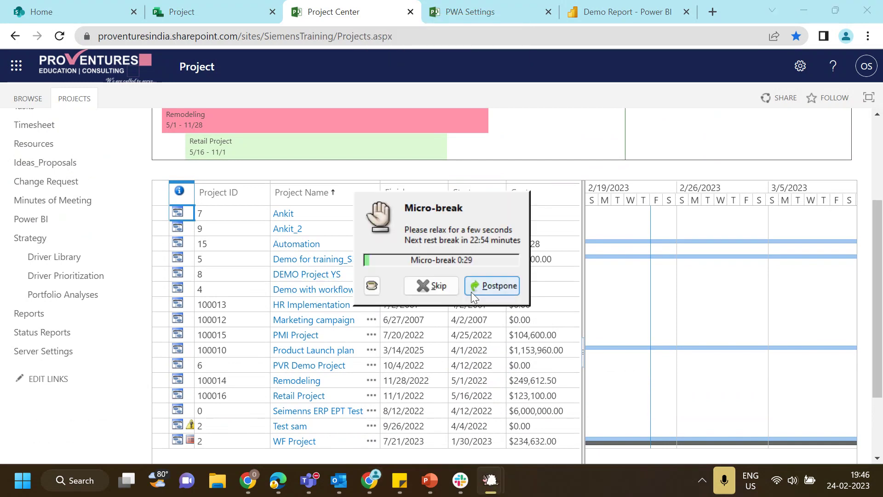
{"action": "left_click", "coordinate": [441, 288]}
{"action": "left_click", "coordinate": [329, 265]}
{"action": "left_click", "coordinate": [329, 266]}
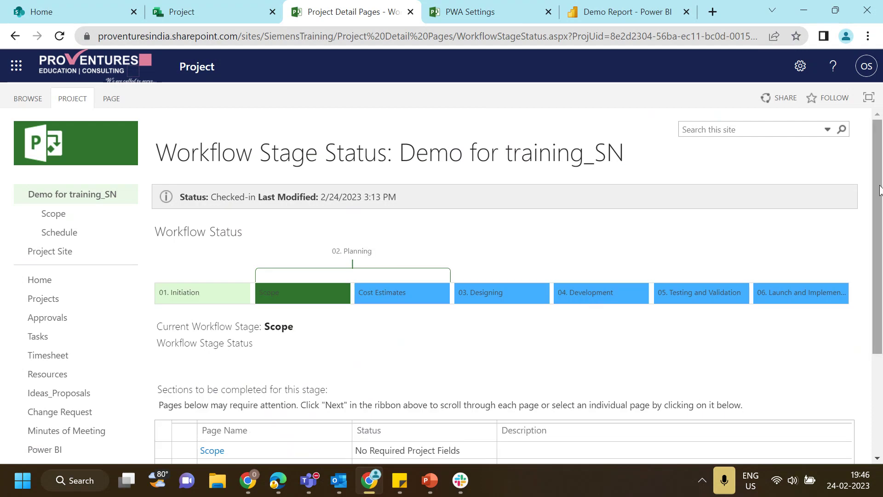
Step: Examine the project's workflow status diagram, its current stage and the sections to be completed for that stage
{"action": "left_click_drag", "start_coordinate": [878, 179], "coordinate": [881, 259]}
{"action": "scroll", "coordinate": [881, 259], "scroll_direction": "up", "scroll_amount": 3}
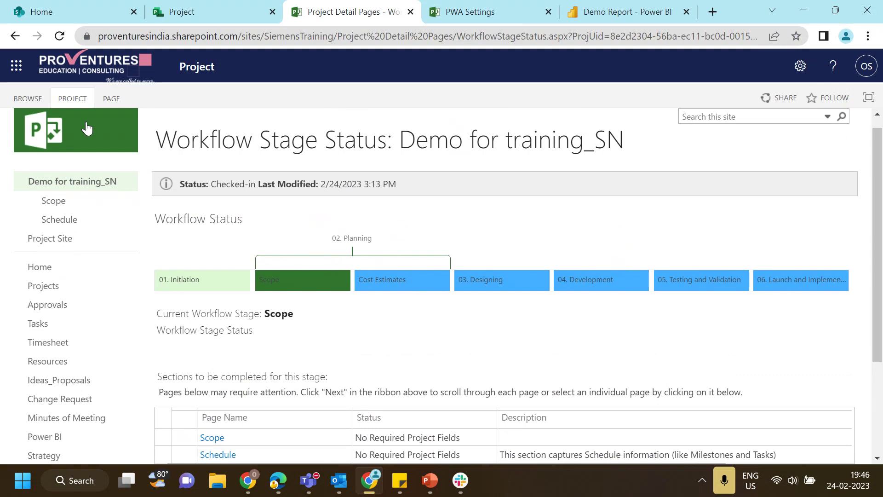
{"action": "scroll", "coordinate": [881, 273], "scroll_direction": "down", "scroll_amount": 2}
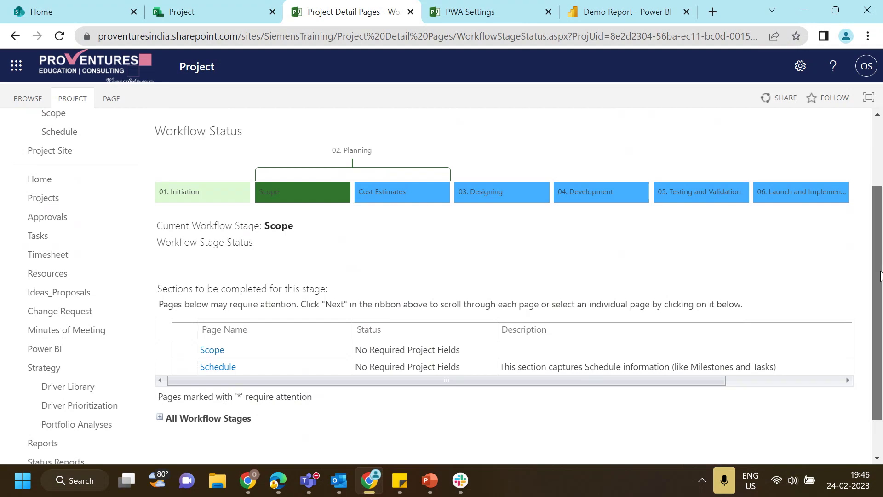
{"action": "scroll", "coordinate": [881, 274], "scroll_direction": "up", "scroll_amount": 1}
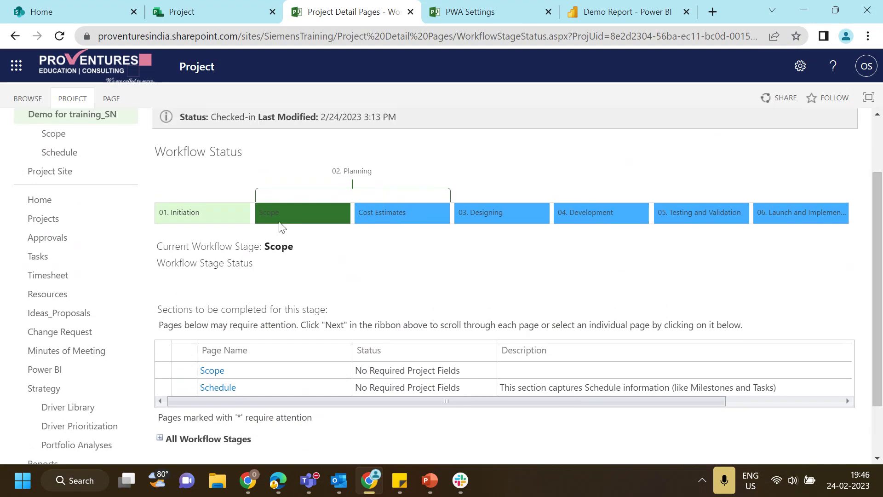
{"action": "left_click_drag", "start_coordinate": [878, 223], "coordinate": [878, 226]}
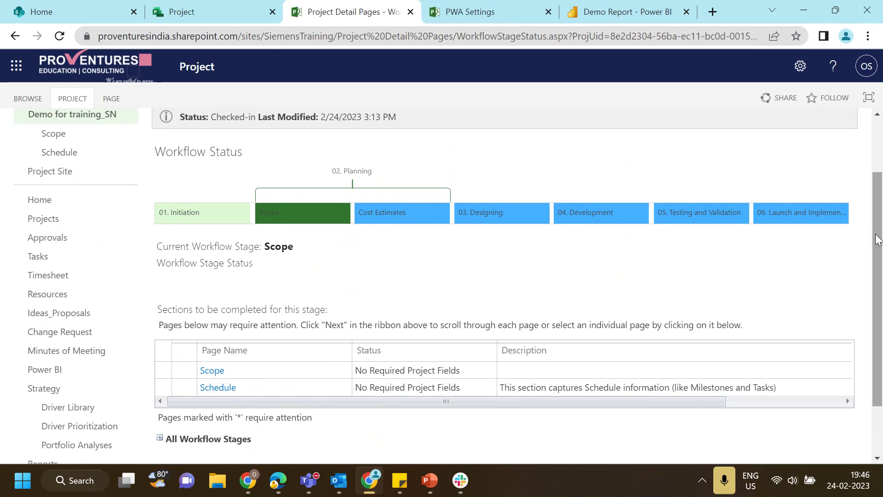
{"action": "left_click_drag", "start_coordinate": [878, 239], "coordinate": [882, 291]}
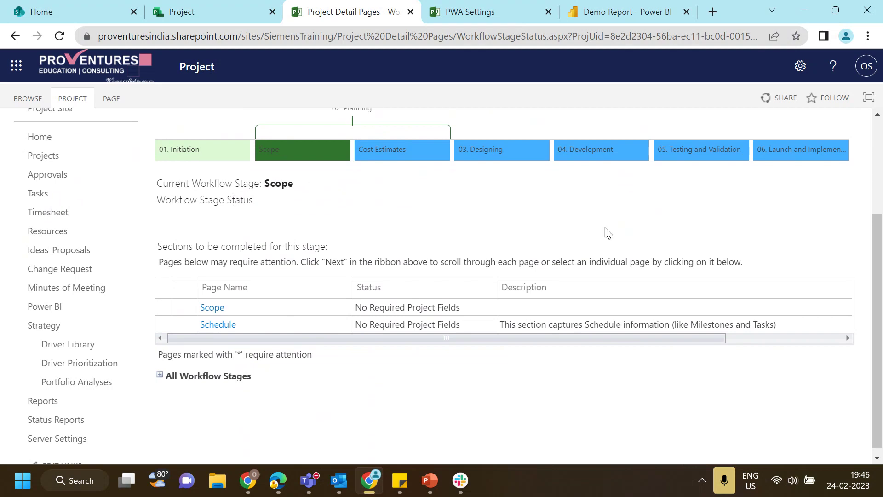
{"action": "scroll", "coordinate": [389, 166], "scroll_direction": "up", "scroll_amount": 1}
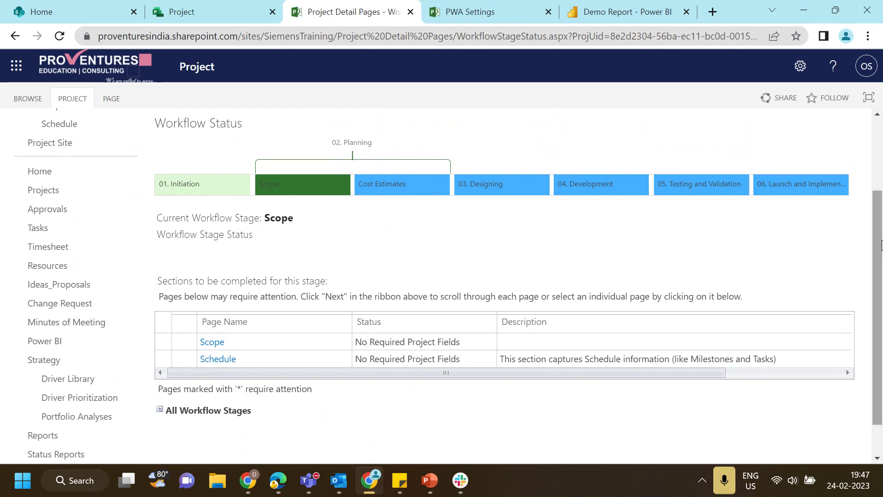
{"action": "left_click_drag", "start_coordinate": [881, 249], "coordinate": [796, 258]}
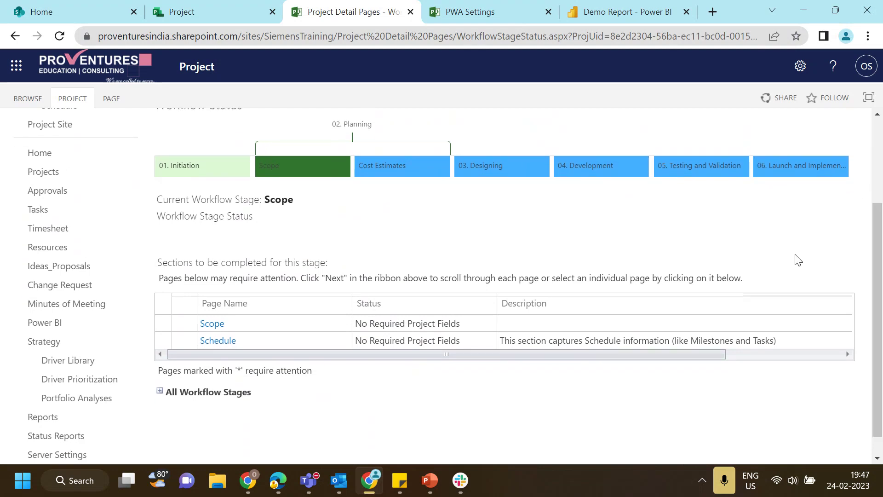
Step: Expand All Workflow Stages and review the state, entry date and completion date of each stage from Initiation to Launch
{"action": "left_click", "coordinate": [160, 392]}
{"action": "left_click_drag", "start_coordinate": [878, 250], "coordinate": [881, 362]}
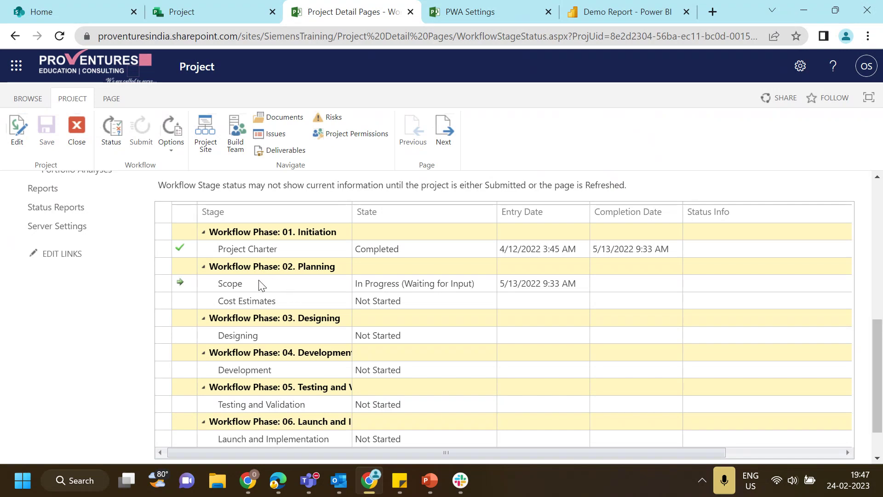
{"action": "left_click_drag", "start_coordinate": [878, 385], "coordinate": [878, 244]}
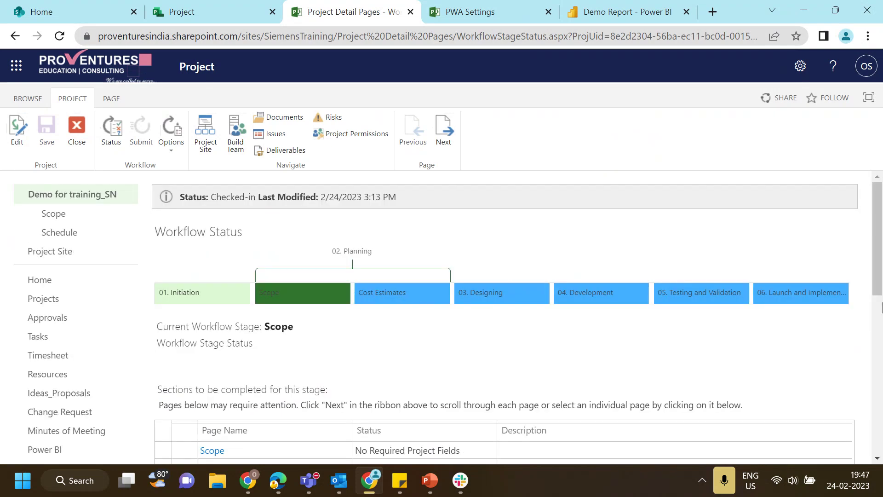
{"action": "scroll", "coordinate": [882, 307], "scroll_direction": "down", "scroll_amount": 10}
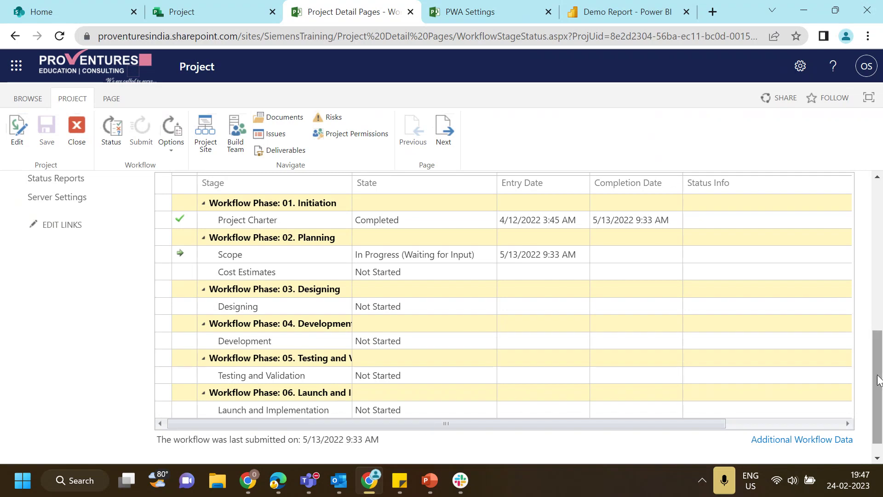
Step: Return to the workflow status diagram and open the project's Scope page to review its Basic Info fields
{"action": "scroll", "coordinate": [879, 380], "scroll_direction": "up", "scroll_amount": 10}
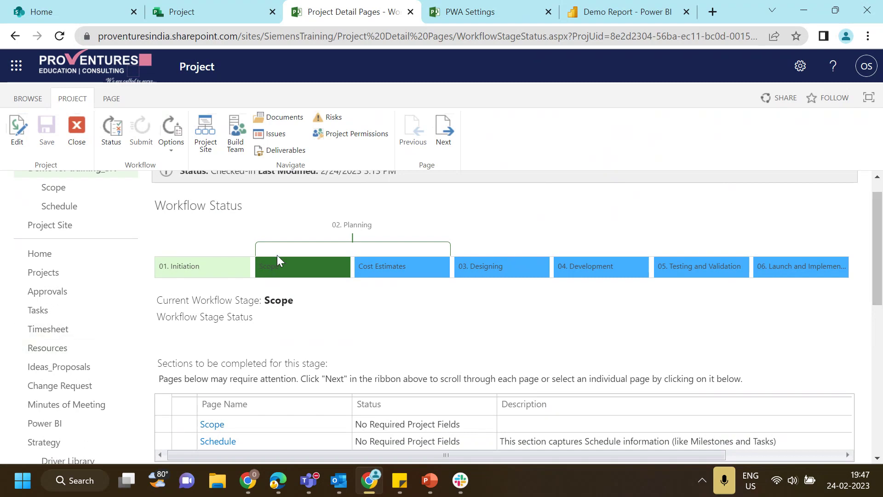
{"action": "scroll", "coordinate": [877, 253], "scroll_direction": "down", "scroll_amount": 1}
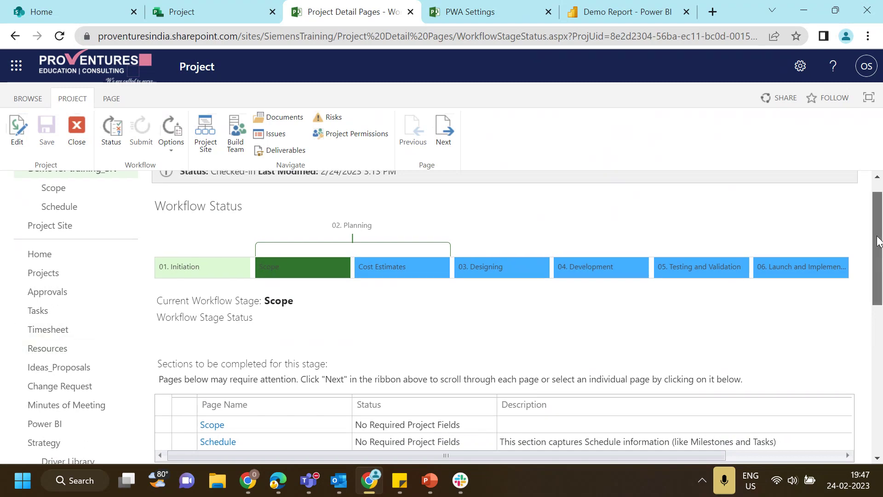
{"action": "scroll", "coordinate": [879, 252], "scroll_direction": "up", "scroll_amount": 1}
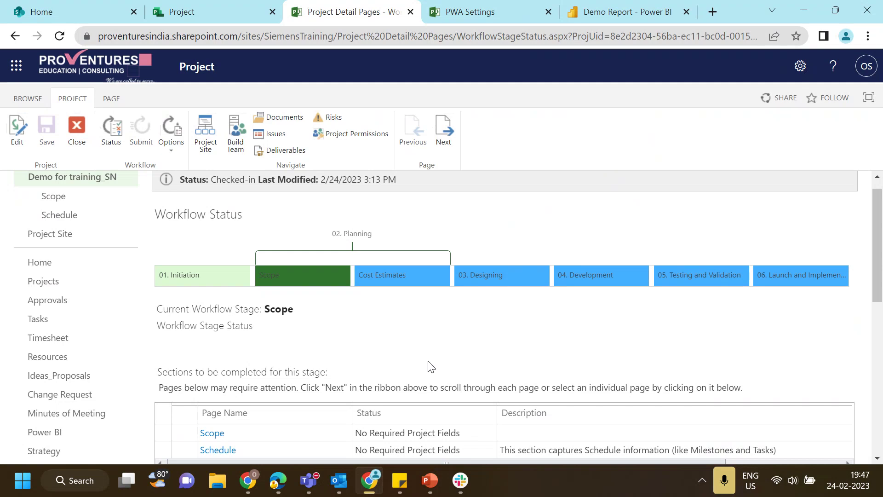
{"action": "left_click", "coordinate": [61, 198]}
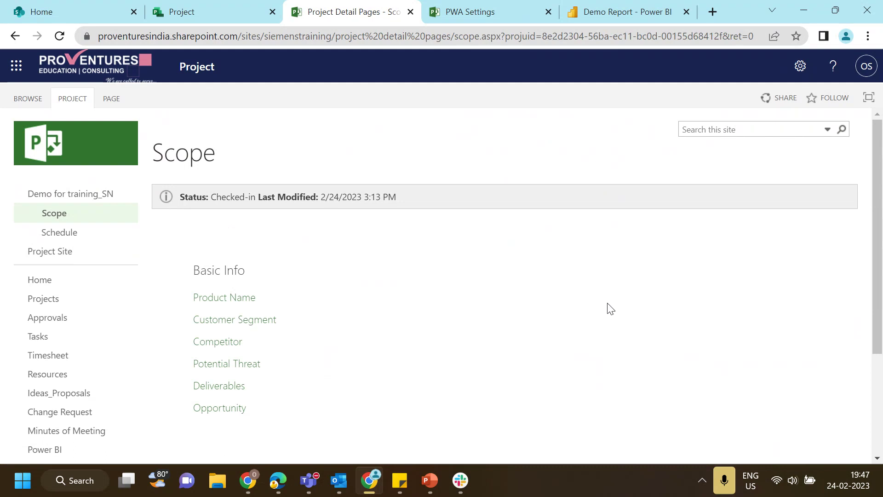
{"action": "scroll", "coordinate": [608, 308], "scroll_direction": "down", "scroll_amount": 3}
{"action": "scroll", "coordinate": [607, 309], "scroll_direction": "up", "scroll_amount": 3}
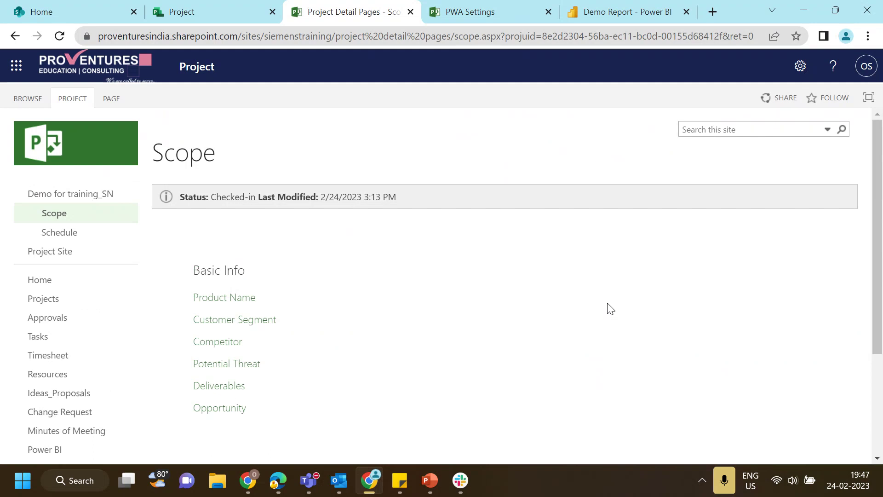
Step: Open the project's site and look over its home page, from the project summary to the newsfeed and documents
{"action": "left_click", "coordinate": [80, 256]}
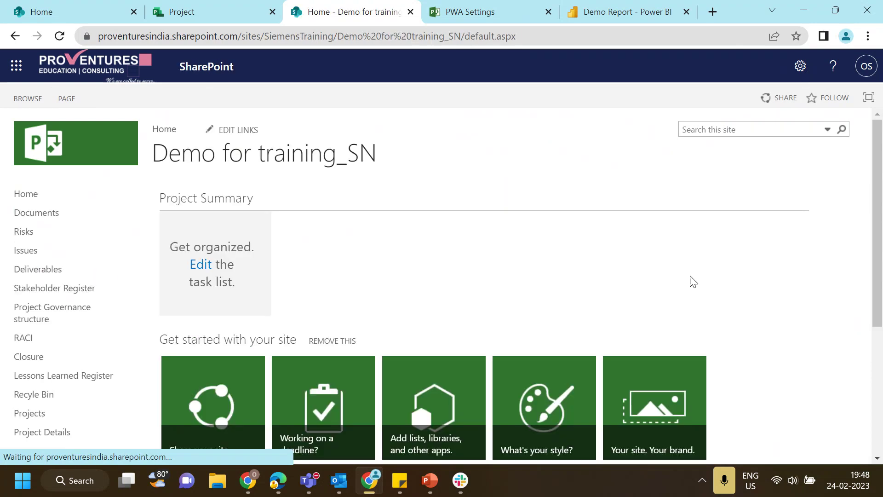
{"action": "scroll", "coordinate": [766, 280], "scroll_direction": "down", "scroll_amount": 3}
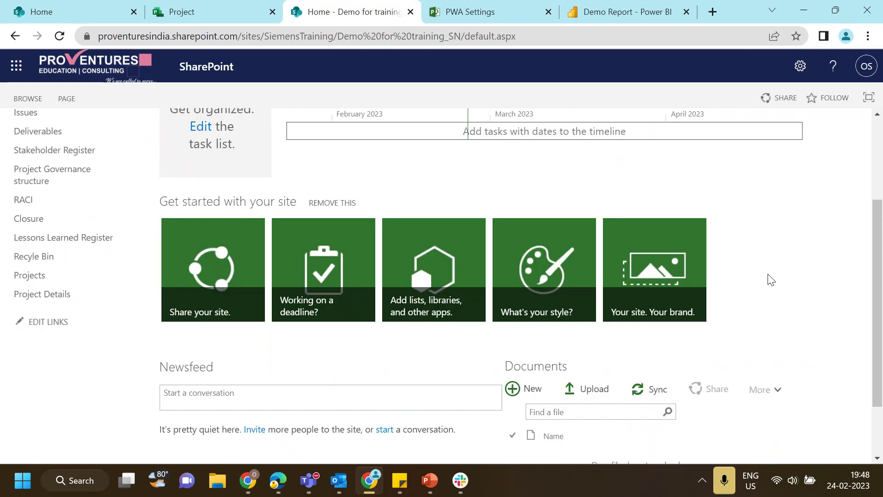
{"action": "scroll", "coordinate": [768, 278], "scroll_direction": "up", "scroll_amount": 3}
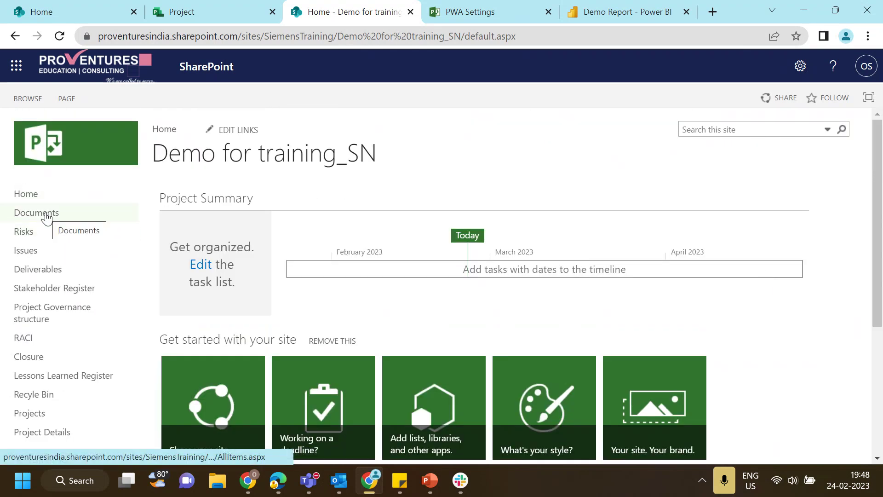
Step: View the project site's Risks and RACI lists and return to the site's home page
{"action": "left_click", "coordinate": [34, 232]}
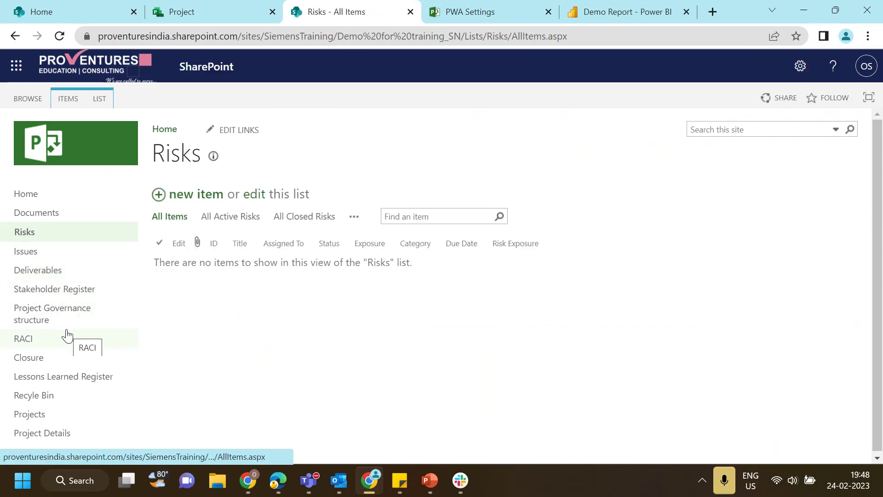
{"action": "left_click", "coordinate": [40, 355]}
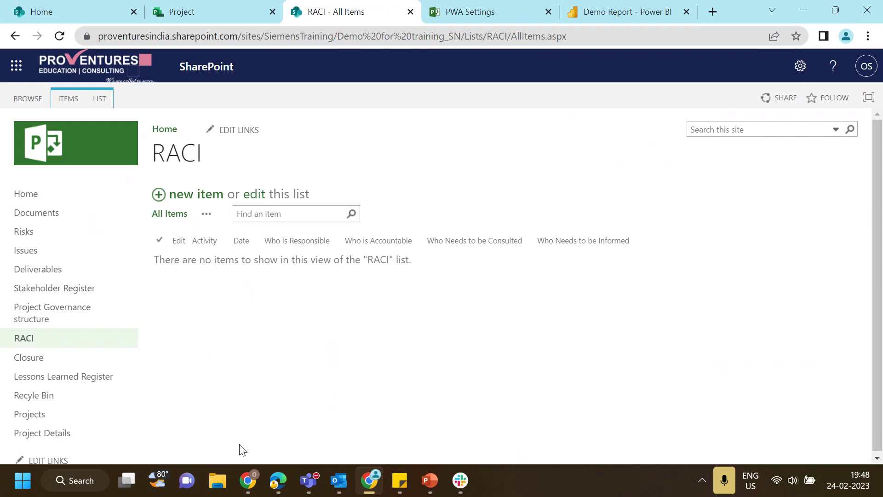
{"action": "left_click", "coordinate": [14, 38]}
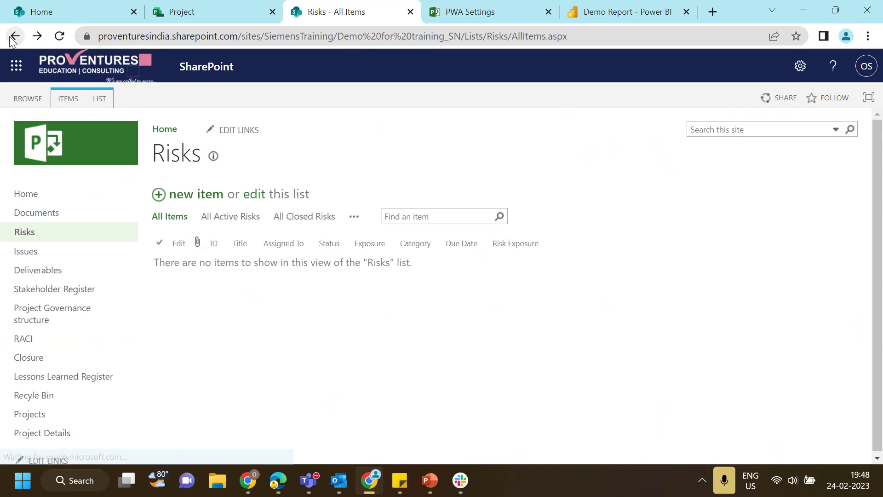
{"action": "left_click", "coordinate": [10, 37]}
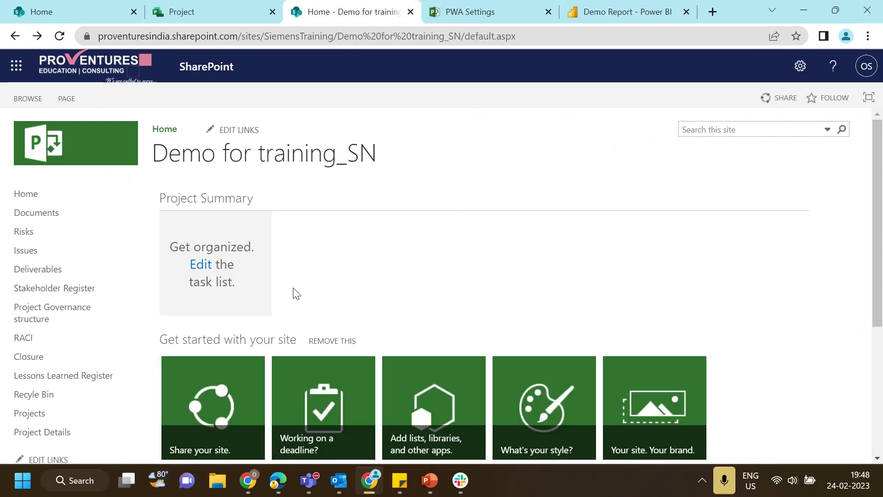
{"action": "scroll", "coordinate": [293, 290], "scroll_direction": "down", "scroll_amount": 2}
{"action": "scroll", "coordinate": [293, 289], "scroll_direction": "up", "scroll_amount": 2}
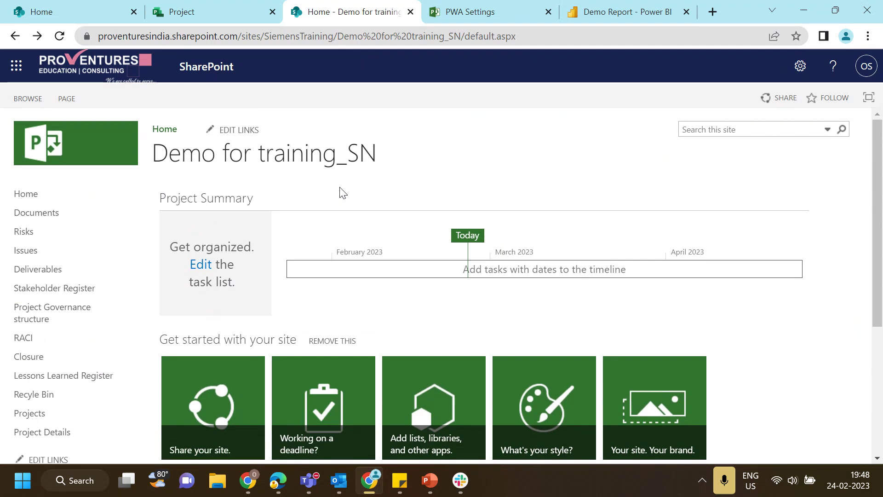
Step: Go back to the Scope page of Demo for training_SN and look through its Basic Info fields and site links
{"action": "left_click", "coordinate": [14, 38]}
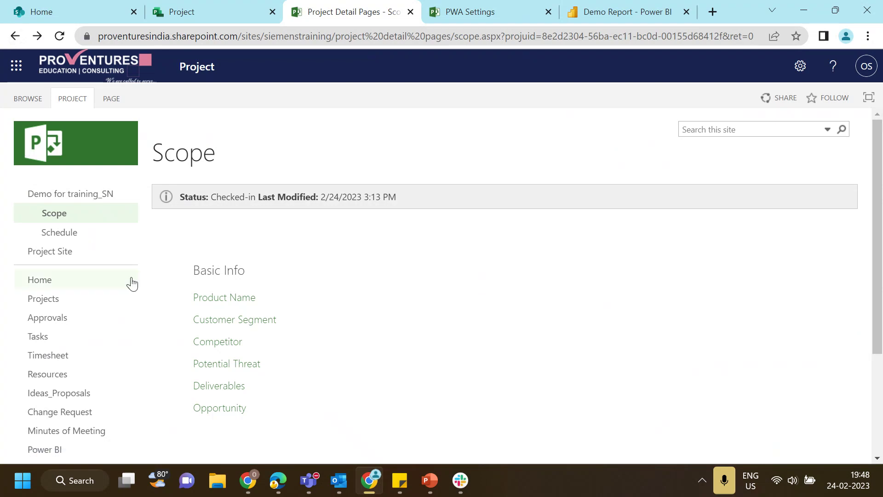
{"action": "scroll", "coordinate": [548, 321], "scroll_direction": "down", "scroll_amount": 3}
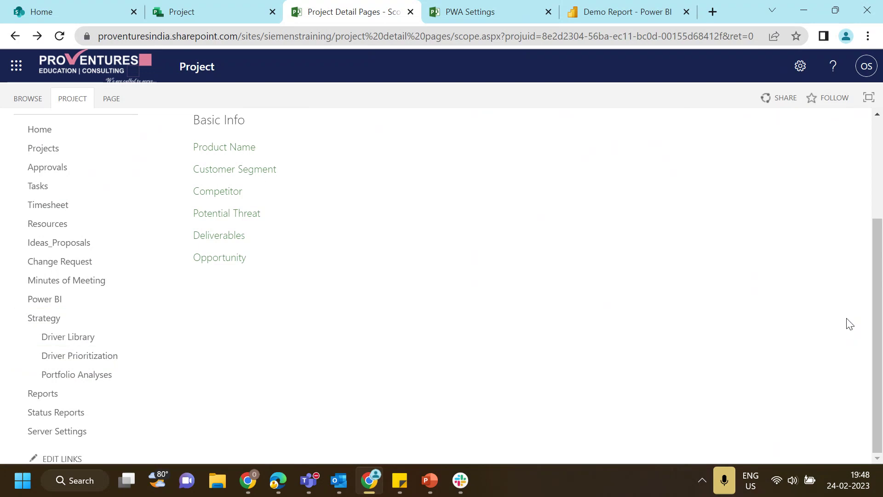
{"action": "scroll", "coordinate": [779, 294], "scroll_direction": "up", "scroll_amount": 3}
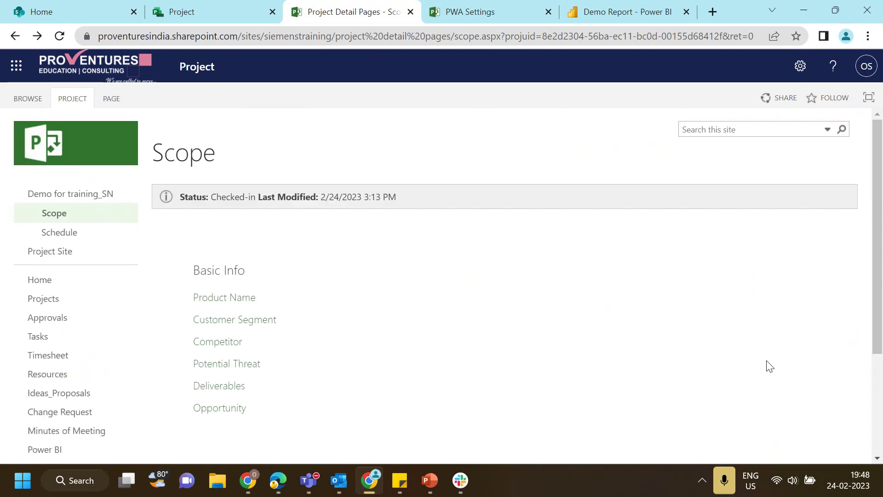
{"action": "scroll", "coordinate": [767, 364], "scroll_direction": "down", "scroll_amount": 3}
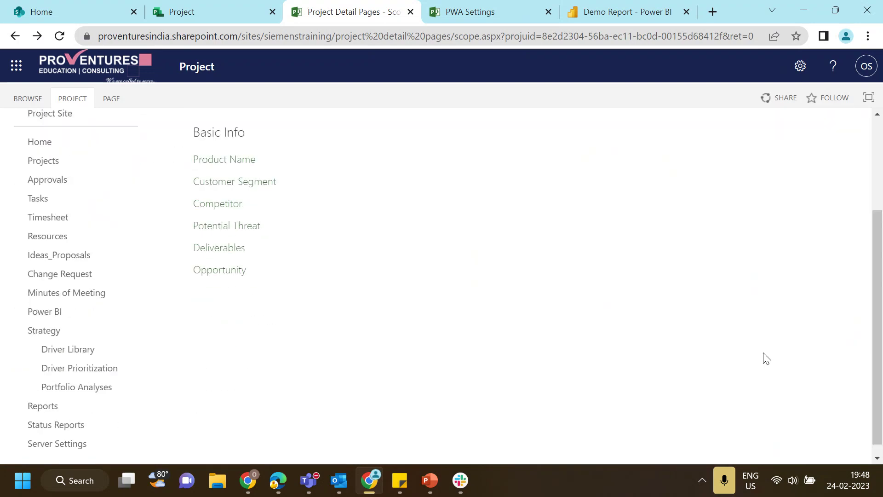
Step: Open the 2022 Roadmap from Project home and examine its rows and key dates along the timeline into 2023
{"action": "left_click", "coordinate": [223, 6]}
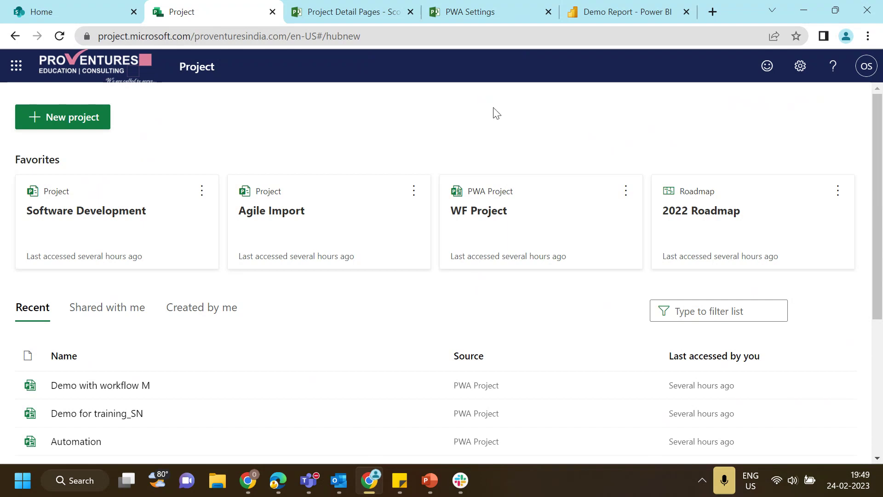
{"action": "left_click", "coordinate": [744, 220]}
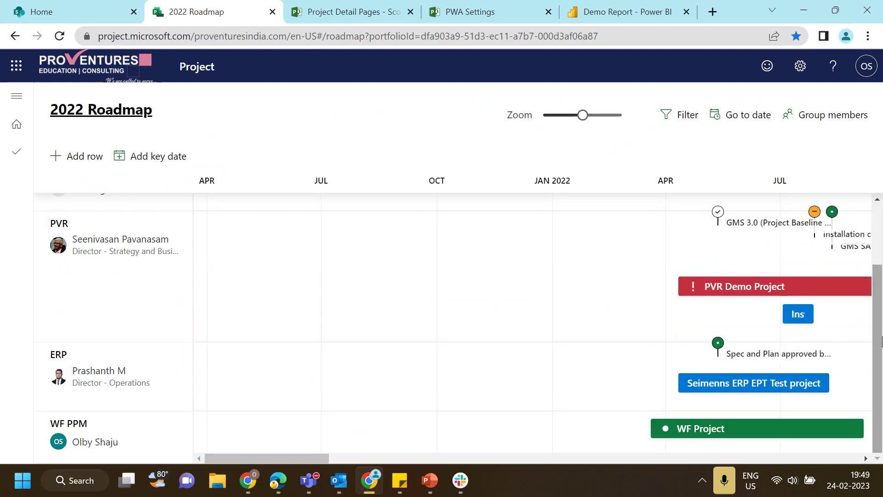
{"action": "left_click_drag", "start_coordinate": [296, 462], "coordinate": [366, 462]}
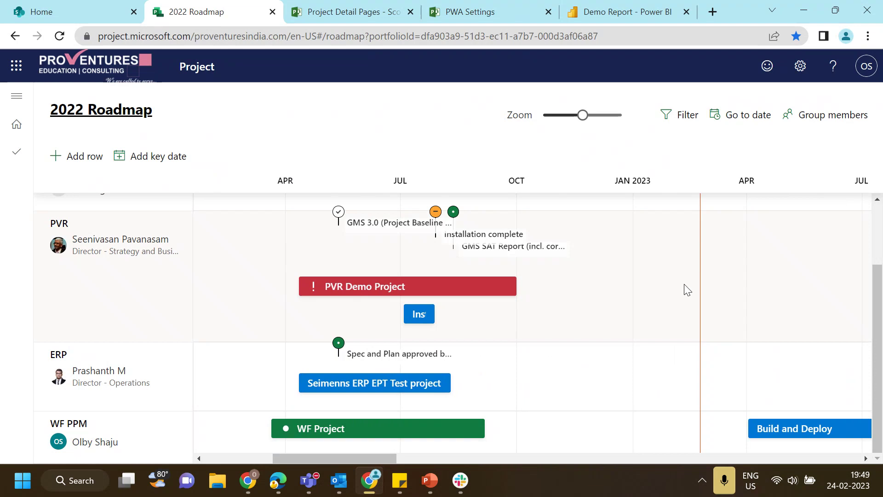
{"action": "left_click_drag", "start_coordinate": [882, 309], "coordinate": [882, 310]}
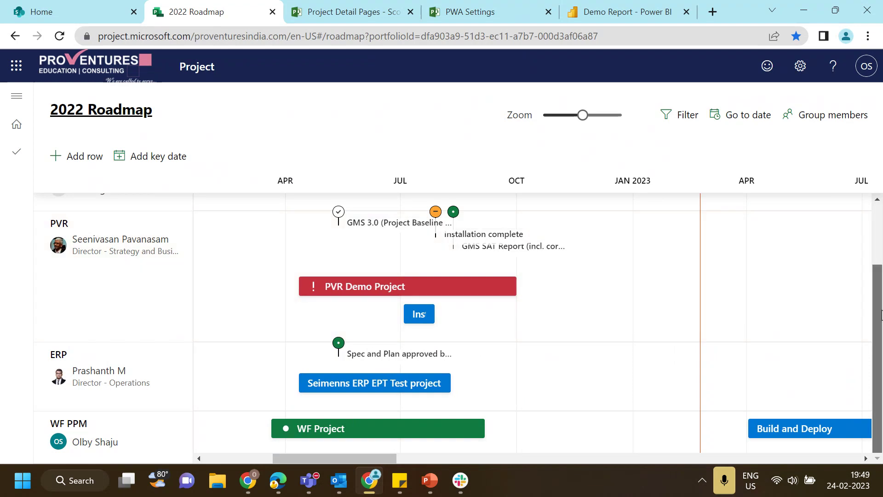
{"action": "left_click_drag", "start_coordinate": [882, 341], "coordinate": [882, 341]}
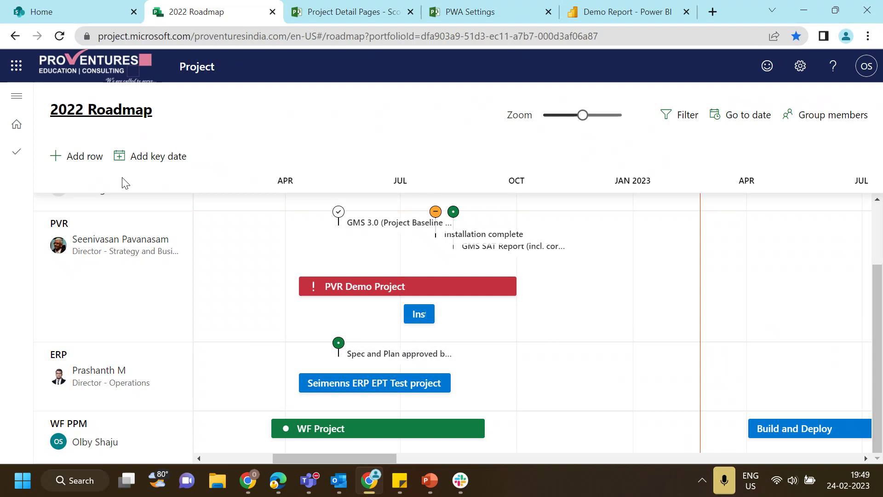
Step: Add a row named WF to the 2022 Roadmap and assign the presenter as its owner
{"action": "left_click", "coordinate": [78, 160]}
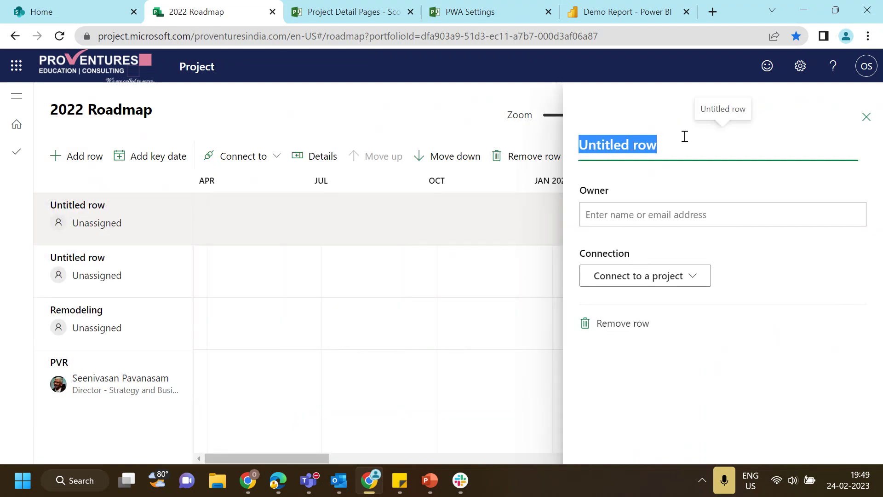
{"action": "type", "text": "W"}
{"action": "key", "text": "ctrl+z"}
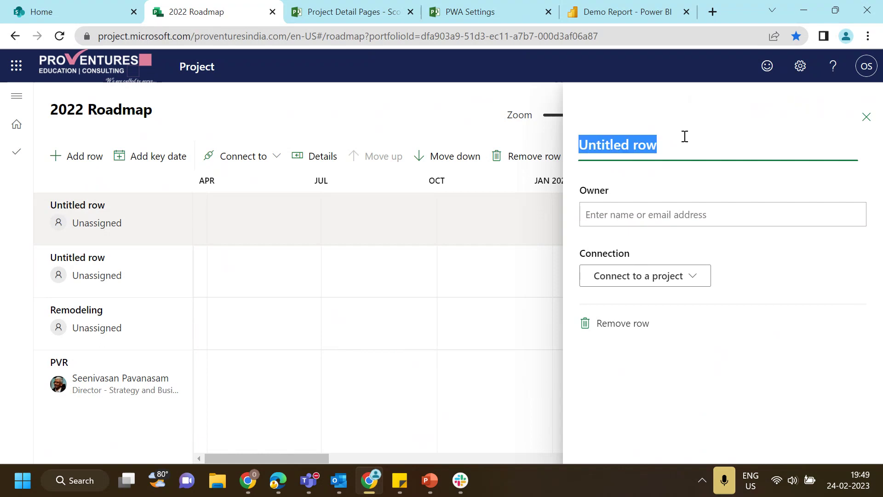
{"action": "type", "text": "WF"}
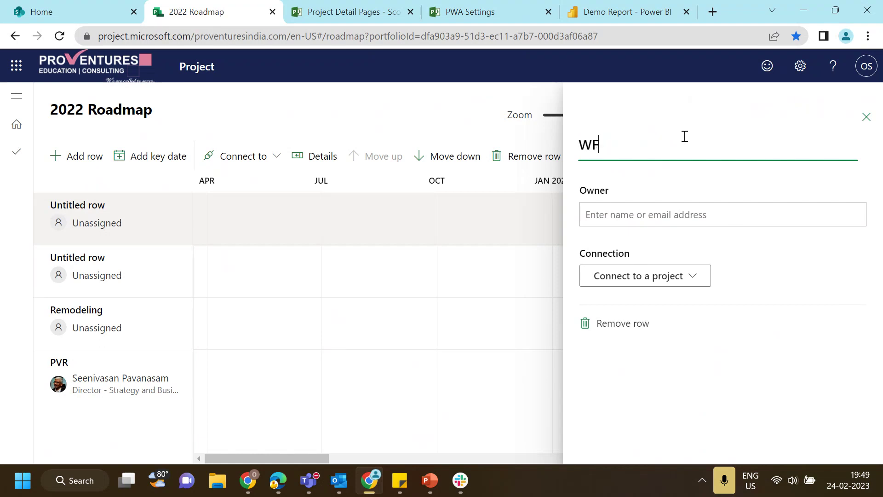
{"action": "left_click", "coordinate": [696, 219]}
{"action": "type", "text": "olby"}
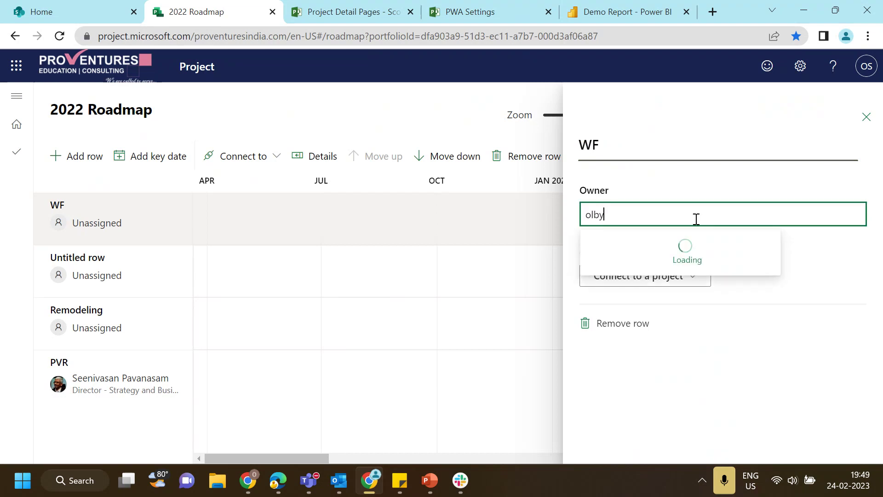
{"action": "left_click", "coordinate": [696, 247]}
Step: View the project connection options for the WF row and close its details without choosing one
{"action": "left_click", "coordinate": [699, 283]}
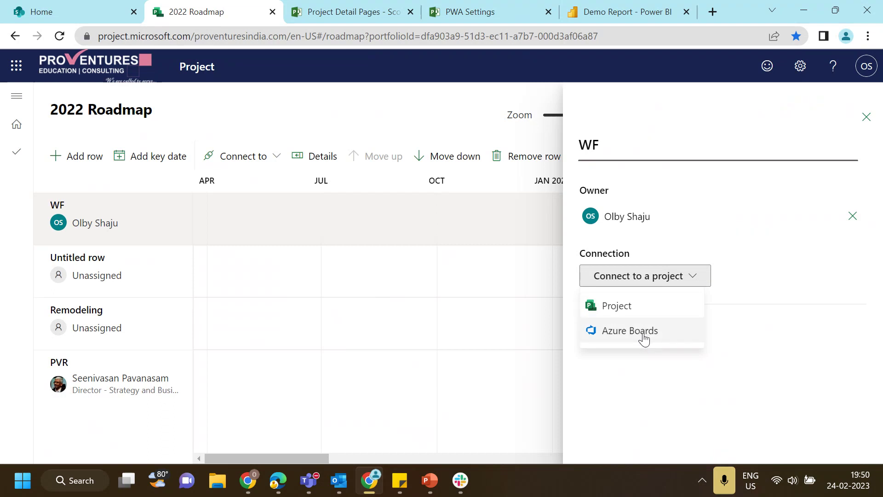
{"action": "left_click", "coordinate": [802, 252]}
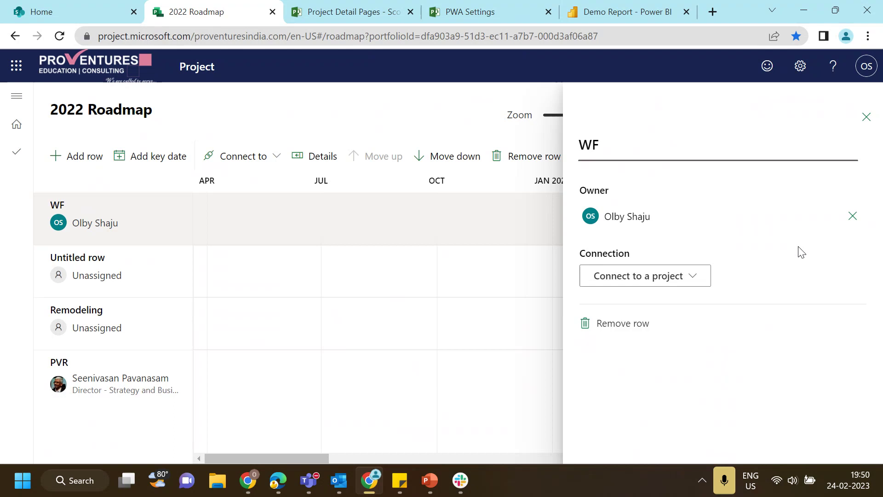
{"action": "left_click", "coordinate": [867, 117]}
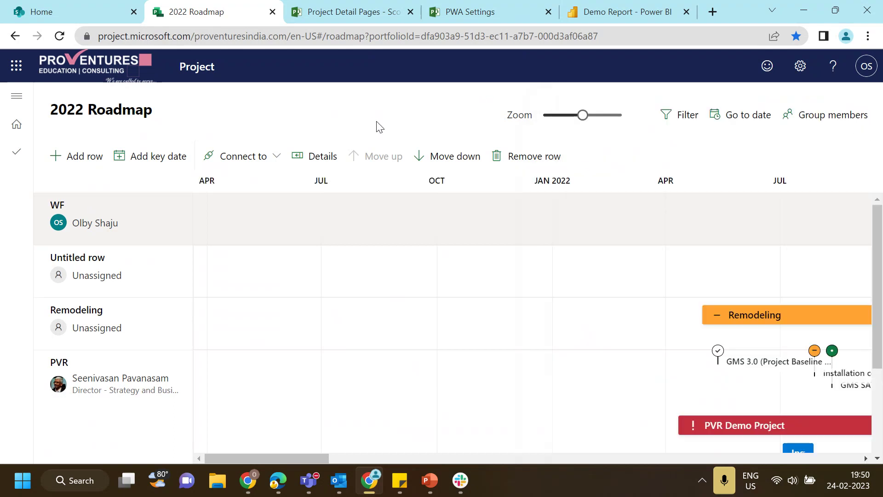
Step: Open the Agile Import project from Project home and review its task grid with phases, assignees and durations
{"action": "left_click", "coordinate": [4, 32]}
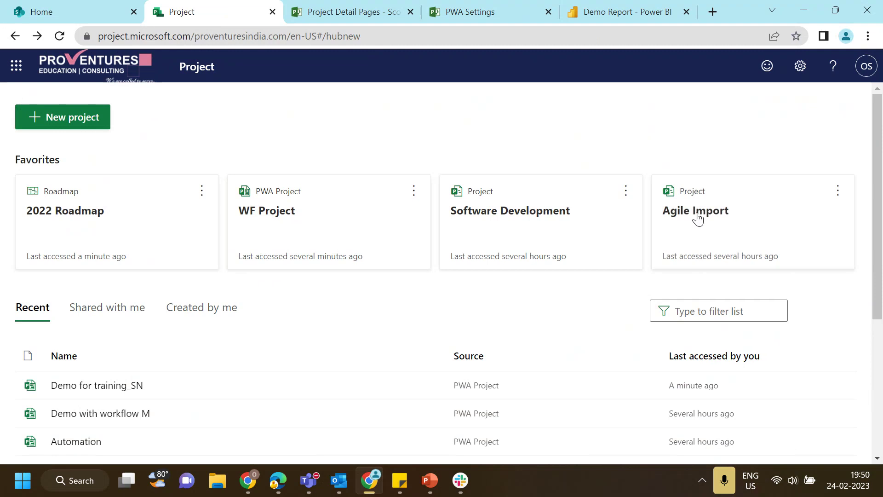
{"action": "left_click", "coordinate": [694, 219]}
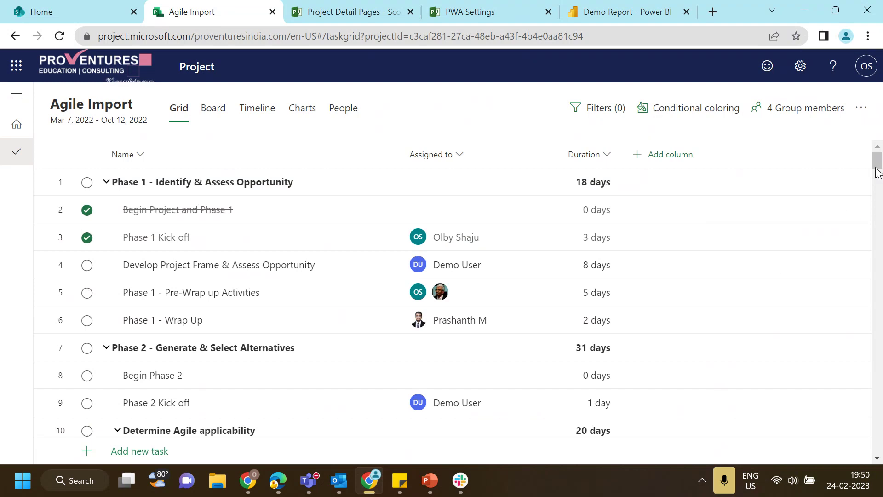
{"action": "scroll", "coordinate": [327, 249], "scroll_direction": "down", "scroll_amount": 2}
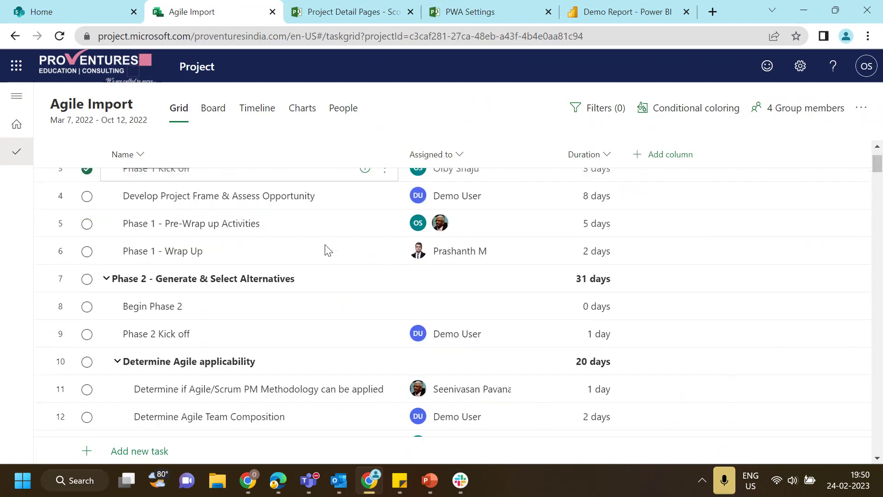
{"action": "scroll", "coordinate": [275, 247], "scroll_direction": "up", "scroll_amount": 2}
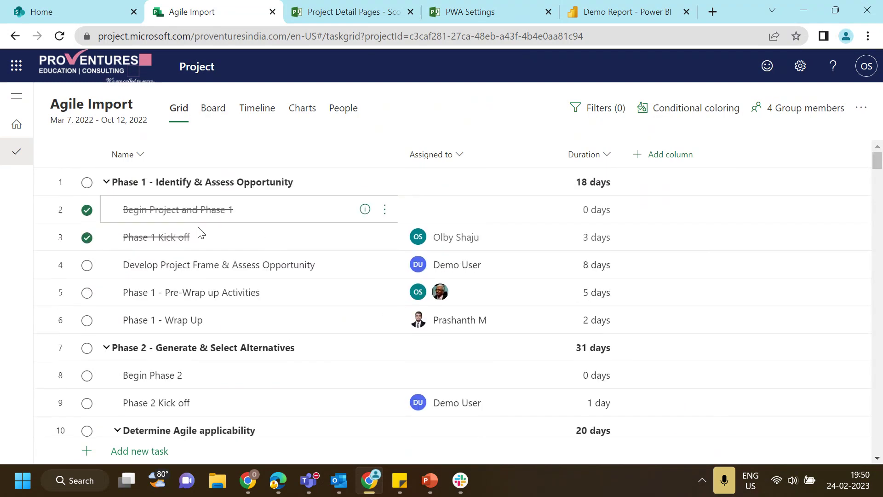
{"action": "scroll", "coordinate": [217, 389], "scroll_direction": "down", "scroll_amount": 5}
{"action": "scroll", "coordinate": [216, 383], "scroll_direction": "up", "scroll_amount": 5}
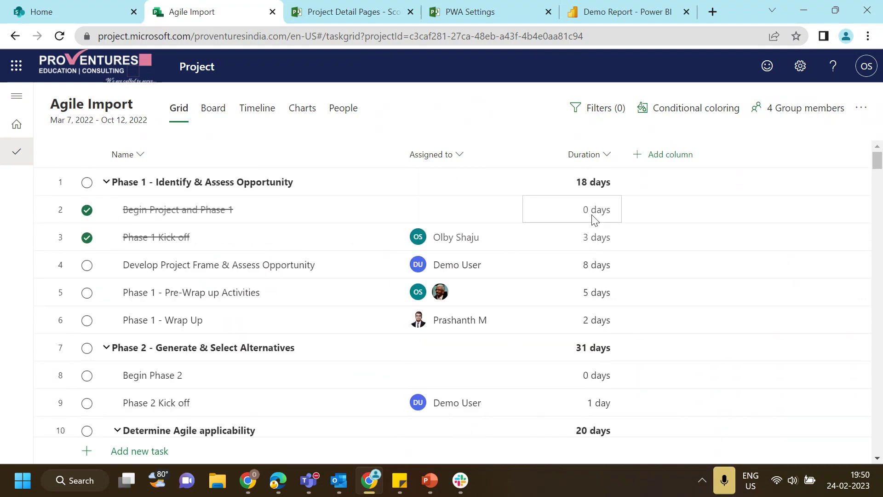
{"action": "scroll", "coordinate": [216, 332], "scroll_direction": "down", "scroll_amount": 5}
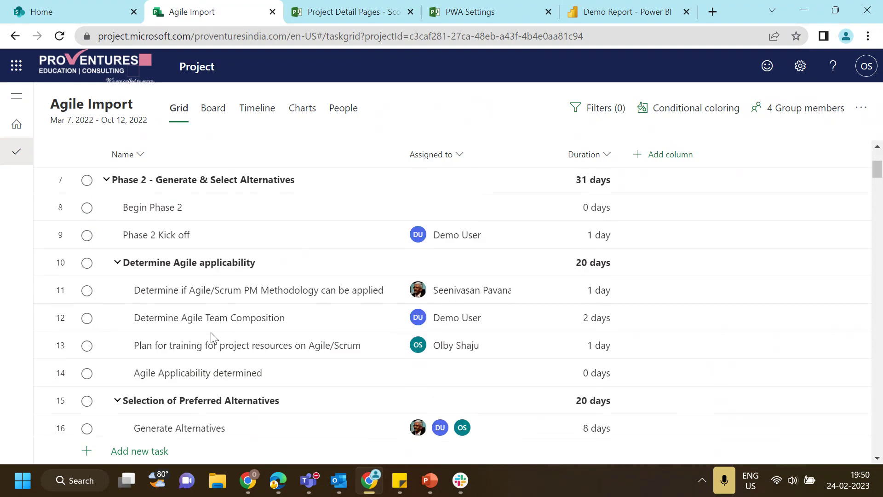
Step: View the Agile Import tasks as a board grouped by bucket and expand the completed tasks in the Done bucket
{"action": "scroll", "coordinate": [213, 337], "scroll_direction": "up", "scroll_amount": 5}
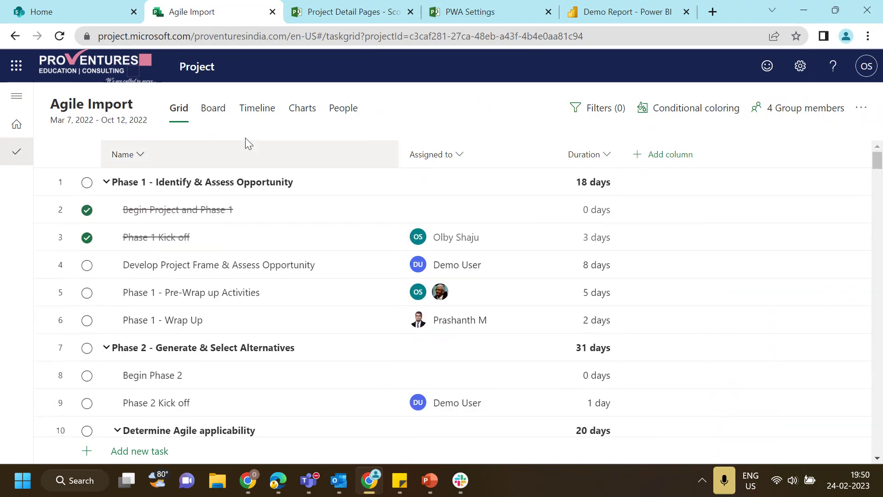
{"action": "left_click", "coordinate": [207, 115]}
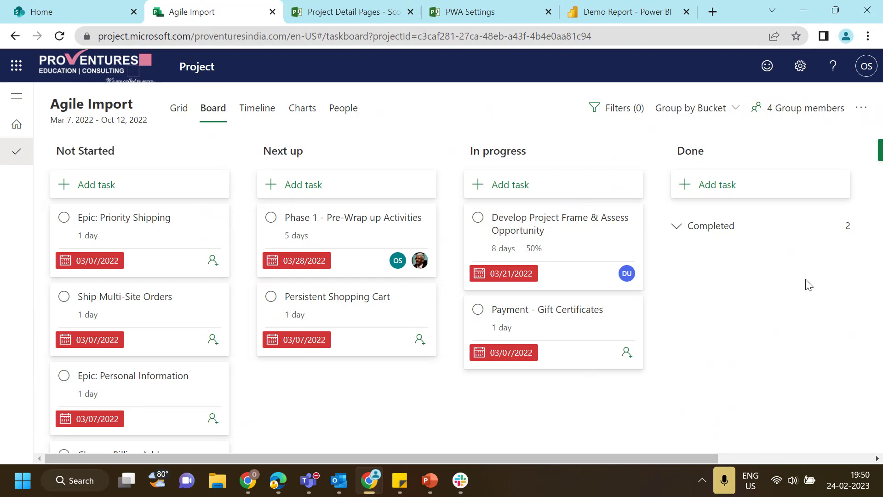
{"action": "left_click", "coordinate": [677, 227]}
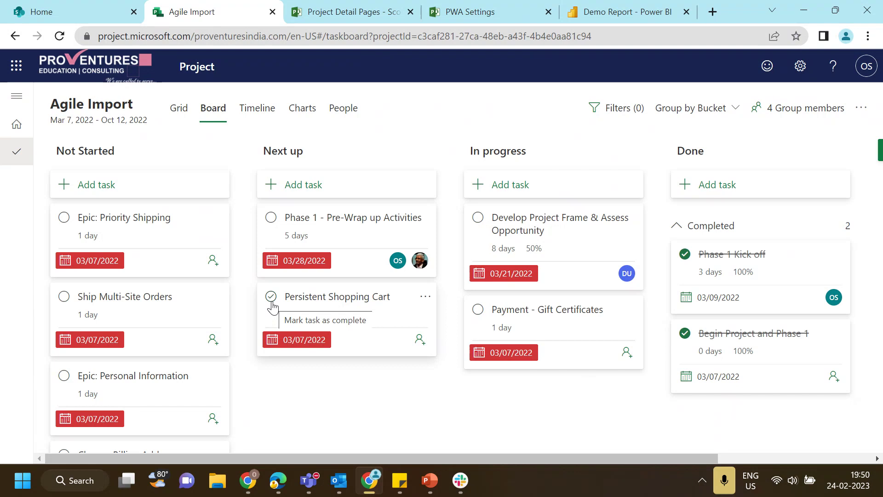
Step: Examine the Agile Import timeline from March 2022, following the task bars and dependencies from Phase 1 through Phase 3
{"action": "left_click", "coordinate": [266, 111]}
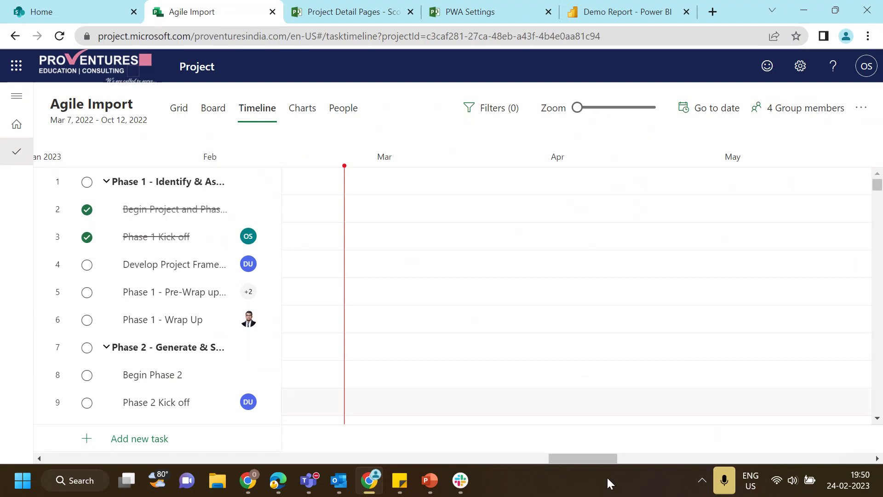
{"action": "left_click_drag", "start_coordinate": [578, 458], "coordinate": [414, 481]}
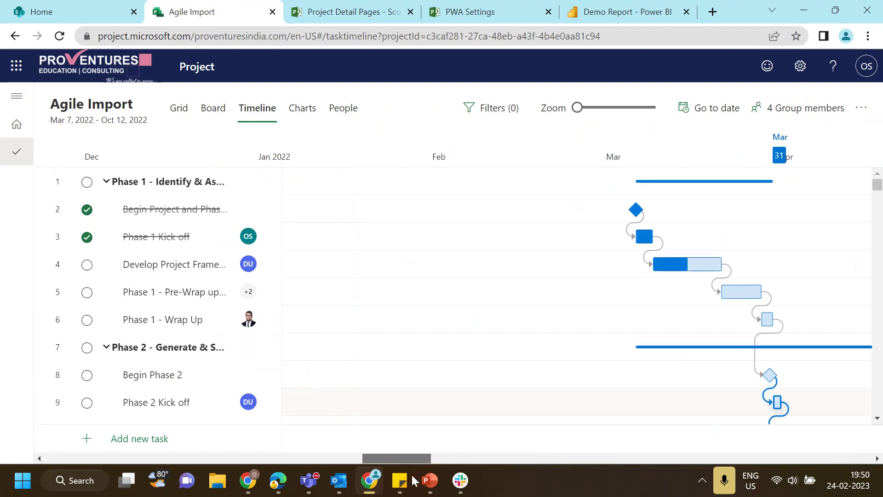
{"action": "scroll", "coordinate": [465, 327], "scroll_direction": "down", "scroll_amount": 2}
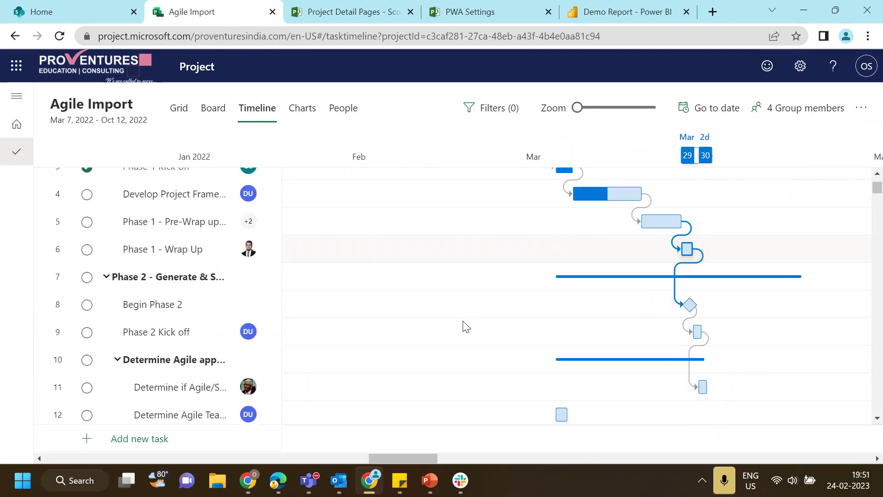
{"action": "scroll", "coordinate": [464, 327], "scroll_direction": "down", "scroll_amount": 15}
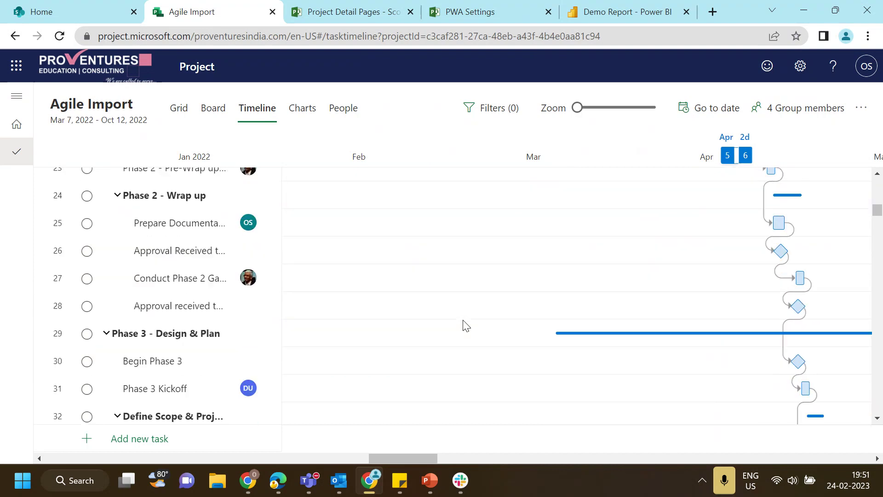
{"action": "scroll", "coordinate": [466, 324], "scroll_direction": "down", "scroll_amount": 7}
{"action": "scroll", "coordinate": [465, 324], "scroll_direction": "up", "scroll_amount": 20}
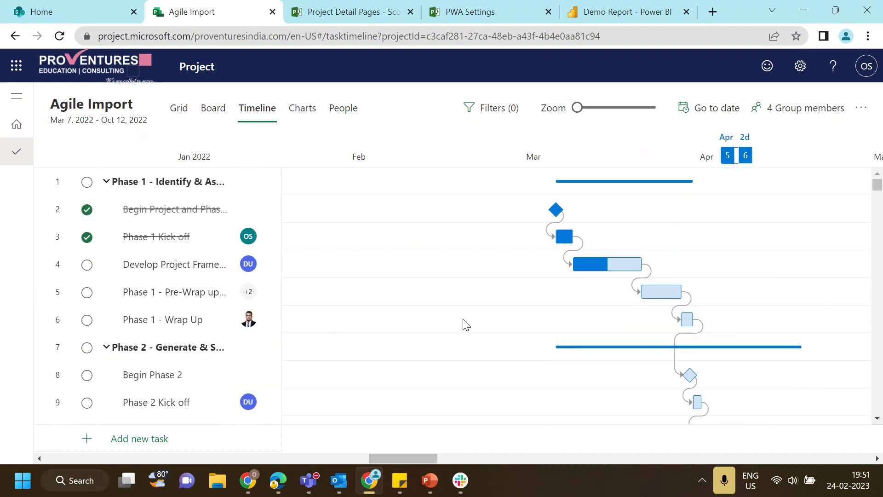
Step: Review the Agile Import charts for task status, late and completed tasks per bucket, and effort per person
{"action": "left_click", "coordinate": [301, 110]}
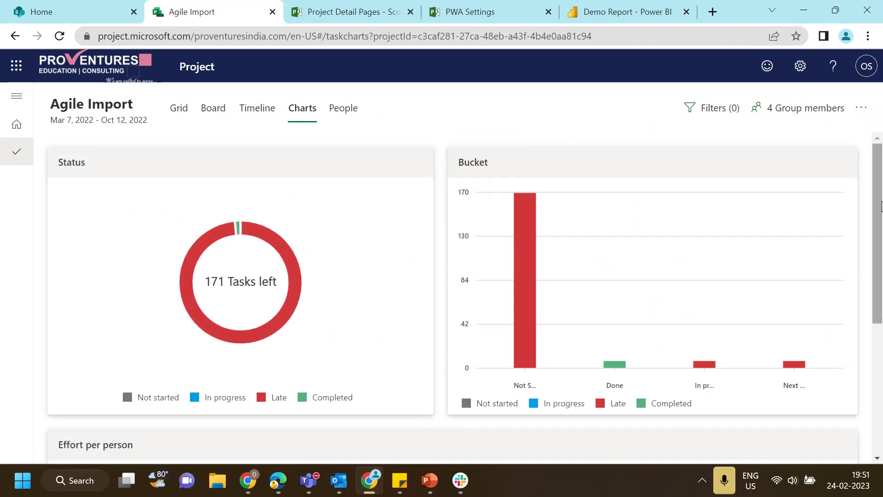
{"action": "scroll", "coordinate": [881, 207], "scroll_direction": "down", "scroll_amount": 2}
{"action": "mouse_move", "coordinate": [881, 203]}
{"action": "left_mouse_down"}
{"action": "mouse_move", "coordinate": [882, 231]}
{"action": "mouse_move", "coordinate": [881, 195]}
{"action": "left_mouse_up"}
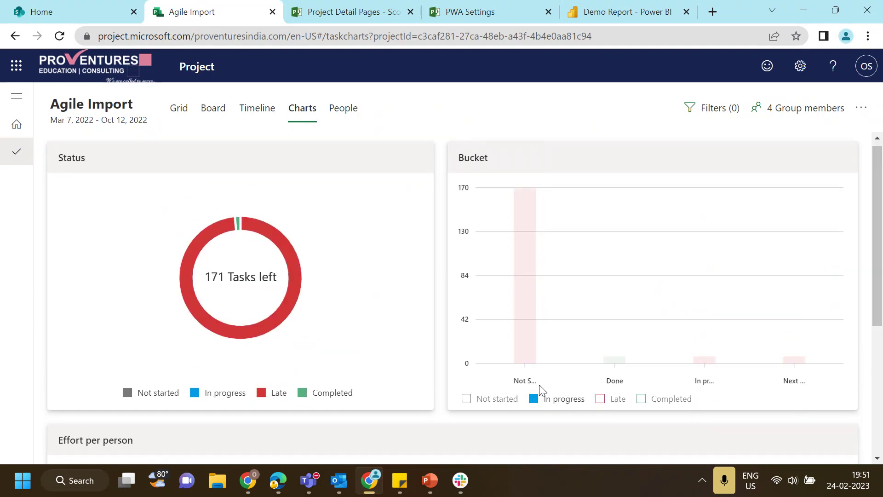
{"action": "mouse_move", "coordinate": [523, 255]}
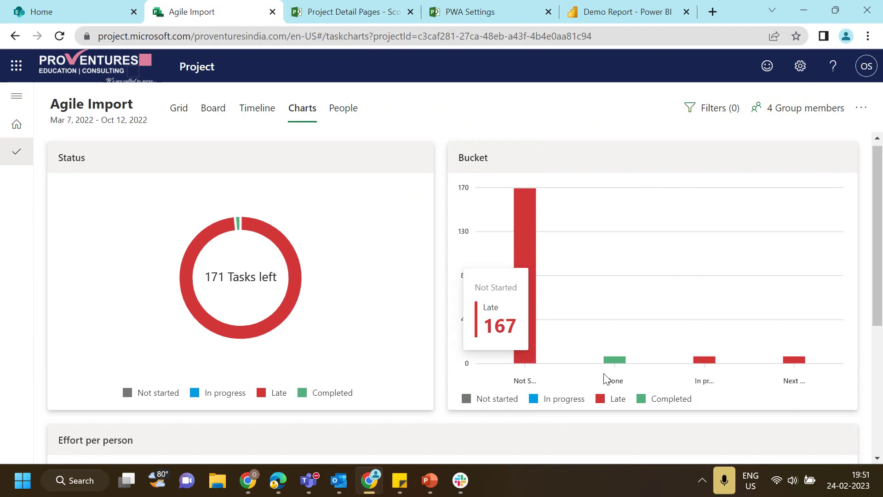
{"action": "mouse_move", "coordinate": [621, 365]}
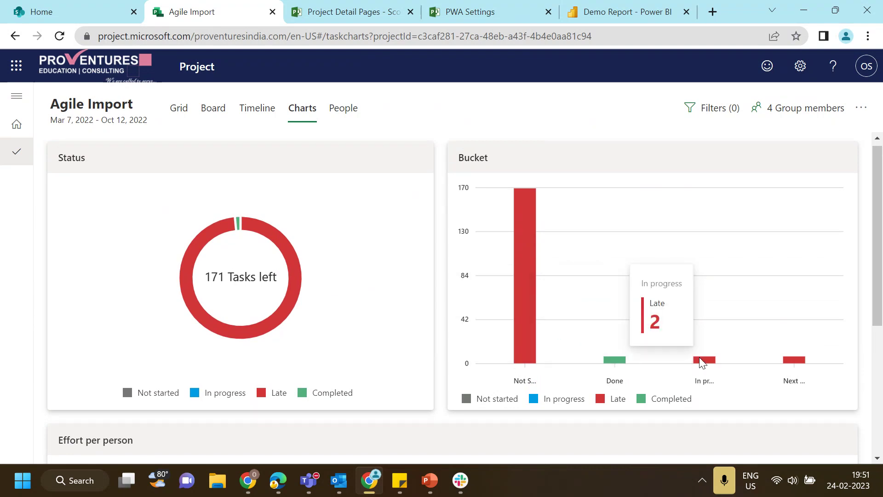
{"action": "mouse_move", "coordinate": [798, 365]}
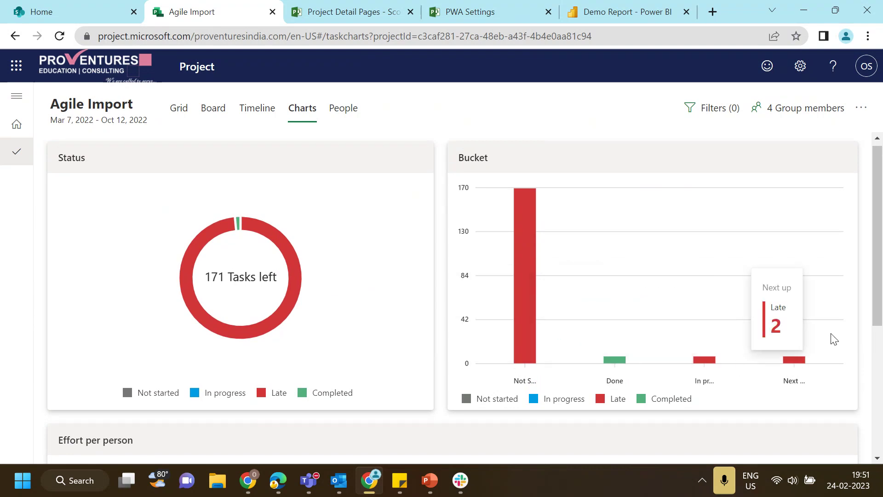
{"action": "scroll", "coordinate": [881, 343], "scroll_direction": "down", "scroll_amount": 5}
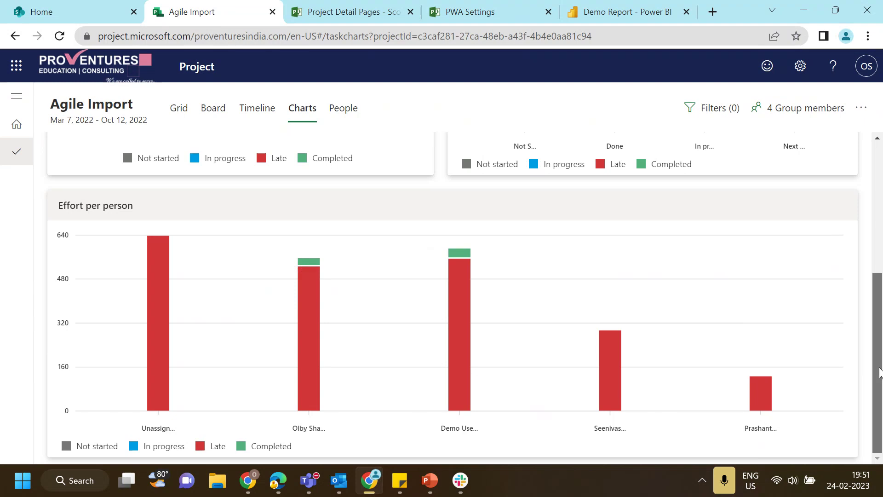
{"action": "left_click_drag", "start_coordinate": [880, 373], "coordinate": [881, 216]}
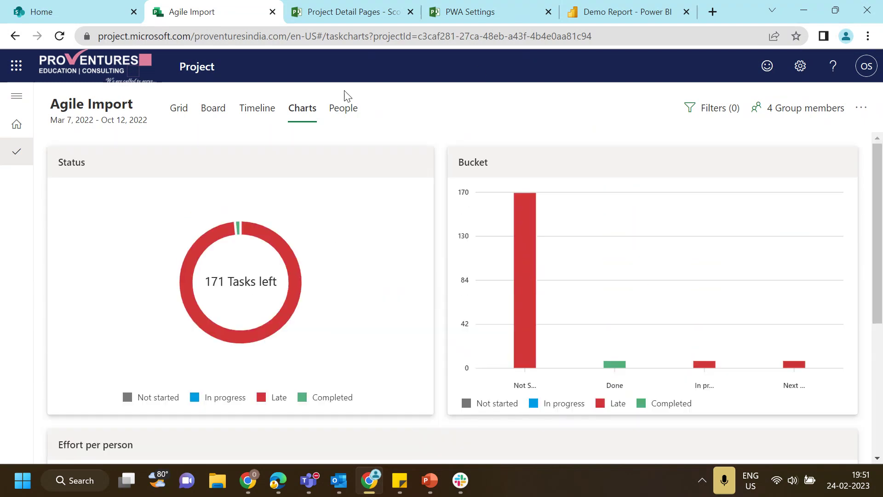
Step: Review each team member's workload and assigned tasks in the People view, and return to the task grid
{"action": "left_click", "coordinate": [341, 117]}
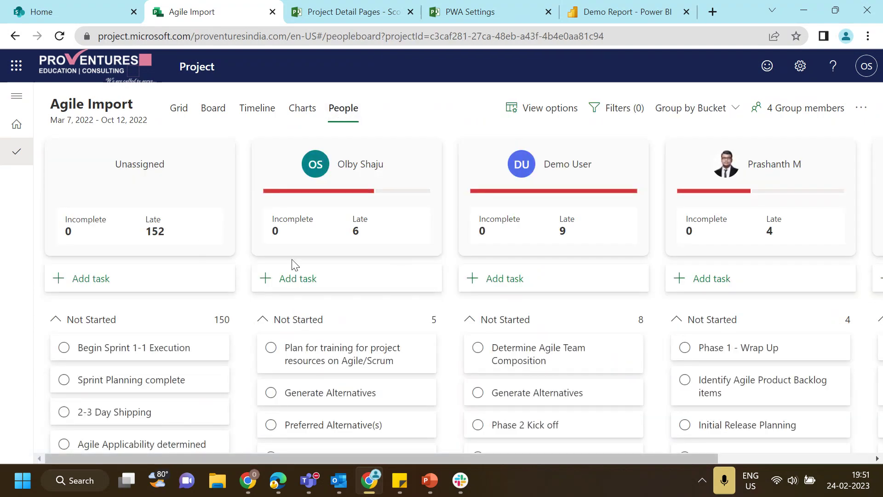
{"action": "scroll", "coordinate": [420, 351], "scroll_direction": "down", "scroll_amount": 4}
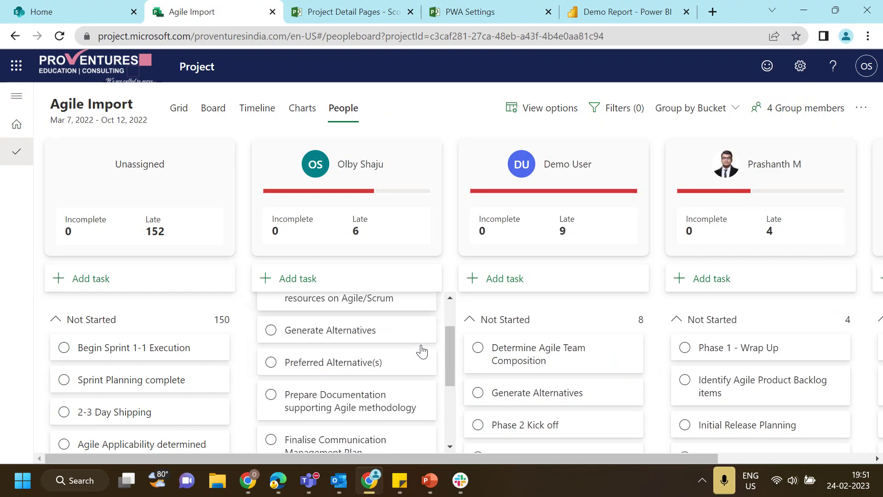
{"action": "scroll", "coordinate": [422, 351], "scroll_direction": "down", "scroll_amount": 1}
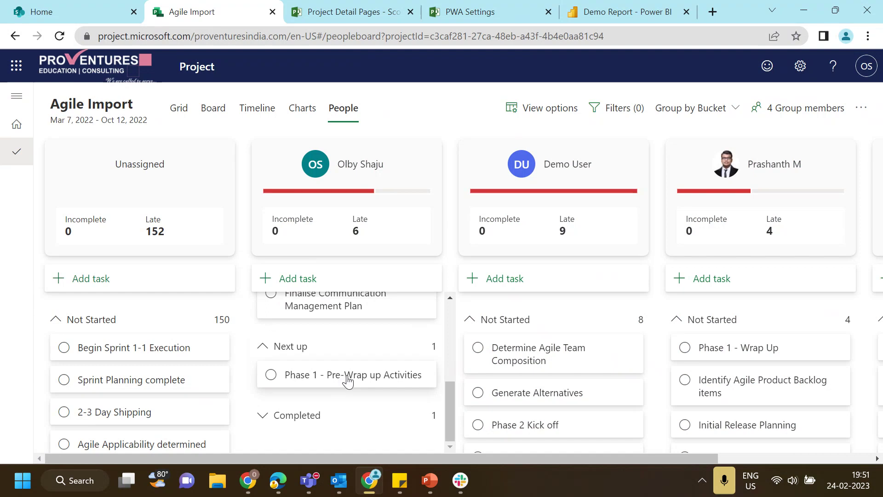
{"action": "scroll", "coordinate": [370, 365], "scroll_direction": "up", "scroll_amount": 5}
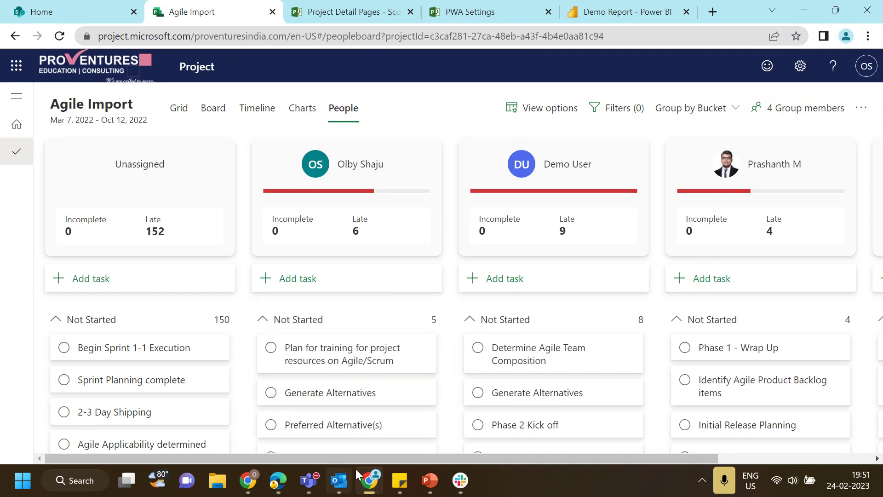
{"action": "left_click_drag", "start_coordinate": [376, 459], "coordinate": [526, 457]}
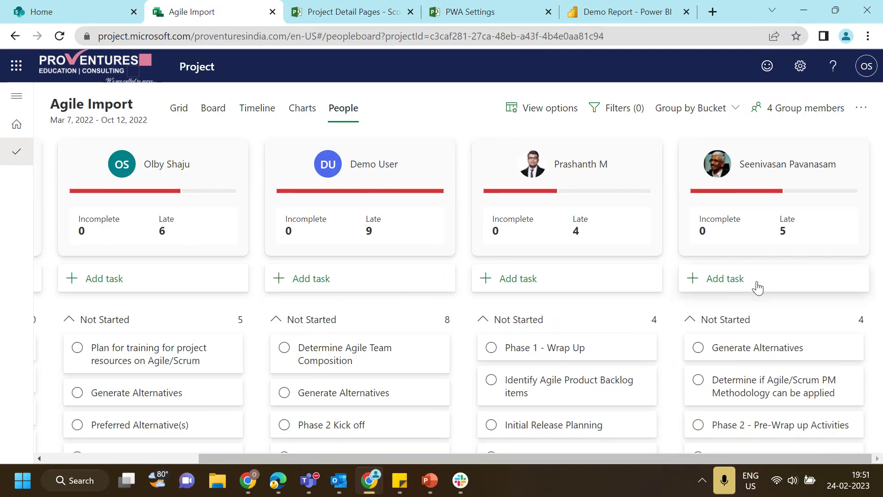
{"action": "left_click_drag", "start_coordinate": [623, 460], "coordinate": [330, 452]}
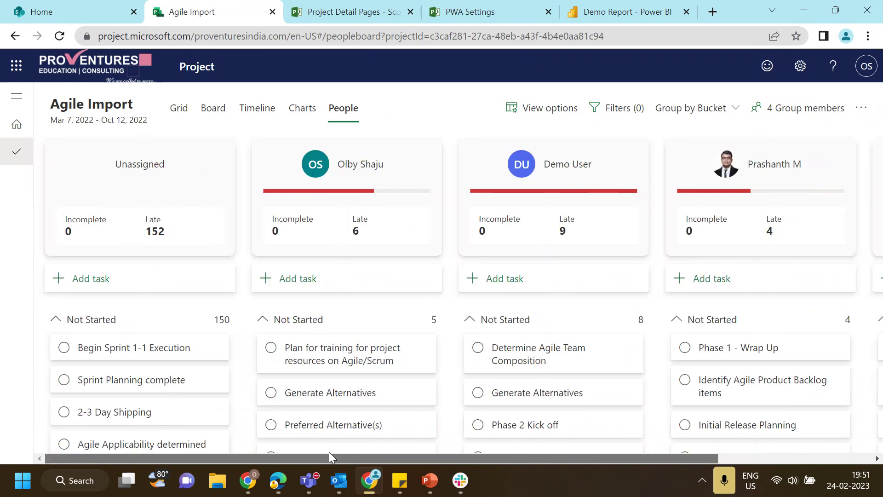
{"action": "left_click", "coordinate": [176, 111]}
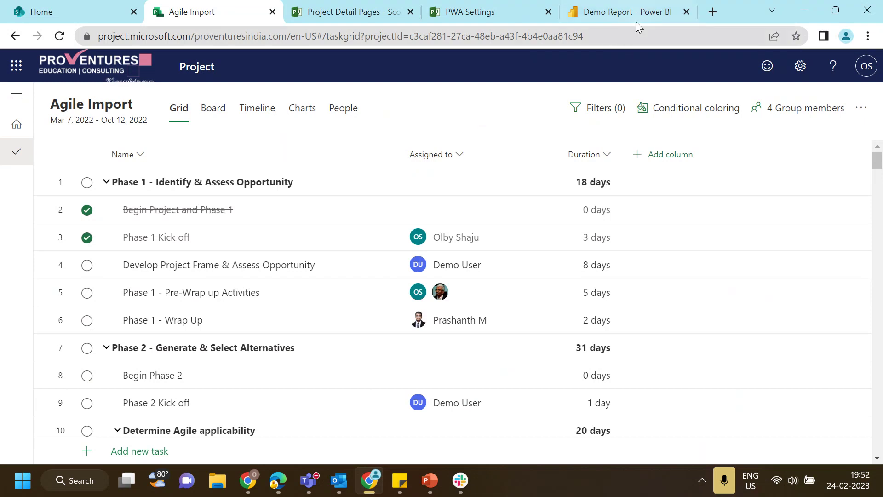
Step: Switch to the Power BI Demo Report, dismiss the tour banner, and review the portfolio dashboard, timeline and costs pages
{"action": "left_click", "coordinate": [637, 18]}
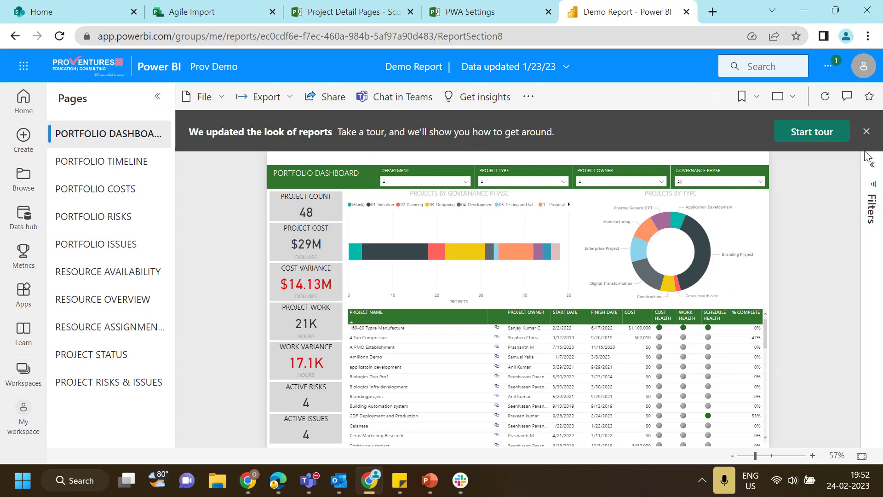
{"action": "left_click", "coordinate": [866, 132]}
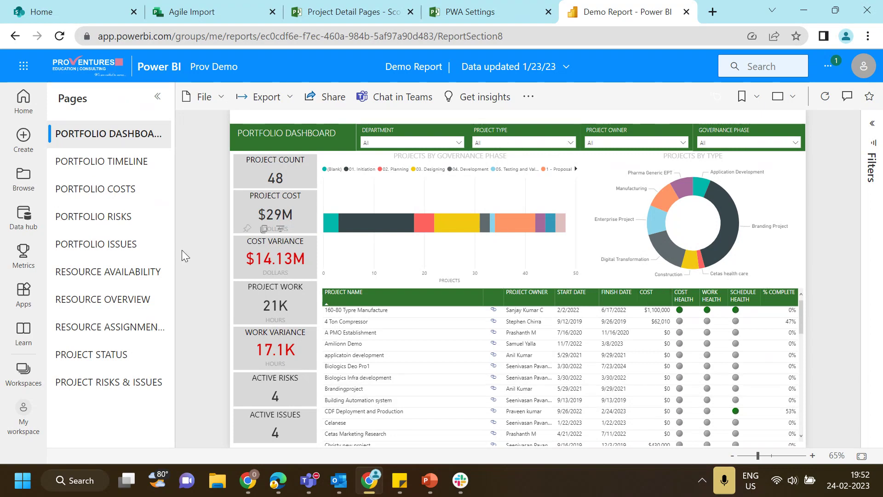
{"action": "left_click", "coordinate": [94, 170]}
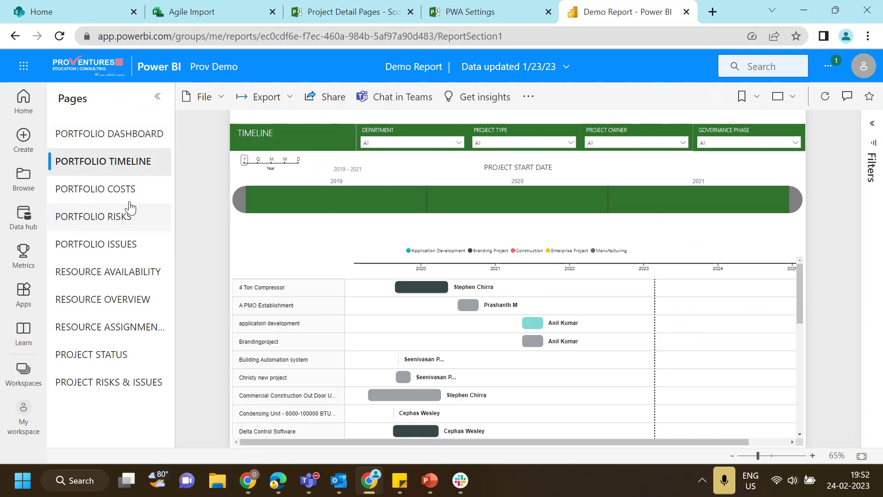
{"action": "left_click", "coordinate": [102, 193]}
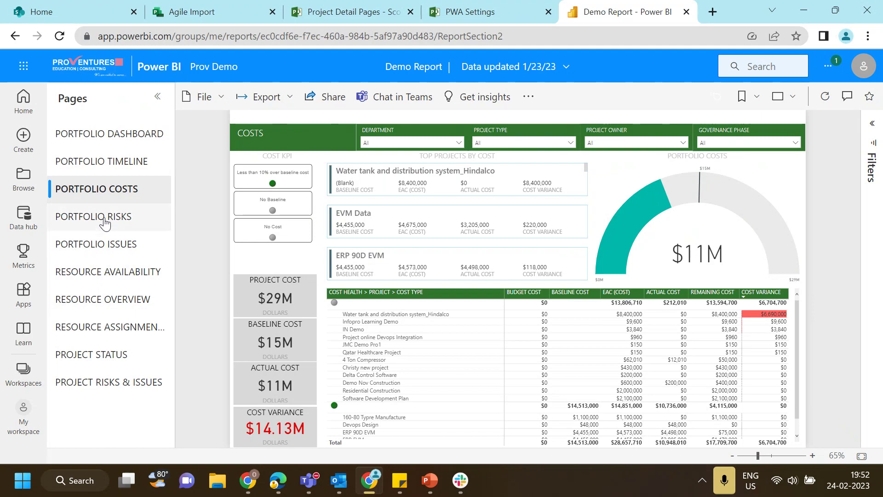
Step: Review the report's resource availability, overview, assignments and project status pages, narrowing the first column of the assignments table
{"action": "left_click", "coordinate": [118, 275]}
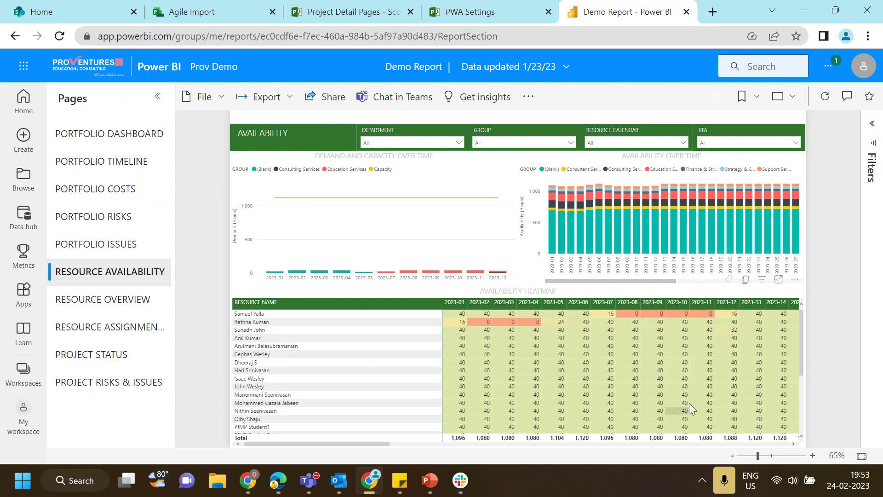
{"action": "left_click", "coordinate": [89, 302]}
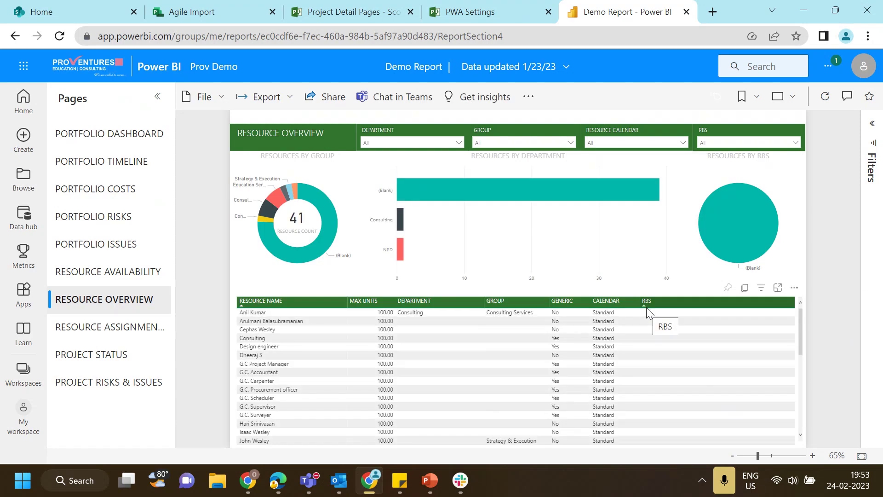
{"action": "left_click", "coordinate": [111, 328]}
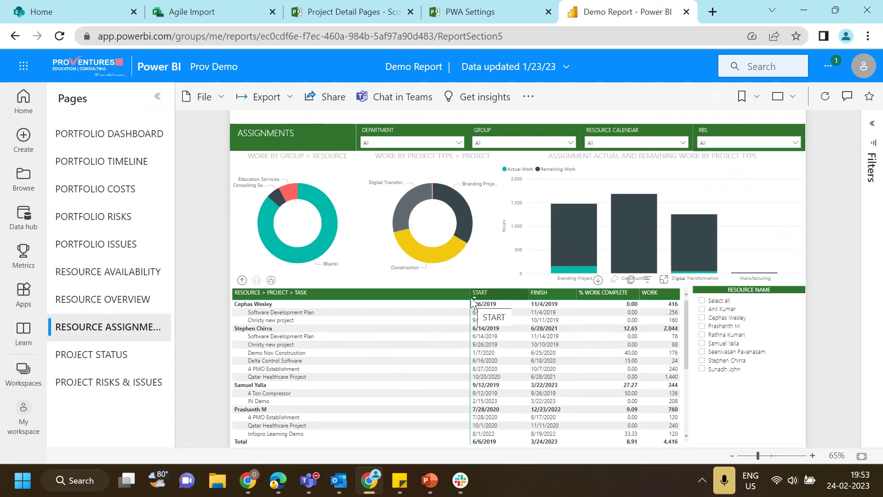
{"action": "left_click_drag", "start_coordinate": [469, 296], "coordinate": [367, 296]}
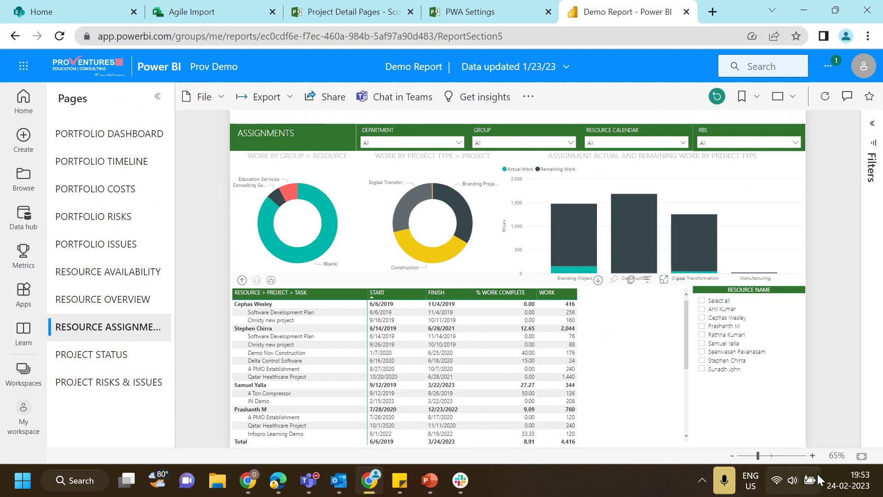
{"action": "left_click", "coordinate": [101, 362]}
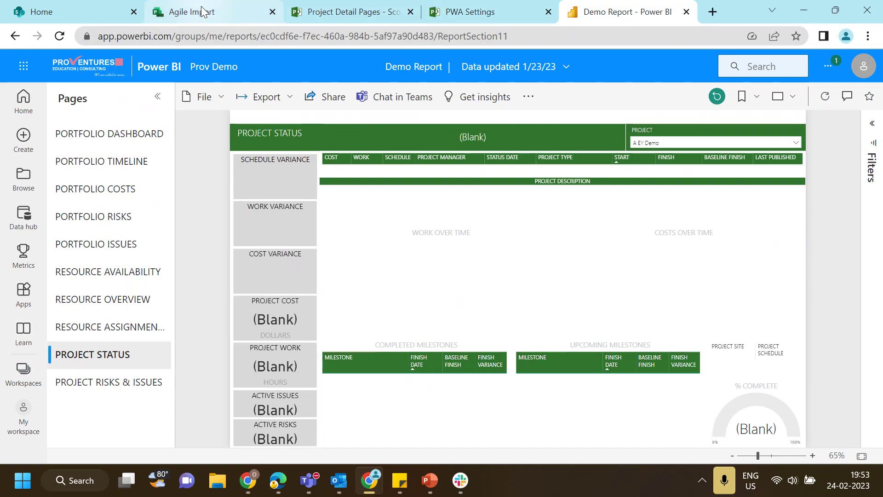
Step: Switch back to Project Web App and open the Project Center list of projects
{"action": "left_click", "coordinate": [342, 14]}
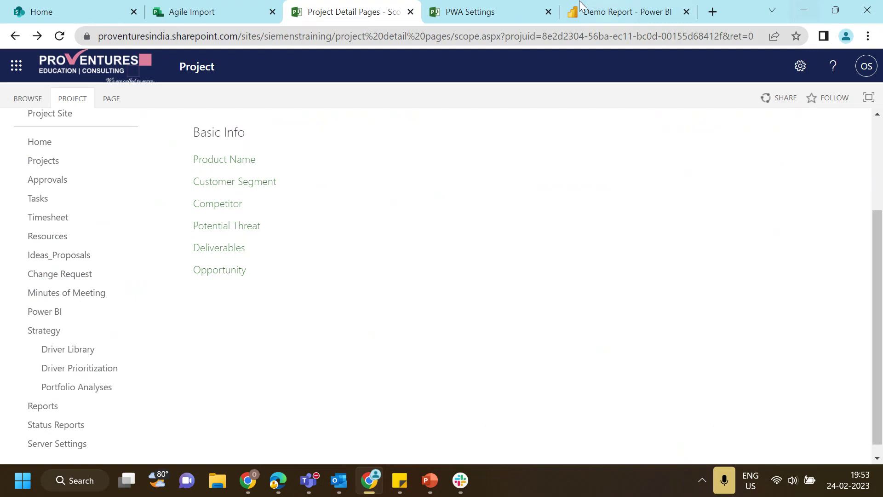
{"action": "scroll", "coordinate": [164, 276], "scroll_direction": "up", "scroll_amount": 3}
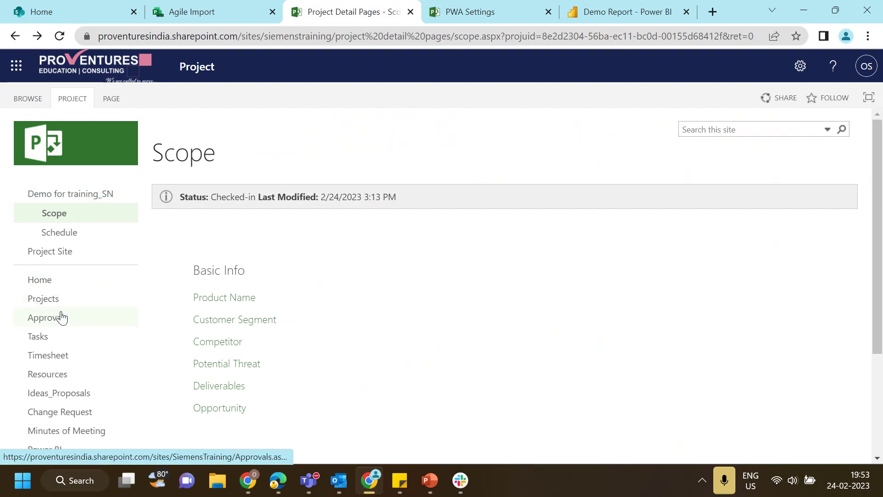
{"action": "scroll", "coordinate": [113, 342], "scroll_direction": "down", "scroll_amount": 1}
{"action": "left_click", "coordinate": [65, 216]}
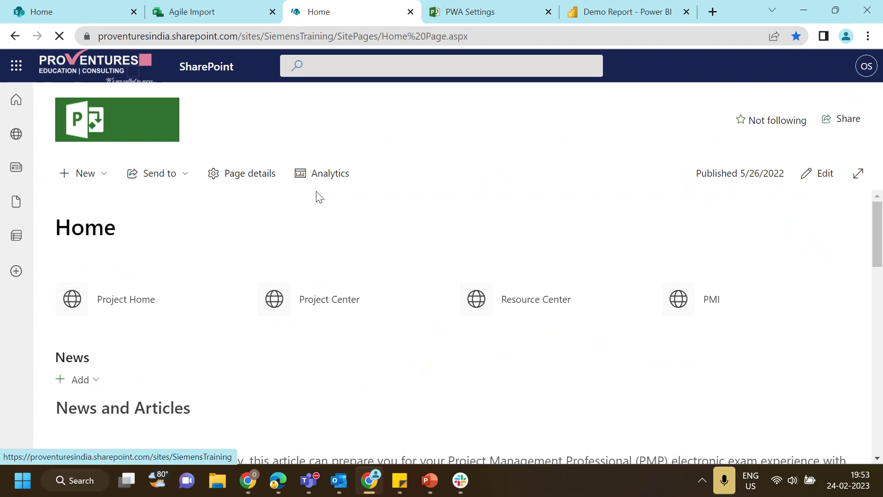
{"action": "key", "text": "alt+Left"}
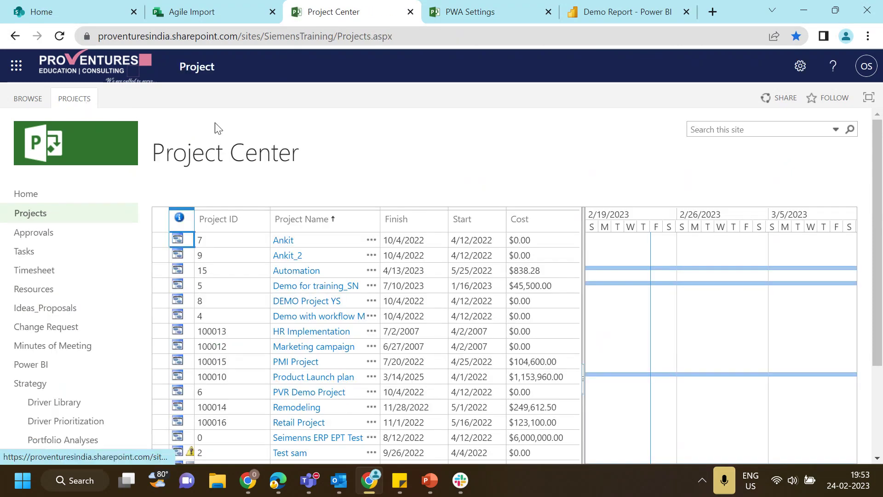
Step: Show the Project Center list in the Project Summary with KPI'S view
{"action": "left_click", "coordinate": [79, 100]}
{"action": "left_click", "coordinate": [520, 118]}
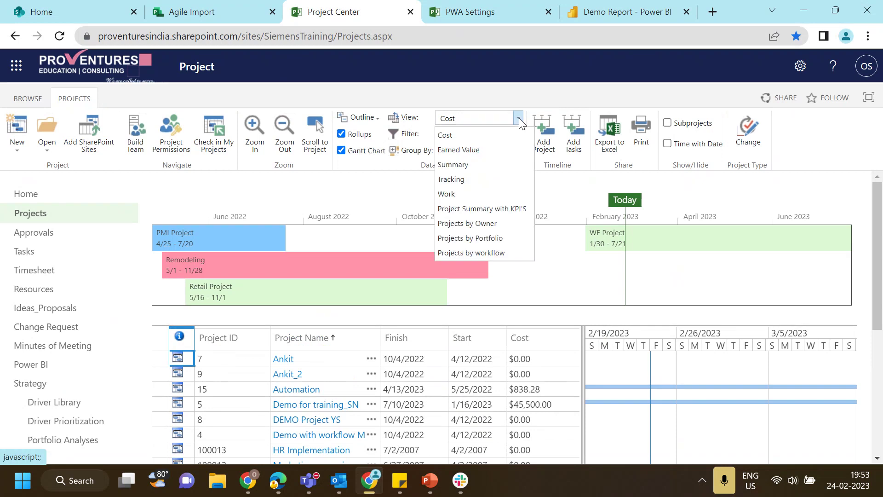
{"action": "left_click", "coordinate": [506, 208]}
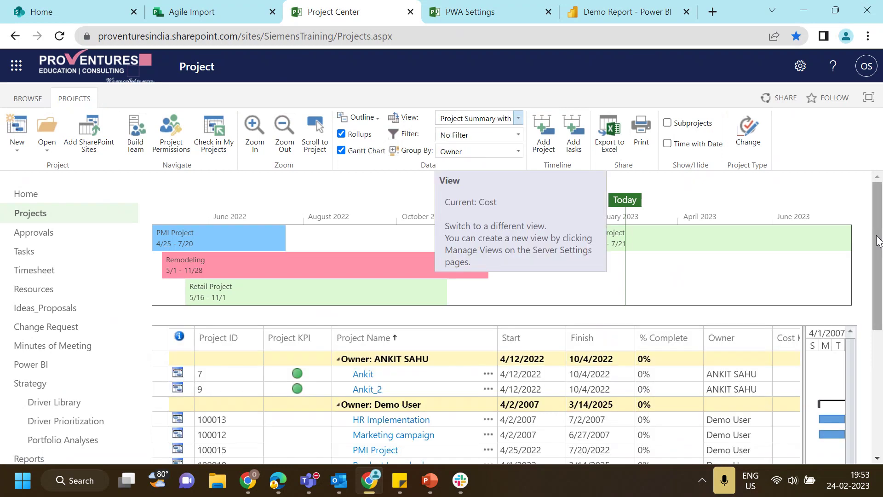
Step: Examine the owner-grouped project list across its date, % Complete, Cost KPI, Work KPI, Schedule KPI and Project KPI columns
{"action": "left_click_drag", "start_coordinate": [879, 239], "coordinate": [881, 320]}
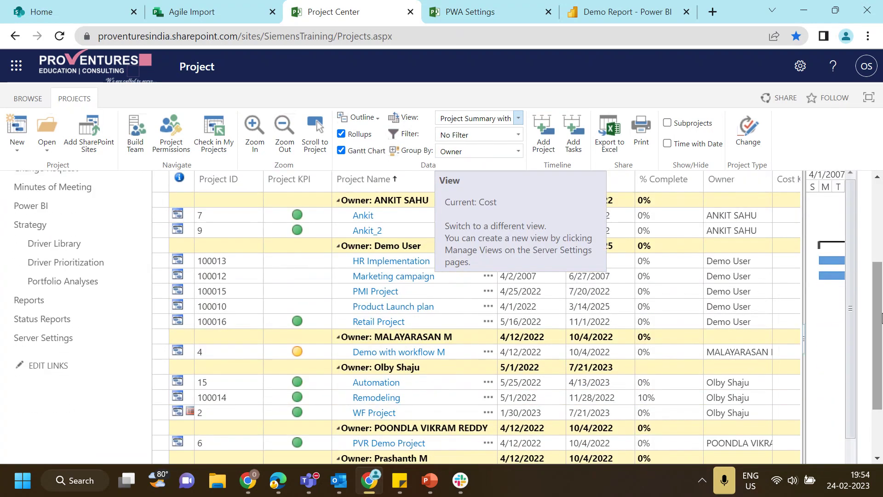
{"action": "left_click", "coordinate": [542, 320]}
{"action": "key", "text": "Right"}
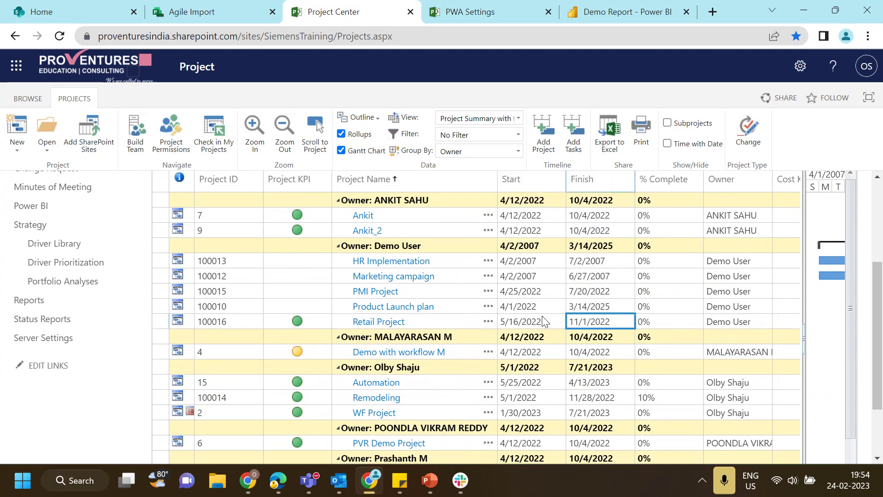
{"action": "key", "text": "Right"}
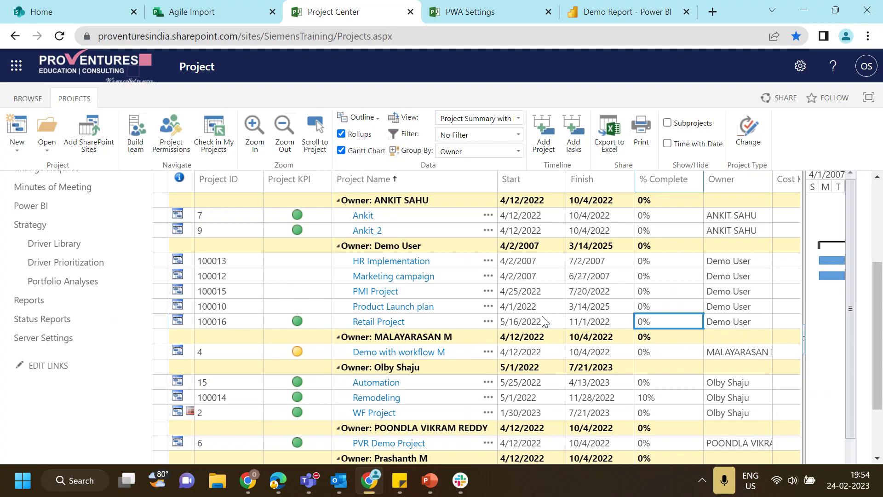
{"action": "key", "text": "Right"}
{"action": "key", "text": "Right"}
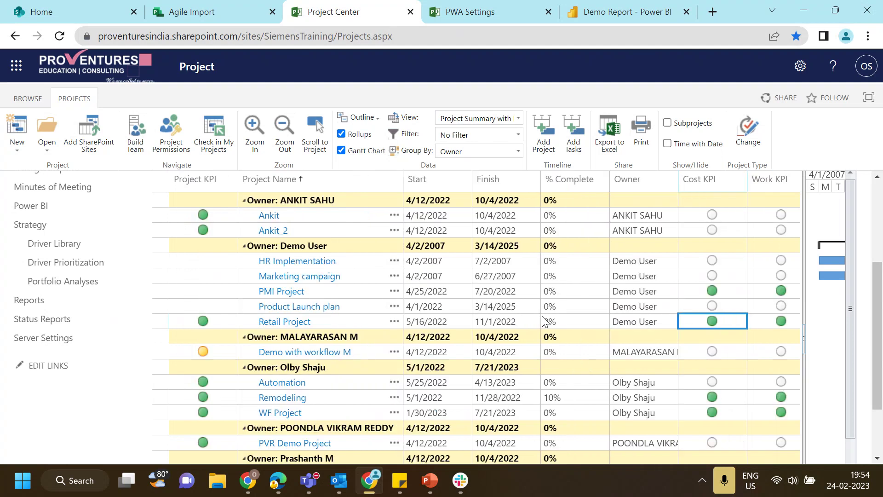
{"action": "key", "text": "Right"}
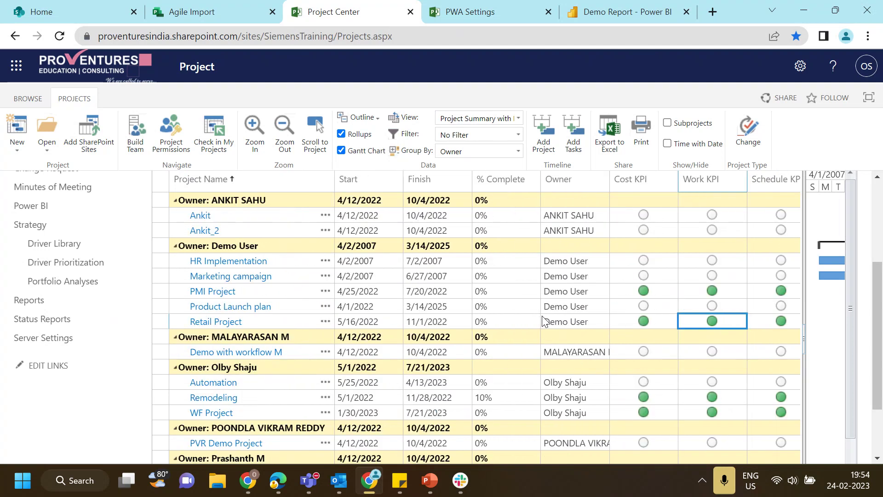
{"action": "key", "text": "Right"}
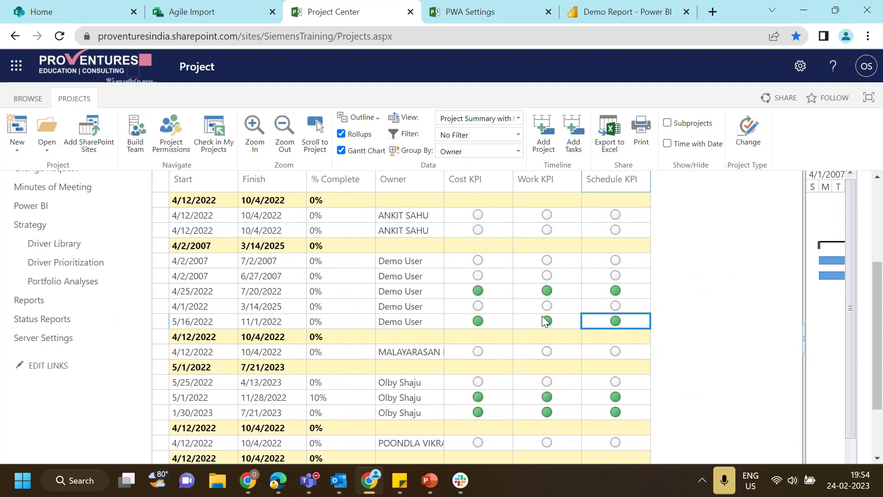
{"action": "key", "text": "Left"}
{"action": "key", "text": "Left"}
{"action": "key", "text": "Left"}
{"action": "key", "text": "Left"}
{"action": "key", "text": "Left"}
{"action": "key", "text": "Left"}
{"action": "key", "text": "Left"}
{"action": "key", "text": "Left"}
{"action": "key", "text": "Left"}
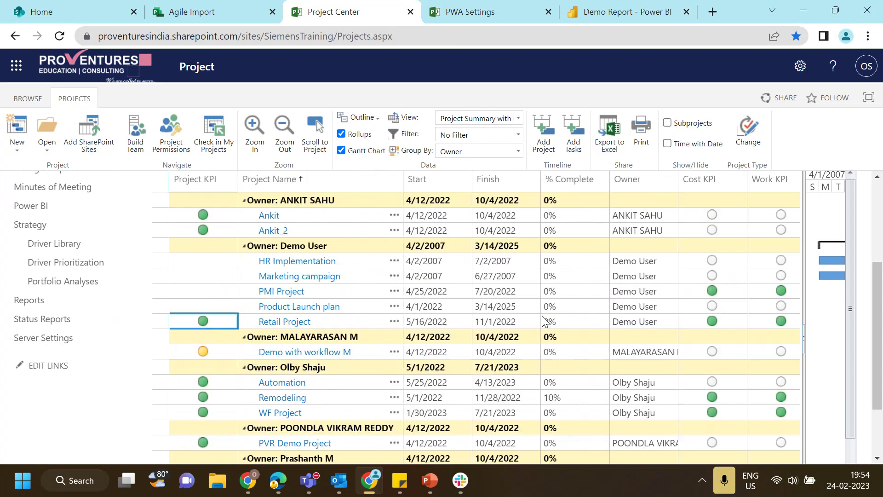
{"action": "key", "text": "Left"}
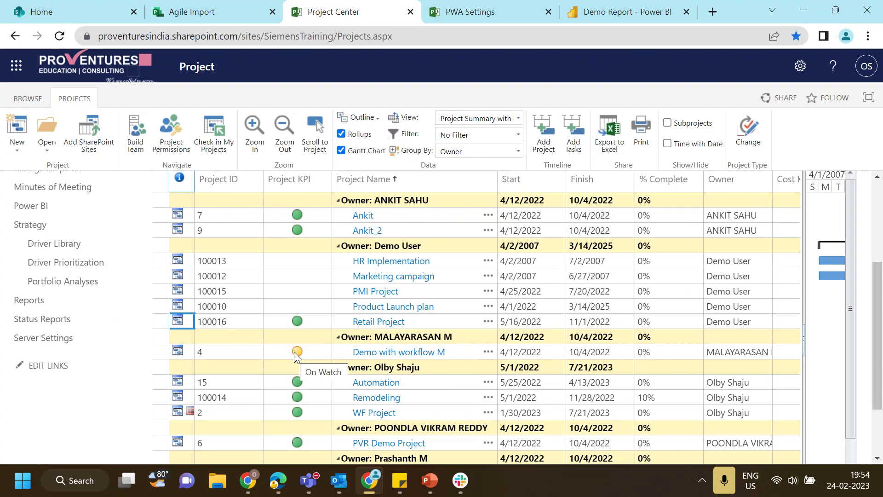
{"action": "left_click", "coordinate": [622, 322]}
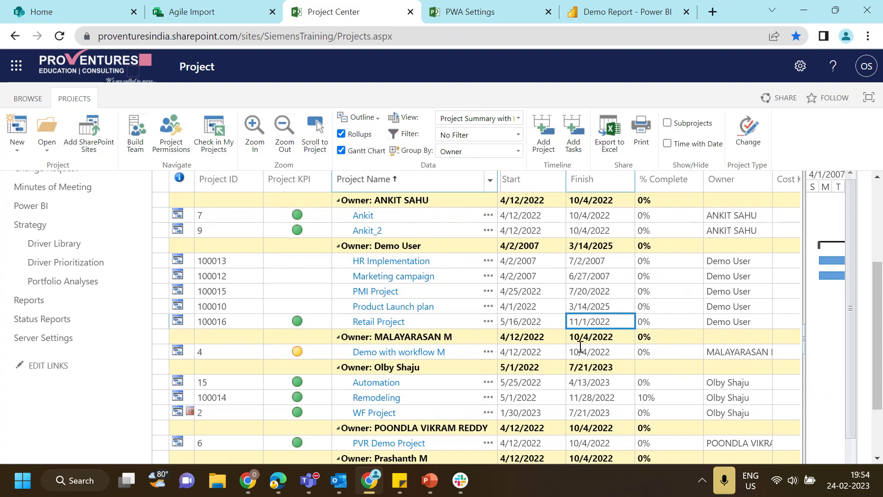
Step: Switch to PowerPoint, present full-screen from slide 22 on Azure DevOps Boards without presenter view, and advance to the overview slide
{"action": "left_click", "coordinate": [429, 488]}
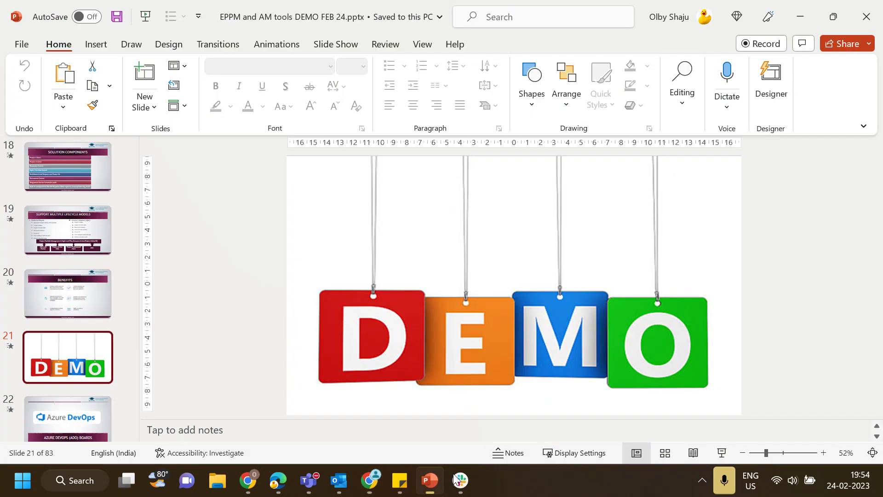
{"action": "left_click", "coordinate": [67, 417]}
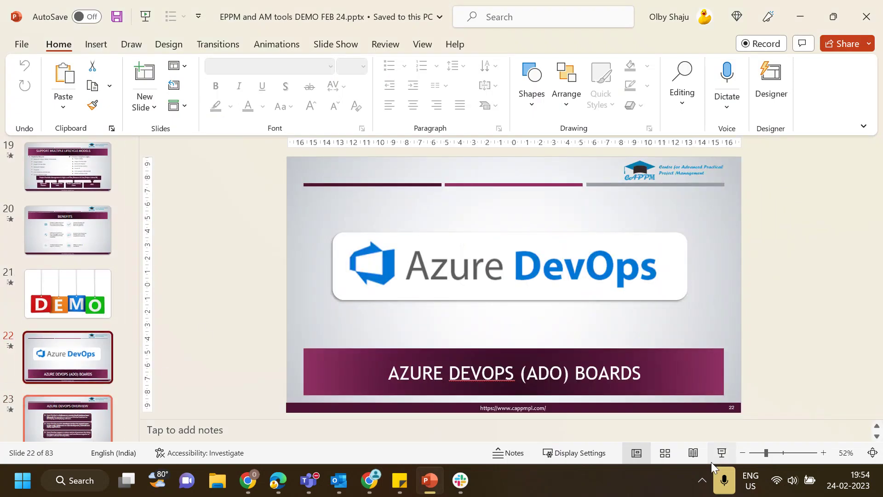
{"action": "left_click", "coordinate": [721, 454]}
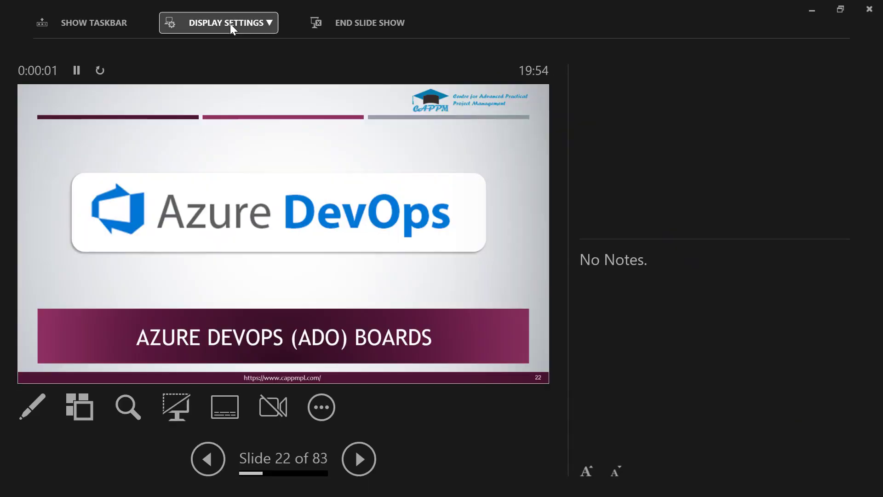
{"action": "left_click", "coordinate": [234, 28]}
{"action": "left_click", "coordinate": [248, 51]}
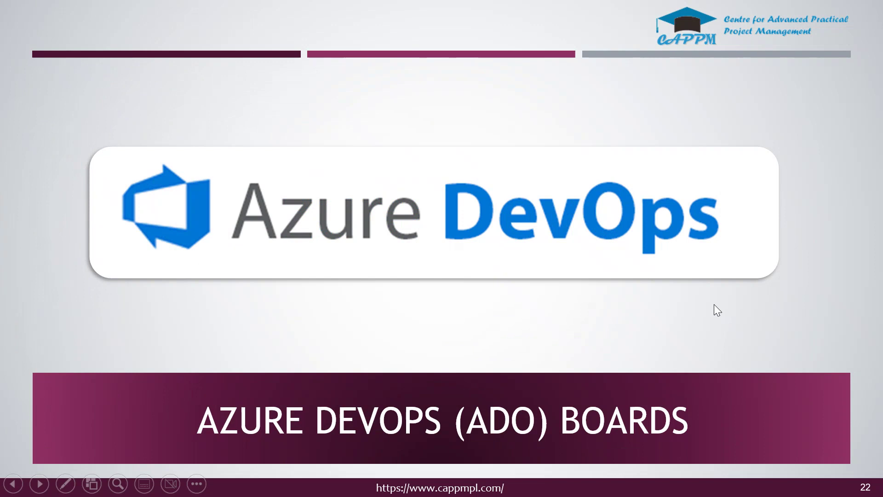
{"action": "key", "text": "Right"}
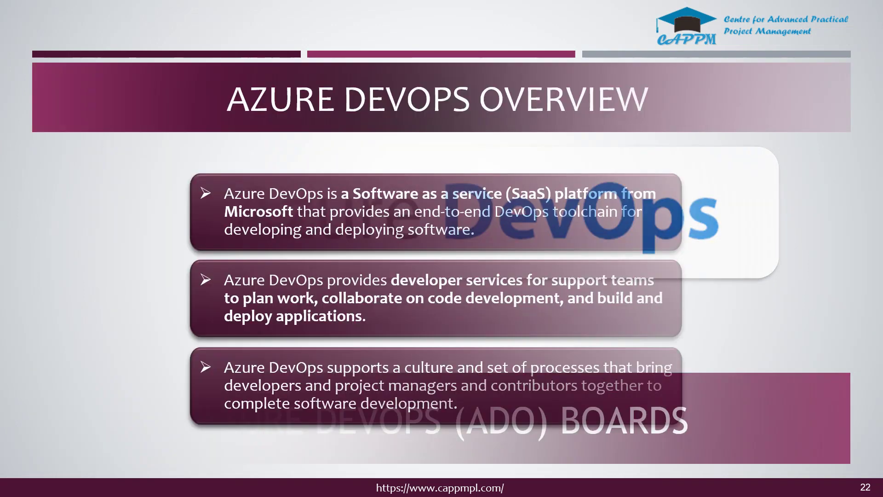
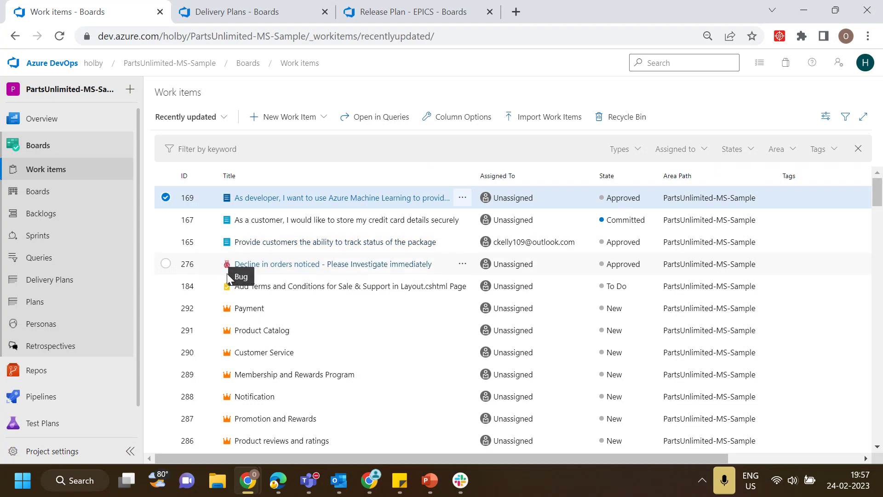
Step: Review the recently updated work items of the PartsUnlimited-MS-Sample project in Azure DevOps, checking the different work item types
{"action": "scroll", "coordinate": [335, 421], "scroll_direction": "down", "scroll_amount": 5}
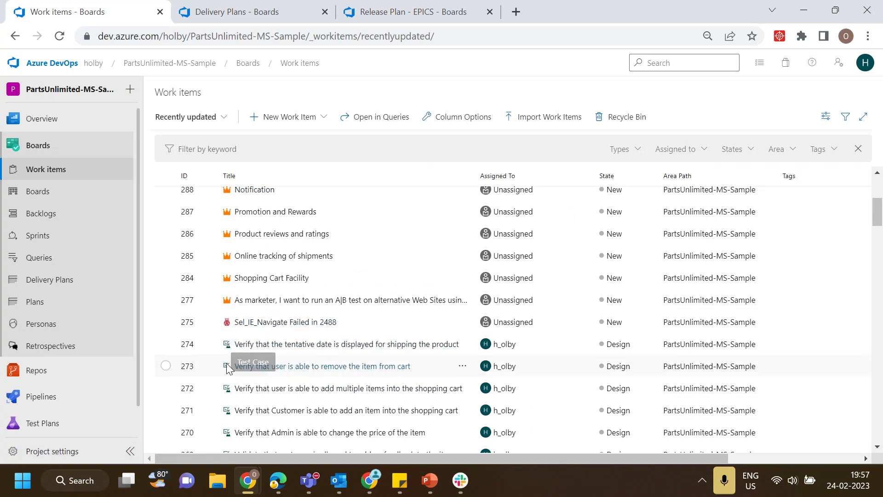
{"action": "scroll", "coordinate": [385, 378], "scroll_direction": "down", "scroll_amount": 7}
{"action": "scroll", "coordinate": [463, 350], "scroll_direction": "up", "scroll_amount": 12}
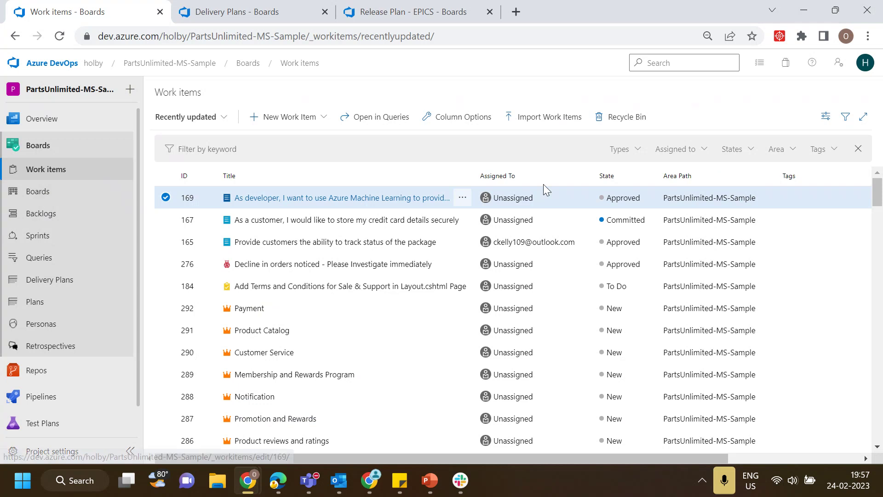
Step: Open the team's board and move card 169 from the Design Done column to the Develop & Test Done column
{"action": "left_click", "coordinate": [55, 193]}
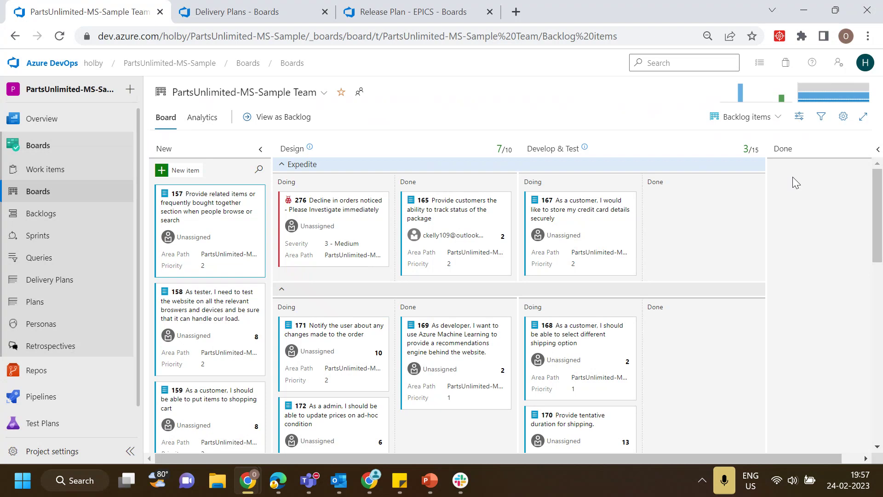
{"action": "scroll", "coordinate": [681, 352], "scroll_direction": "down", "scroll_amount": 3}
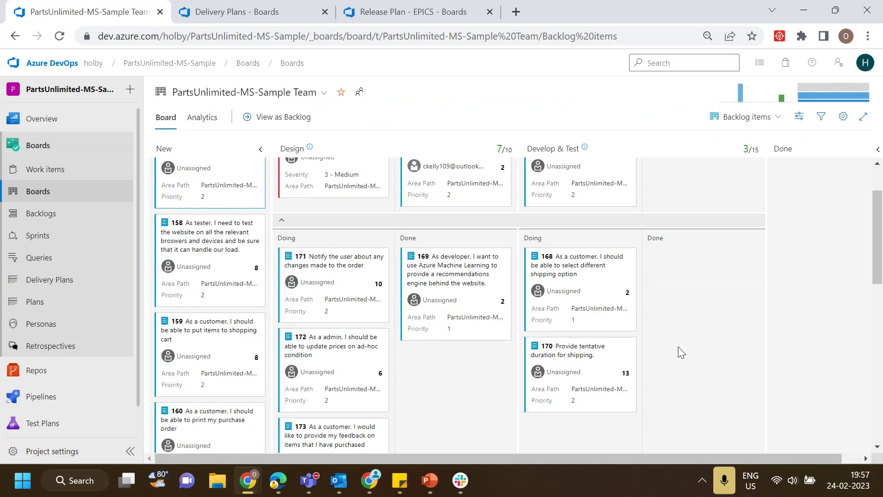
{"action": "scroll", "coordinate": [681, 352], "scroll_direction": "up", "scroll_amount": 3}
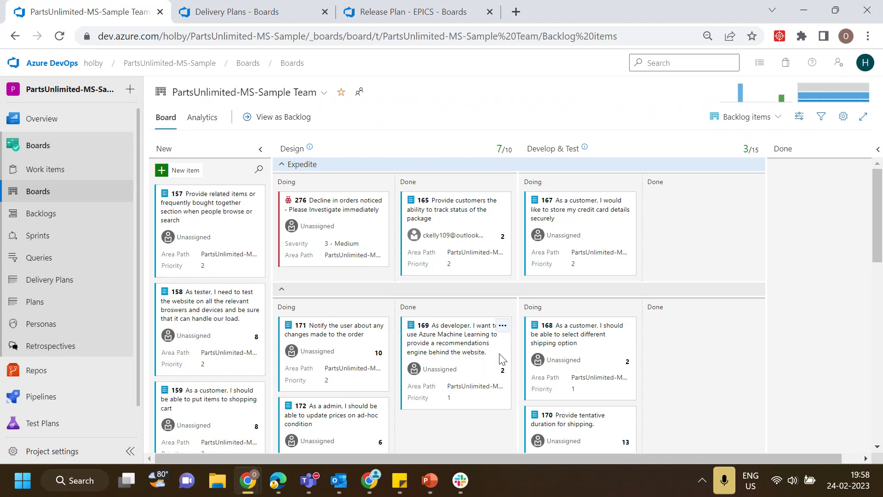
{"action": "left_click_drag", "start_coordinate": [497, 358], "coordinate": [681, 382]}
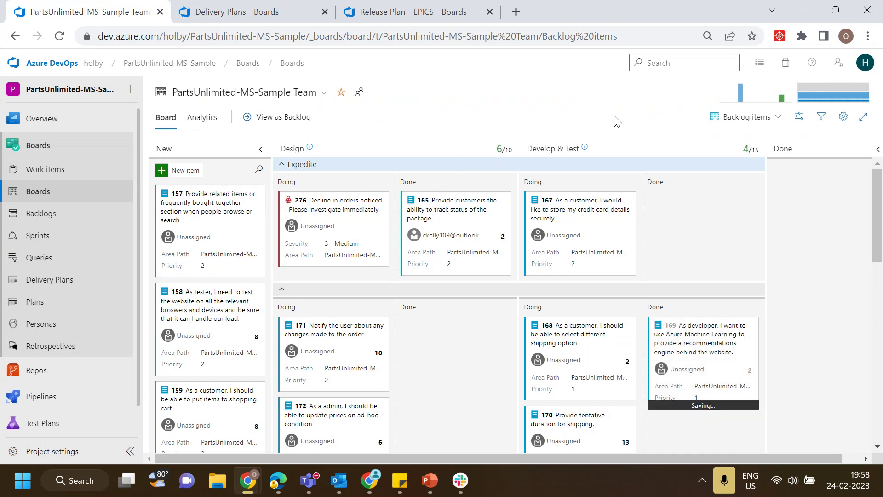
Step: Open the board's analytics and review the full Cumulative Flow Diagram report
{"action": "left_click", "coordinate": [202, 119]}
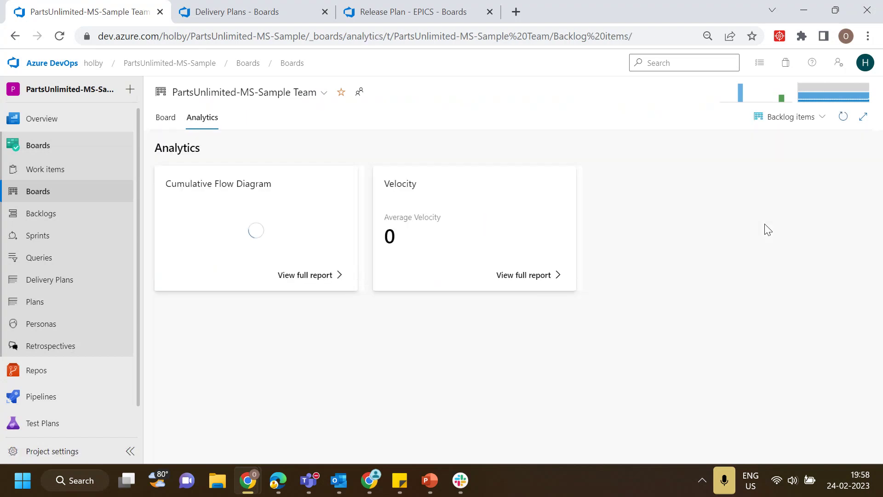
{"action": "left_click", "coordinate": [306, 277]}
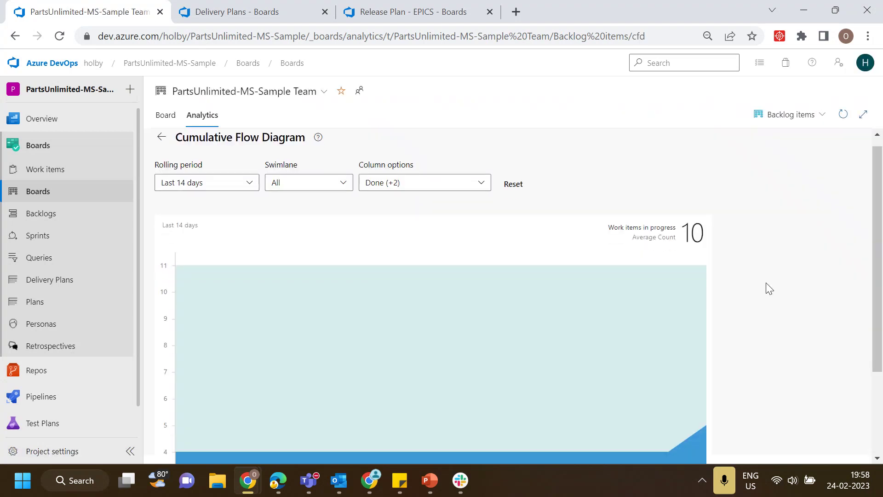
{"action": "scroll", "coordinate": [782, 304], "scroll_direction": "down", "scroll_amount": 3}
{"action": "scroll", "coordinate": [797, 319], "scroll_direction": "up", "scroll_amount": 3}
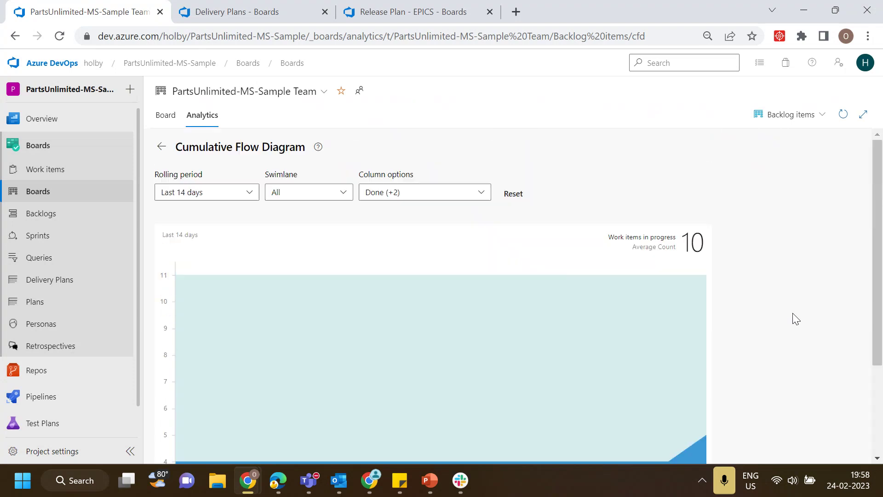
{"action": "scroll", "coordinate": [796, 319], "scroll_direction": "down", "scroll_amount": 3}
{"action": "scroll", "coordinate": [794, 317], "scroll_direction": "up", "scroll_amount": 3}
Step: Review the team's product backlog and its analytics overview
{"action": "left_click", "coordinate": [65, 222]}
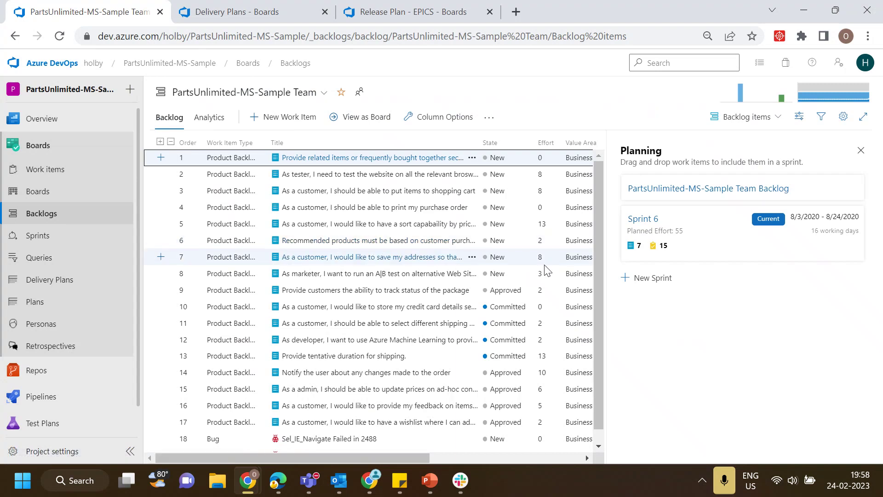
{"action": "scroll", "coordinate": [596, 215], "scroll_direction": "down", "scroll_amount": 1}
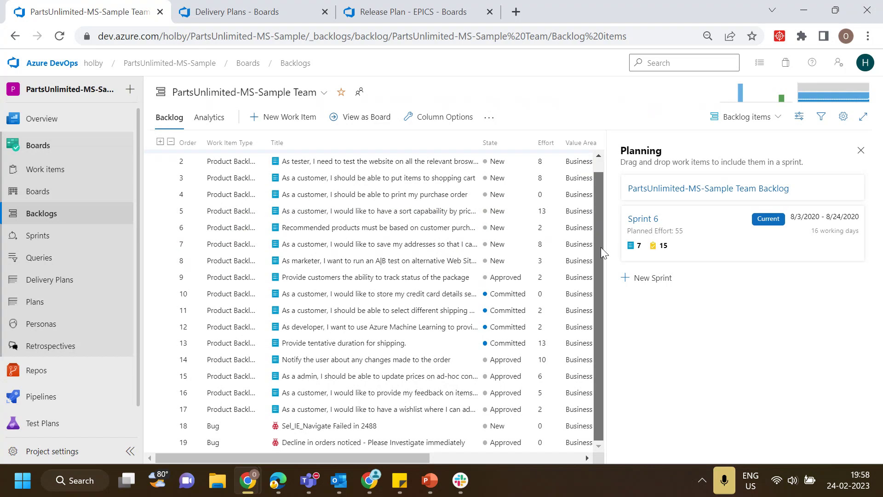
{"action": "scroll", "coordinate": [600, 247], "scroll_direction": "up", "scroll_amount": 1}
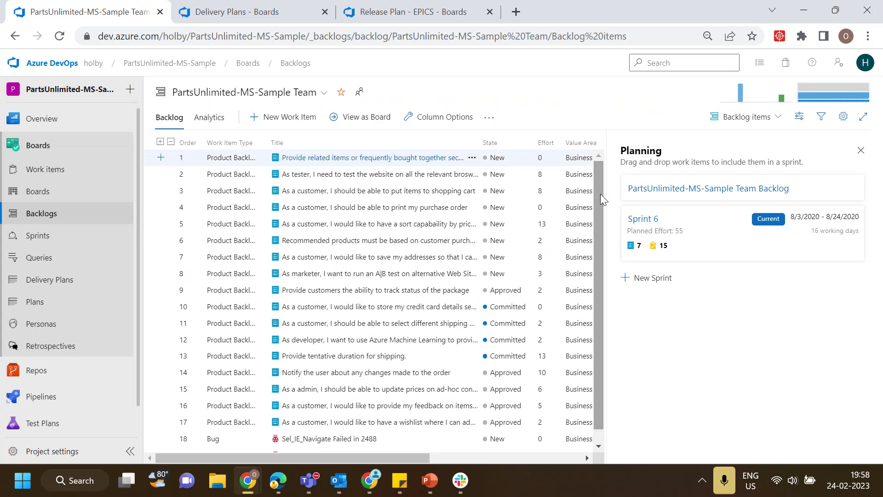
{"action": "left_click", "coordinate": [221, 121]}
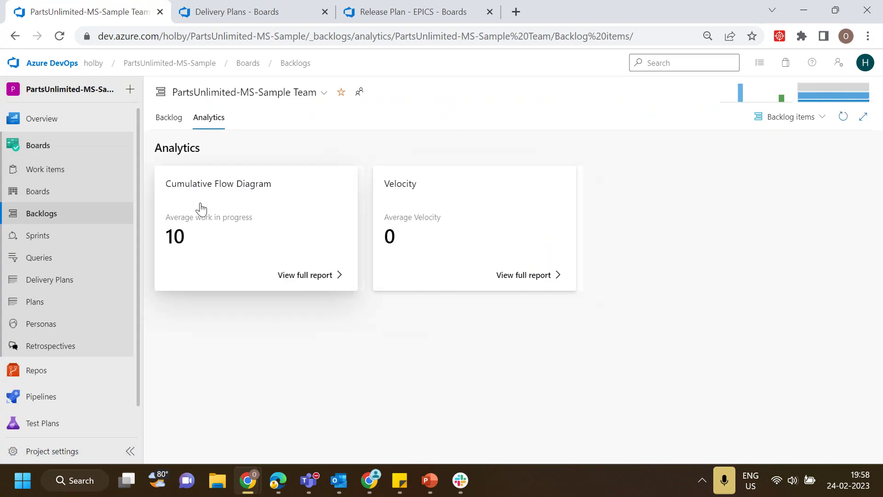
Step: Review the Sprint 6 taskboard across its To Do, In Progress and Done columns, and open the sprint backlog
{"action": "left_click", "coordinate": [59, 243]}
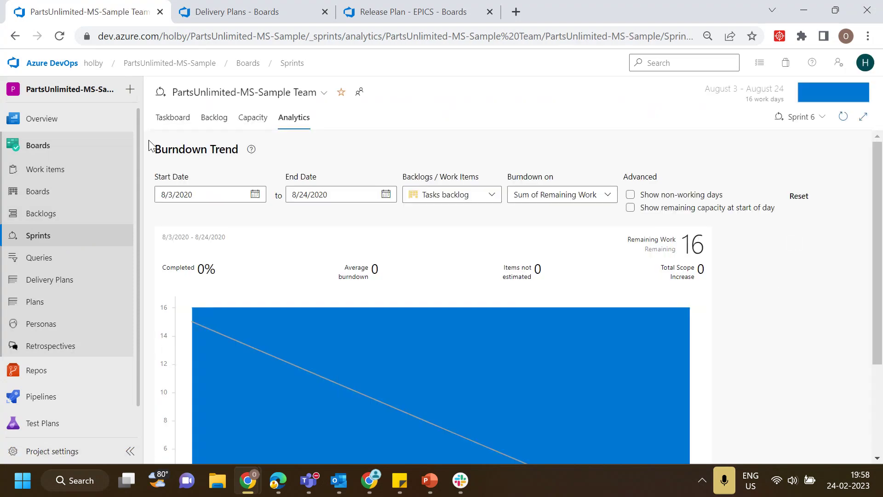
{"action": "left_click", "coordinate": [173, 119]}
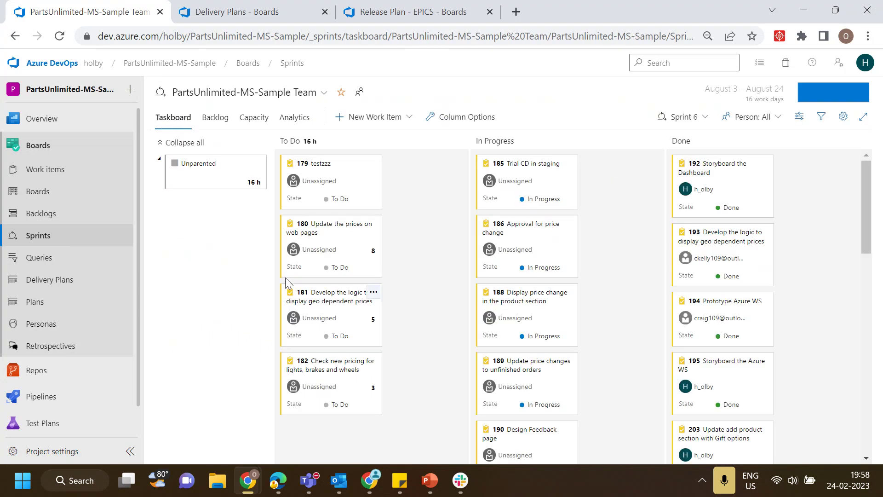
{"action": "mouse_move", "coordinate": [766, 311]}
{"action": "scroll", "coordinate": [618, 353], "scroll_direction": "down", "scroll_amount": 8}
{"action": "scroll", "coordinate": [620, 353], "scroll_direction": "up", "scroll_amount": 6}
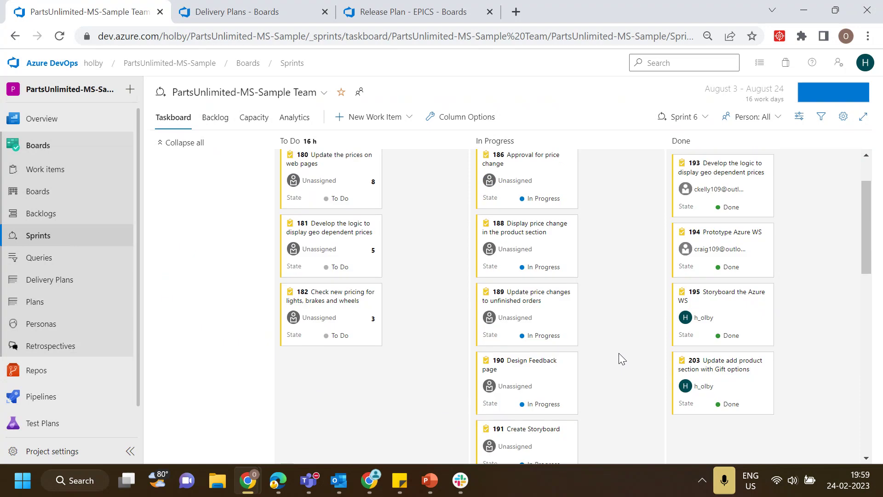
{"action": "scroll", "coordinate": [619, 353], "scroll_direction": "up", "scroll_amount": 2}
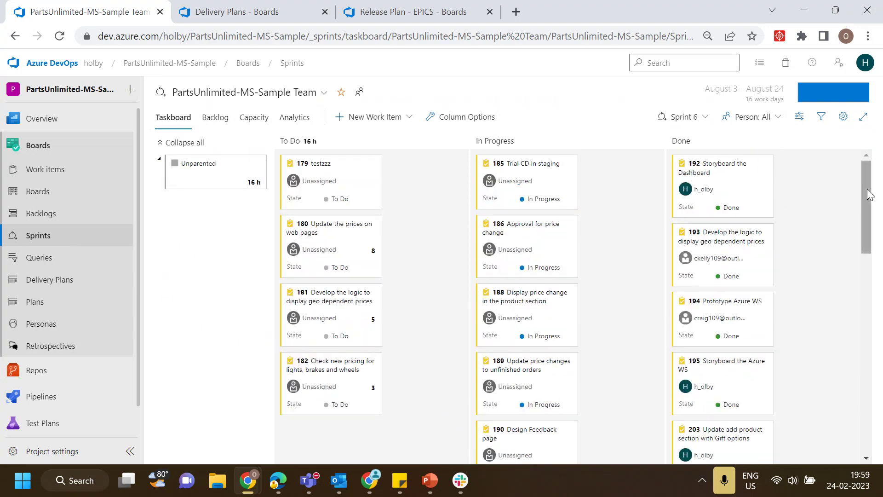
{"action": "left_click", "coordinate": [215, 121]}
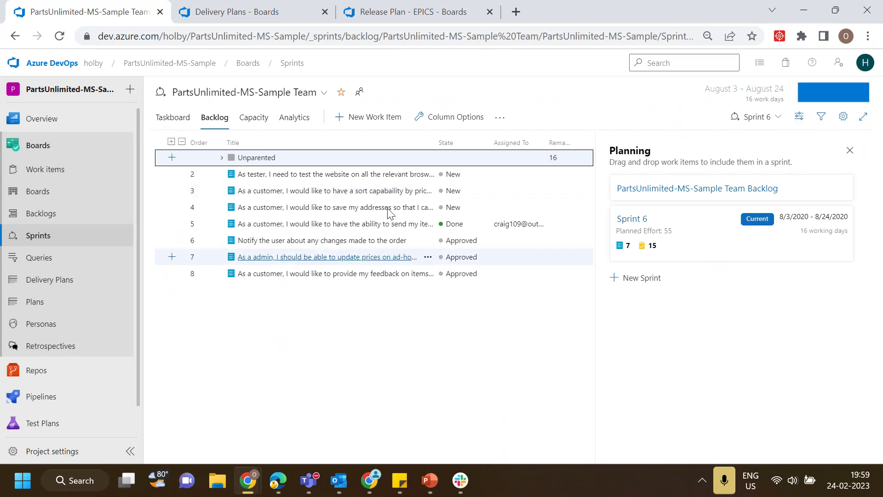
Step: Review the Burndown Trend report in the Sprint 6 analytics
{"action": "left_click", "coordinate": [304, 121]}
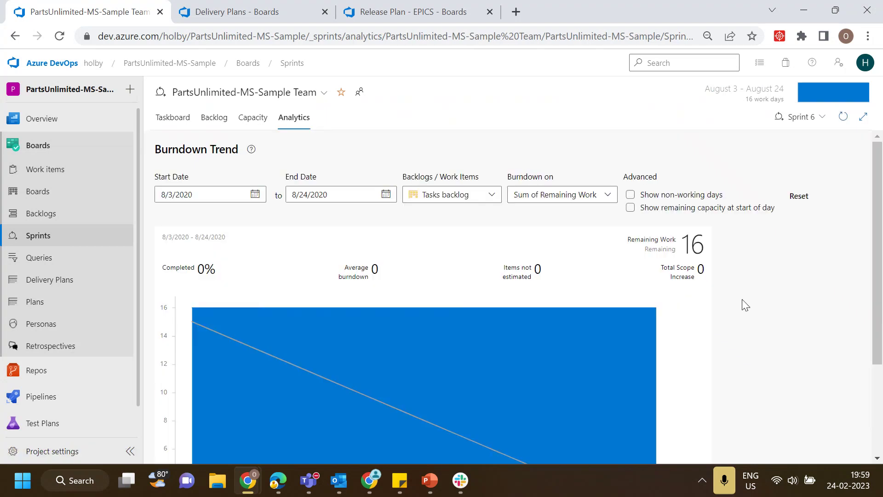
{"action": "scroll", "coordinate": [880, 236], "scroll_direction": "down", "scroll_amount": 1}
{"action": "left_click_drag", "start_coordinate": [880, 236], "coordinate": [875, 195]}
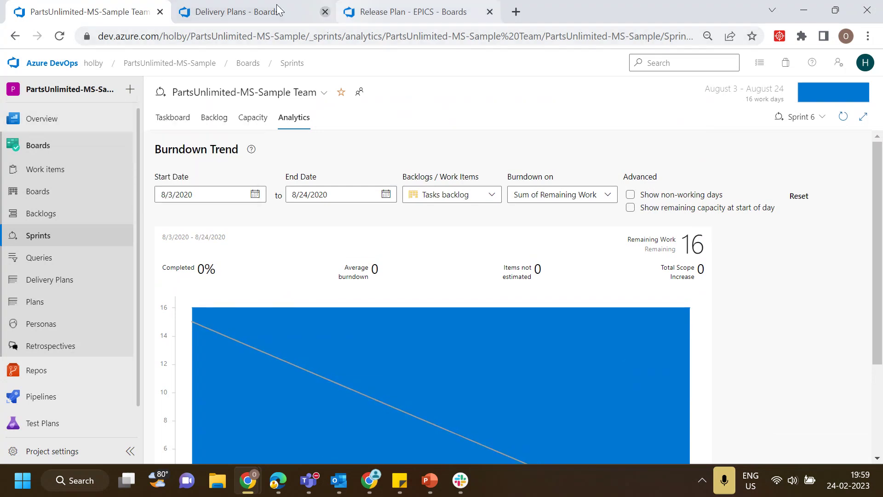
Step: Review the list of delivery plans and move the Release Plan - EPICS timeline back to Iteration 6 in July
{"action": "left_click", "coordinate": [254, 11]}
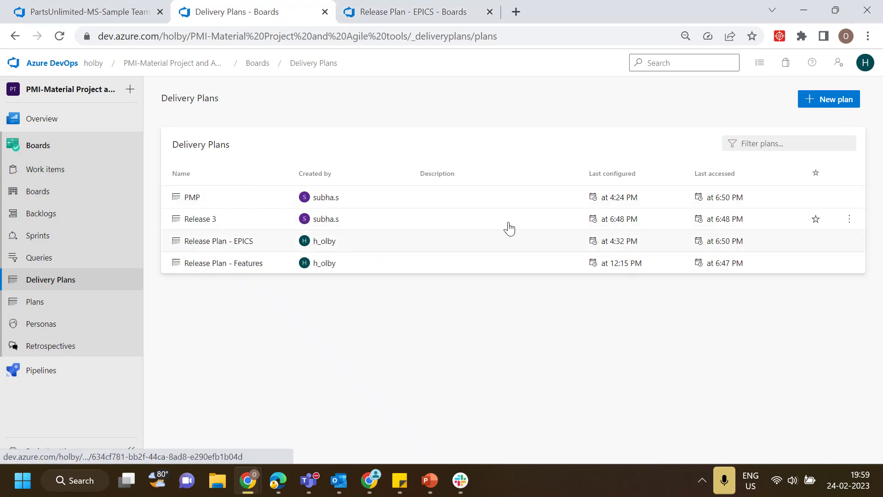
{"action": "left_click", "coordinate": [421, 14]}
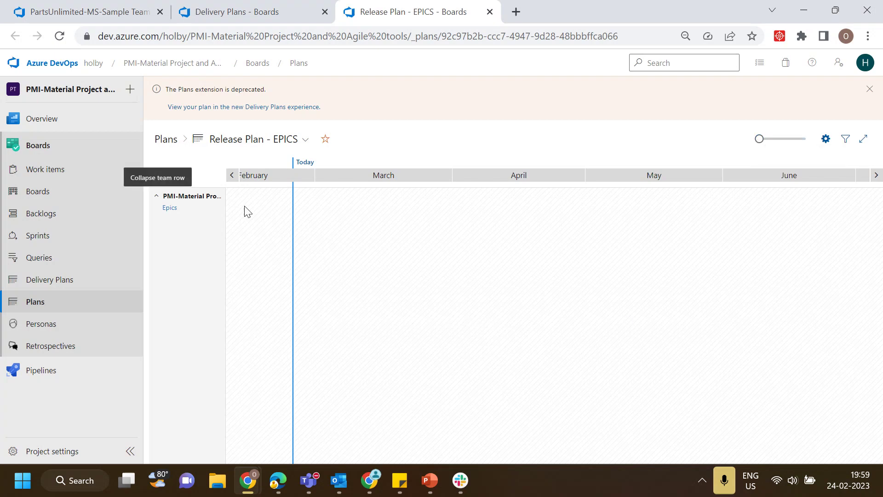
{"action": "left_click", "coordinate": [231, 176]}
{"action": "left_click", "coordinate": [232, 176]}
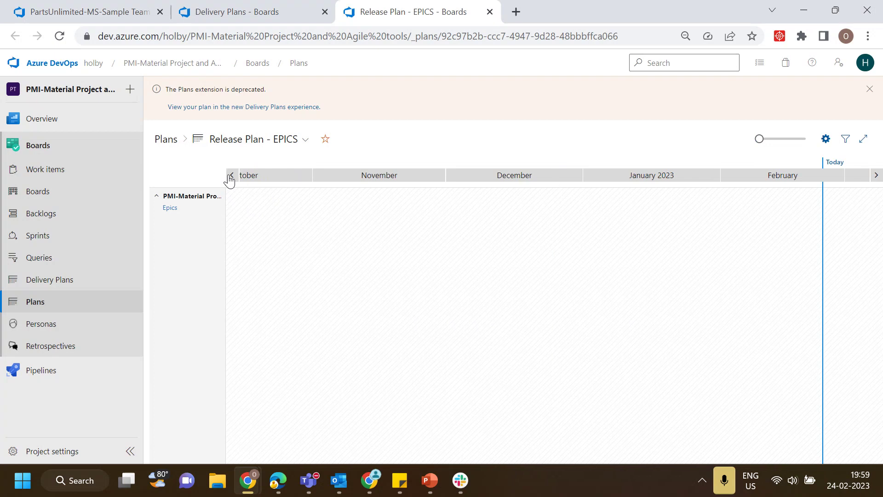
{"action": "left_click", "coordinate": [231, 176]}
{"action": "left_click", "coordinate": [232, 176]}
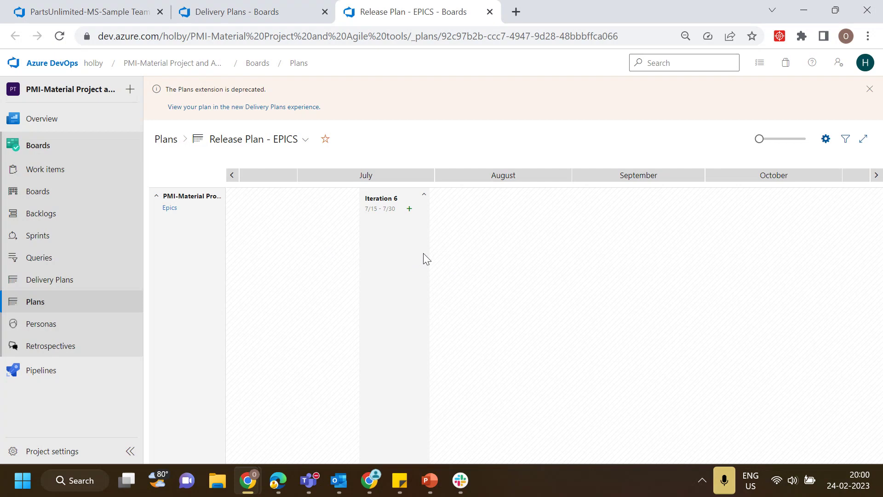
Step: View the PMI-Material project's queries, and the repository files and pipelines of the PartsUnlimited-MS-Sample project
{"action": "left_click", "coordinate": [48, 266]}
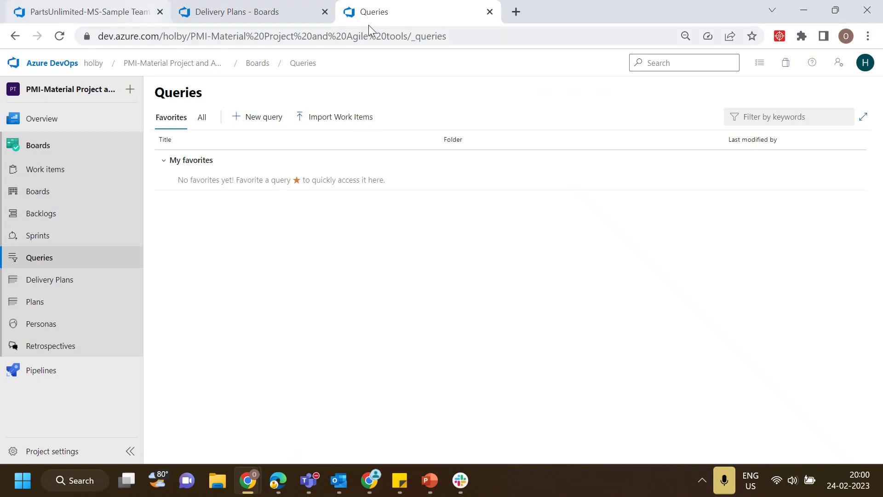
{"action": "left_click", "coordinate": [113, 15]}
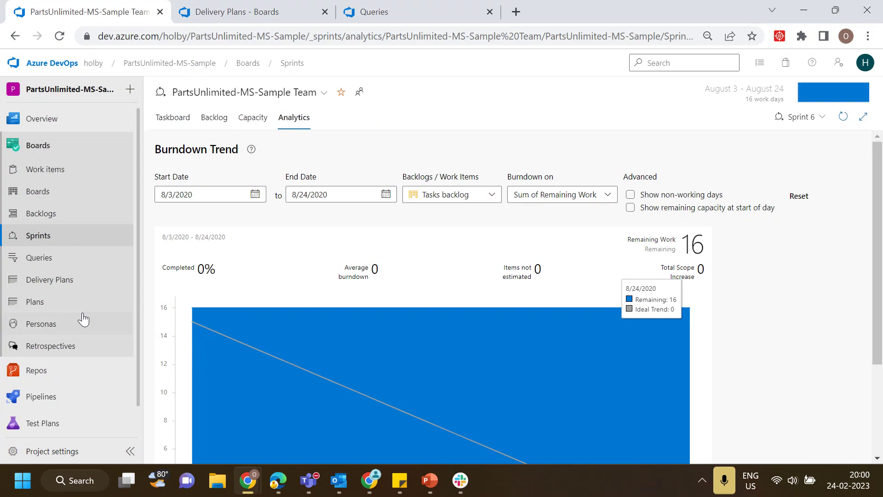
{"action": "scroll", "coordinate": [70, 294], "scroll_direction": "down", "scroll_amount": 1}
{"action": "left_click", "coordinate": [52, 347]}
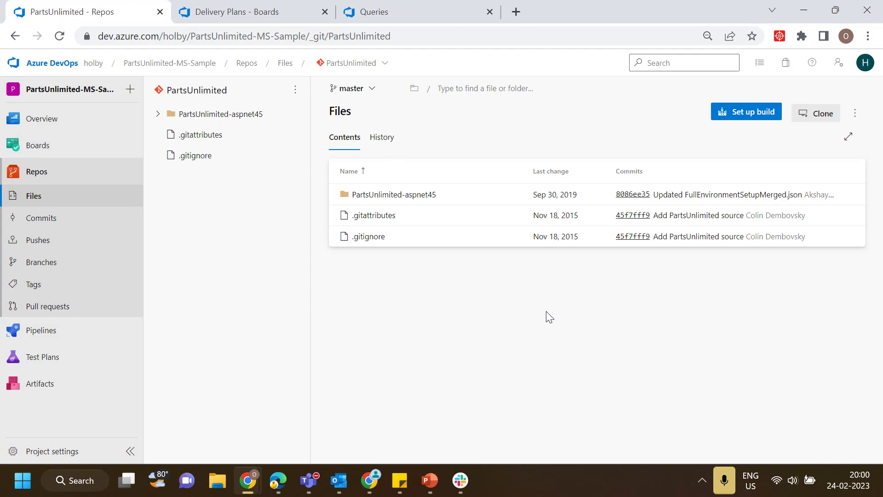
{"action": "left_click", "coordinate": [65, 338]}
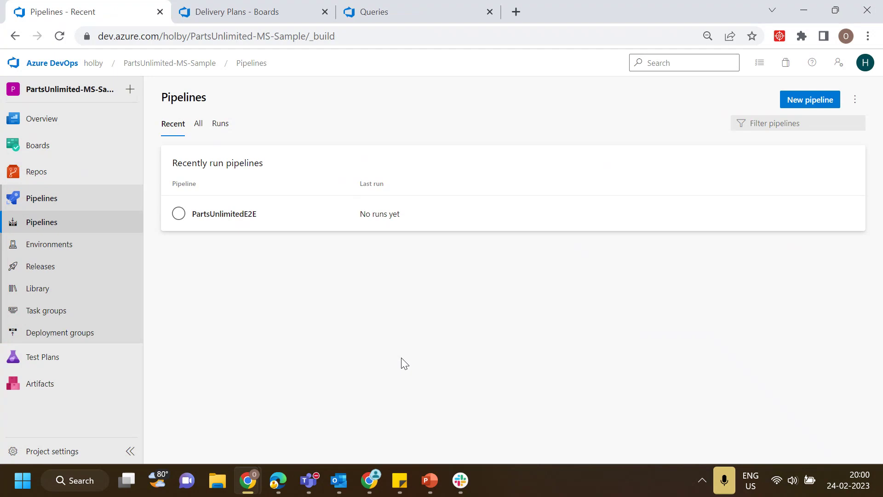
{"action": "mouse_move", "coordinate": [52, 368]}
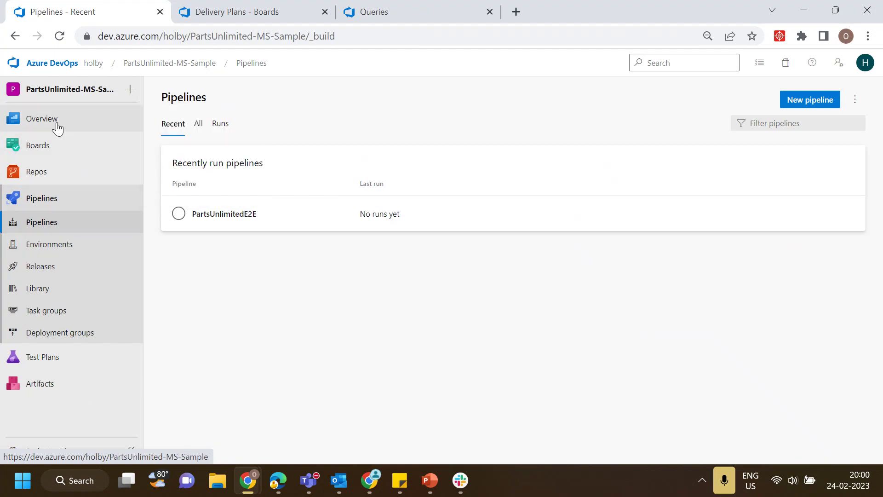
{"action": "mouse_move", "coordinate": [40, 149]}
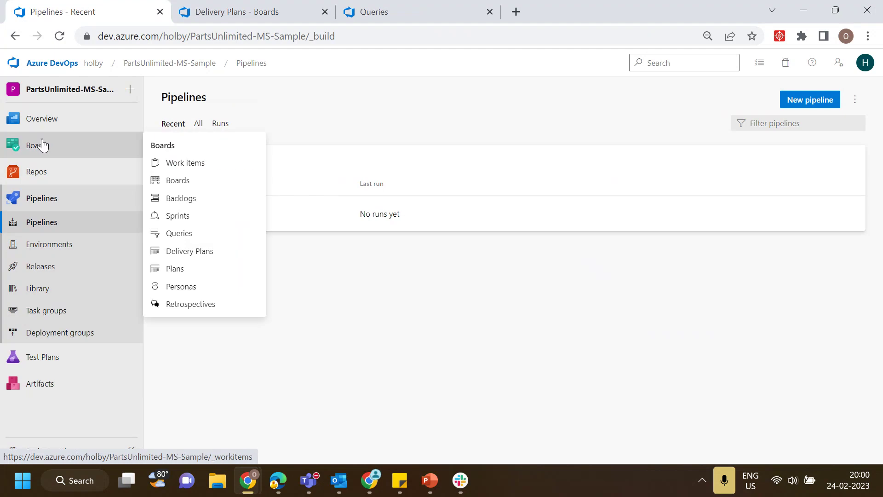
{"action": "mouse_move", "coordinate": [57, 146]}
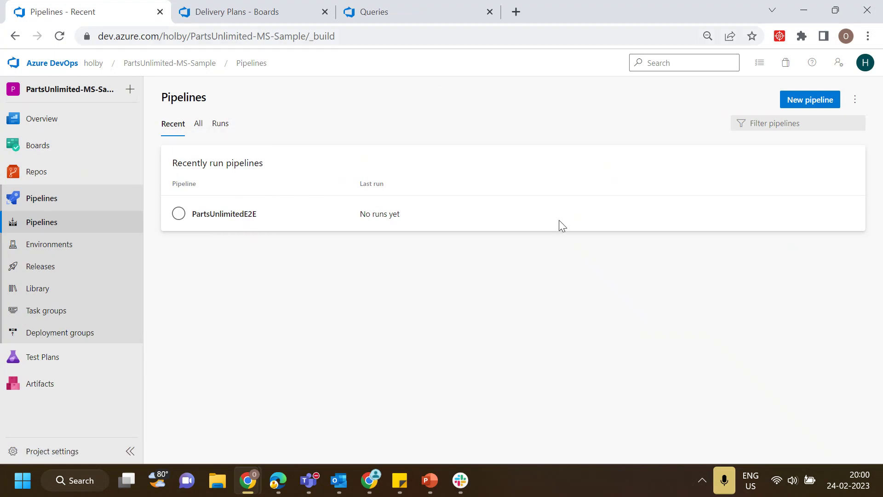
Step: Switch to the Teams meeting window and bring up the Oracle Primavera slide of the demo presentation in PowerPoint
{"action": "mouse_move", "coordinate": [441, 486]}
{"action": "mouse_move", "coordinate": [312, 491]}
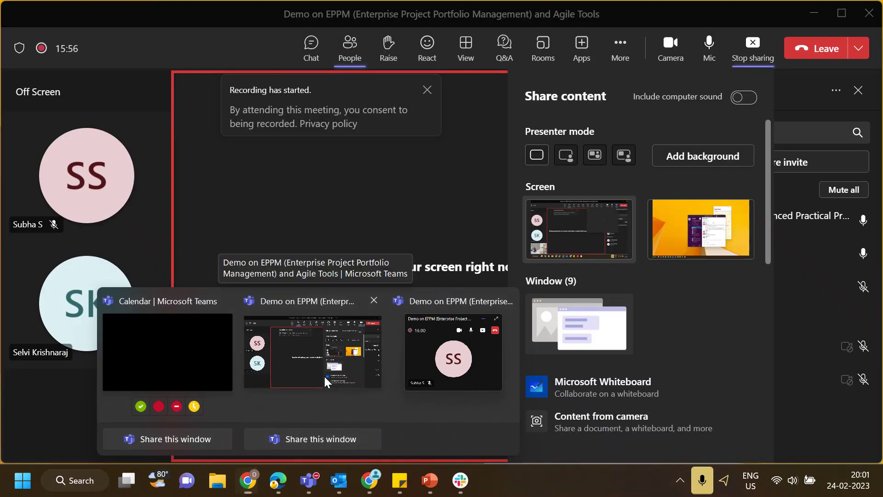
{"action": "left_click", "coordinate": [324, 375]}
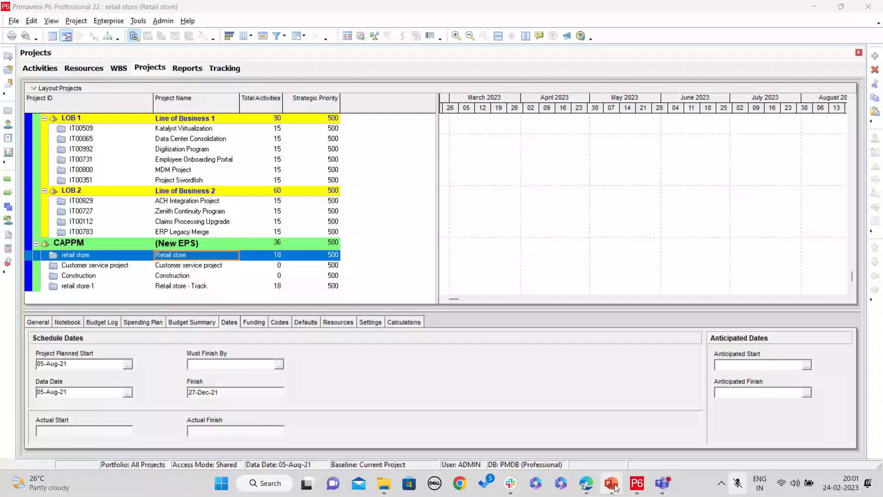
{"action": "key", "text": "alt+Tab"}
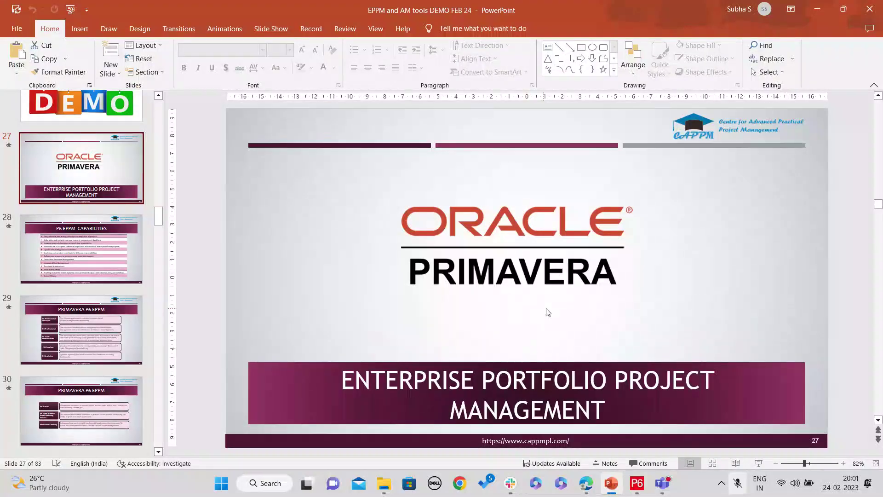
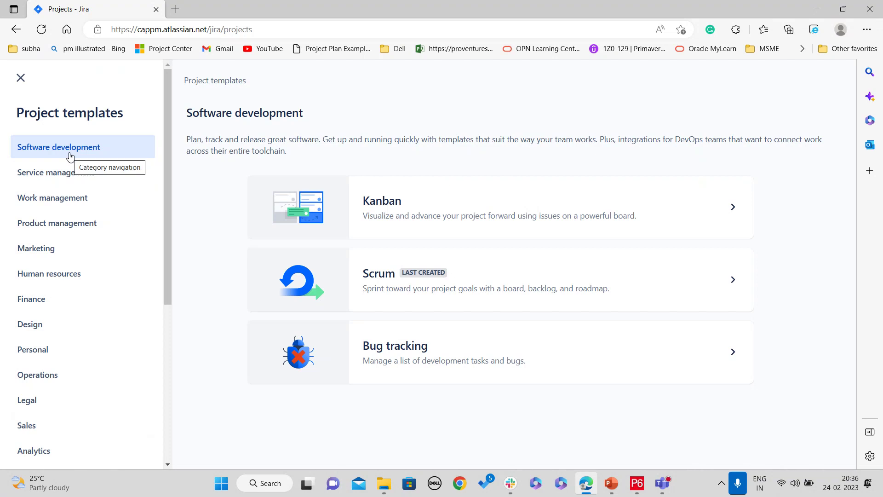
Step: Browse the Jira project template categories and use the Kanban software development template for a new project
{"action": "scroll", "coordinate": [73, 282], "scroll_direction": "down", "scroll_amount": 5}
{"action": "scroll", "coordinate": [72, 282], "scroll_direction": "up", "scroll_amount": 4}
{"action": "scroll", "coordinate": [72, 282], "scroll_direction": "up", "scroll_amount": 2}
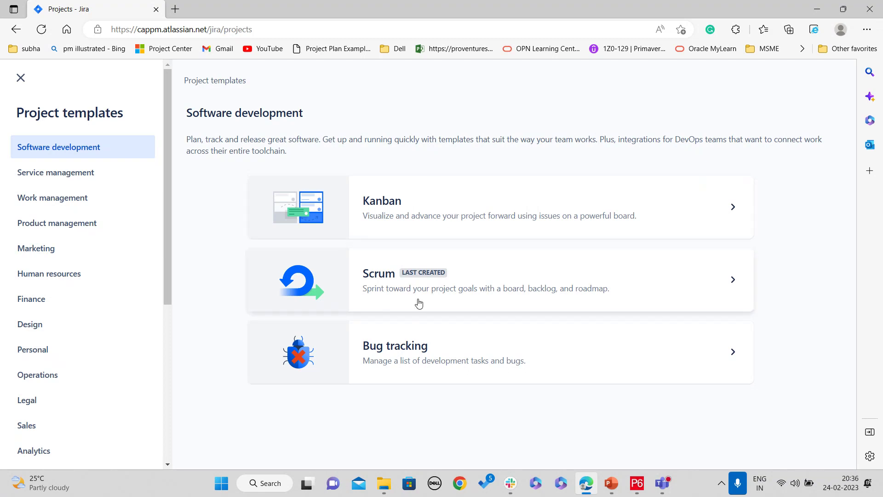
{"action": "left_click", "coordinate": [655, 223]}
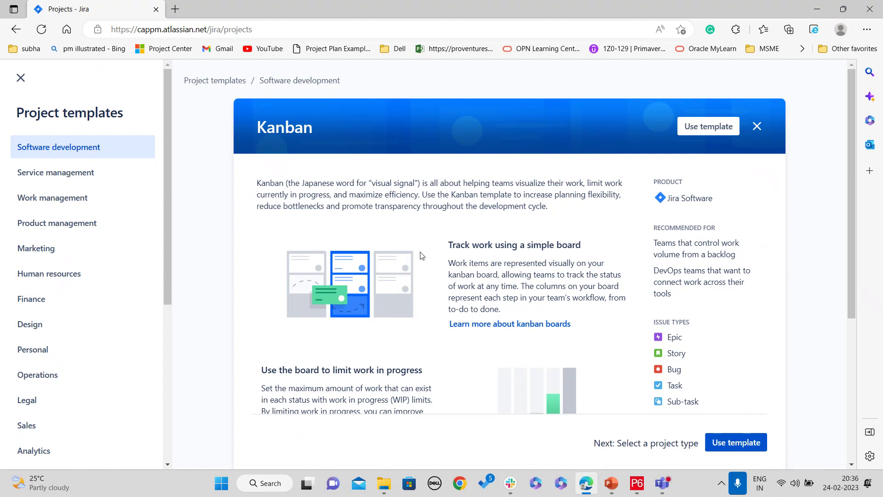
{"action": "scroll", "coordinate": [760, 294], "scroll_direction": "down", "scroll_amount": 5}
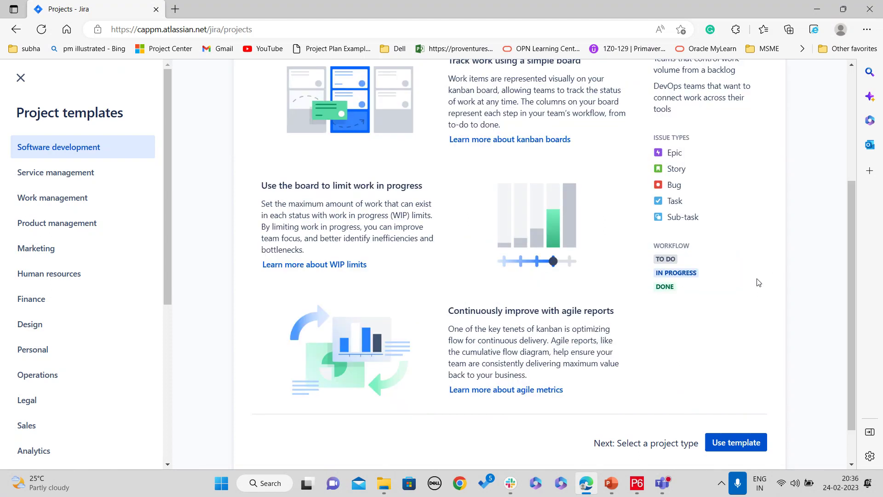
{"action": "left_click", "coordinate": [734, 432]}
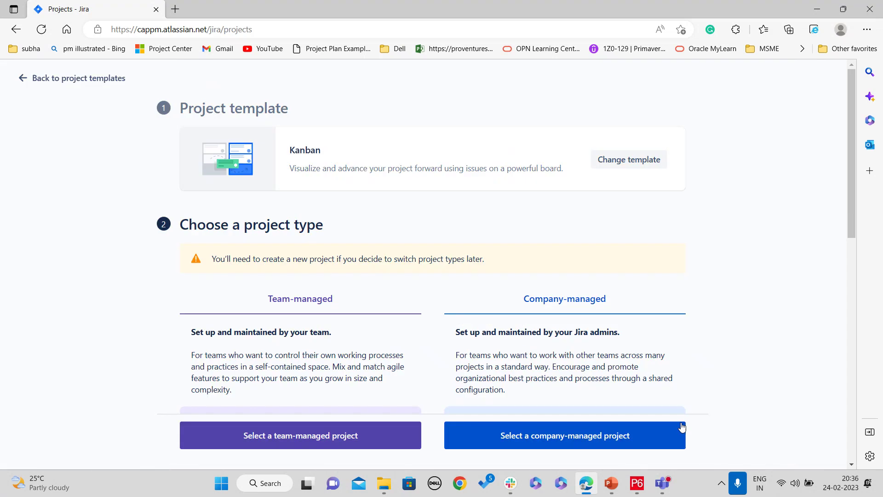
Step: Compare the team-managed and company-managed project types and choose company-managed for the Kanban project
{"action": "scroll", "coordinate": [346, 271], "scroll_direction": "down", "scroll_amount": 3}
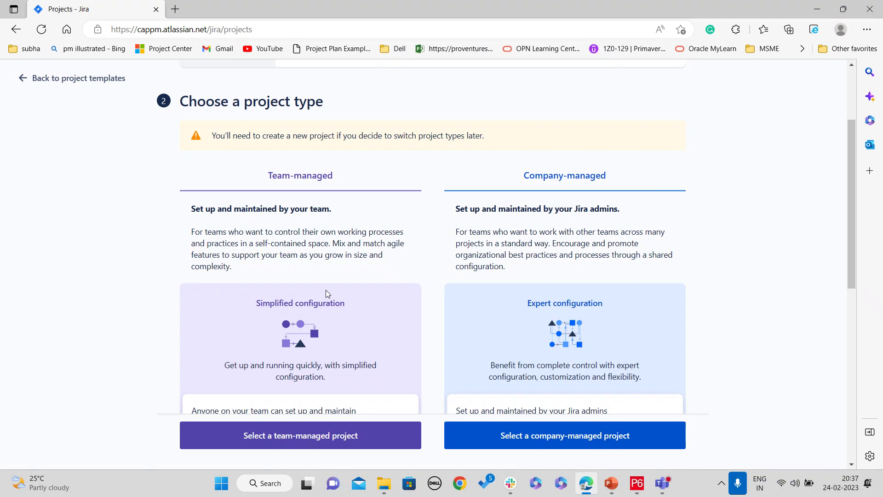
{"action": "scroll", "coordinate": [334, 291], "scroll_direction": "down", "scroll_amount": 3}
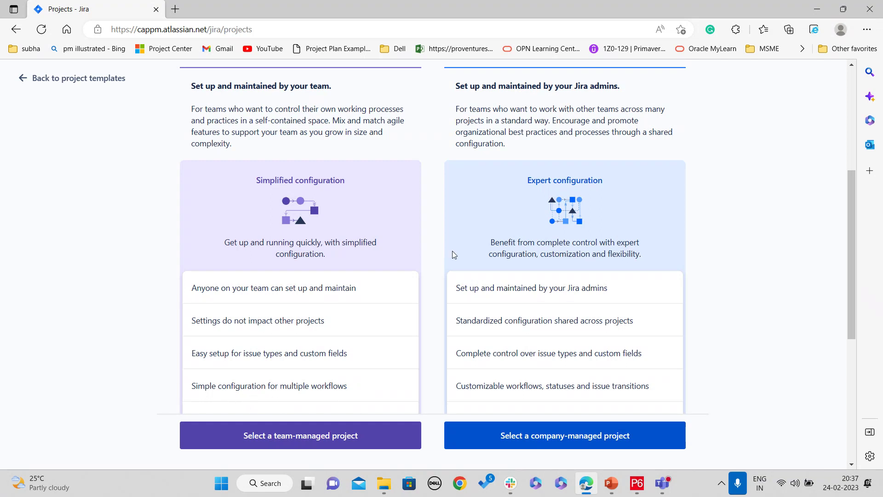
{"action": "scroll", "coordinate": [672, 253], "scroll_direction": "up", "scroll_amount": 1}
{"action": "scroll", "coordinate": [673, 262], "scroll_direction": "down", "scroll_amount": 2}
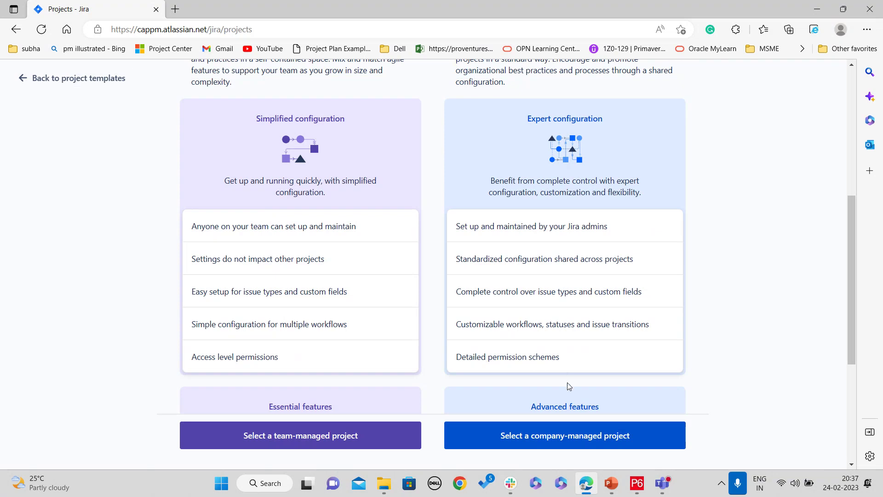
{"action": "scroll", "coordinate": [569, 386], "scroll_direction": "down", "scroll_amount": 4}
{"action": "left_click", "coordinate": [558, 436]}
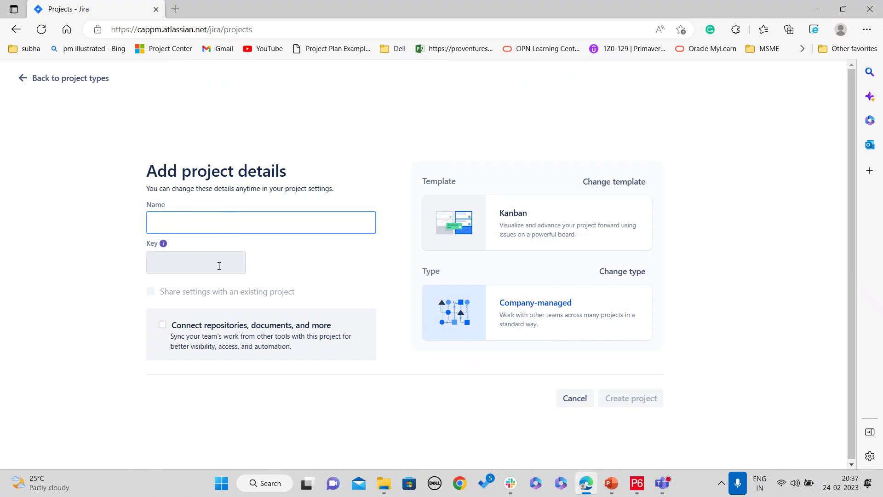
Step: Enter Scrum as the new project's name and leave project creation to return to the projects list without creating it
{"action": "type", "text": "S"}
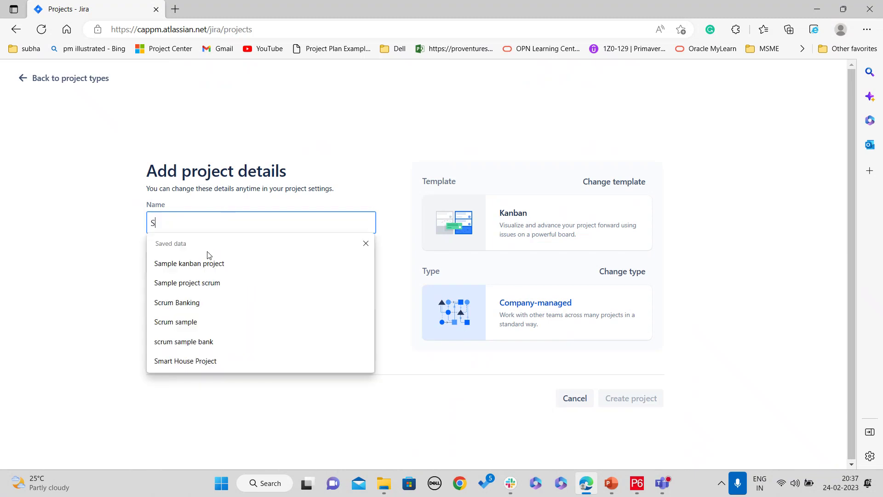
{"action": "type", "text": "croum"}
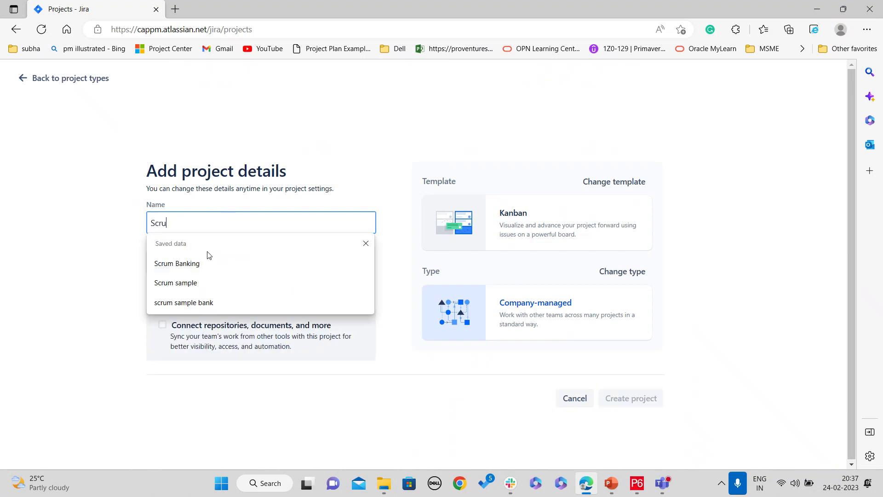
{"action": "left_click", "coordinate": [31, 168]}
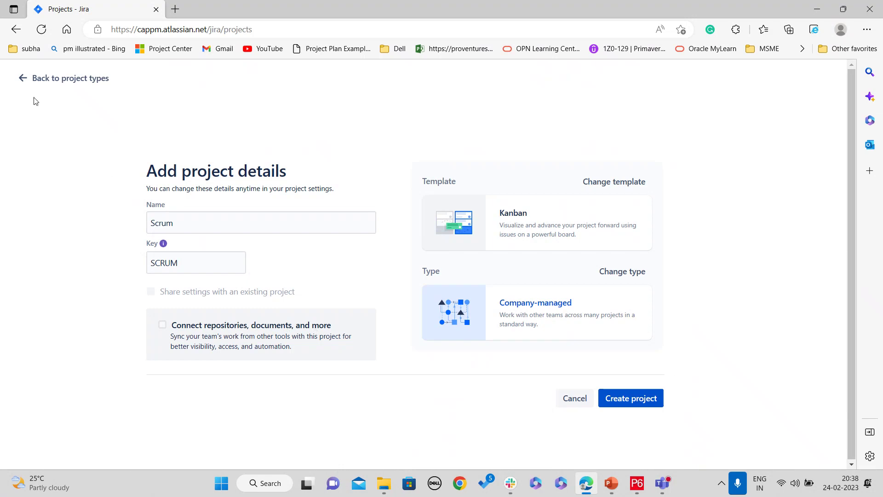
{"action": "left_click", "coordinate": [21, 79]}
{"action": "left_click", "coordinate": [20, 79]}
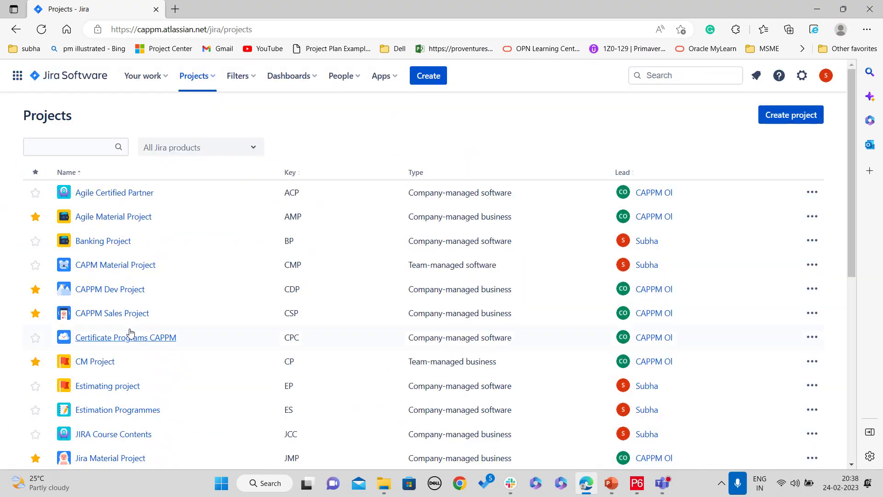
Step: Open Sample Scrum Project A from the projects list and display its issues
{"action": "scroll", "coordinate": [184, 238], "scroll_direction": "down", "scroll_amount": 8}
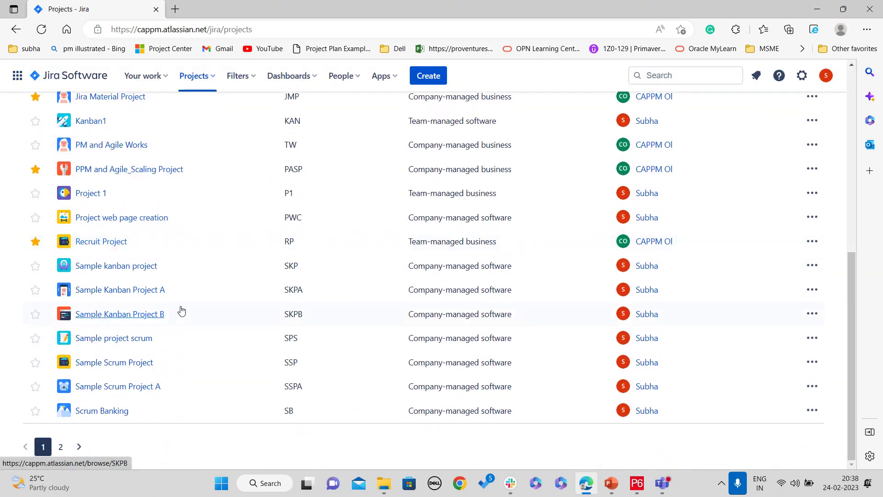
{"action": "left_click", "coordinate": [140, 392]}
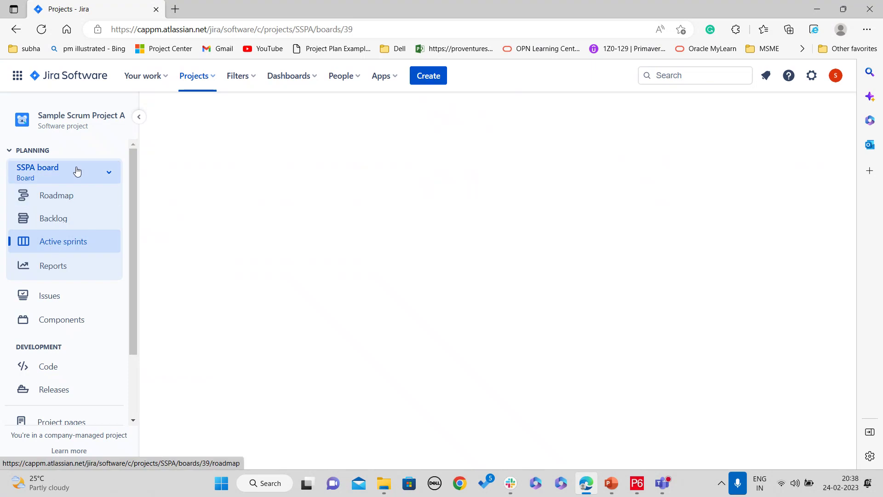
{"action": "left_click", "coordinate": [61, 298]}
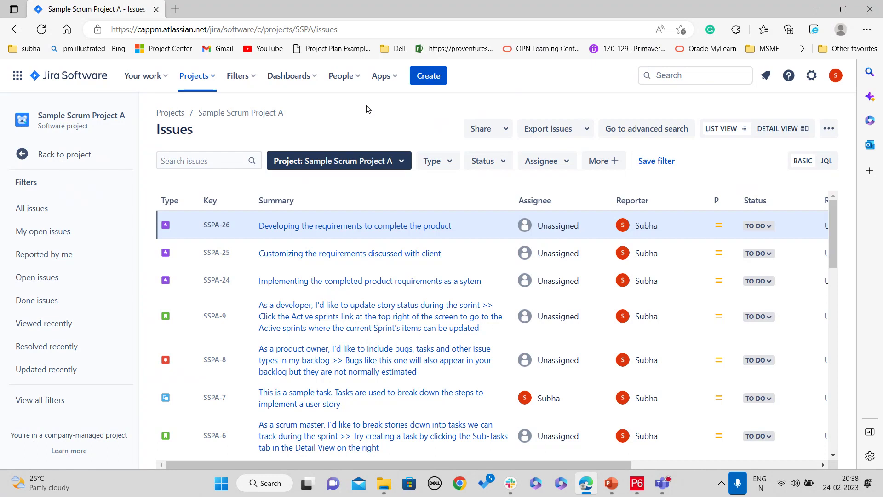
Step: Review the issue types and fields offered for a new issue in Sample Scrum Project A, and discard the form
{"action": "left_click", "coordinate": [429, 76]}
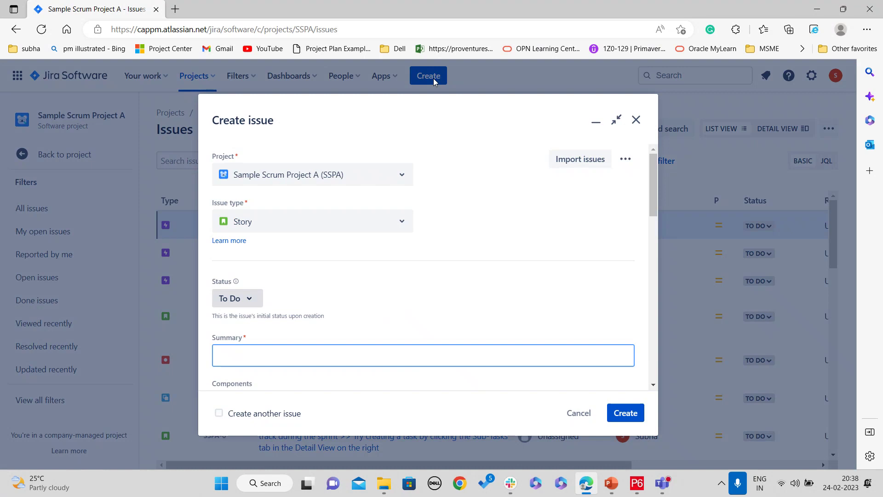
{"action": "left_click", "coordinate": [402, 227]}
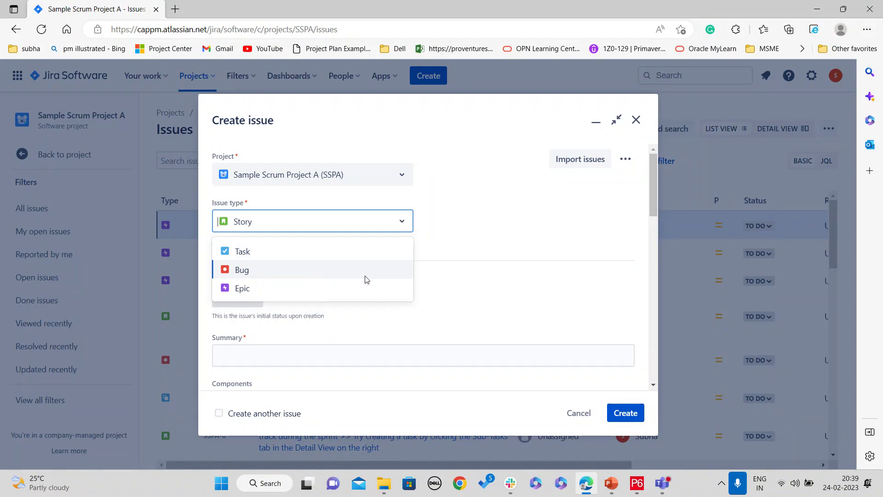
{"action": "left_click", "coordinate": [492, 252]}
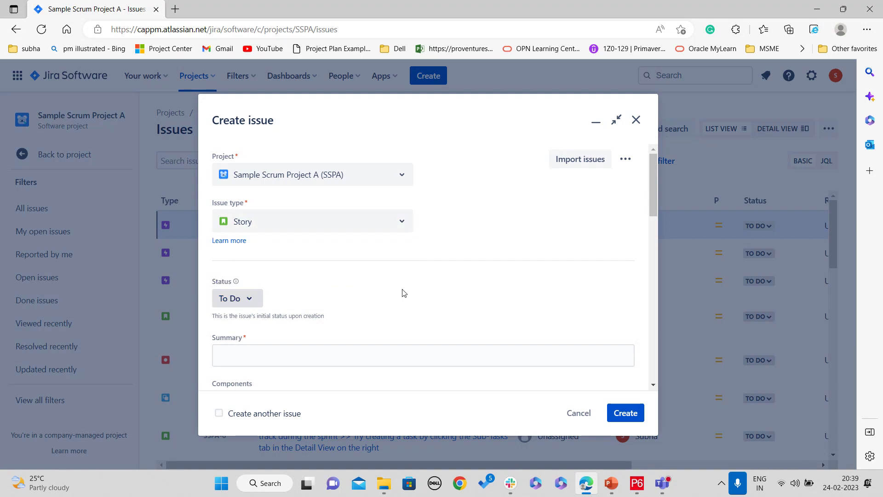
{"action": "scroll", "coordinate": [403, 290], "scroll_direction": "down", "scroll_amount": 3}
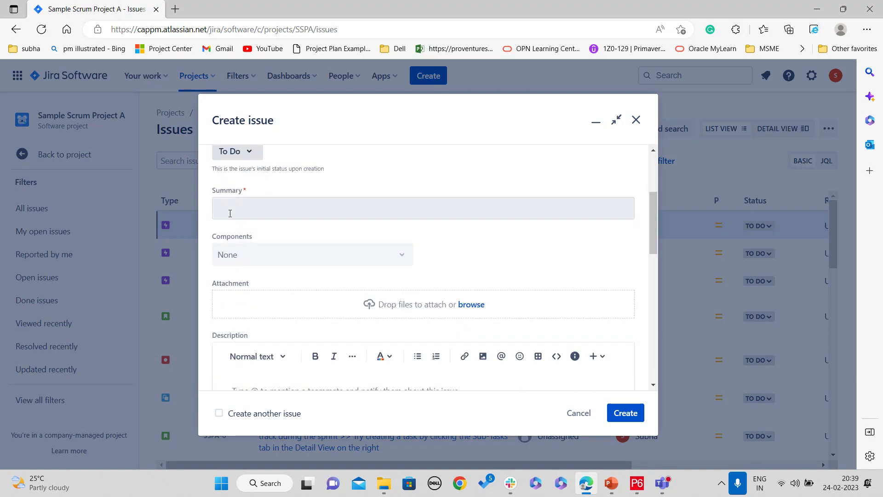
{"action": "scroll", "coordinate": [335, 307], "scroll_direction": "down", "scroll_amount": 3}
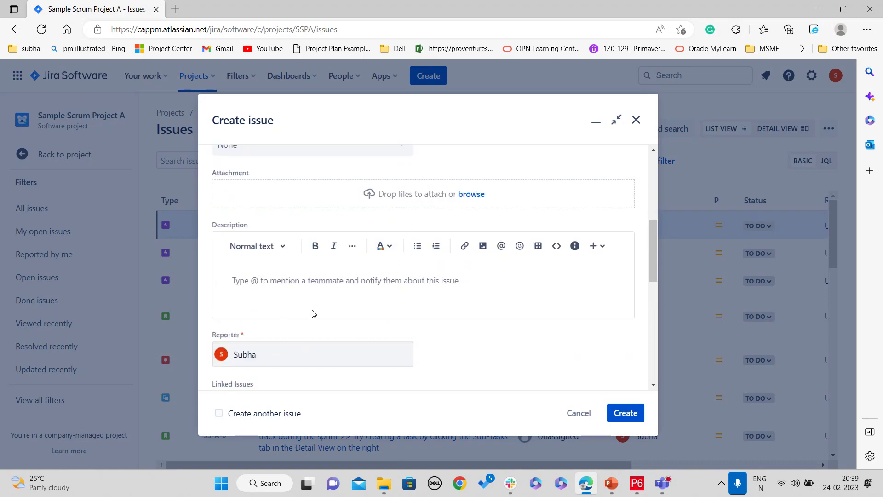
{"action": "scroll", "coordinate": [323, 324], "scroll_direction": "down", "scroll_amount": 4}
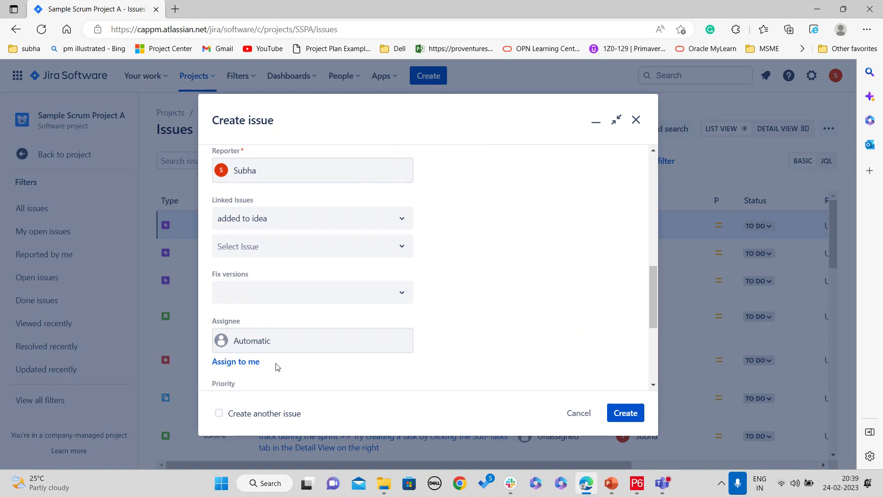
{"action": "left_click", "coordinate": [636, 121]}
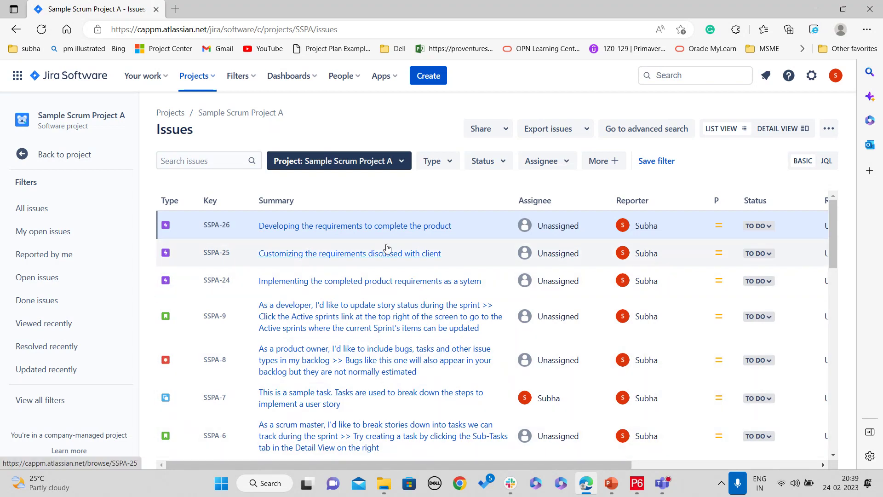
Step: Open the epic SSPA-26, examine its details and additional fields, and return to the project's issues list
{"action": "left_click", "coordinate": [385, 230]}
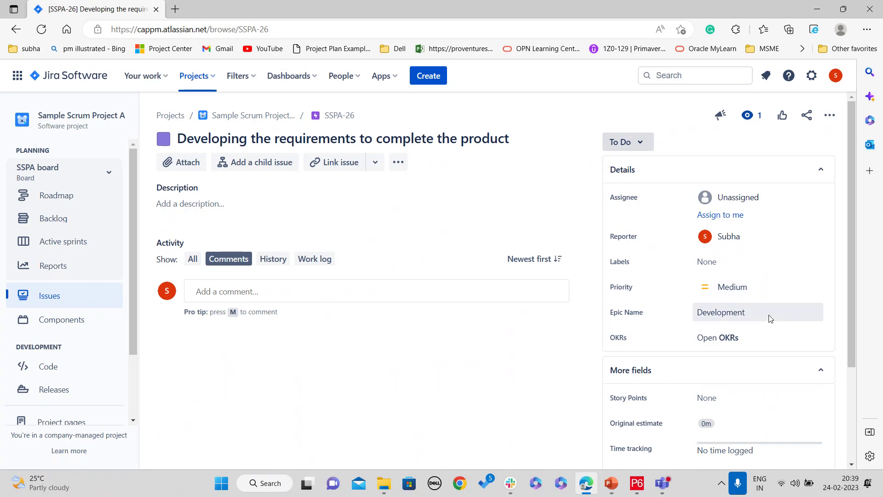
{"action": "scroll", "coordinate": [769, 315], "scroll_direction": "down", "scroll_amount": 2}
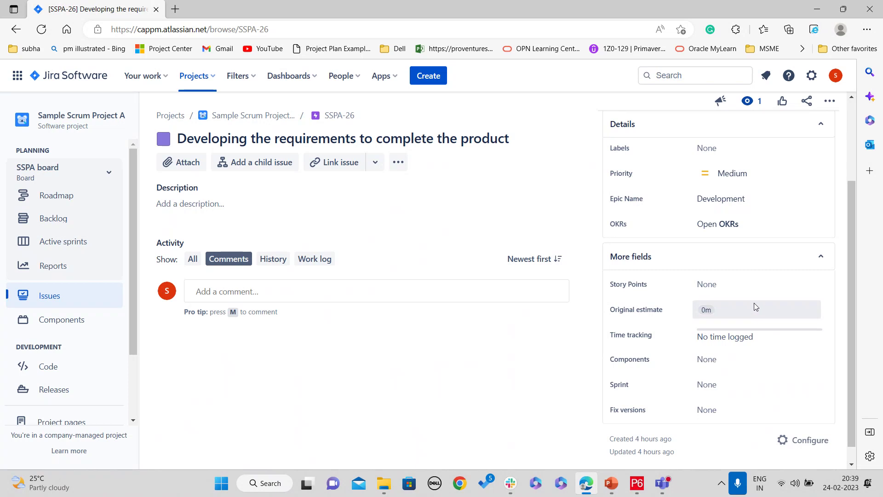
{"action": "scroll", "coordinate": [741, 327], "scroll_direction": "up", "scroll_amount": 3}
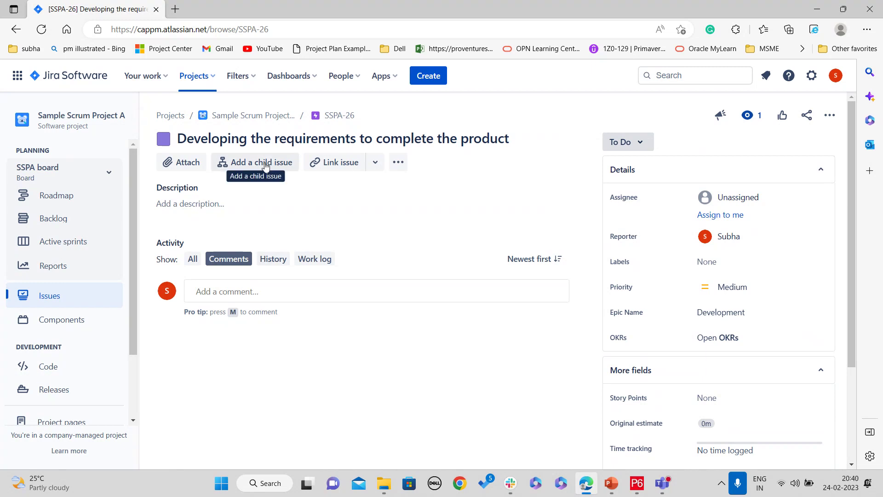
{"action": "left_click", "coordinate": [255, 115]}
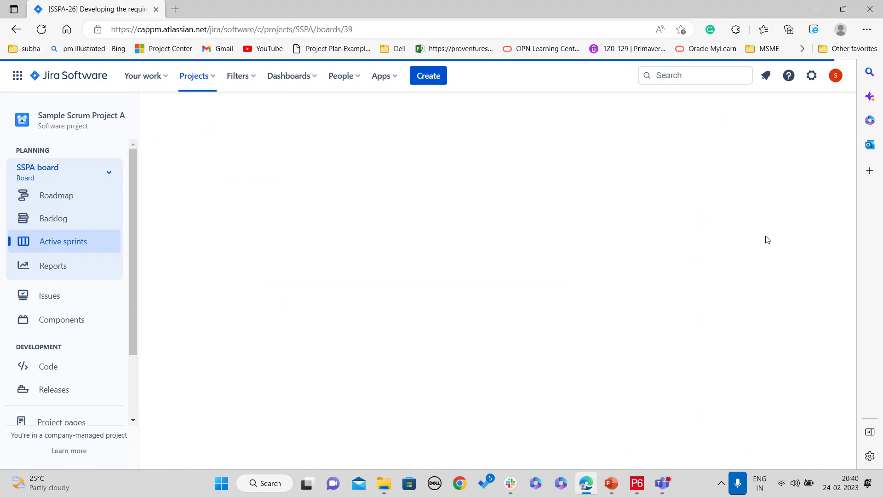
{"action": "left_click", "coordinate": [96, 296]}
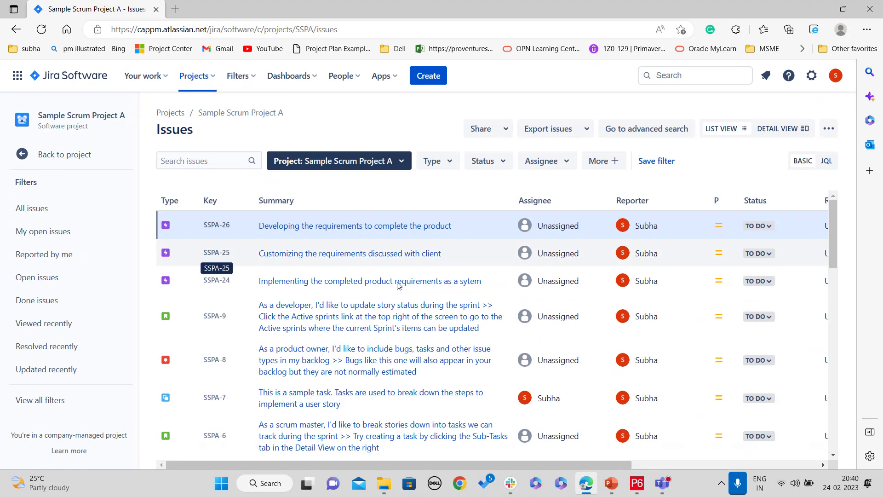
Step: Look through the project's issues in list view and detail view, ending back in list view
{"action": "scroll", "coordinate": [398, 285], "scroll_direction": "down", "scroll_amount": 8}
{"action": "scroll", "coordinate": [399, 285], "scroll_direction": "up", "scroll_amount": 5}
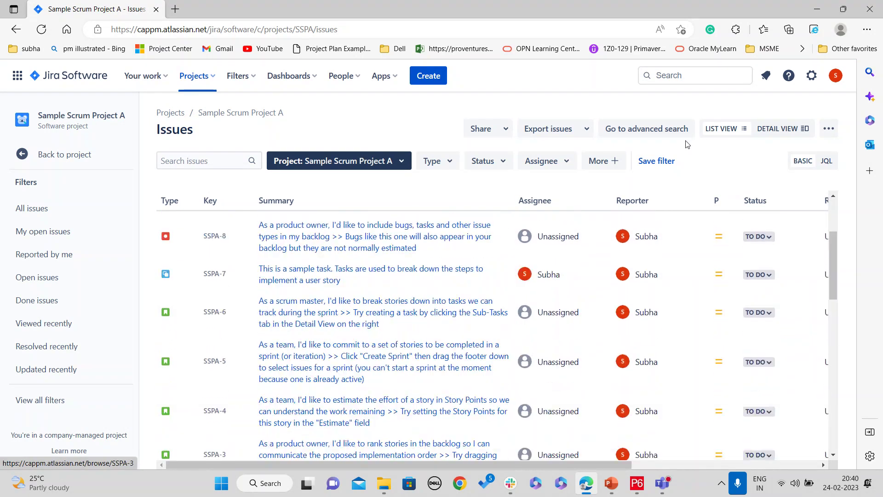
{"action": "left_click", "coordinate": [798, 130]}
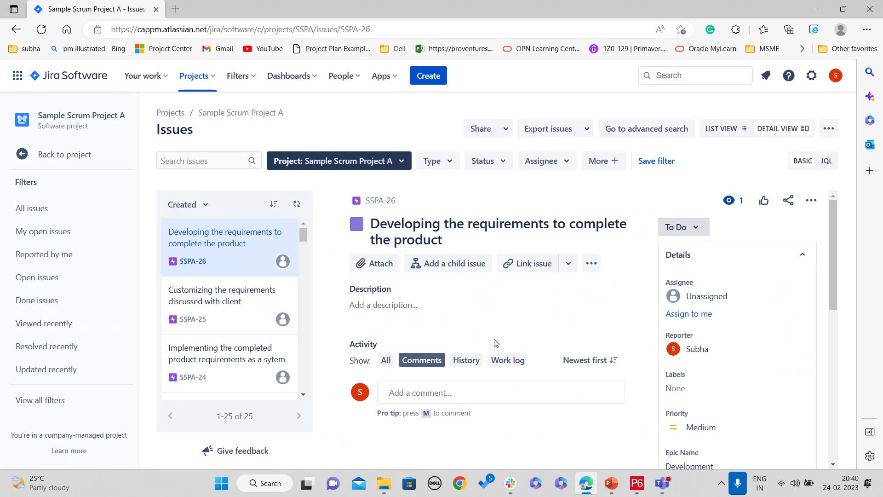
{"action": "scroll", "coordinate": [765, 333], "scroll_direction": "down", "scroll_amount": 10}
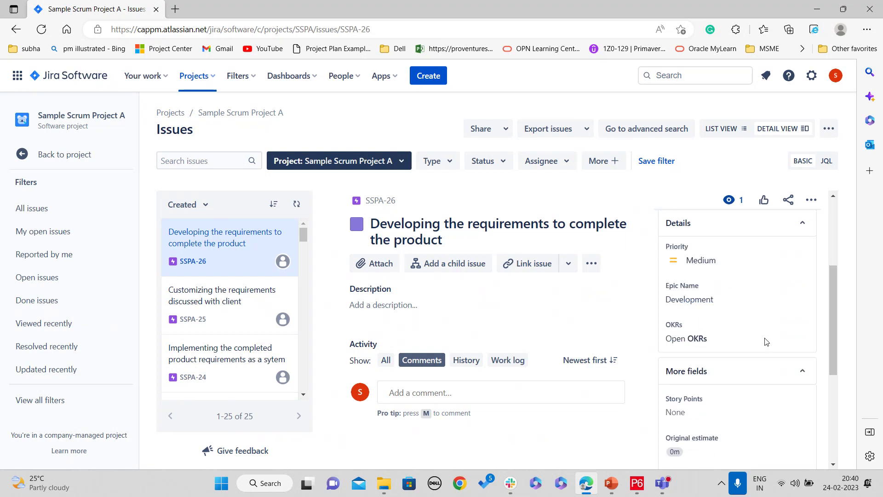
{"action": "scroll", "coordinate": [763, 299], "scroll_direction": "up", "scroll_amount": 5}
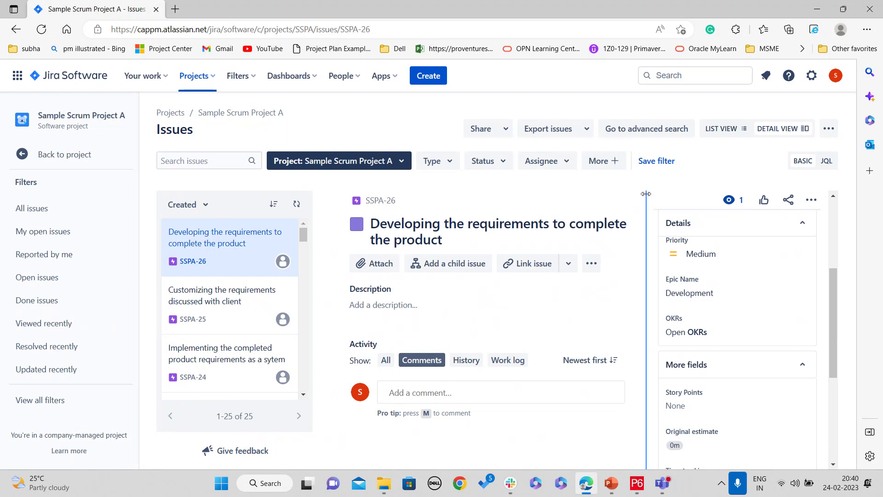
{"action": "left_click", "coordinate": [707, 133]}
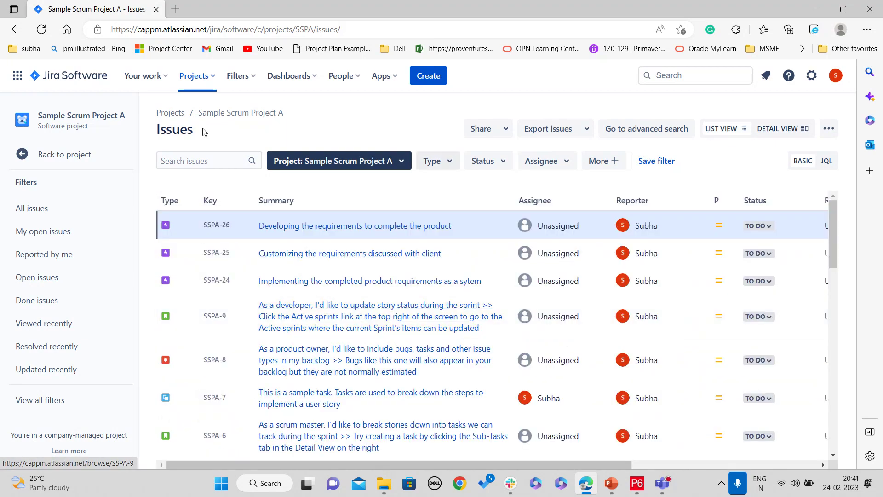
Step: Open the backlog of the SSPA board, reloading the page to display its issues
{"action": "left_click", "coordinate": [71, 156]}
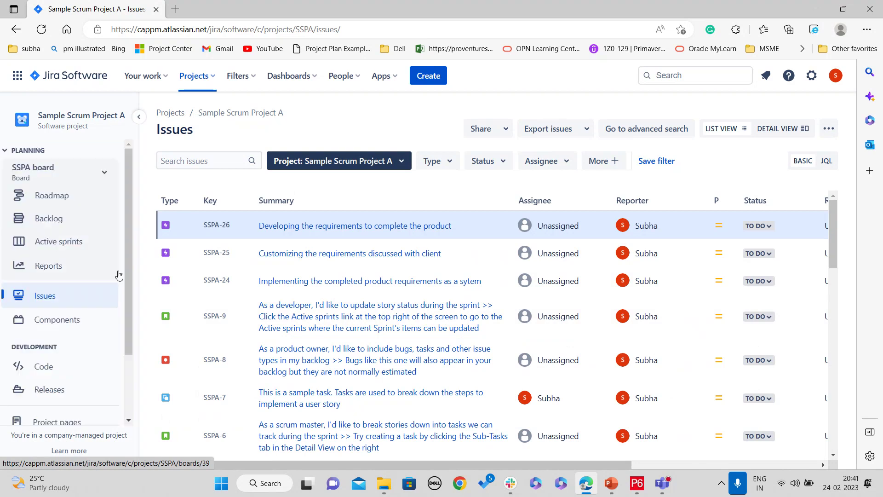
{"action": "left_click", "coordinate": [75, 218]}
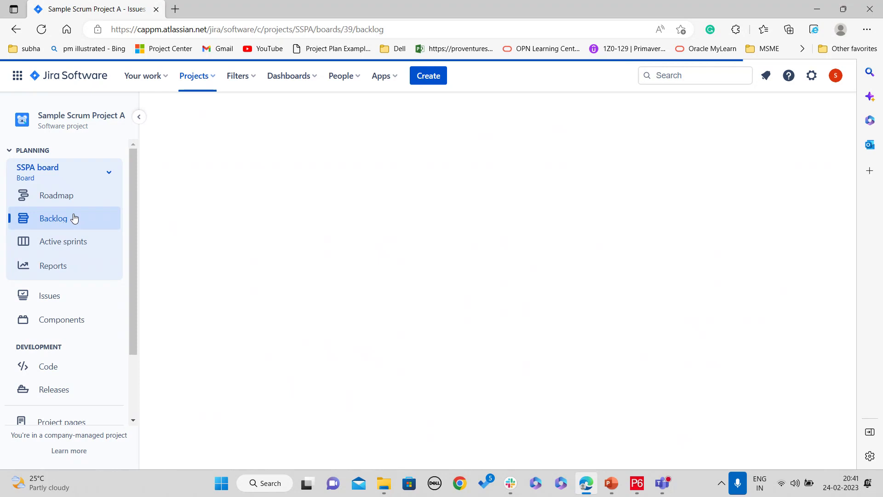
{"action": "left_click", "coordinate": [84, 219]}
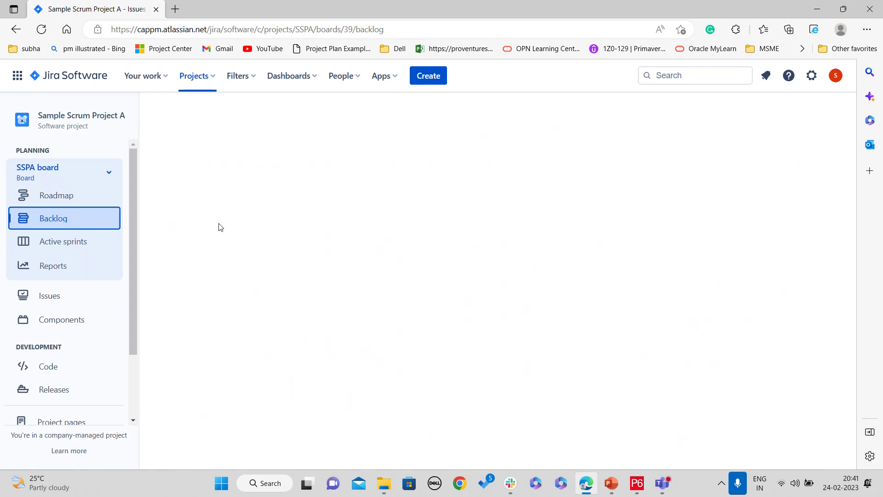
{"action": "left_click", "coordinate": [41, 29]}
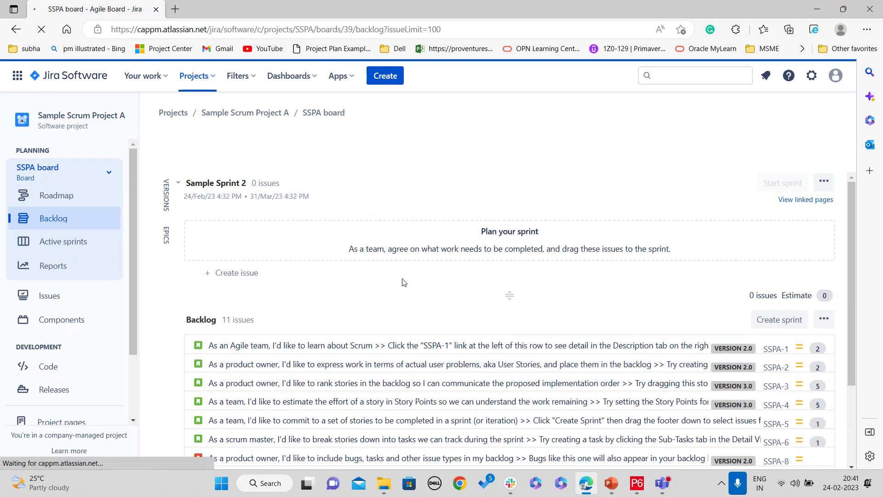
{"action": "scroll", "coordinate": [493, 358], "scroll_direction": "down", "scroll_amount": 3}
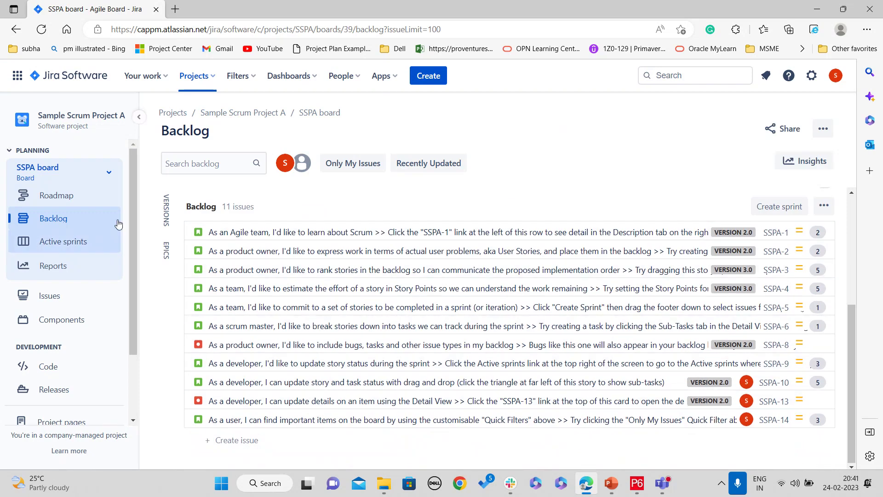
Step: Assign backlog issues SSPA-1, SSPA-2 and SSPA-3 to the Implementation, Customization and Development epics respectively, and hide the epics
{"action": "left_click", "coordinate": [167, 253]}
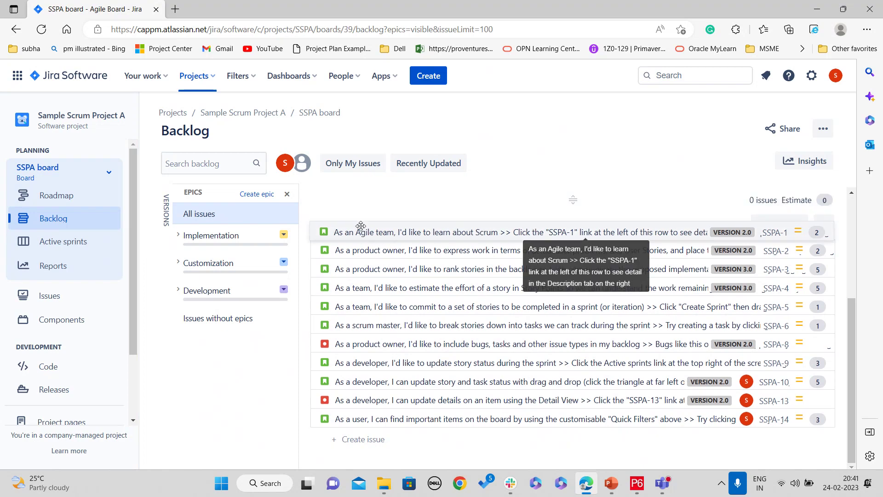
{"action": "left_click_drag", "start_coordinate": [361, 230], "coordinate": [240, 242]}
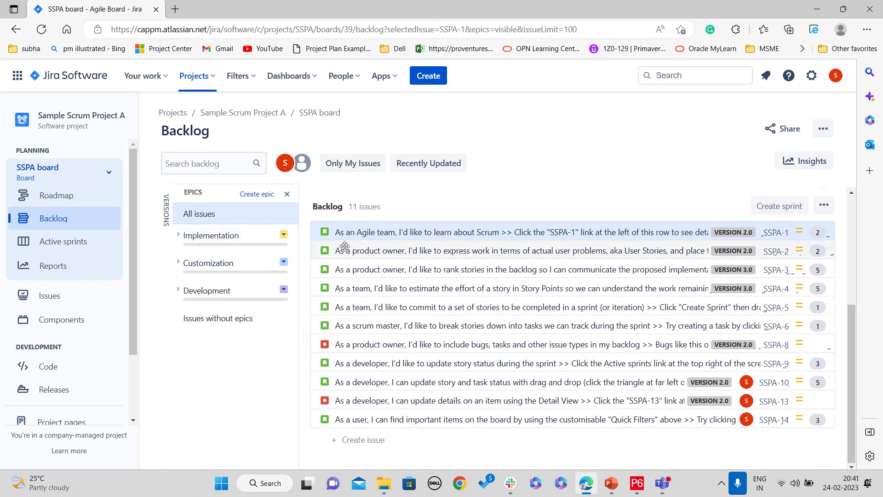
{"action": "left_click_drag", "start_coordinate": [341, 249], "coordinate": [284, 261]}
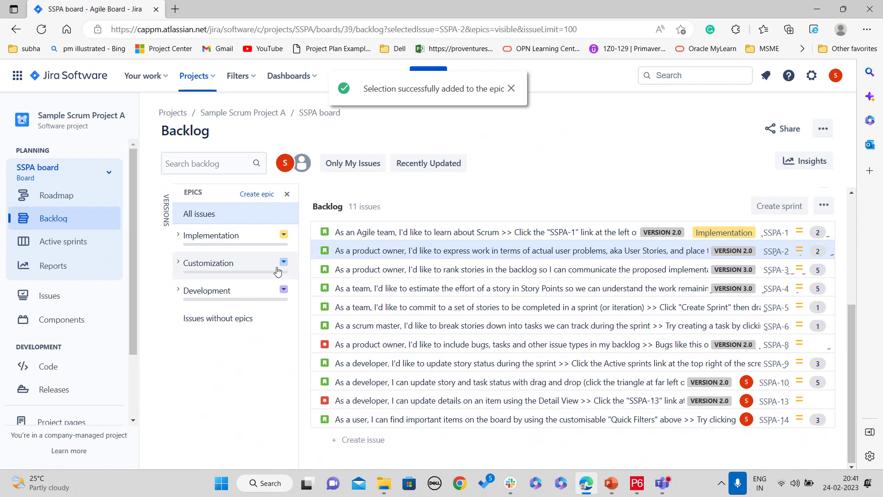
{"action": "left_click_drag", "start_coordinate": [343, 270], "coordinate": [249, 296]}
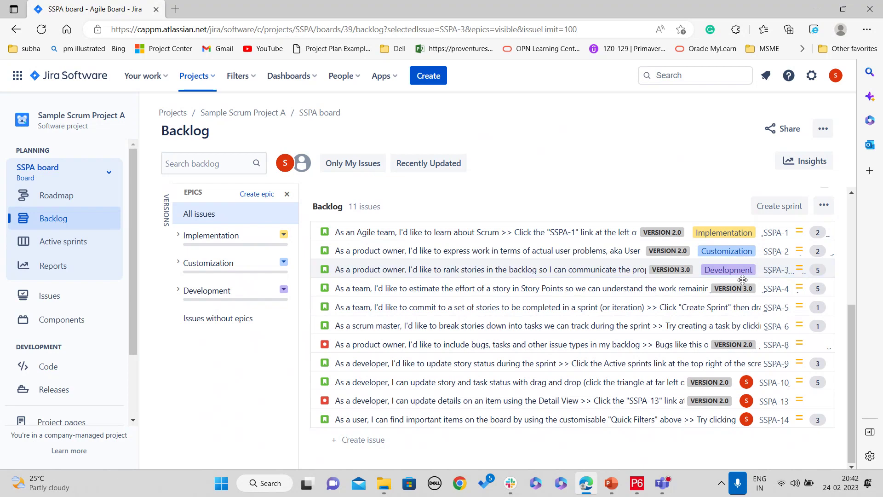
{"action": "scroll", "coordinate": [396, 262], "scroll_direction": "up", "scroll_amount": 3}
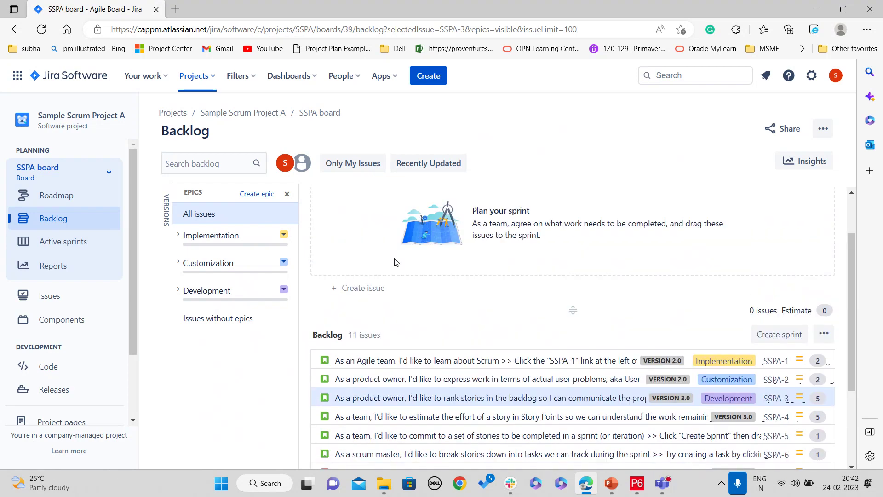
{"action": "scroll", "coordinate": [395, 263], "scroll_direction": "up", "scroll_amount": 2}
{"action": "left_click", "coordinate": [287, 193]}
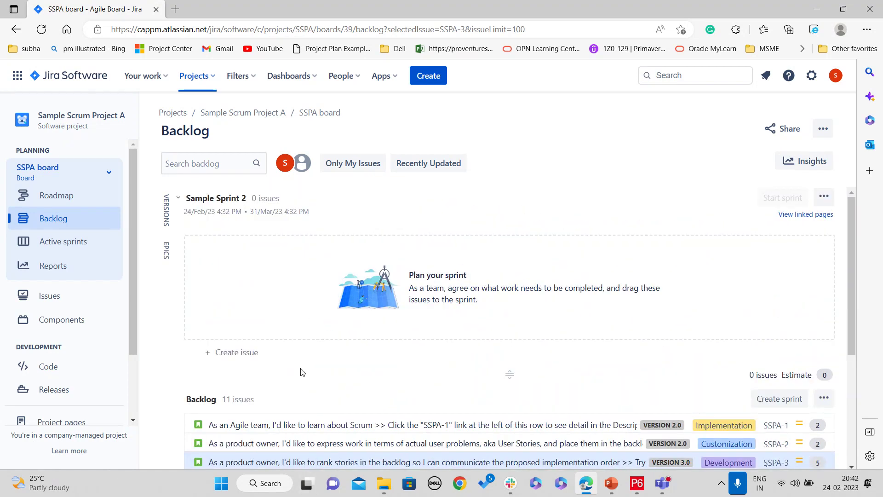
Step: Move issues SSPA-1, SSPA-2 and SSPA-3 from the backlog into Sample Sprint 2
{"action": "scroll", "coordinate": [301, 372], "scroll_direction": "down", "scroll_amount": 4}
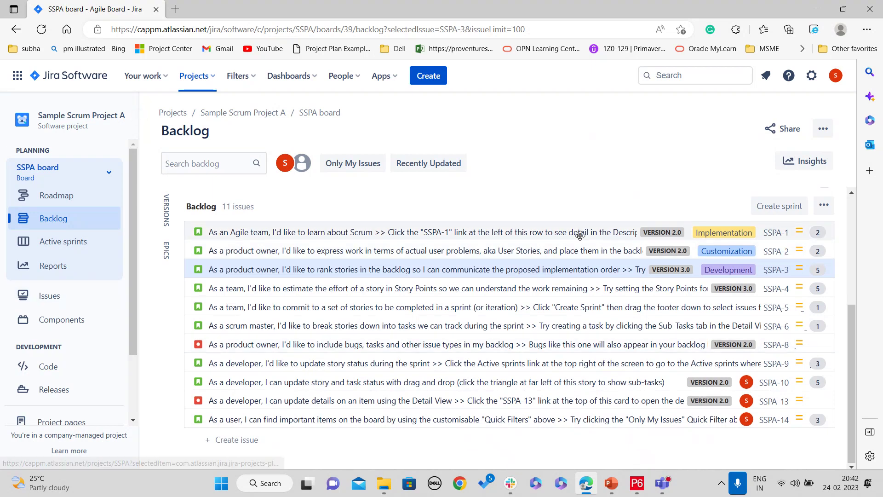
{"action": "scroll", "coordinate": [580, 236], "scroll_direction": "up", "scroll_amount": 4}
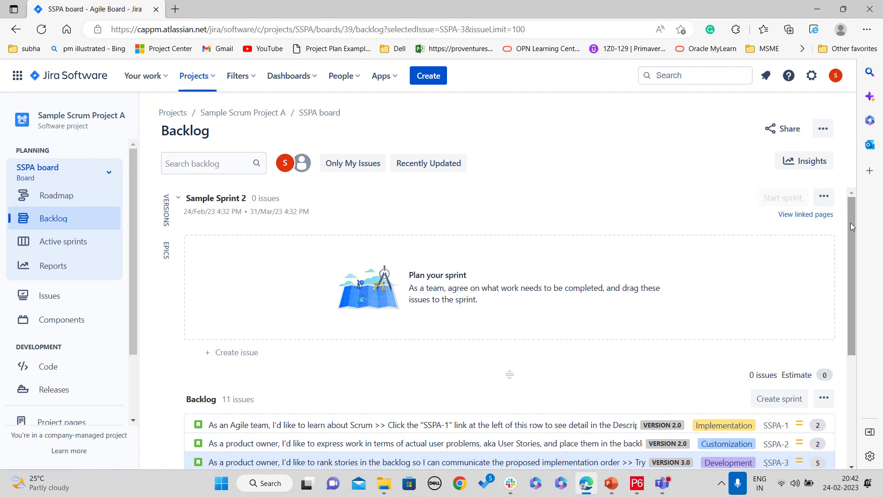
{"action": "scroll", "coordinate": [375, 314], "scroll_direction": "down", "scroll_amount": 2}
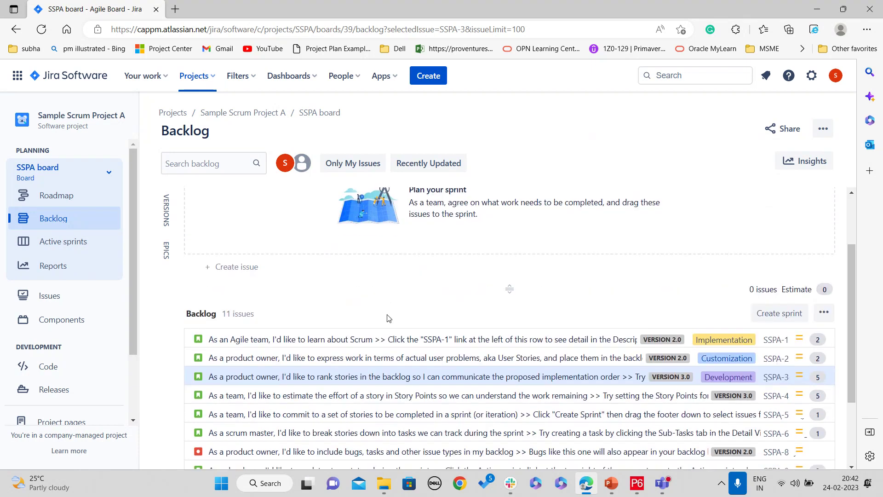
{"action": "scroll", "coordinate": [391, 316], "scroll_direction": "up", "scroll_amount": 2}
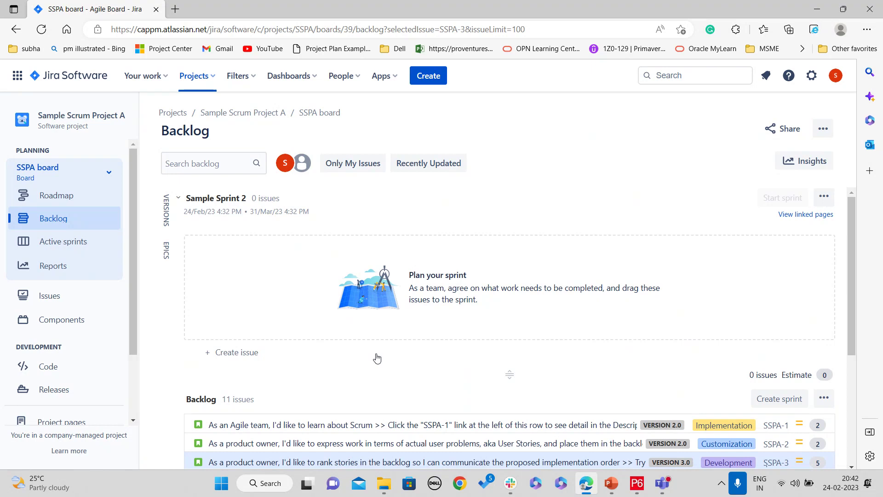
{"action": "scroll", "coordinate": [334, 189], "scroll_direction": "down", "scroll_amount": 1}
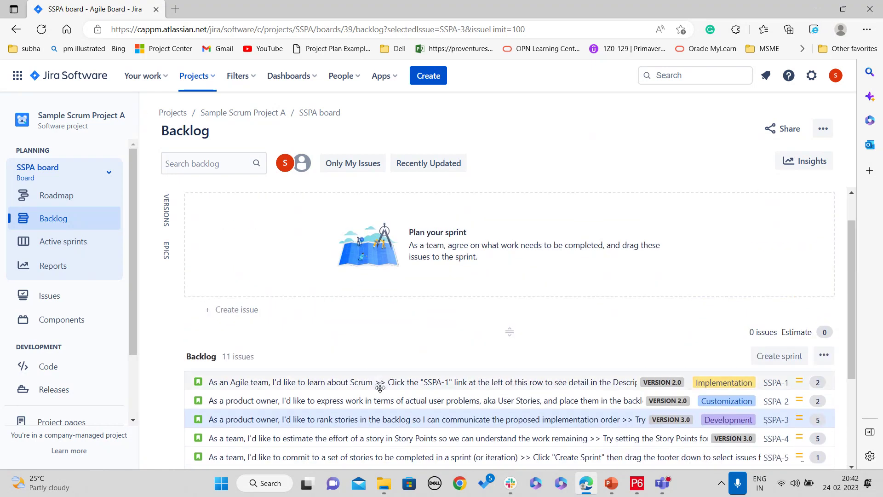
{"action": "left_click_drag", "start_coordinate": [381, 423], "coordinate": [375, 239]}
{"action": "left_click_drag", "start_coordinate": [391, 339], "coordinate": [394, 262]}
{"action": "left_click_drag", "start_coordinate": [405, 357], "coordinate": [414, 281]}
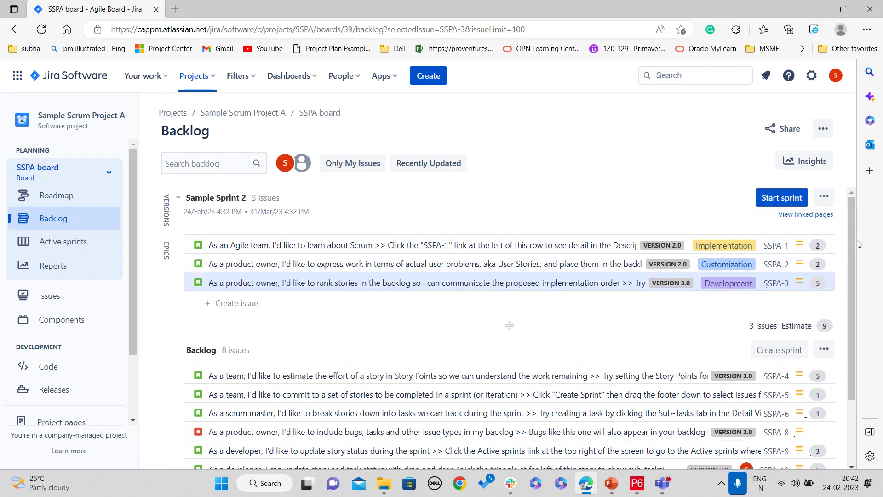
Step: Start Sample Sprint 2 with its planned dates and move issue SSPA-1 from To Do to In Progress
{"action": "left_click", "coordinate": [787, 197]}
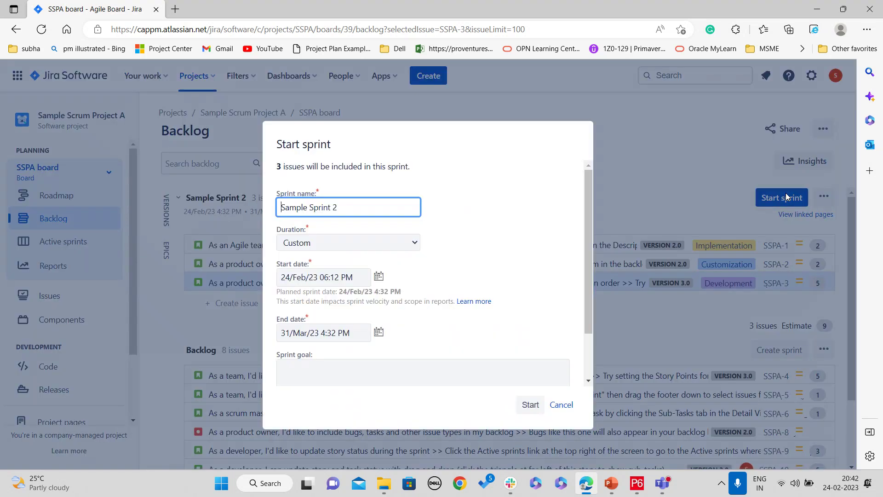
{"action": "left_click", "coordinate": [529, 405]}
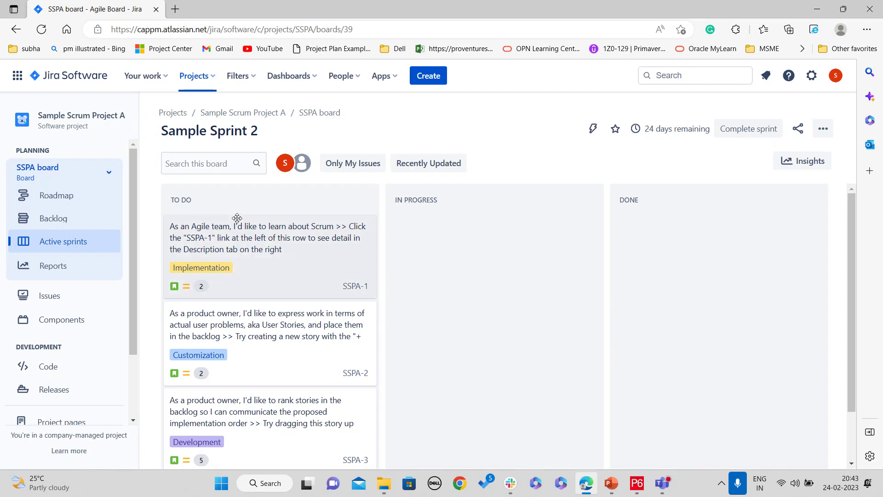
{"action": "left_click_drag", "start_coordinate": [236, 219], "coordinate": [456, 228]}
{"action": "left_click_drag", "start_coordinate": [460, 226], "coordinate": [461, 226]}
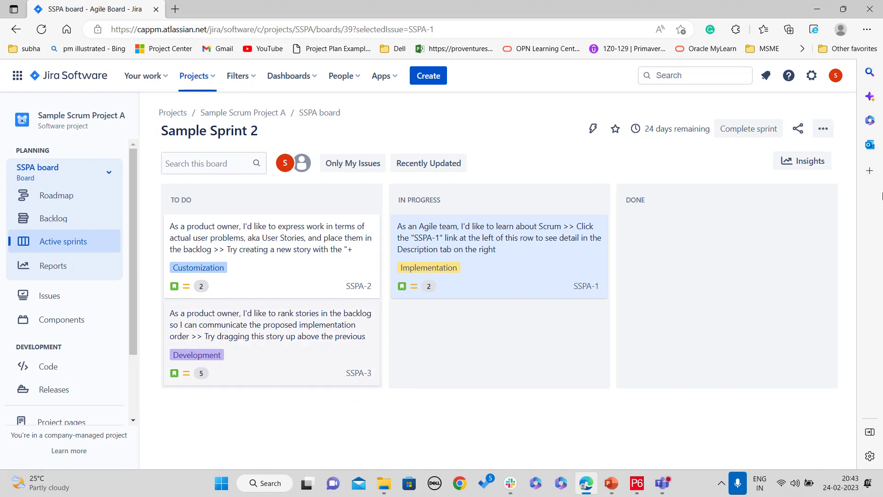
Step: Open the SSPA board's settings and look over the column management page with its status columns
{"action": "left_click", "coordinate": [824, 130]}
{"action": "left_click", "coordinate": [771, 152]}
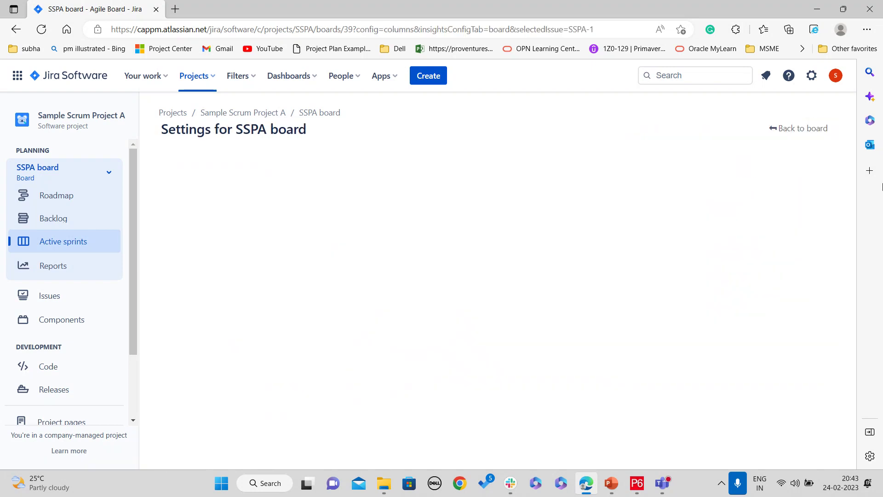
{"action": "scroll", "coordinate": [490, 319], "scroll_direction": "down", "scroll_amount": 4}
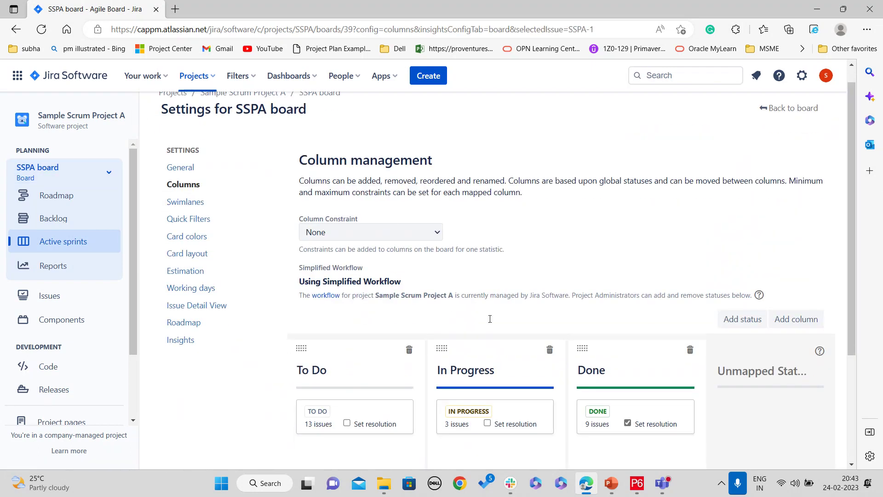
{"action": "scroll", "coordinate": [516, 348], "scroll_direction": "up", "scroll_amount": 1}
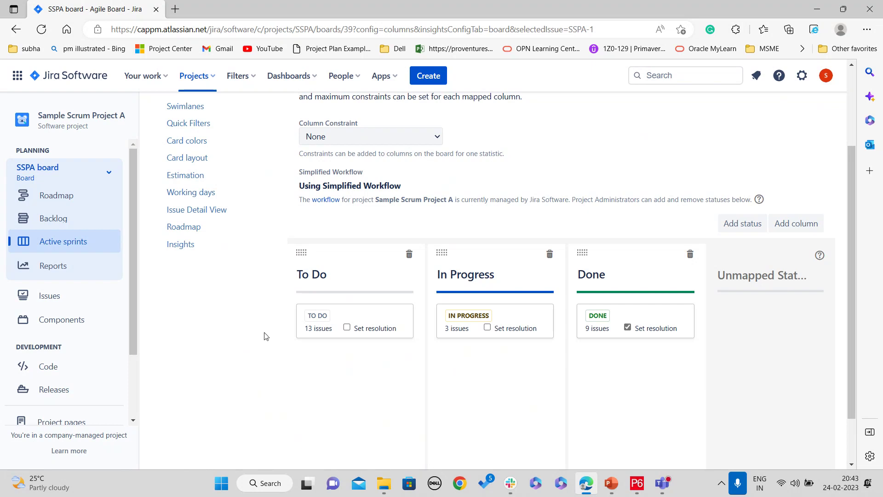
{"action": "scroll", "coordinate": [670, 281], "scroll_direction": "up", "scroll_amount": 3}
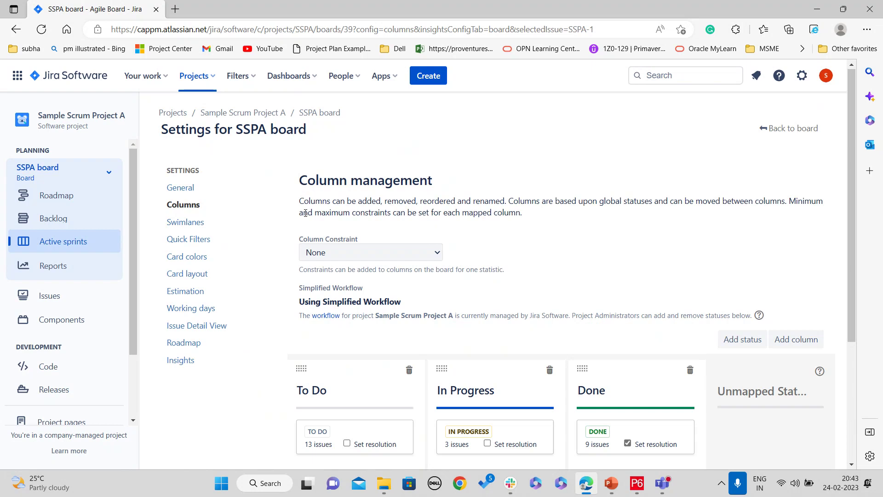
Step: Review the board's swimlane, estimation and working days settings, and return to the board
{"action": "left_click", "coordinate": [199, 221]}
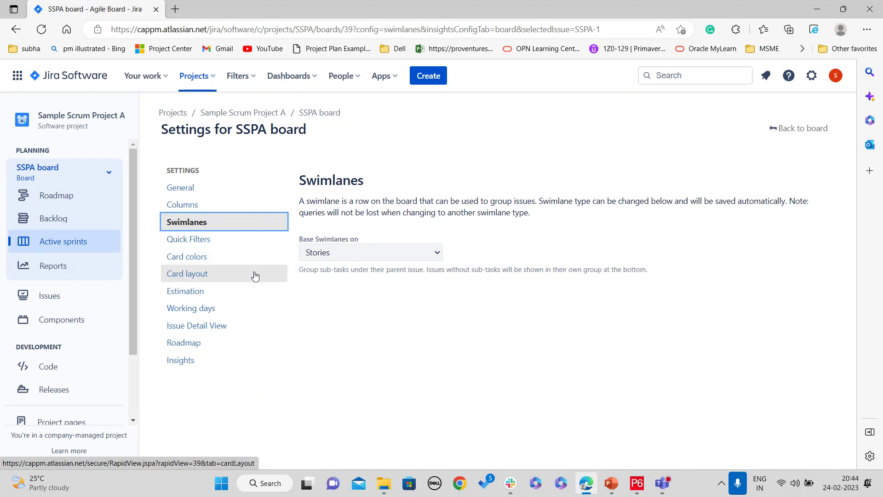
{"action": "left_click", "coordinate": [242, 299]}
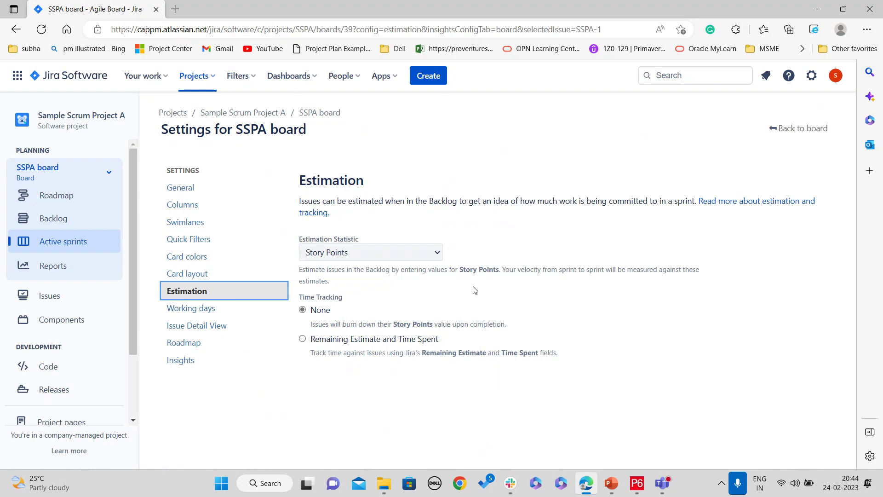
{"action": "left_click", "coordinate": [254, 311]}
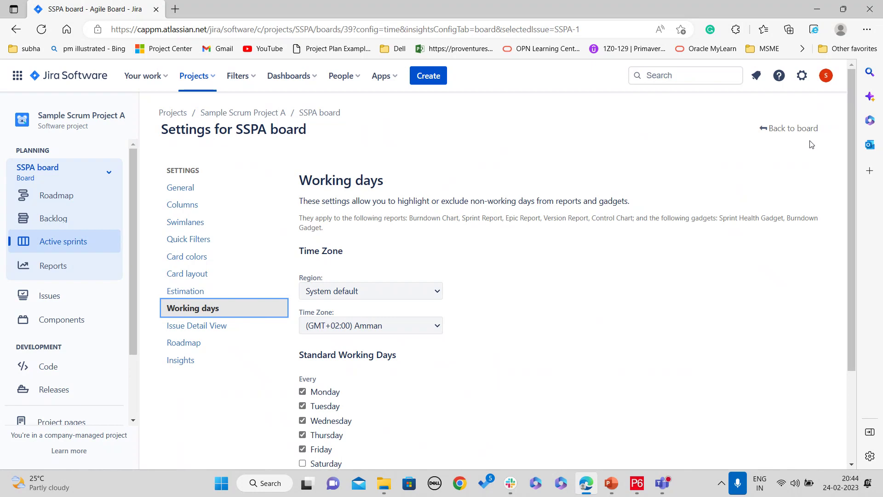
{"action": "left_click", "coordinate": [790, 128]}
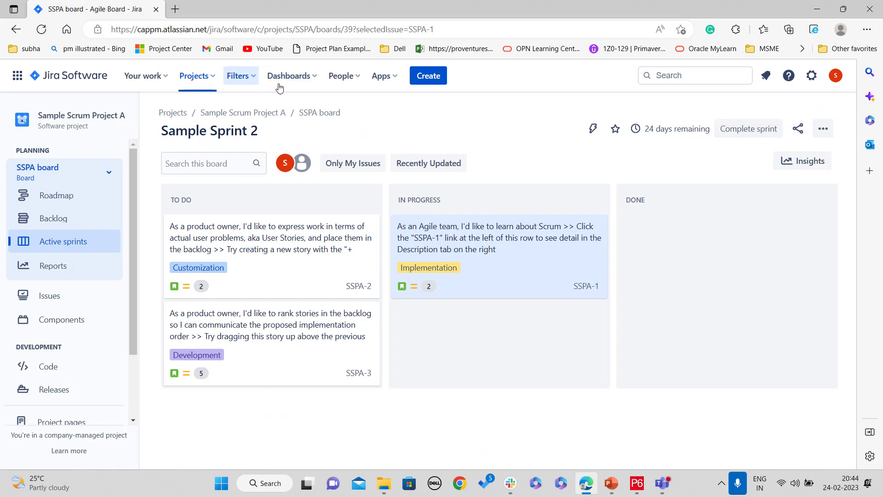
Step: Open the Sample project scrum board from the full project list, and return to Sample Scrum Project A's active sprint
{"action": "left_click", "coordinate": [201, 86]}
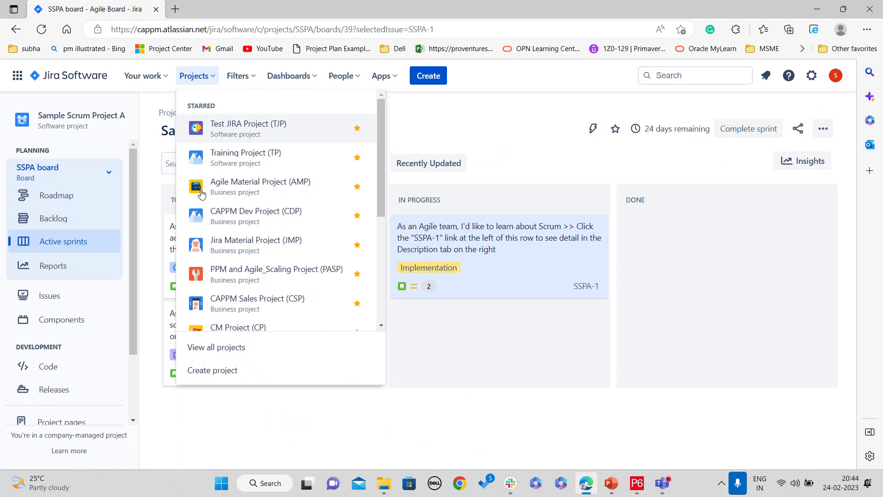
{"action": "left_click", "coordinate": [244, 350]}
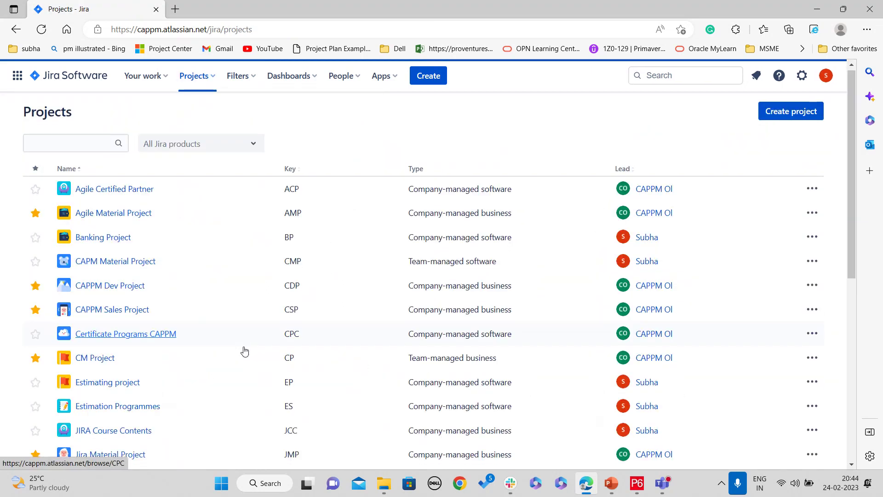
{"action": "scroll", "coordinate": [244, 352], "scroll_direction": "down", "scroll_amount": 8}
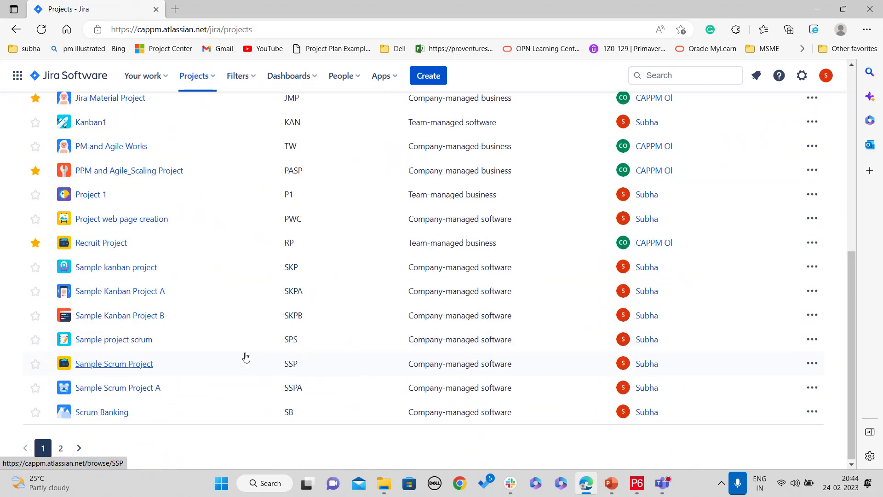
{"action": "left_click", "coordinate": [120, 346]}
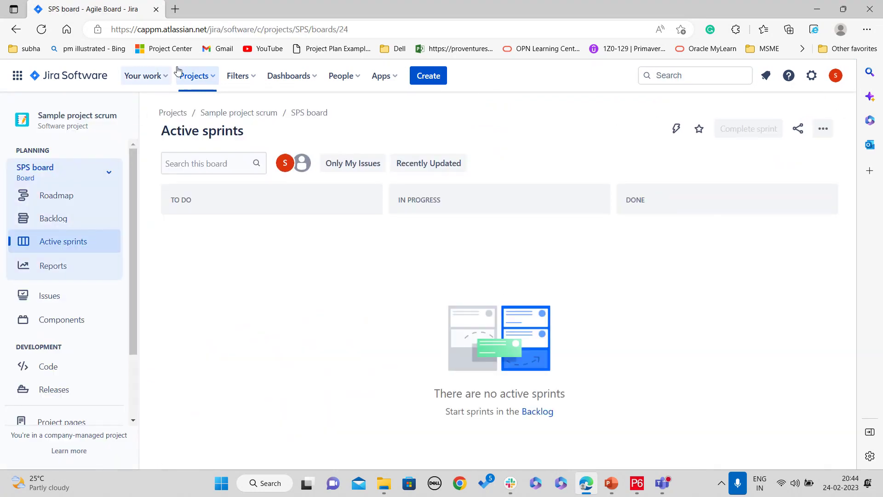
{"action": "left_click", "coordinate": [192, 76]}
{"action": "left_click", "coordinate": [237, 347]}
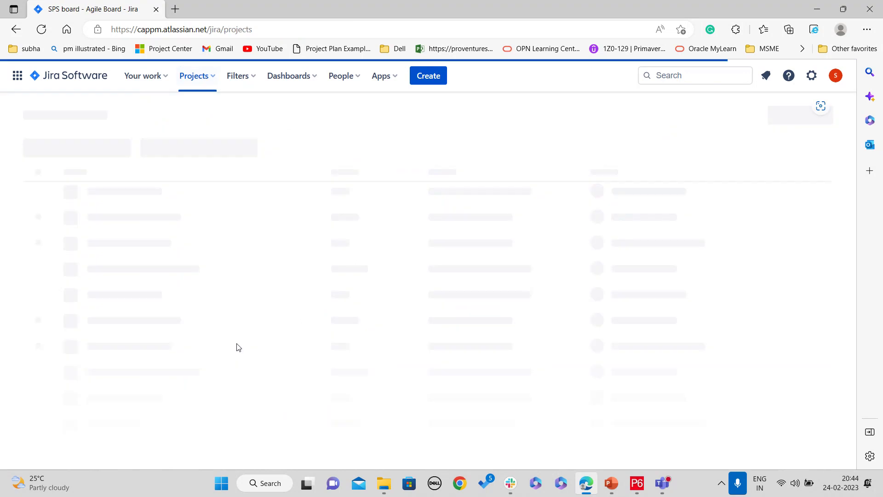
{"action": "scroll", "coordinate": [173, 356], "scroll_direction": "down", "scroll_amount": 8}
{"action": "left_click", "coordinate": [129, 387]}
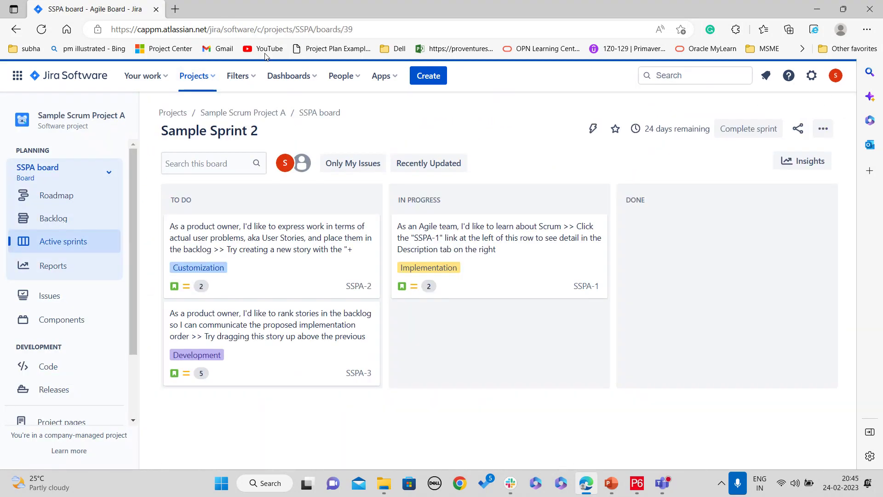
Step: Check where incomplete issues can be moved when completing Sample Sprint 2, and cancel without completing the sprint
{"action": "left_click", "coordinate": [775, 133]}
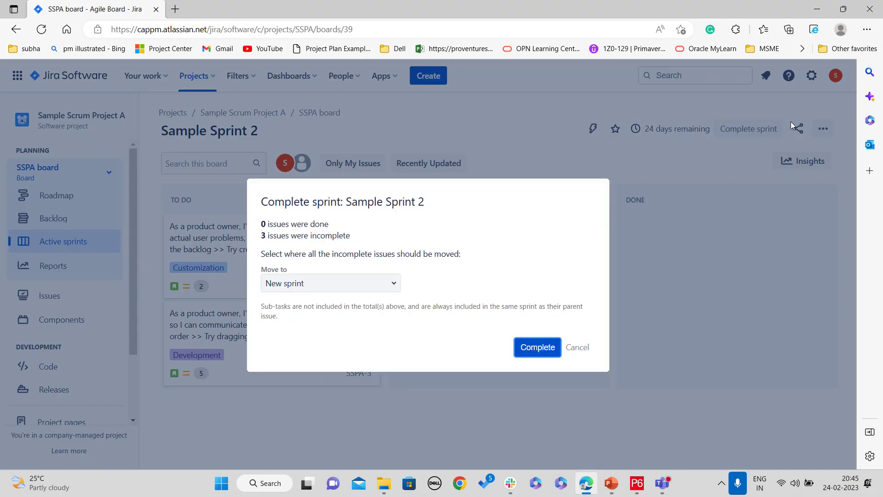
{"action": "left_click", "coordinate": [343, 283]}
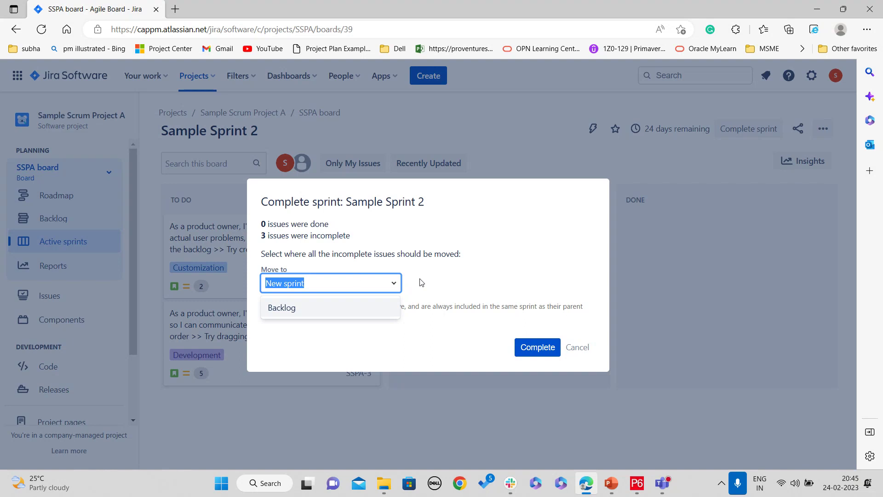
{"action": "left_click", "coordinate": [441, 281]}
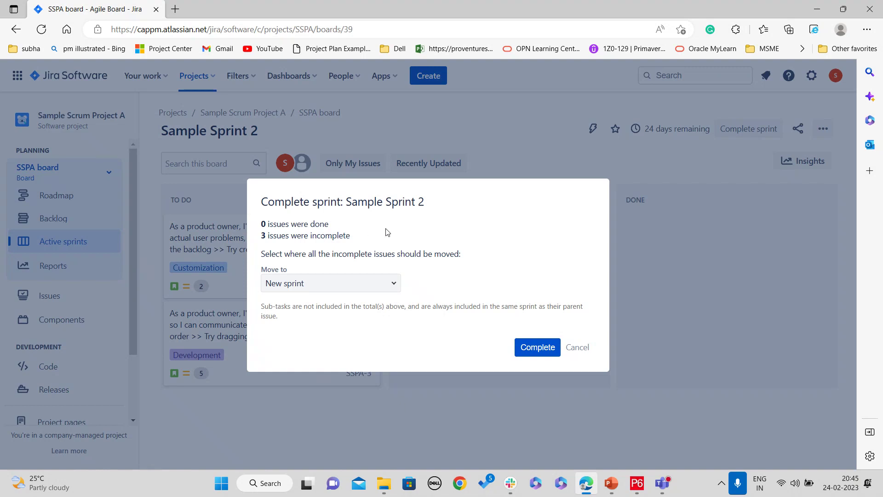
{"action": "left_click", "coordinate": [330, 285]}
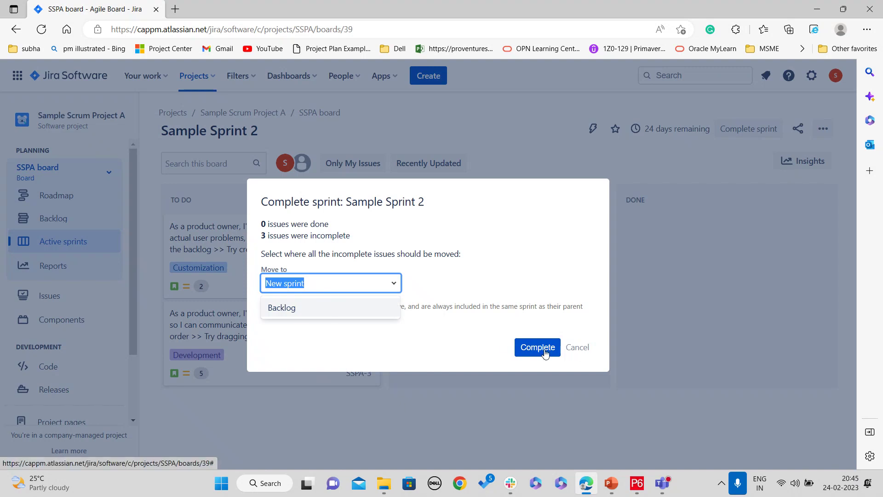
{"action": "left_click", "coordinate": [578, 347]}
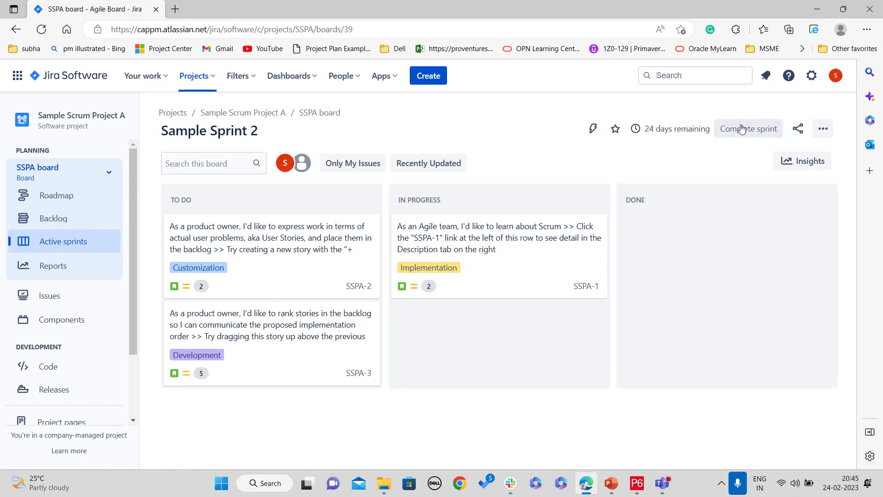
Step: Browse the reports available for Sample Scrum Project A and view the Velocity Chart
{"action": "left_click", "coordinate": [60, 266]}
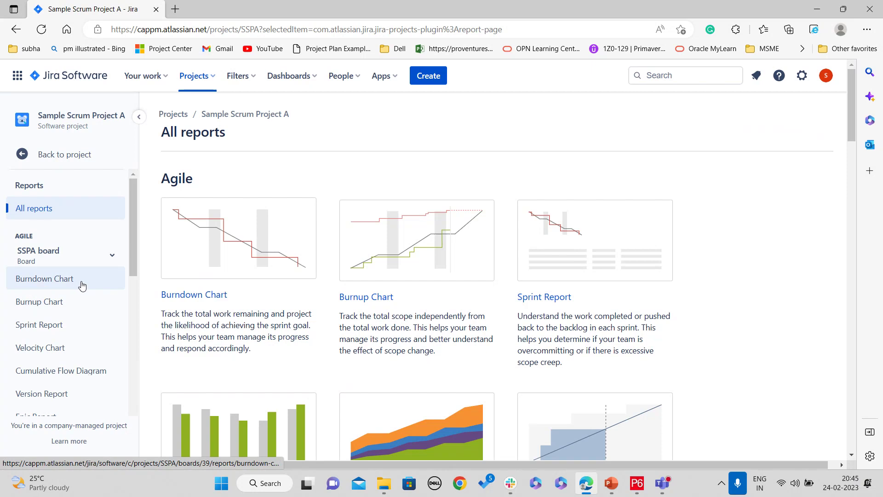
{"action": "scroll", "coordinate": [74, 294], "scroll_direction": "down", "scroll_amount": 2}
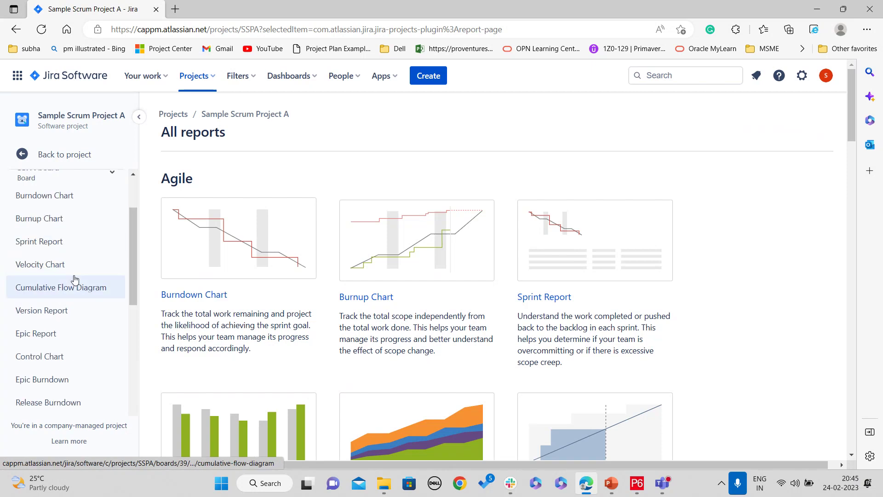
{"action": "left_click", "coordinate": [72, 266]}
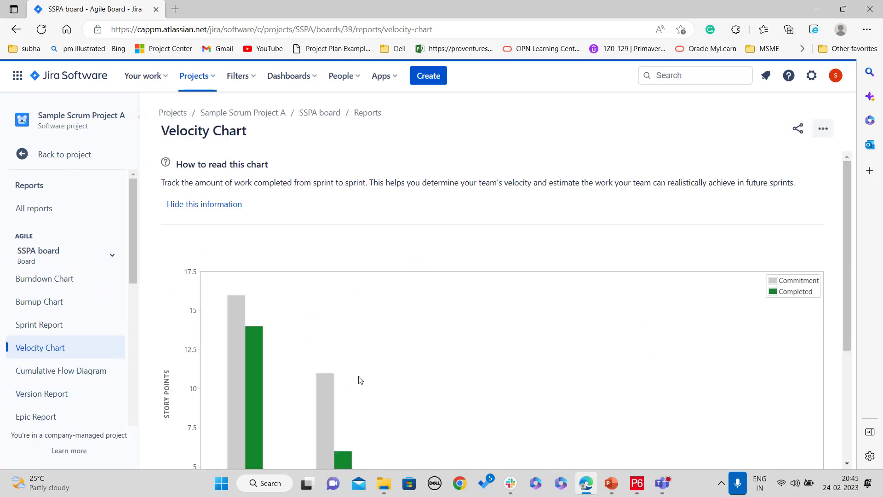
Step: Open the Agile Certified Partner project and view the Cumulative Flow Diagram in its reports, leaving the reports navigation at the end
{"action": "left_click", "coordinate": [208, 75]}
{"action": "scroll", "coordinate": [267, 221], "scroll_direction": "down", "scroll_amount": 3}
{"action": "scroll", "coordinate": [276, 208], "scroll_direction": "up", "scroll_amount": 3}
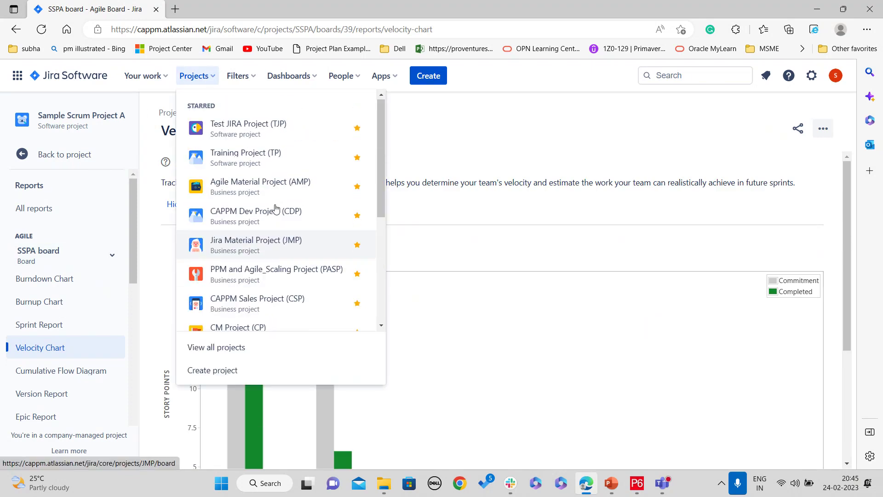
{"action": "scroll", "coordinate": [287, 285], "scroll_direction": "down", "scroll_amount": 5}
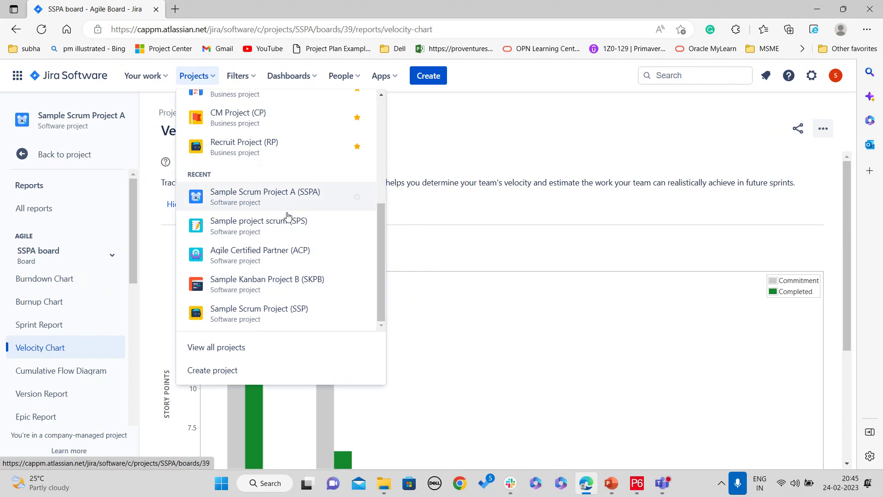
{"action": "left_click", "coordinate": [286, 255]}
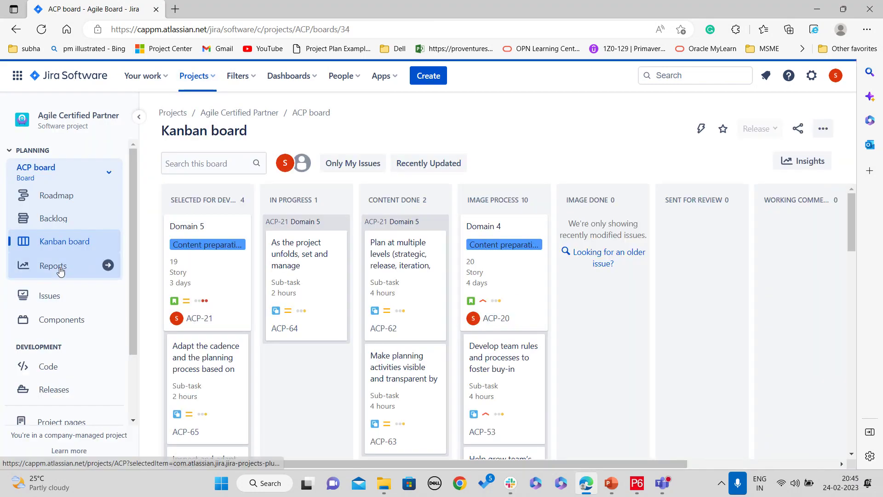
{"action": "left_click", "coordinate": [52, 266]}
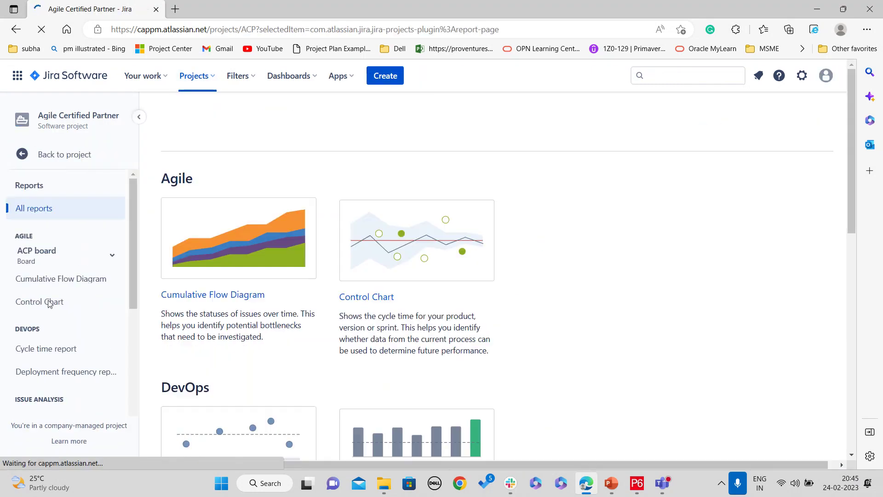
{"action": "left_click", "coordinate": [106, 279]}
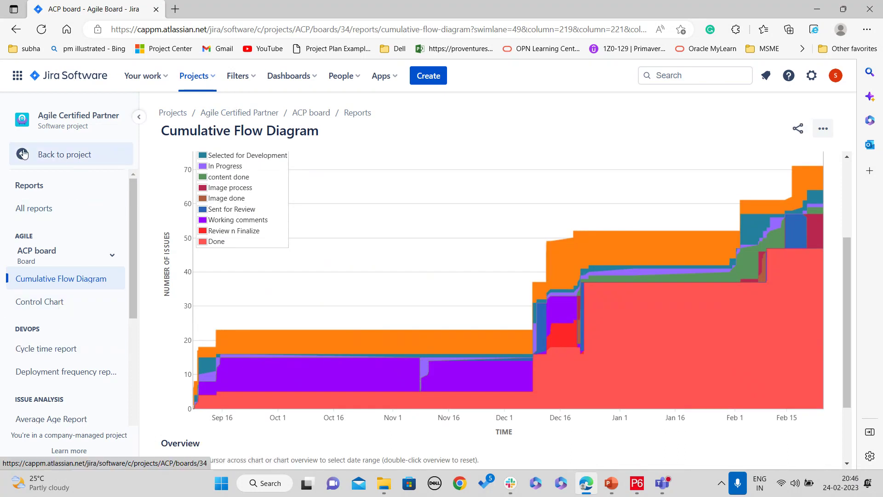
{"action": "left_click", "coordinate": [64, 154]}
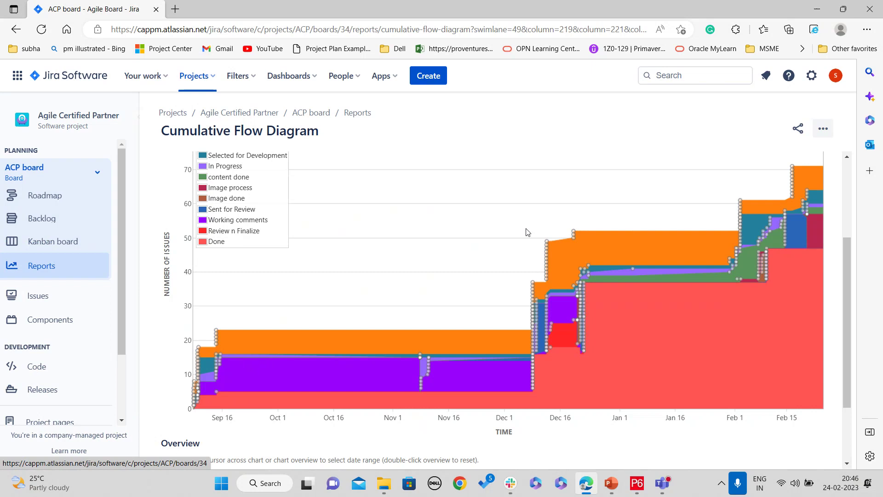
Step: Open the Kanban board of Sample Kanban Project B from the full project list, and reload the page
{"action": "left_click", "coordinate": [214, 81]}
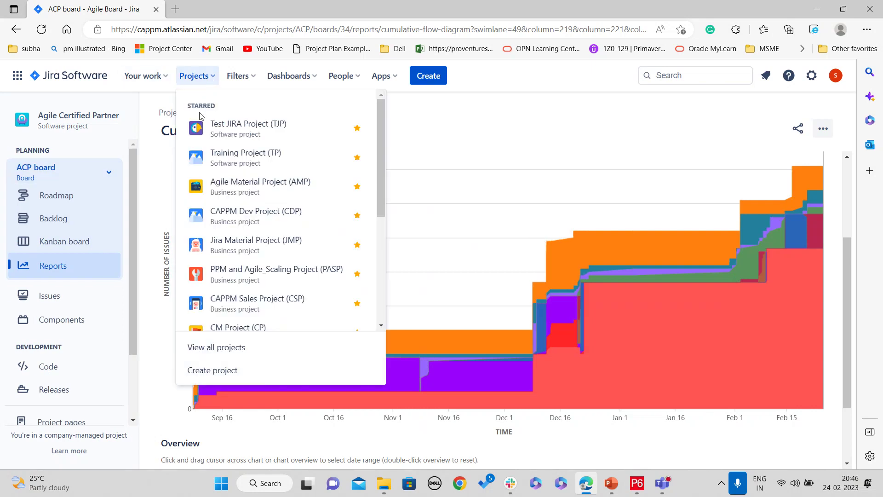
{"action": "left_click", "coordinate": [248, 349]}
{"action": "scroll", "coordinate": [54, 333], "scroll_direction": "down", "scroll_amount": 8}
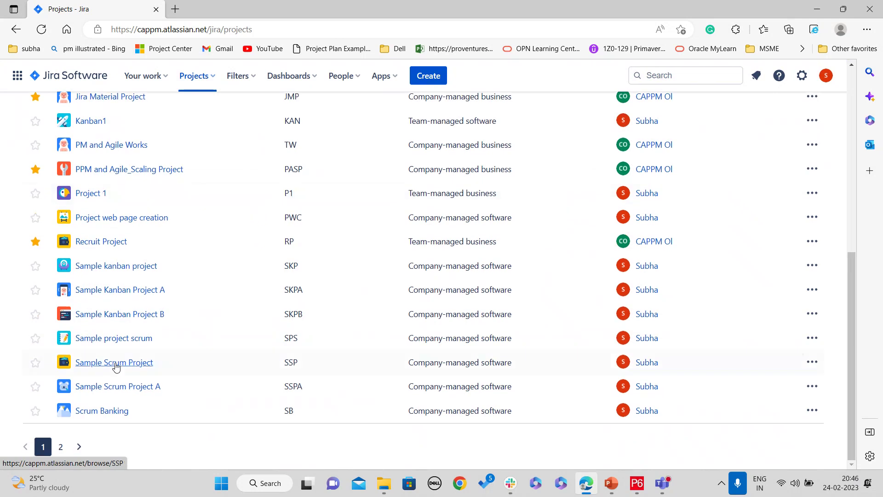
{"action": "left_click", "coordinate": [122, 315]}
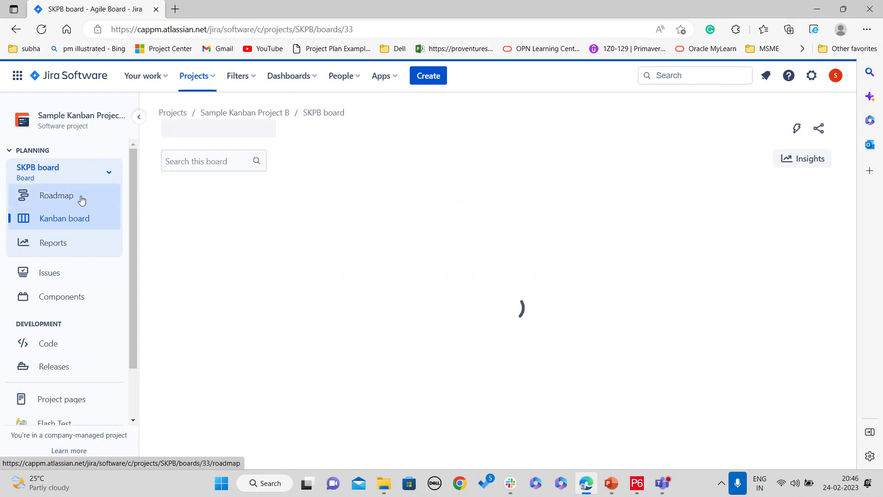
{"action": "left_click", "coordinate": [93, 221]}
{"action": "left_click", "coordinate": [41, 29]}
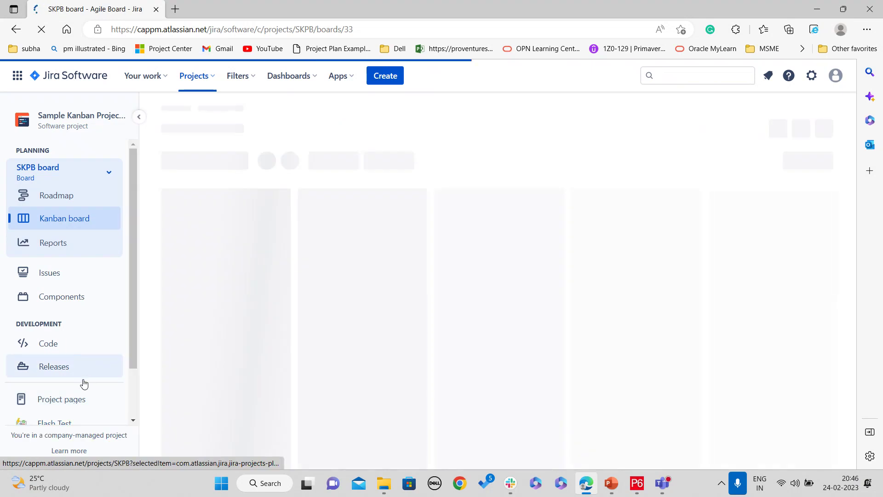
Step: Enable the Kanban backlog in the SKPB board's column settings by moving the Selected for Development status into it, and open the backlog
{"action": "left_click", "coordinate": [823, 130]}
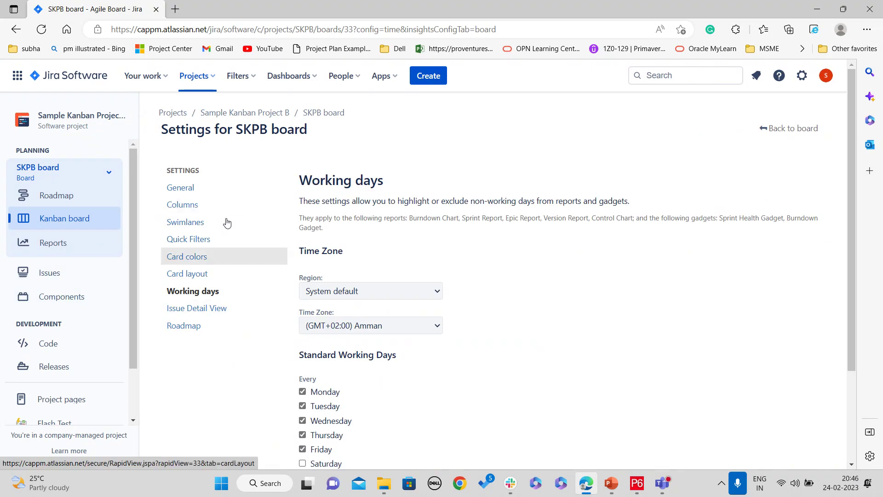
{"action": "left_click", "coordinate": [232, 205]}
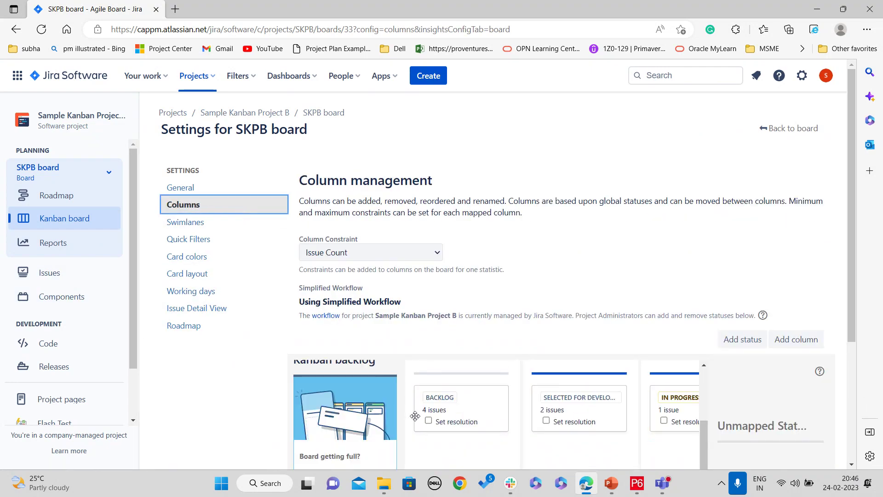
{"action": "scroll", "coordinate": [422, 419], "scroll_direction": "down", "scroll_amount": 3}
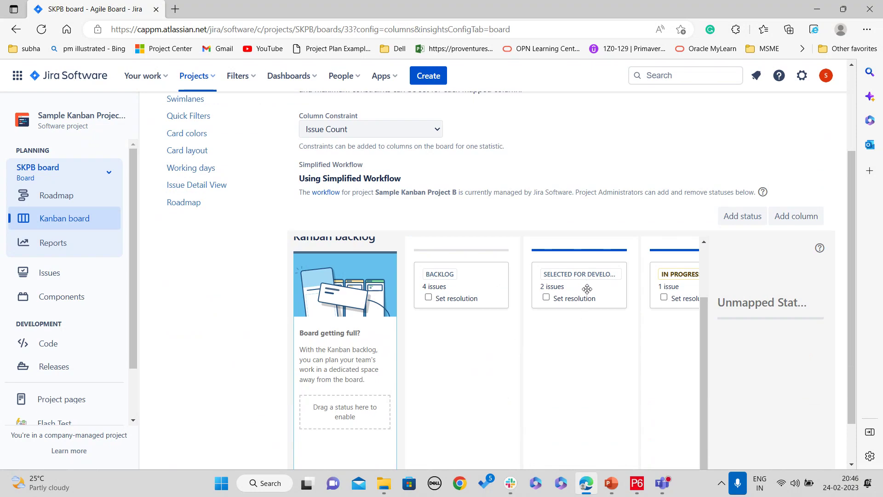
{"action": "left_click_drag", "start_coordinate": [591, 288], "coordinate": [361, 445]}
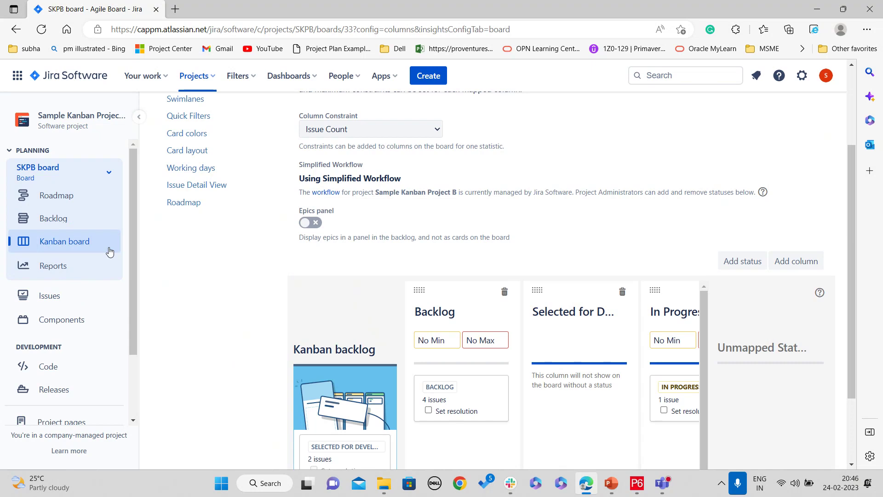
{"action": "left_click", "coordinate": [66, 219]}
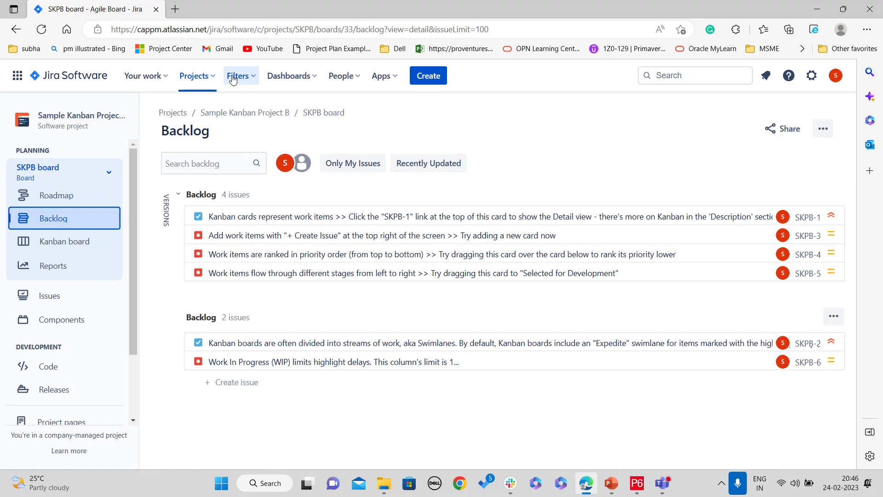
Step: Check the available filter options and the people and team options without choosing any
{"action": "left_click", "coordinate": [233, 79]}
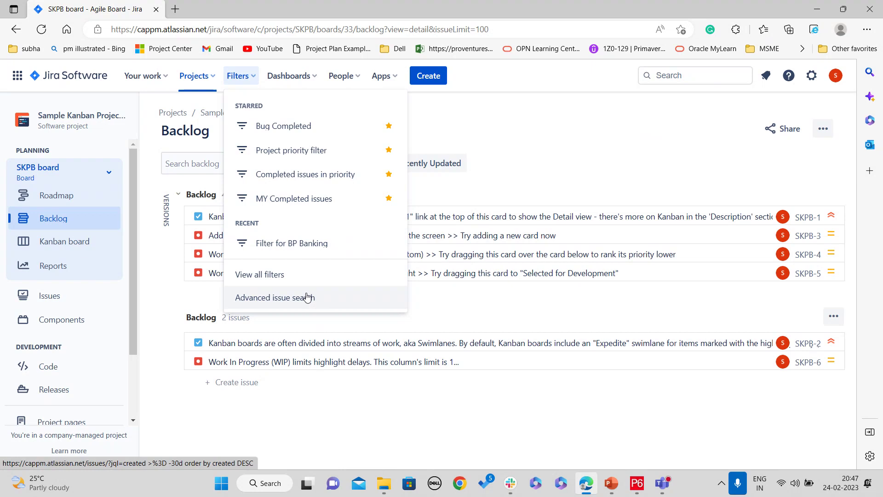
{"action": "left_click", "coordinate": [506, 126]}
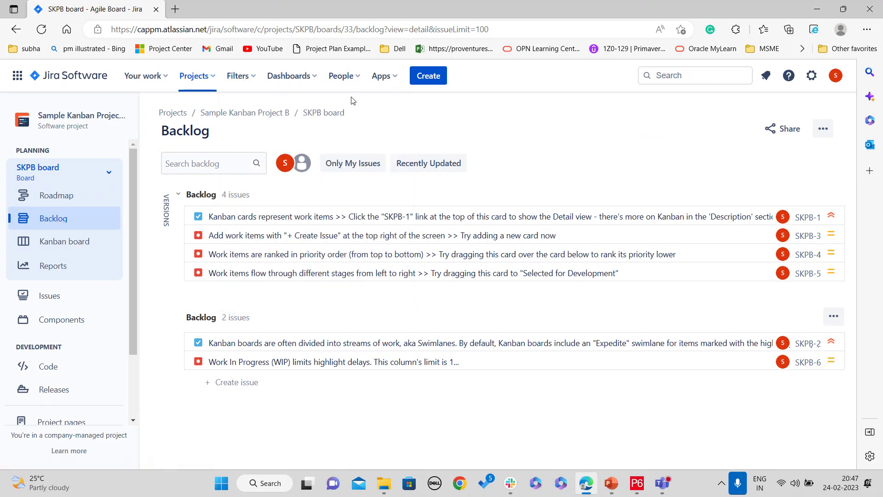
{"action": "left_click", "coordinate": [342, 77]}
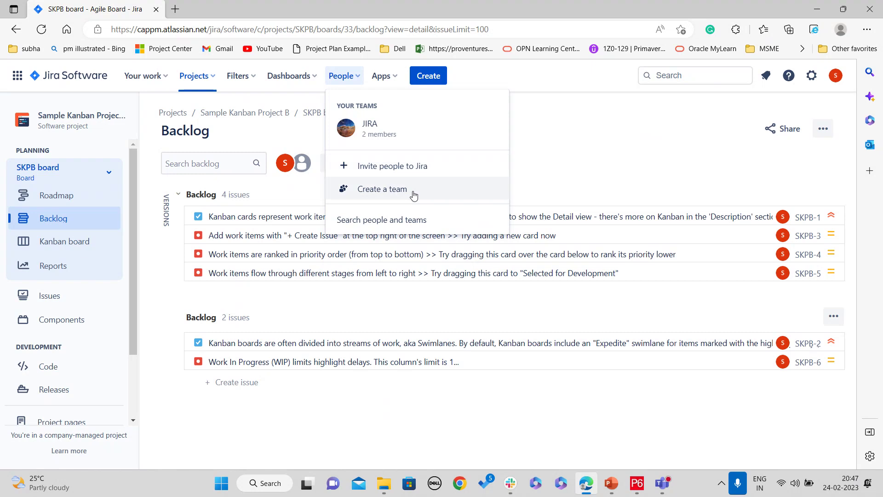
{"action": "left_click", "coordinate": [568, 105]}
Step: Open the CAPM Project dashboard from the full dashboard list and look through its charts, assigned issues and project list
{"action": "left_click", "coordinate": [276, 83]}
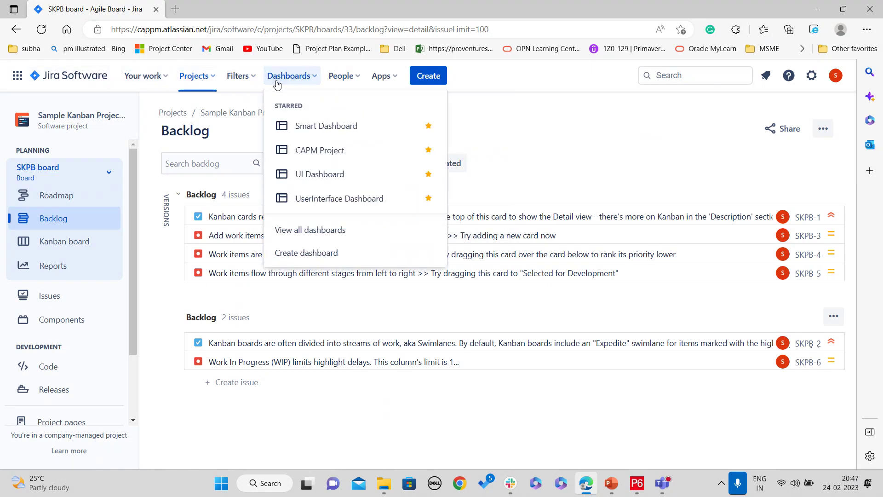
{"action": "left_click", "coordinate": [322, 230]}
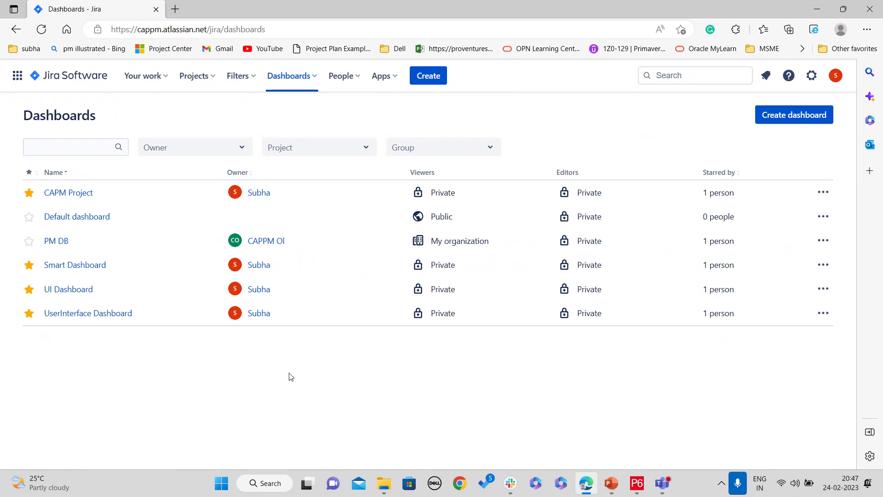
{"action": "left_click", "coordinate": [85, 193]}
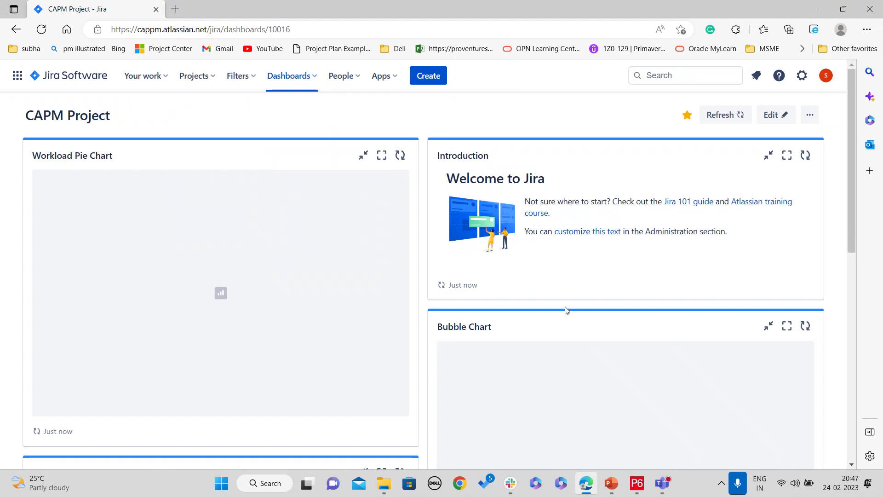
{"action": "scroll", "coordinate": [492, 330], "scroll_direction": "down", "scroll_amount": 4}
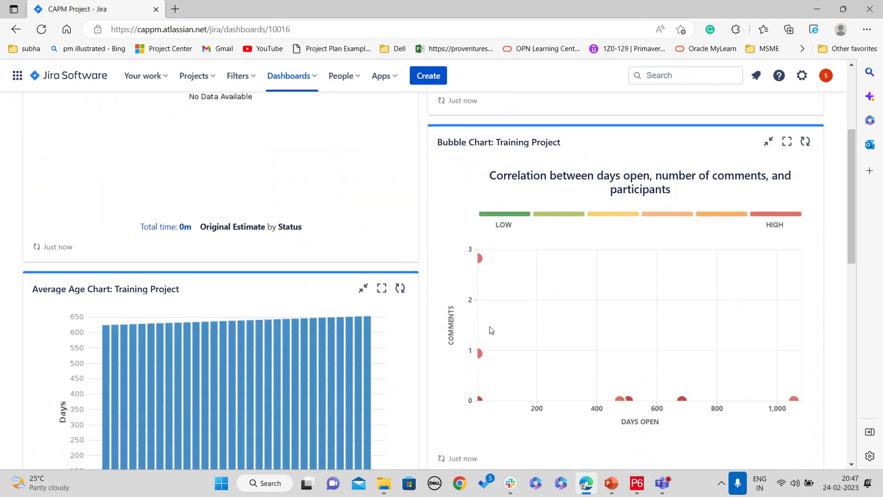
{"action": "scroll", "coordinate": [491, 330], "scroll_direction": "down", "scroll_amount": 12}
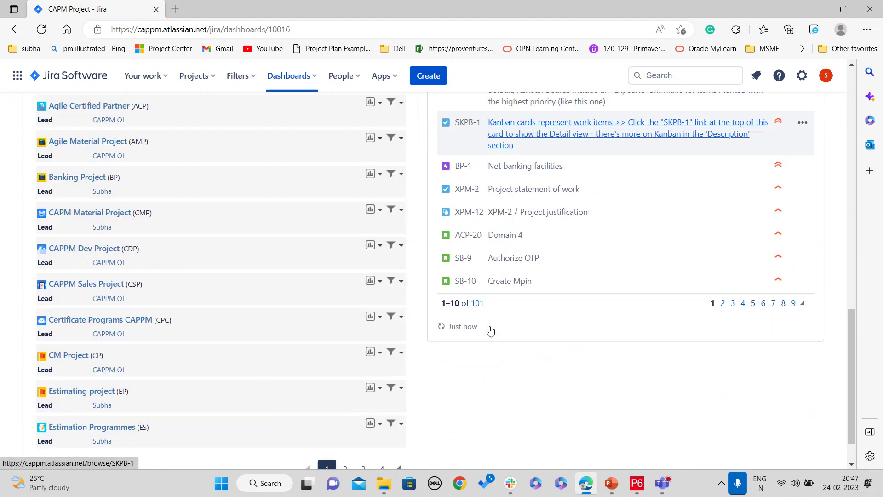
{"action": "scroll", "coordinate": [491, 330], "scroll_direction": "down", "scroll_amount": 1}
{"action": "scroll", "coordinate": [491, 330], "scroll_direction": "up", "scroll_amount": 13}
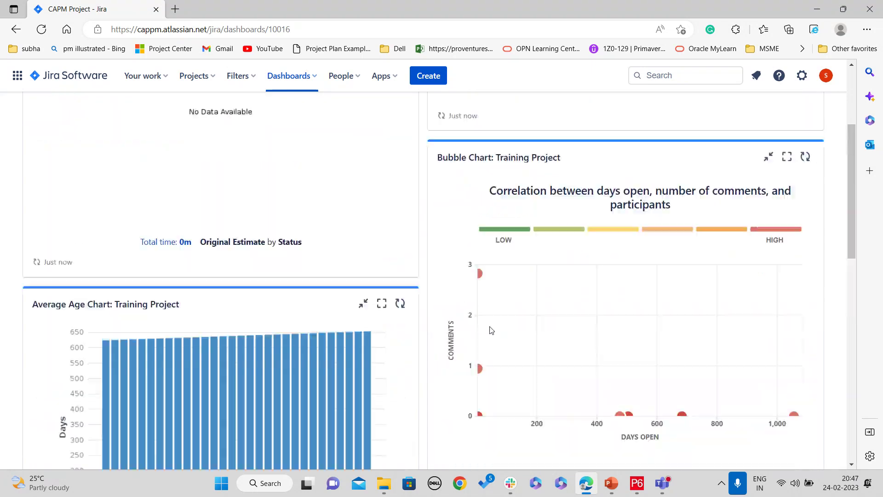
{"action": "scroll", "coordinate": [556, 344], "scroll_direction": "down", "scroll_amount": 4}
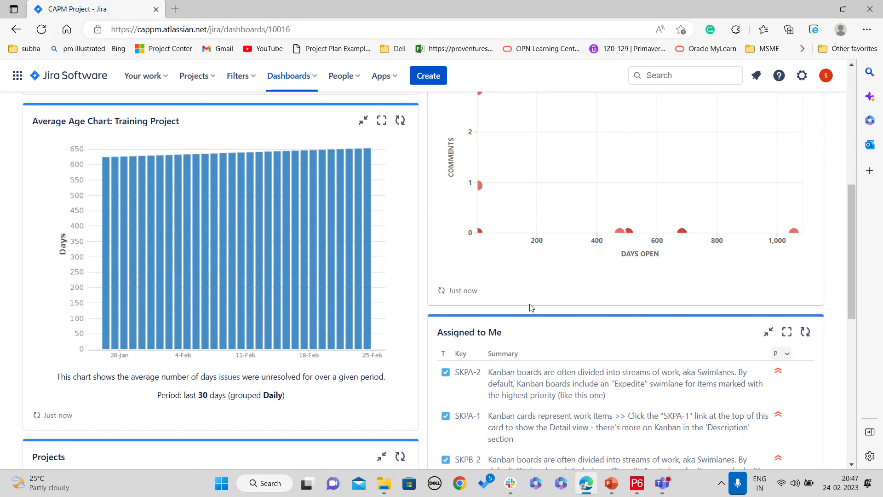
{"action": "scroll", "coordinate": [733, 202], "scroll_direction": "up", "scroll_amount": 7}
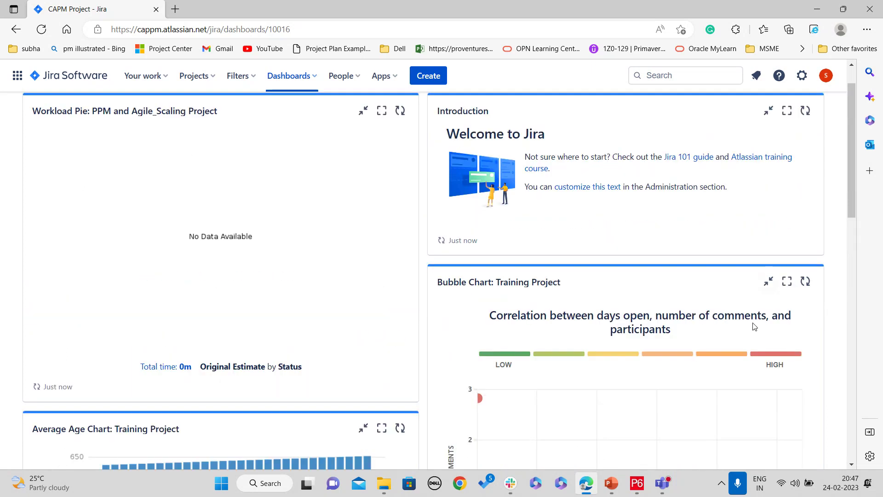
{"action": "scroll", "coordinate": [573, 289], "scroll_direction": "up", "scroll_amount": 1}
Step: Check the additional actions offered for the CAPM Project dashboard, and review its gadgets once more
{"action": "left_click", "coordinate": [810, 115]}
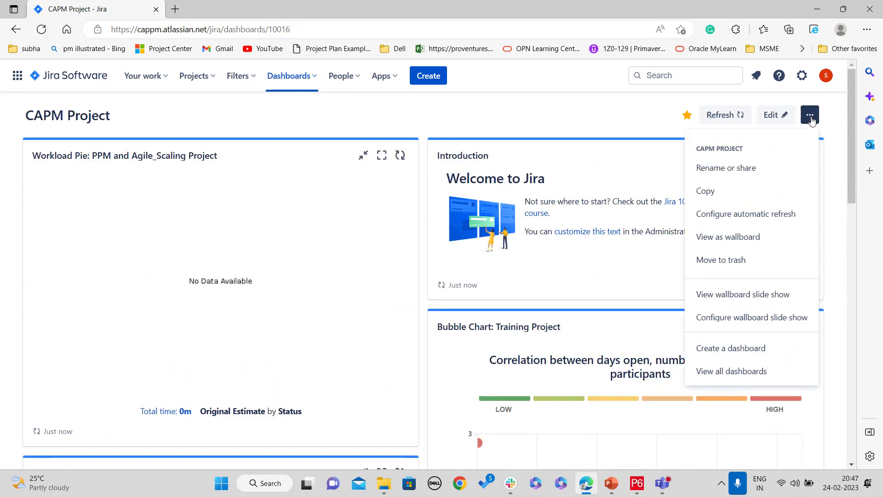
{"action": "left_click", "coordinate": [586, 119]}
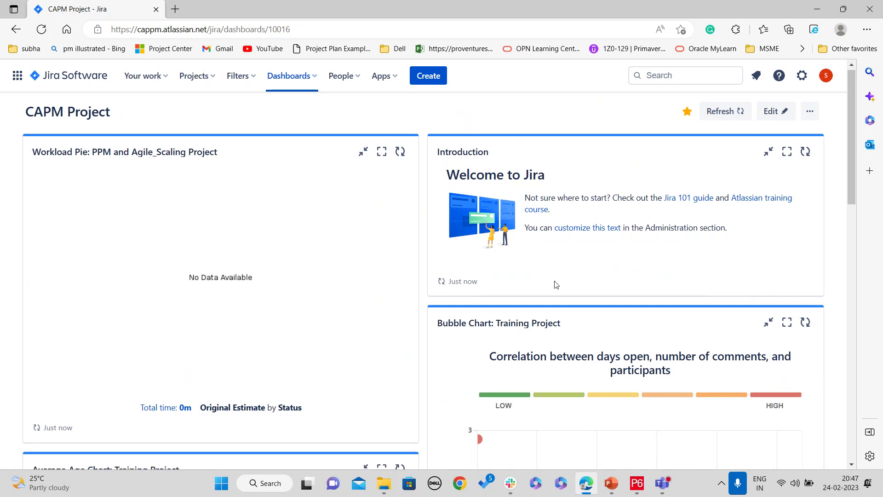
{"action": "scroll", "coordinate": [554, 282], "scroll_direction": "down", "scroll_amount": 9}
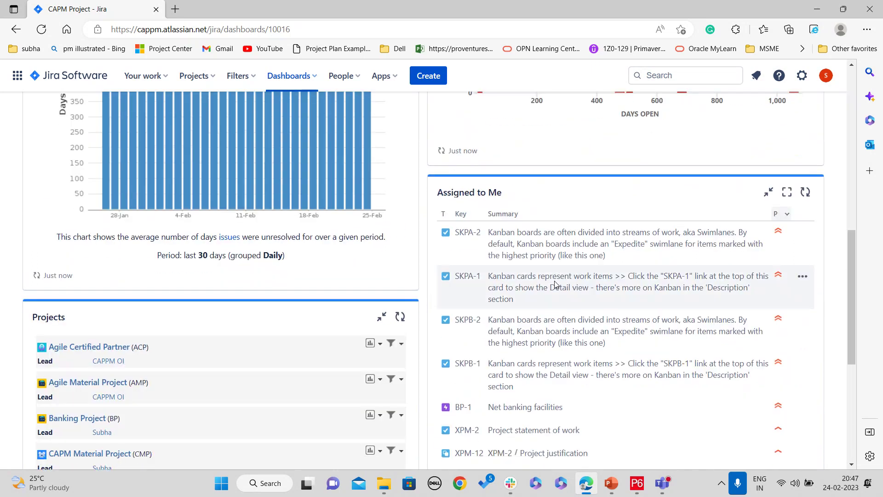
{"action": "scroll", "coordinate": [555, 284], "scroll_direction": "up", "scroll_amount": 10}
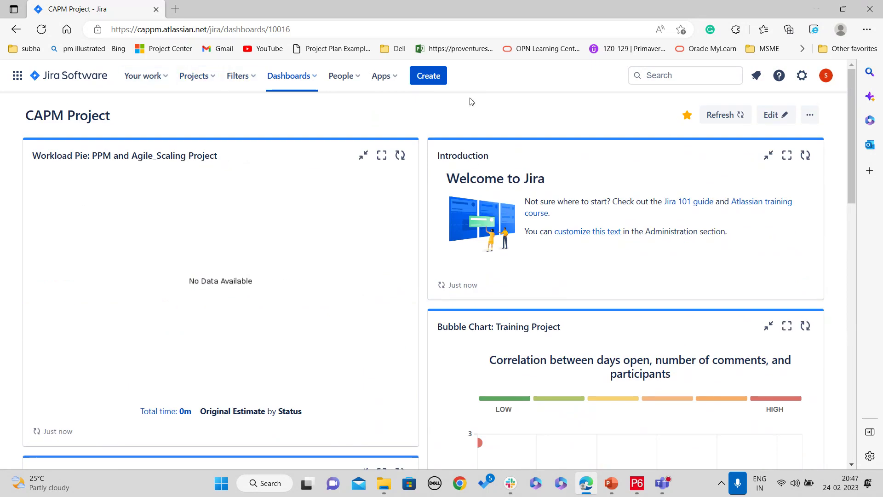
Step: Review the assigned, worked on, viewed and starred items on the Your Work page, and open the full project list
{"action": "left_click", "coordinate": [149, 79]}
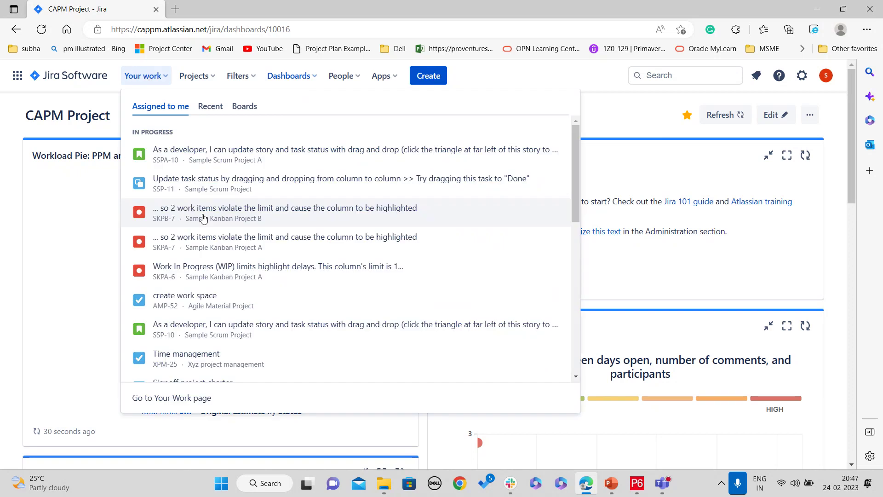
{"action": "left_click", "coordinate": [200, 401]}
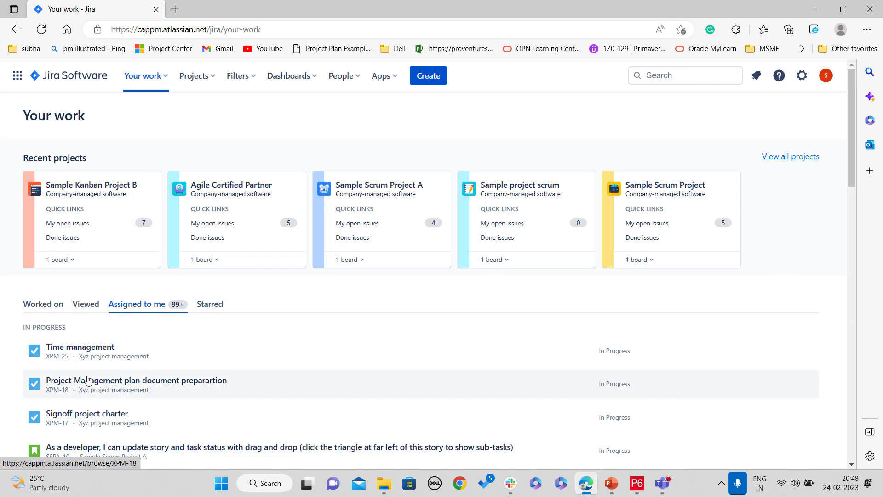
{"action": "scroll", "coordinate": [88, 380], "scroll_direction": "down", "scroll_amount": 4}
{"action": "scroll", "coordinate": [87, 368], "scroll_direction": "up", "scroll_amount": 4}
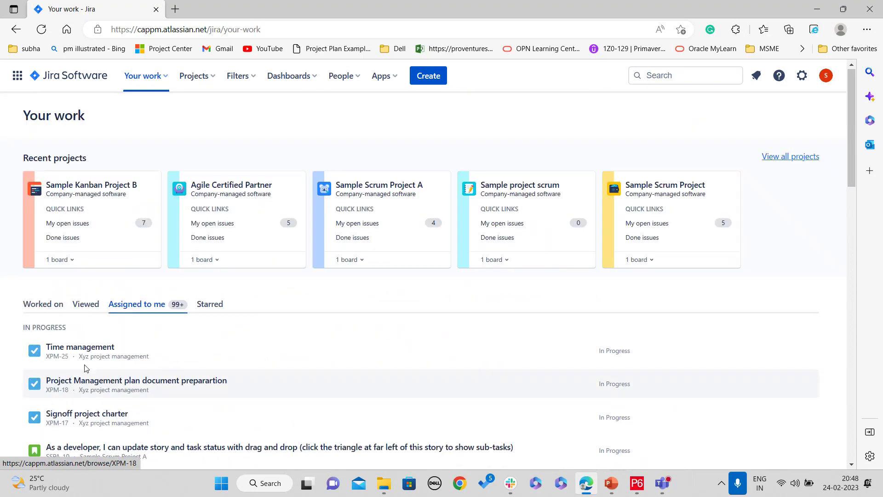
{"action": "left_click", "coordinate": [50, 306]}
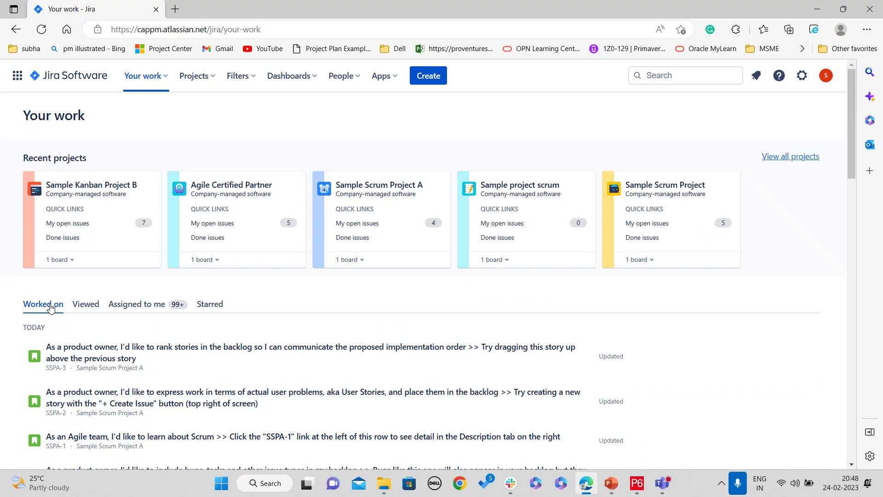
{"action": "left_click", "coordinate": [84, 306]}
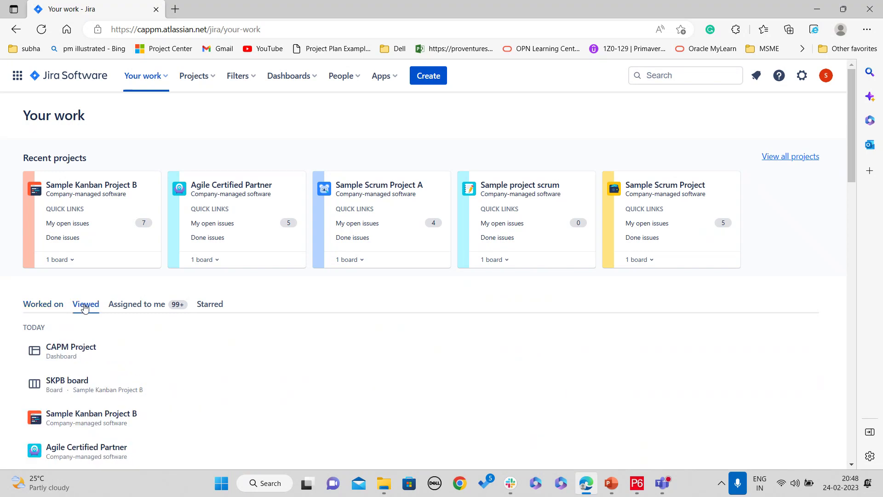
{"action": "left_click", "coordinate": [218, 308]}
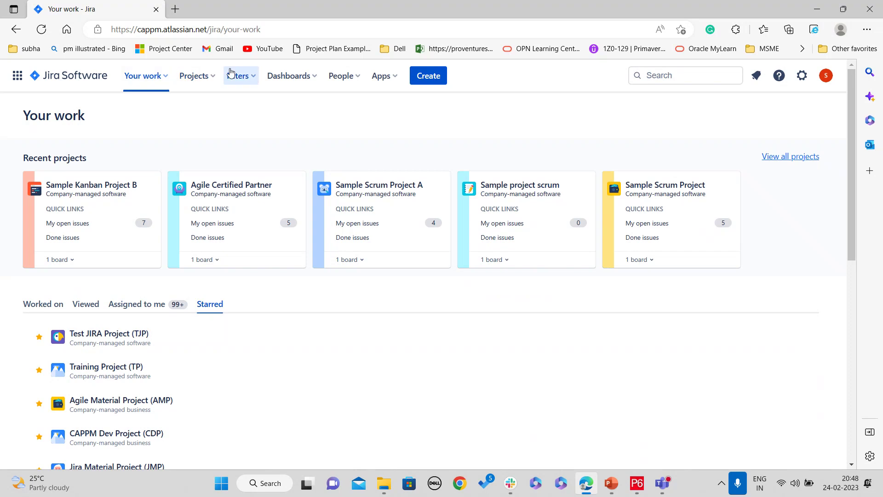
{"action": "left_click", "coordinate": [192, 78]}
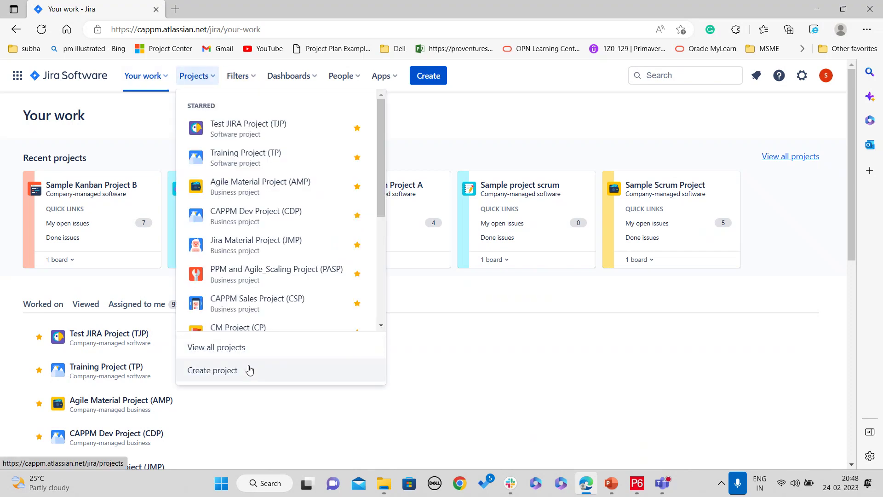
{"action": "left_click", "coordinate": [249, 353]}
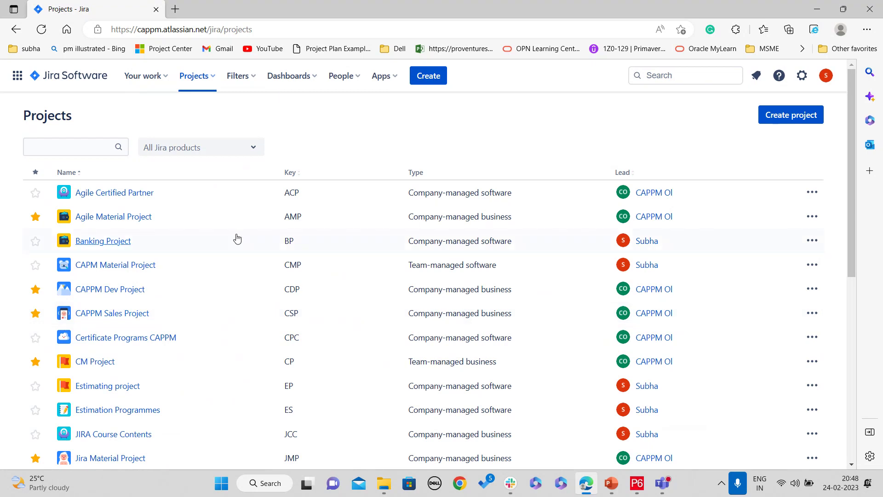
Step: Switch to the PowerPoint presentation and start the slide show from the DEMO slide
{"action": "left_click", "coordinate": [612, 483]}
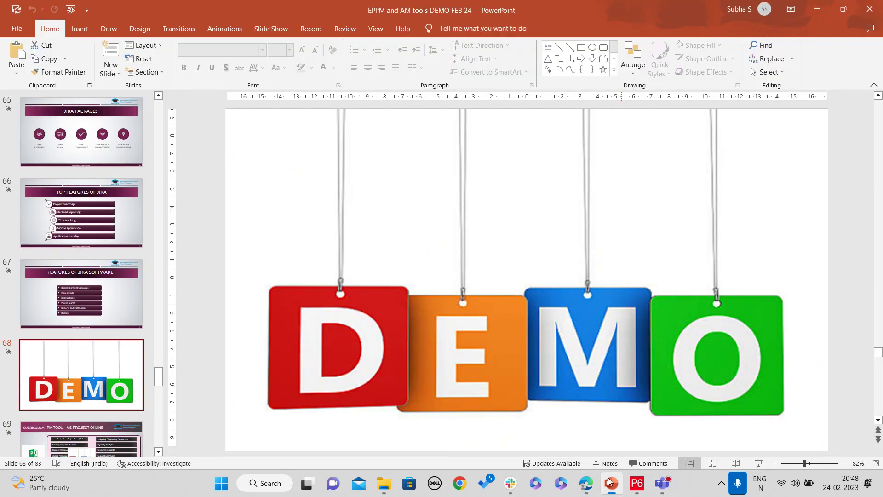
{"action": "left_click", "coordinate": [760, 463]}
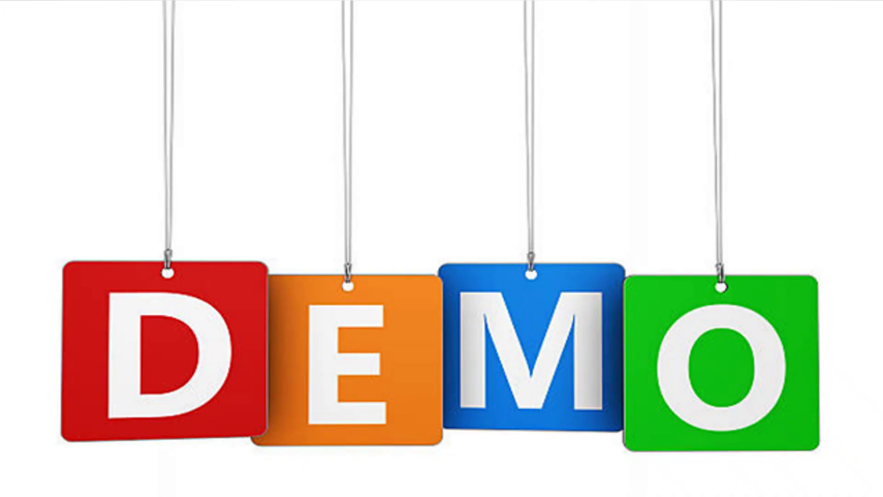